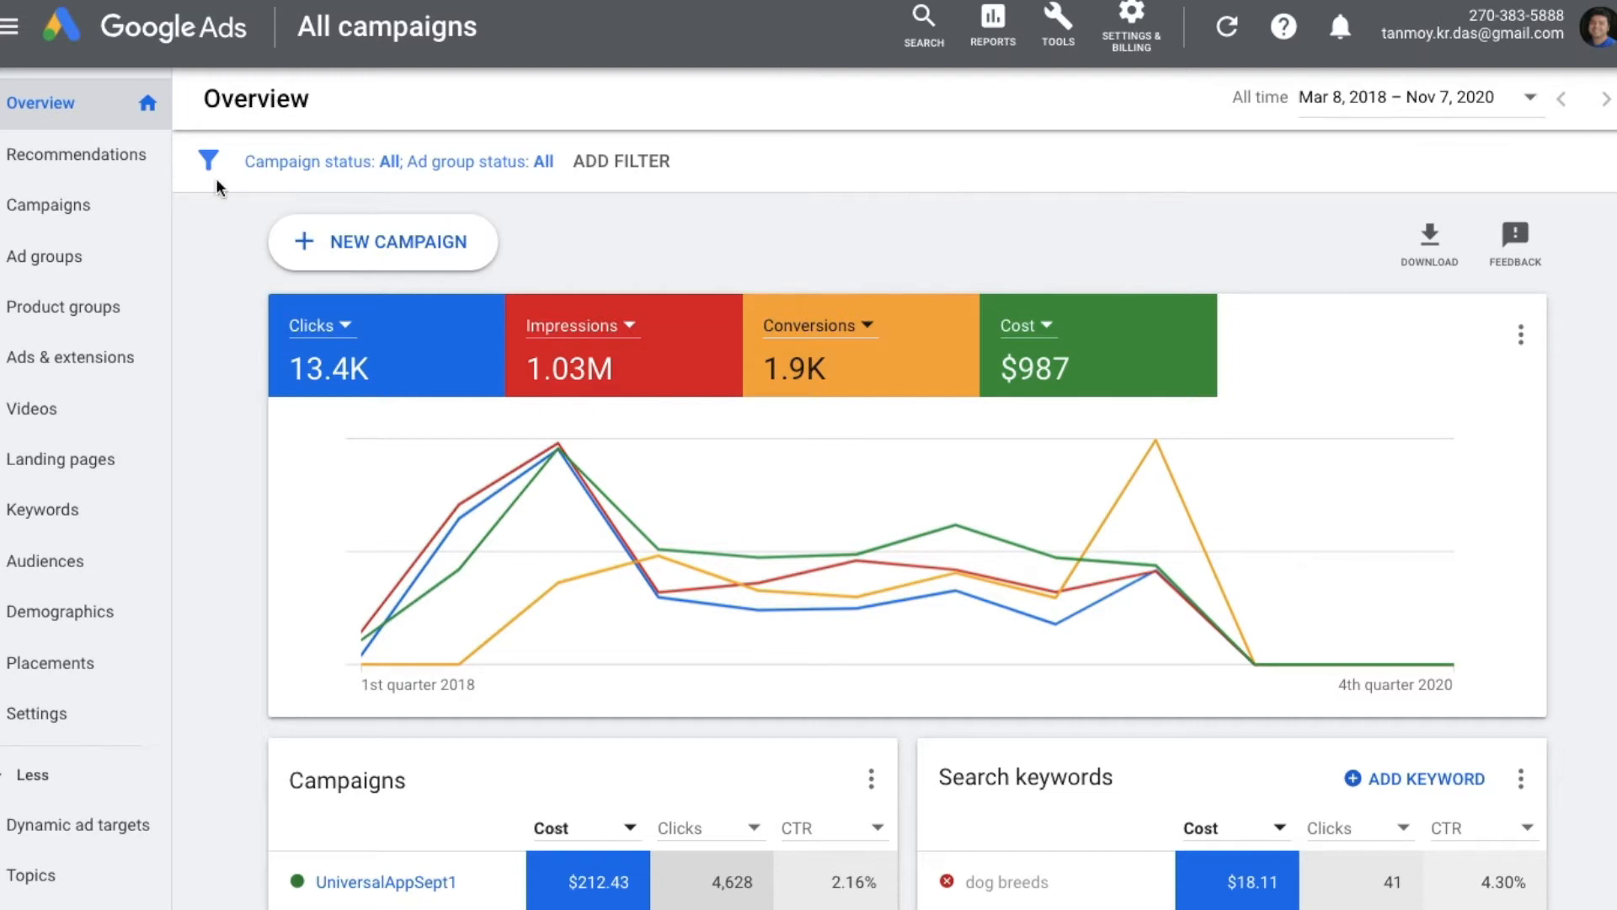
# Start a new campaign with the Website traffic goal
pyautogui.click(34, 211)
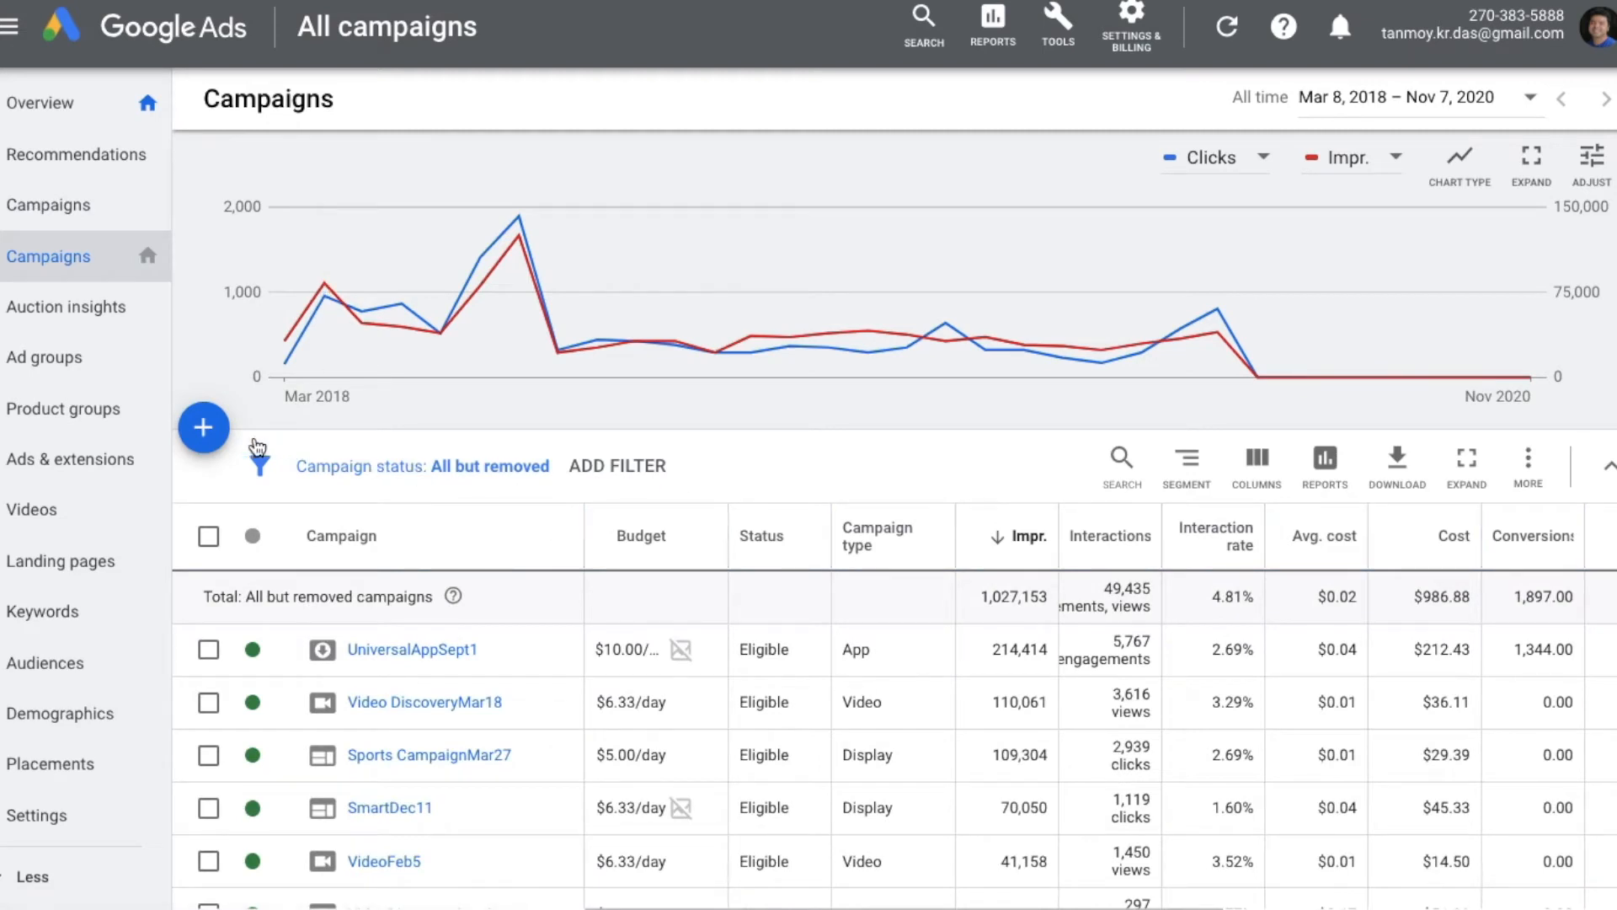
pyautogui.click(205, 427)
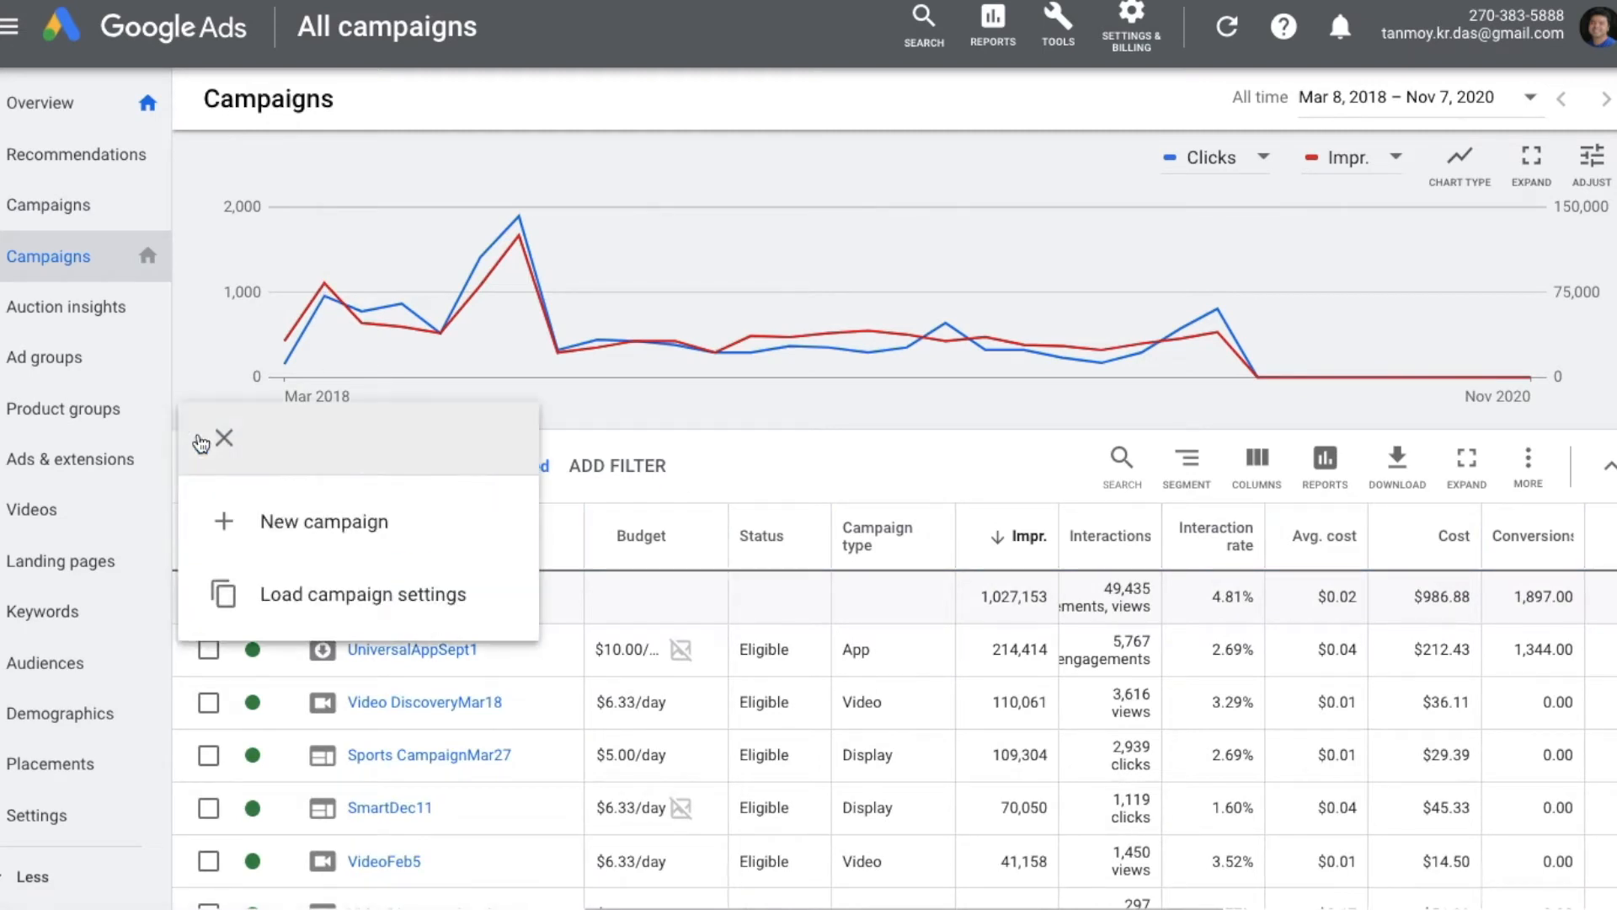
pyautogui.click(424, 538)
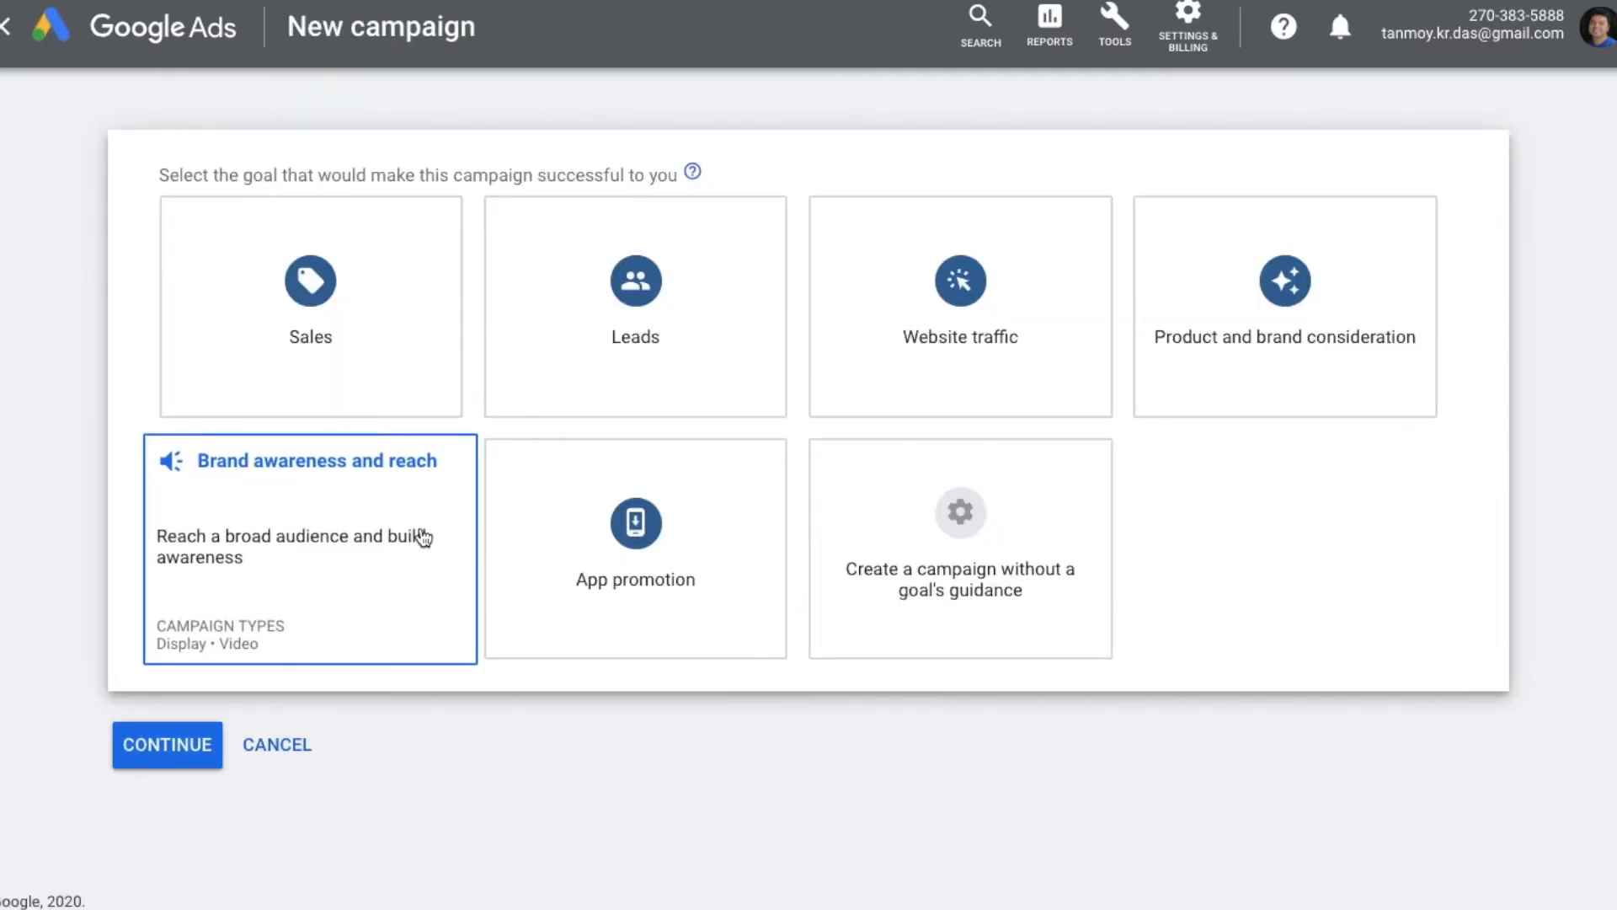
pyautogui.click(1017, 376)
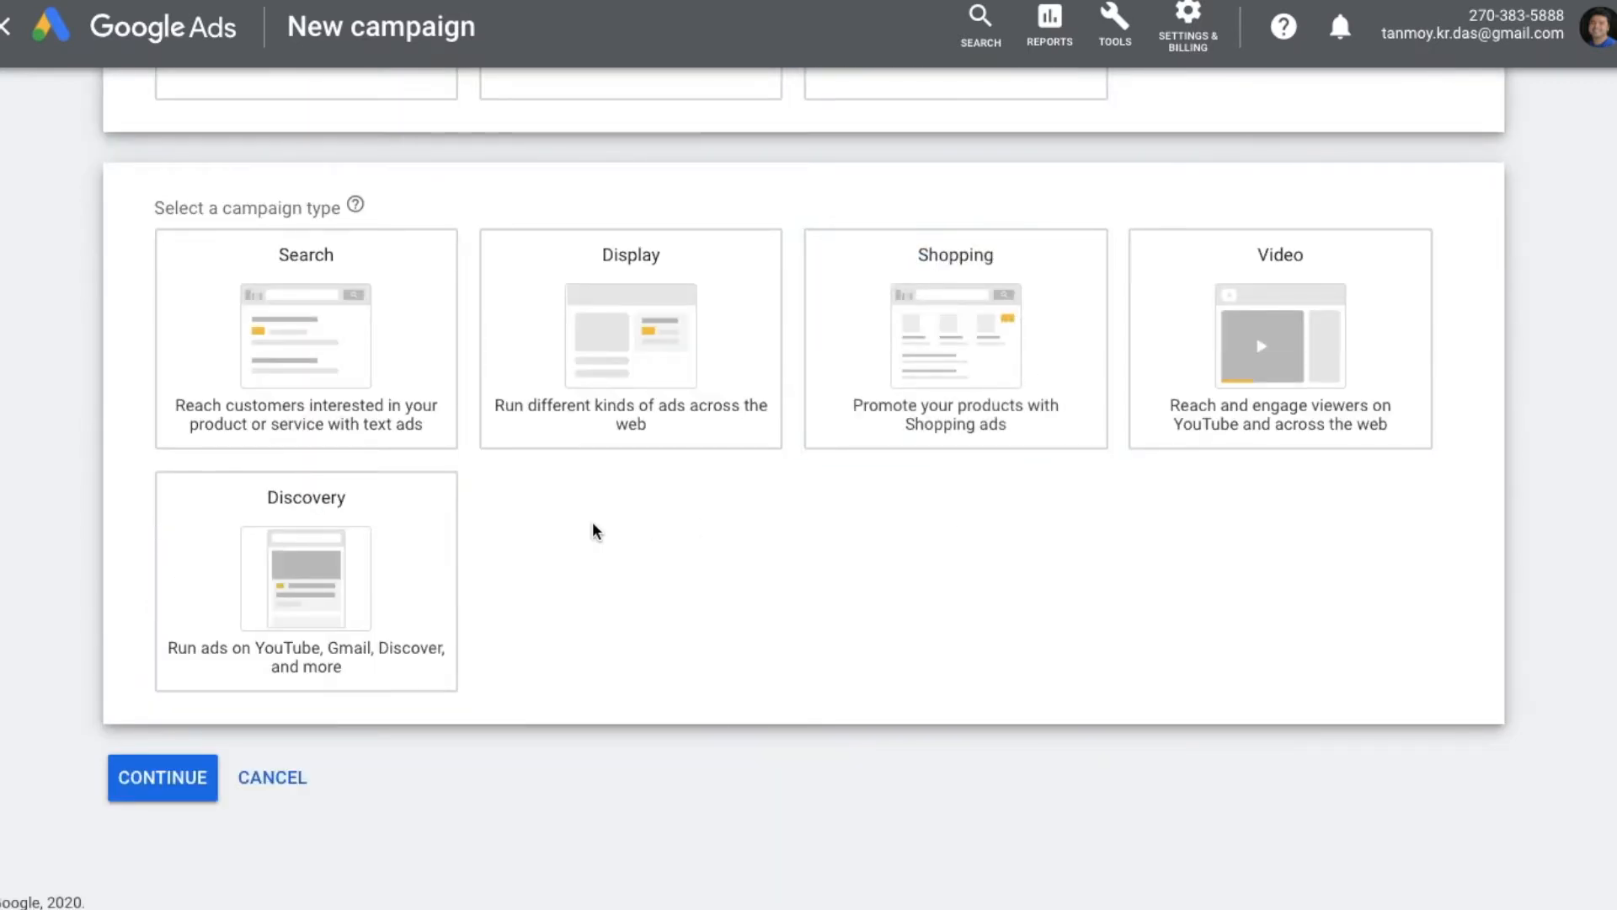
pyautogui.click(354, 366)
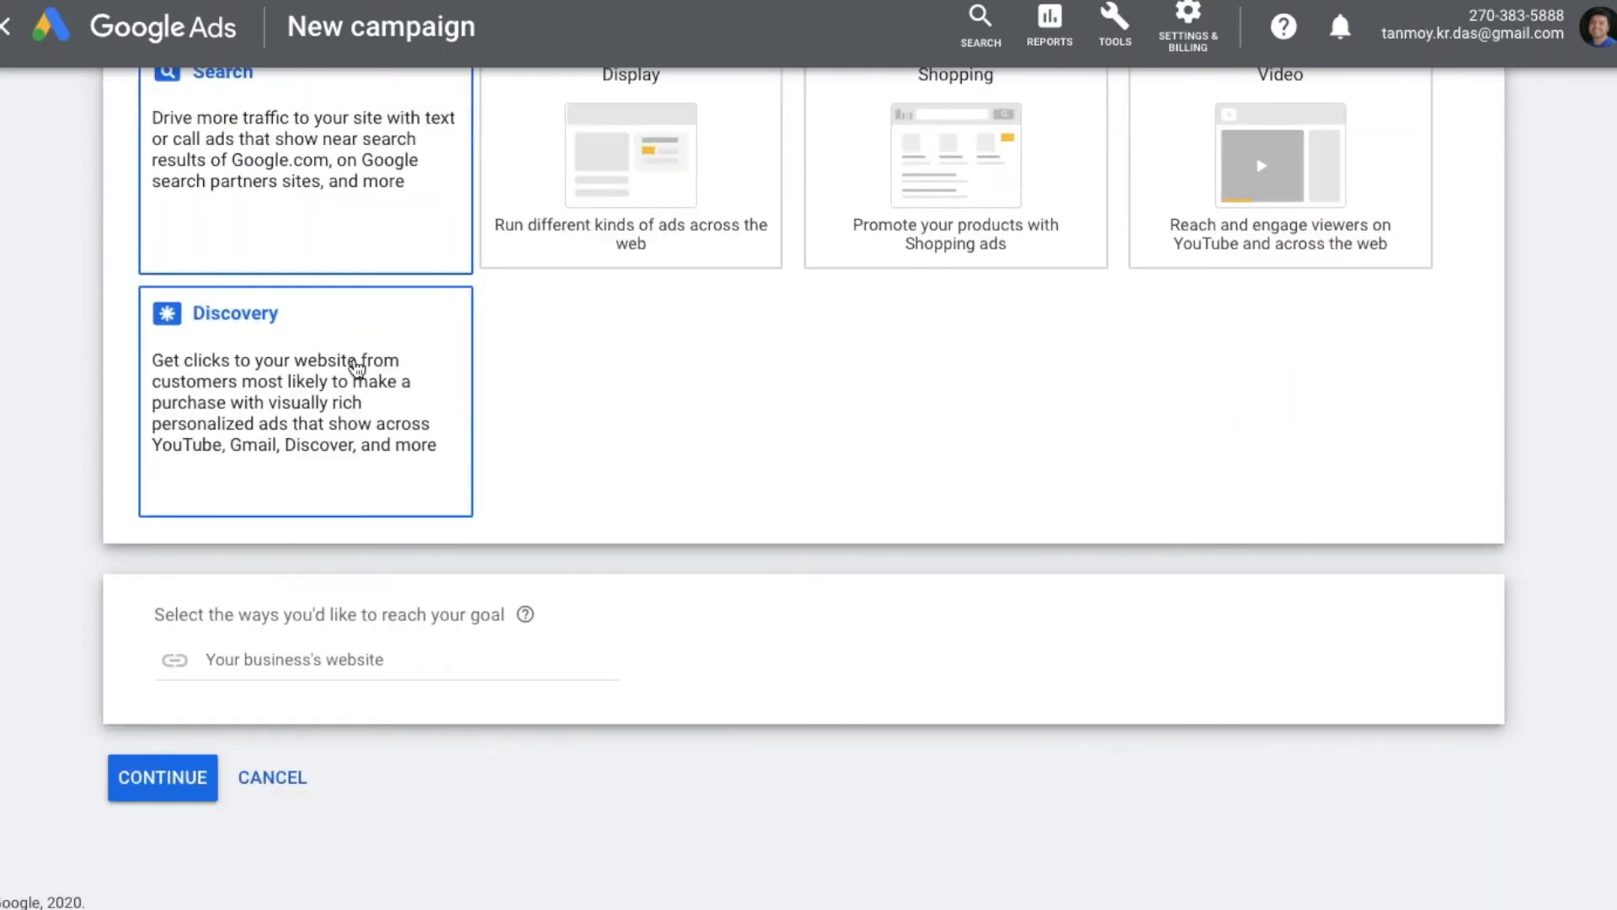
pyautogui.click(350, 659)
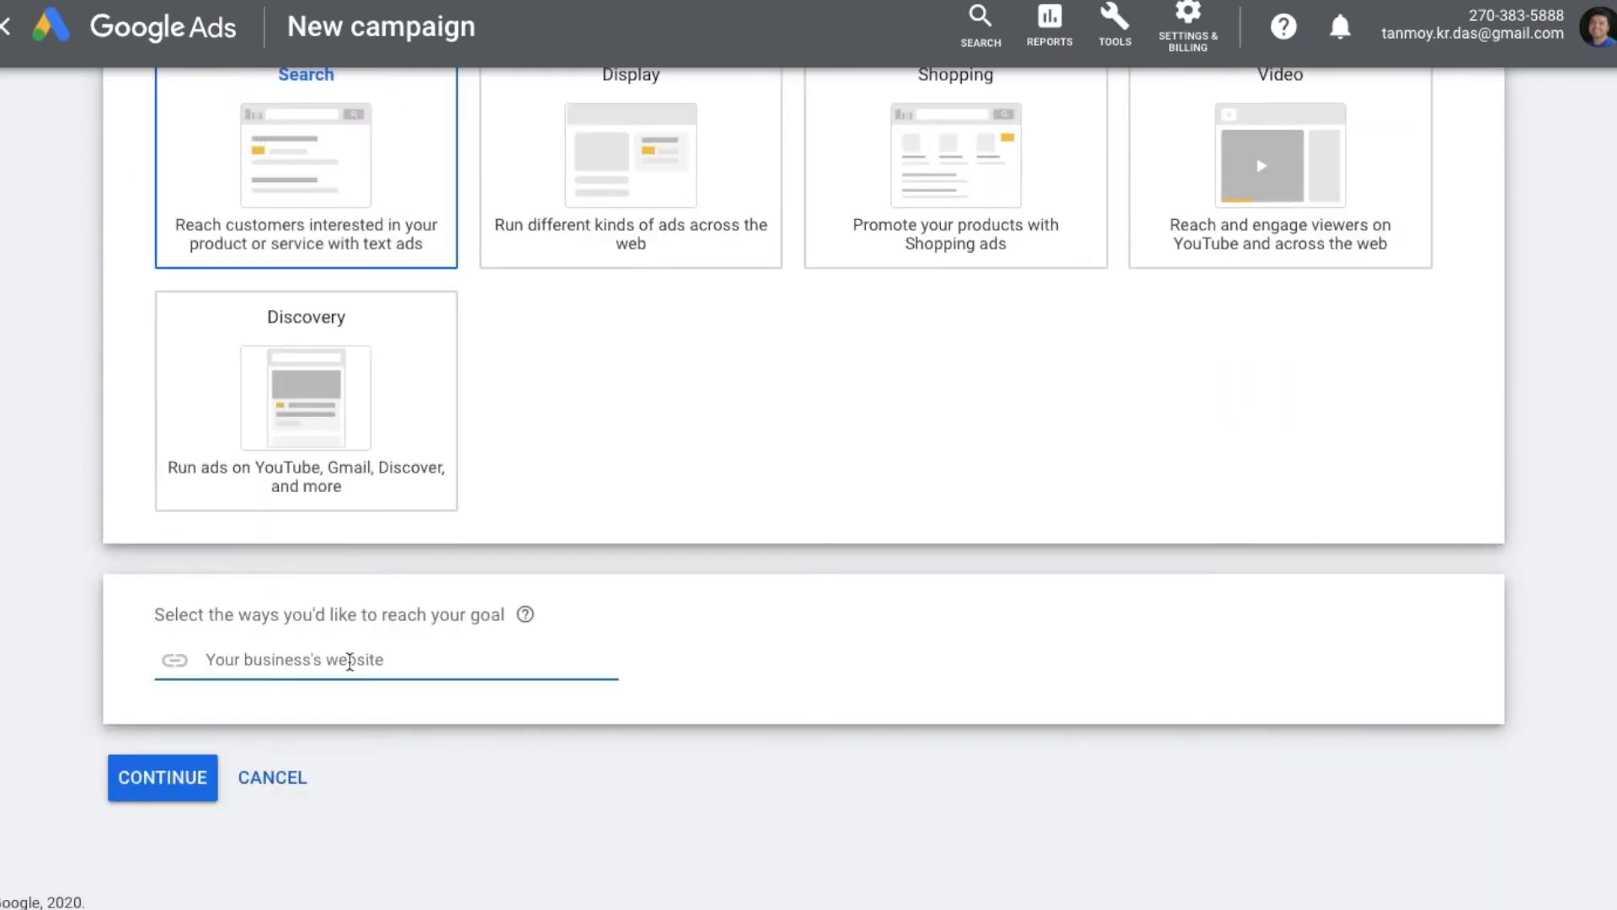
pyautogui.write('www.in')
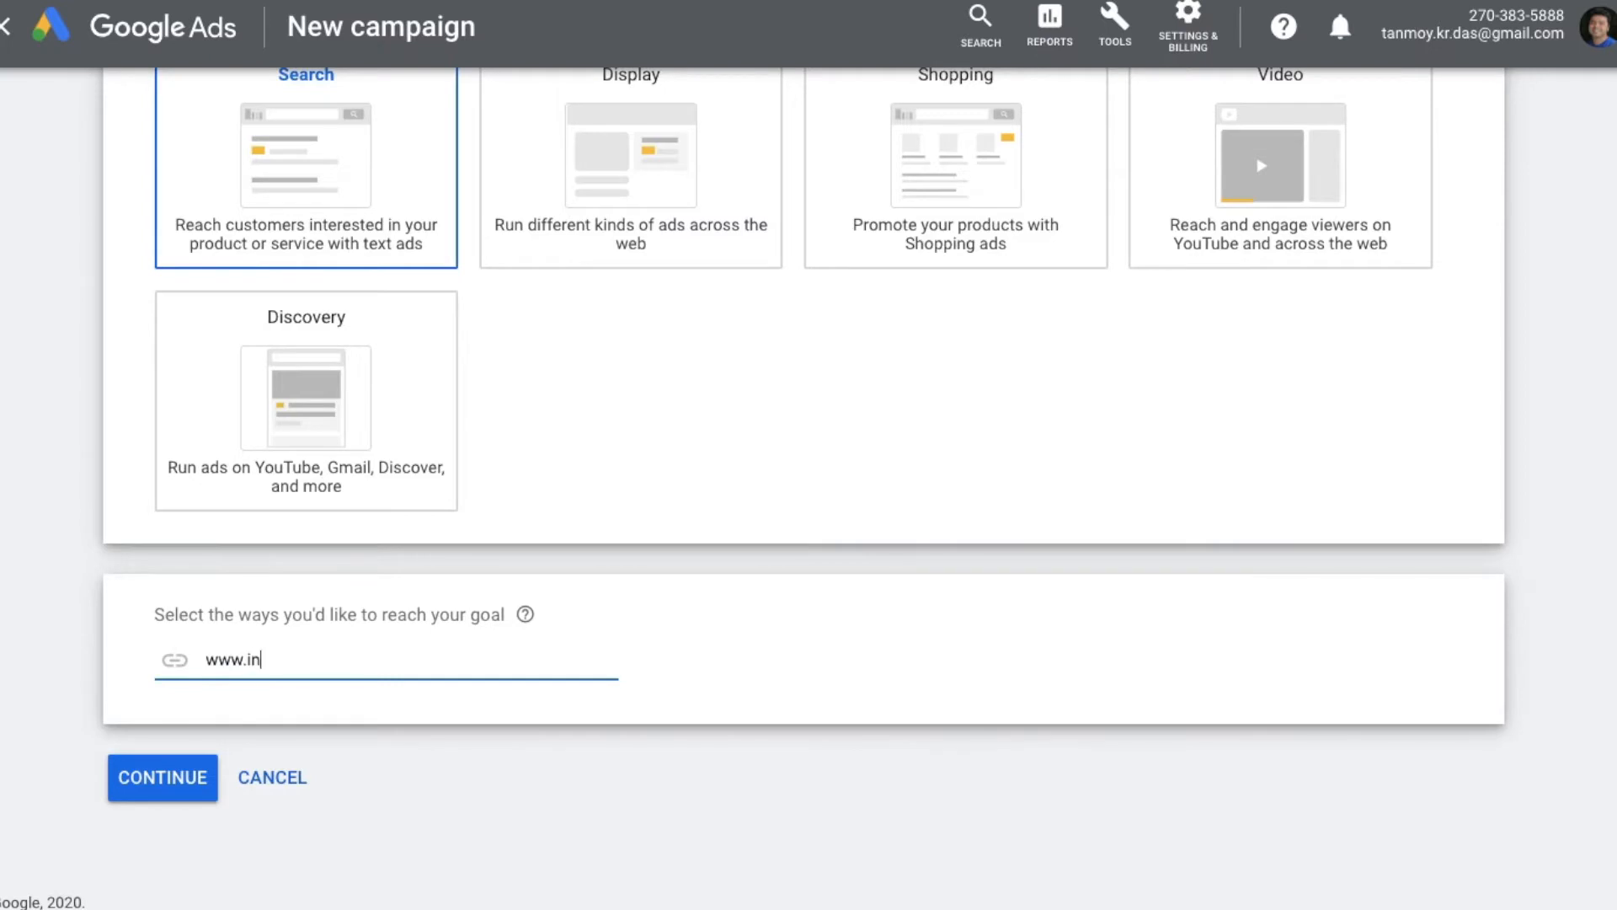
pyautogui.write('diabusinesstoday.in')
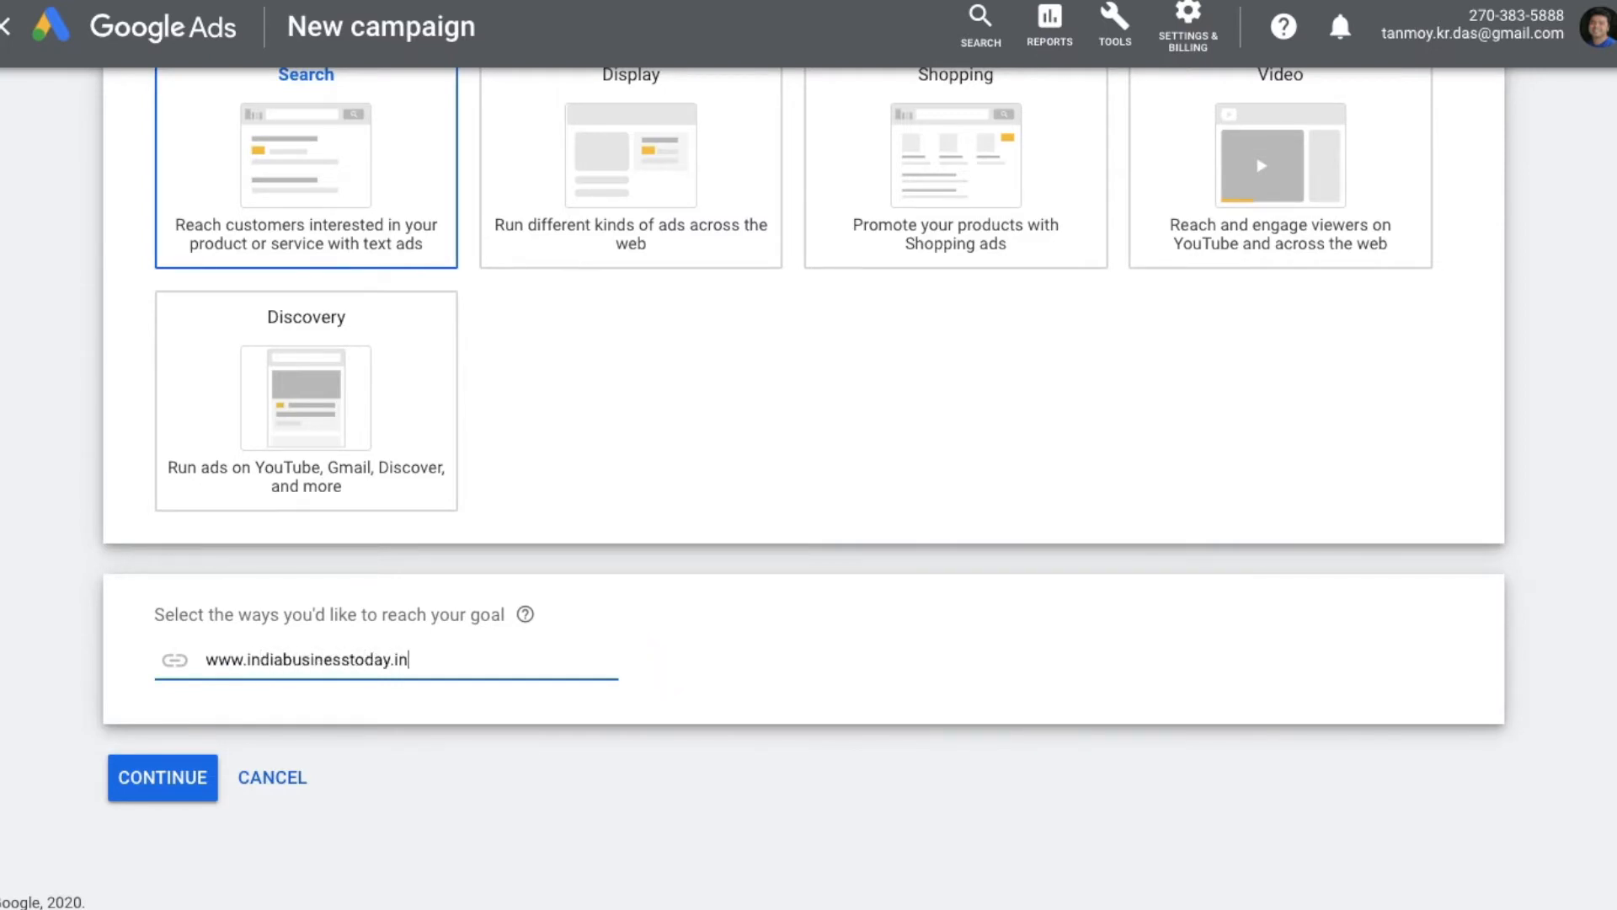
pyautogui.click(169, 779)
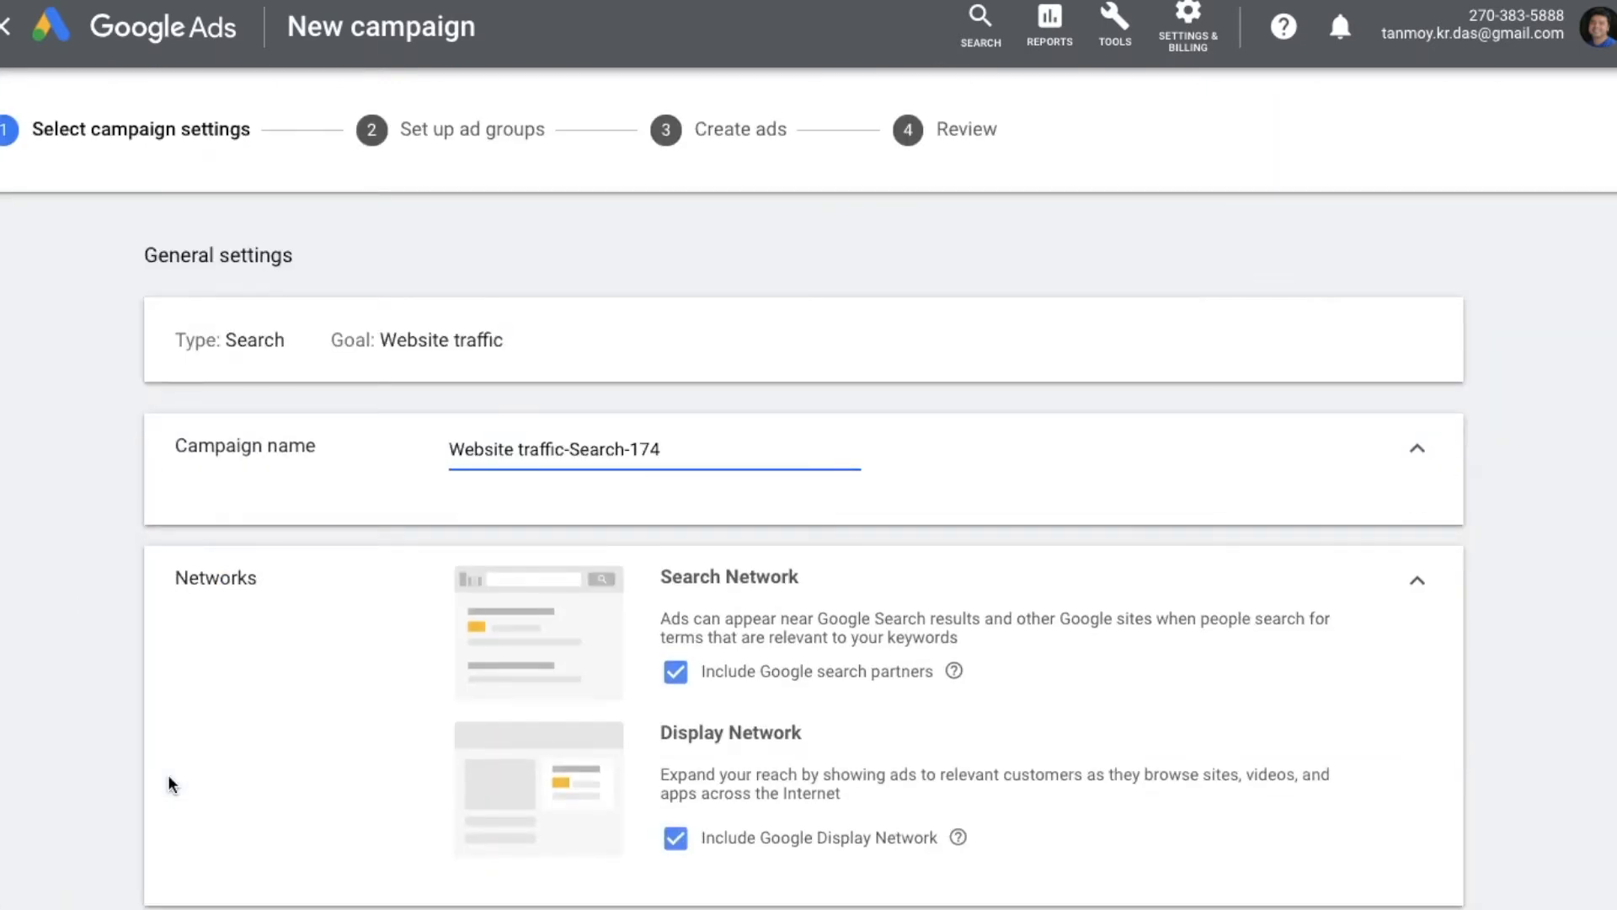
# Rename the campaign "Website traffic-SearchNov8" and exclude the Google Display Network from its networks
pyautogui.press('BackSpace')
pyautogui.press('BackSpace')
pyautogui.press('BackSpace')
pyautogui.press('BackSpace')
pyautogui.press('BackSpace')
pyautogui.write('hNov8')
pyautogui.scroll(-2, 262, 710)
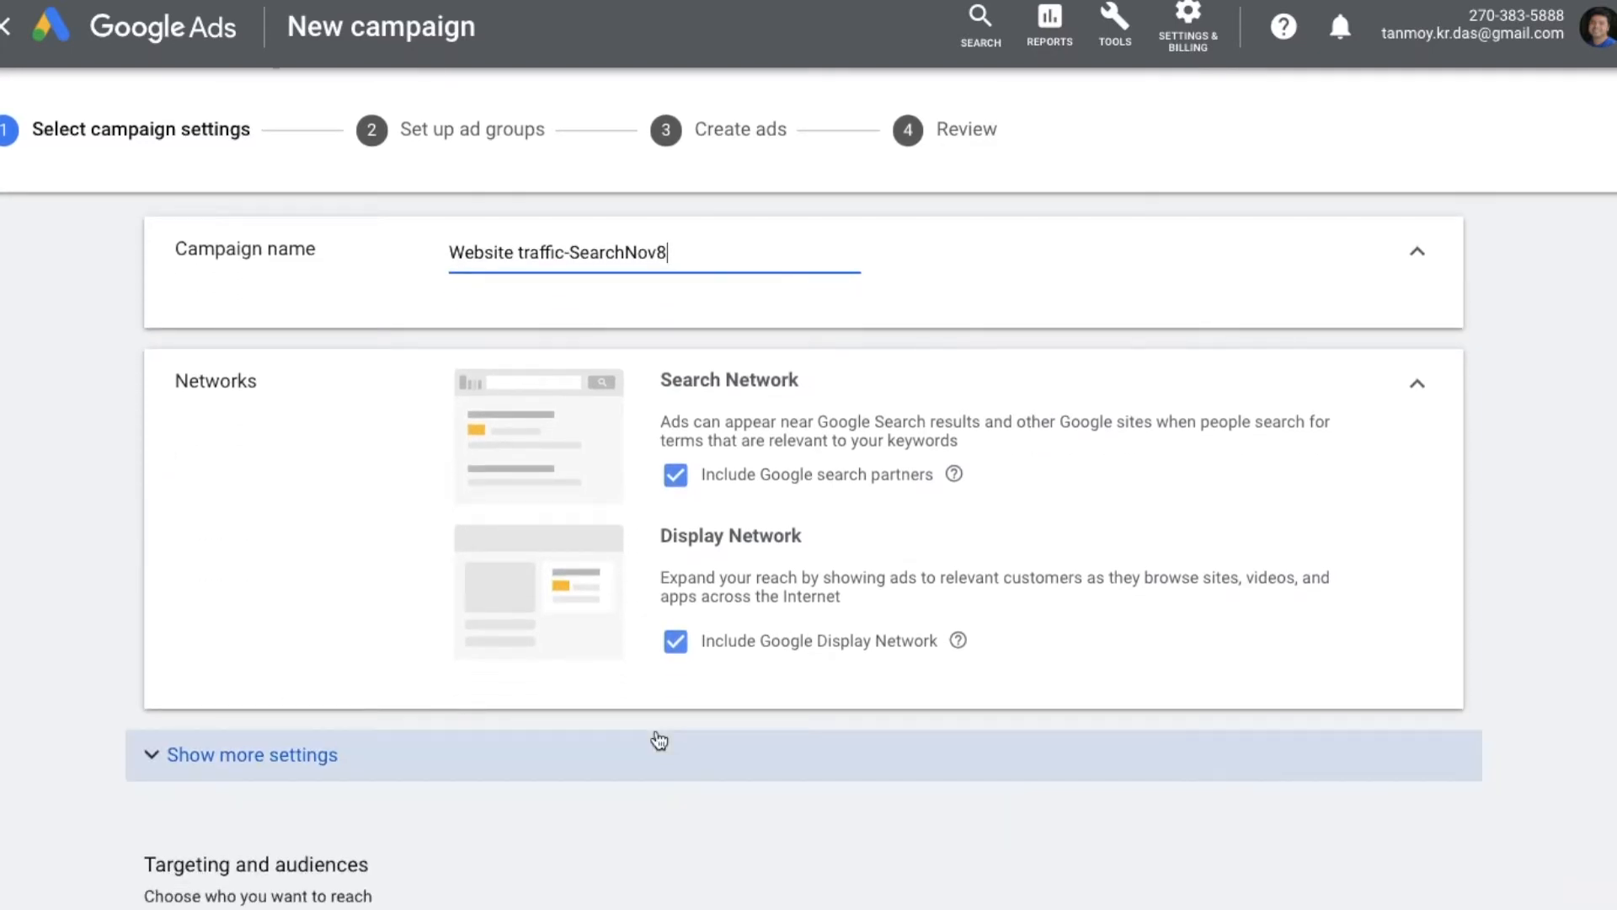
pyautogui.click(683, 654)
# Reveal the additional campaign settings and set the campaign's end date to Dec 31, 2020
pyautogui.scroll(-2, 513, 758)
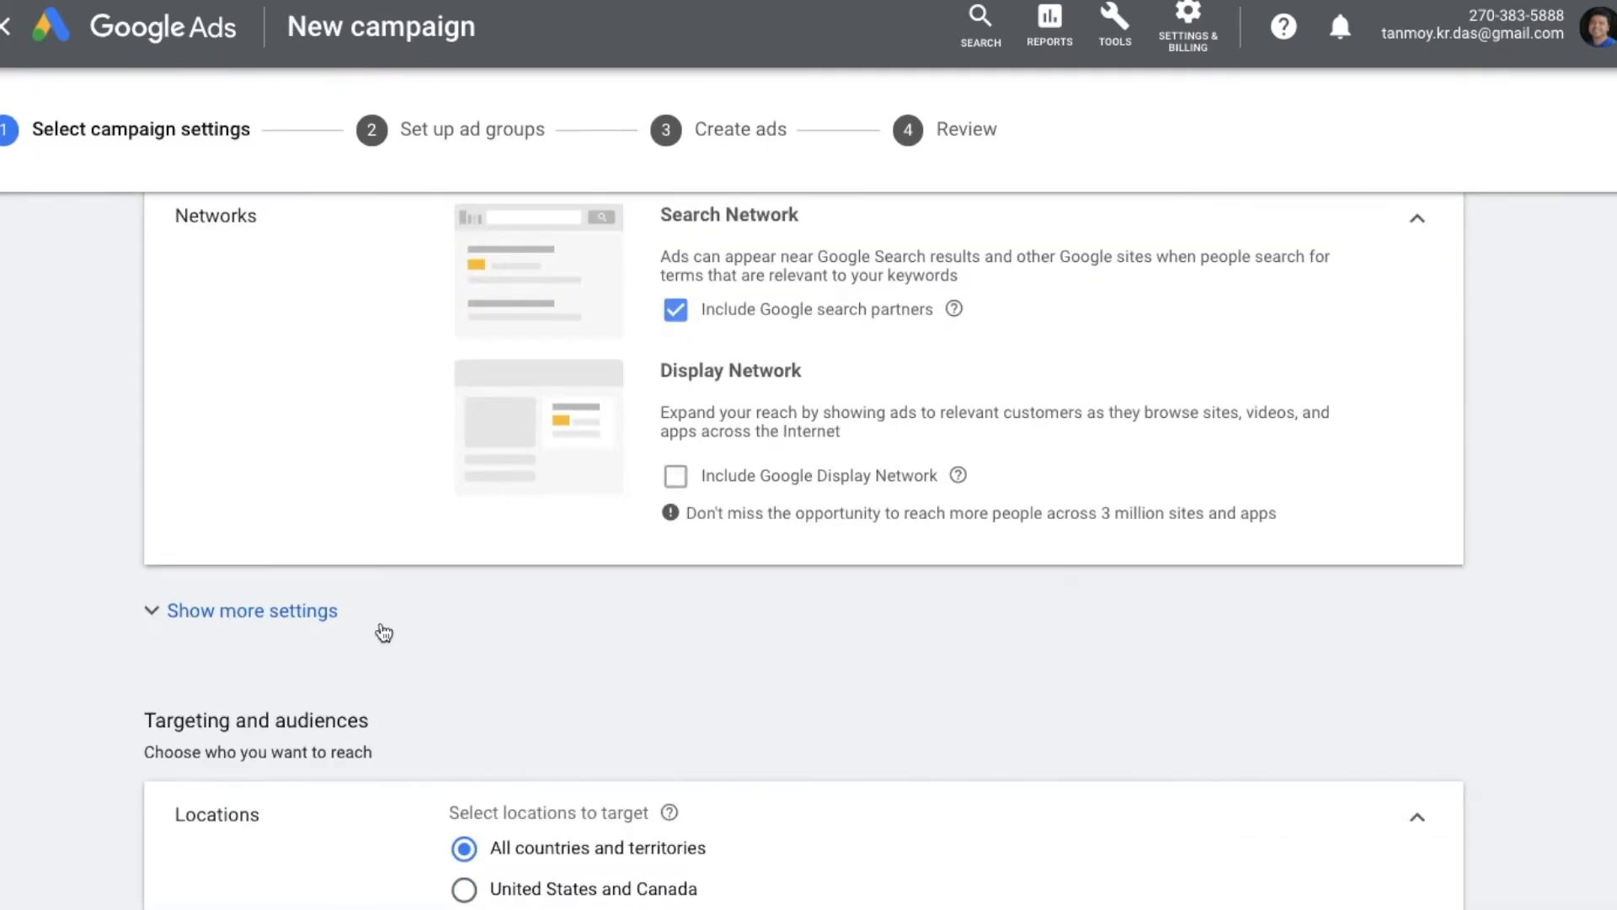
pyautogui.click(312, 627)
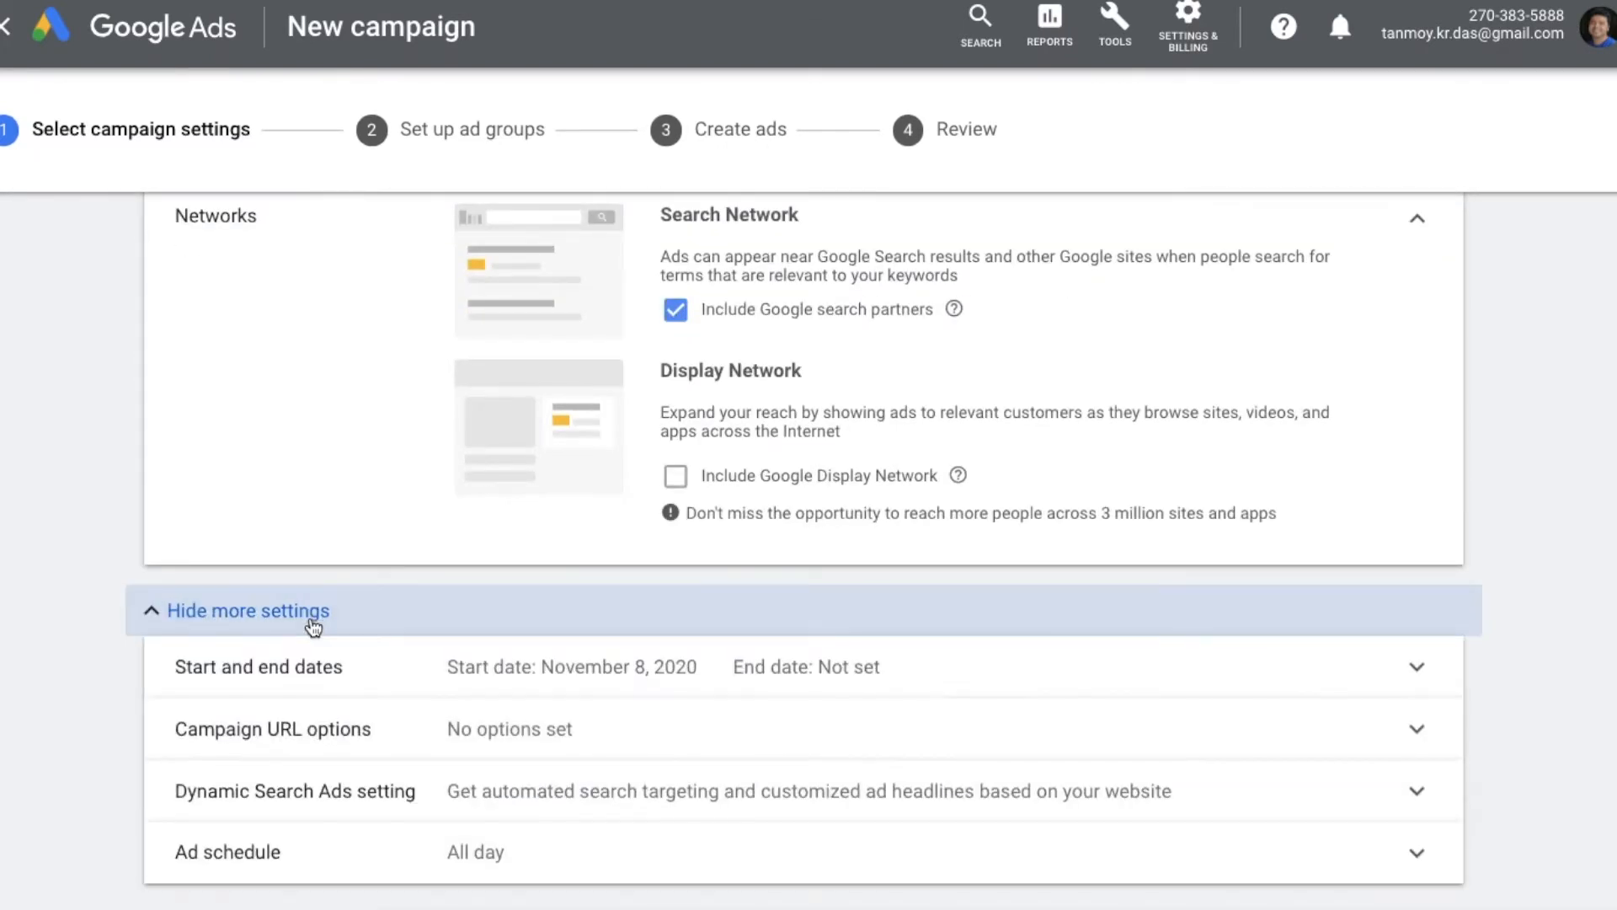
pyautogui.scroll(-2, 113, 696)
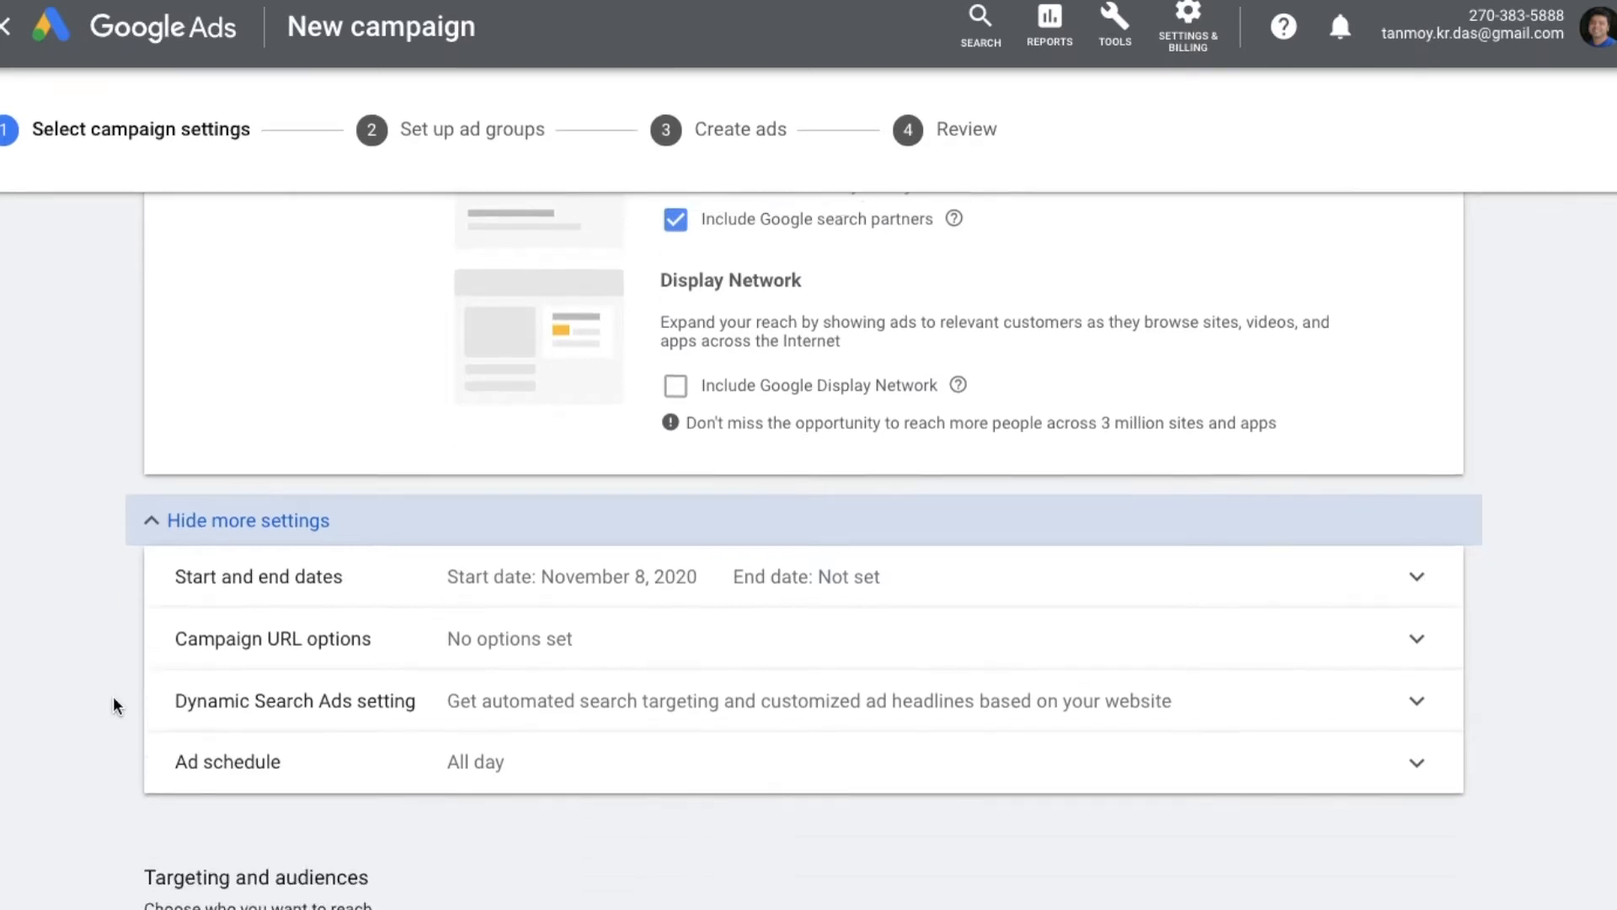
pyautogui.click(807, 551)
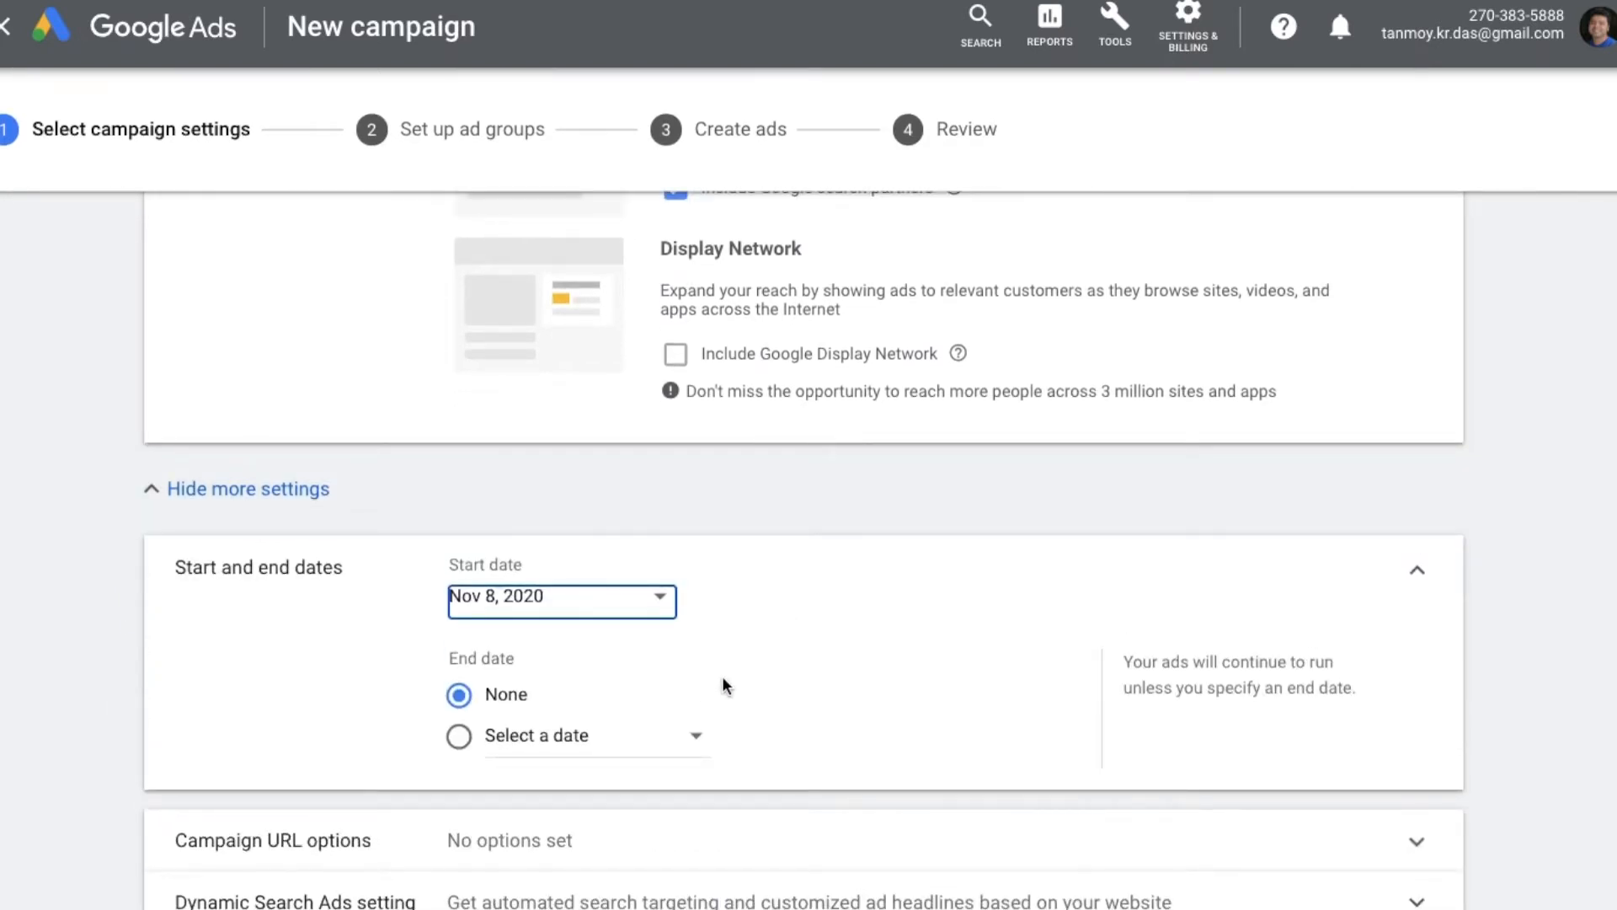
pyautogui.scroll(-2, 741, 679)
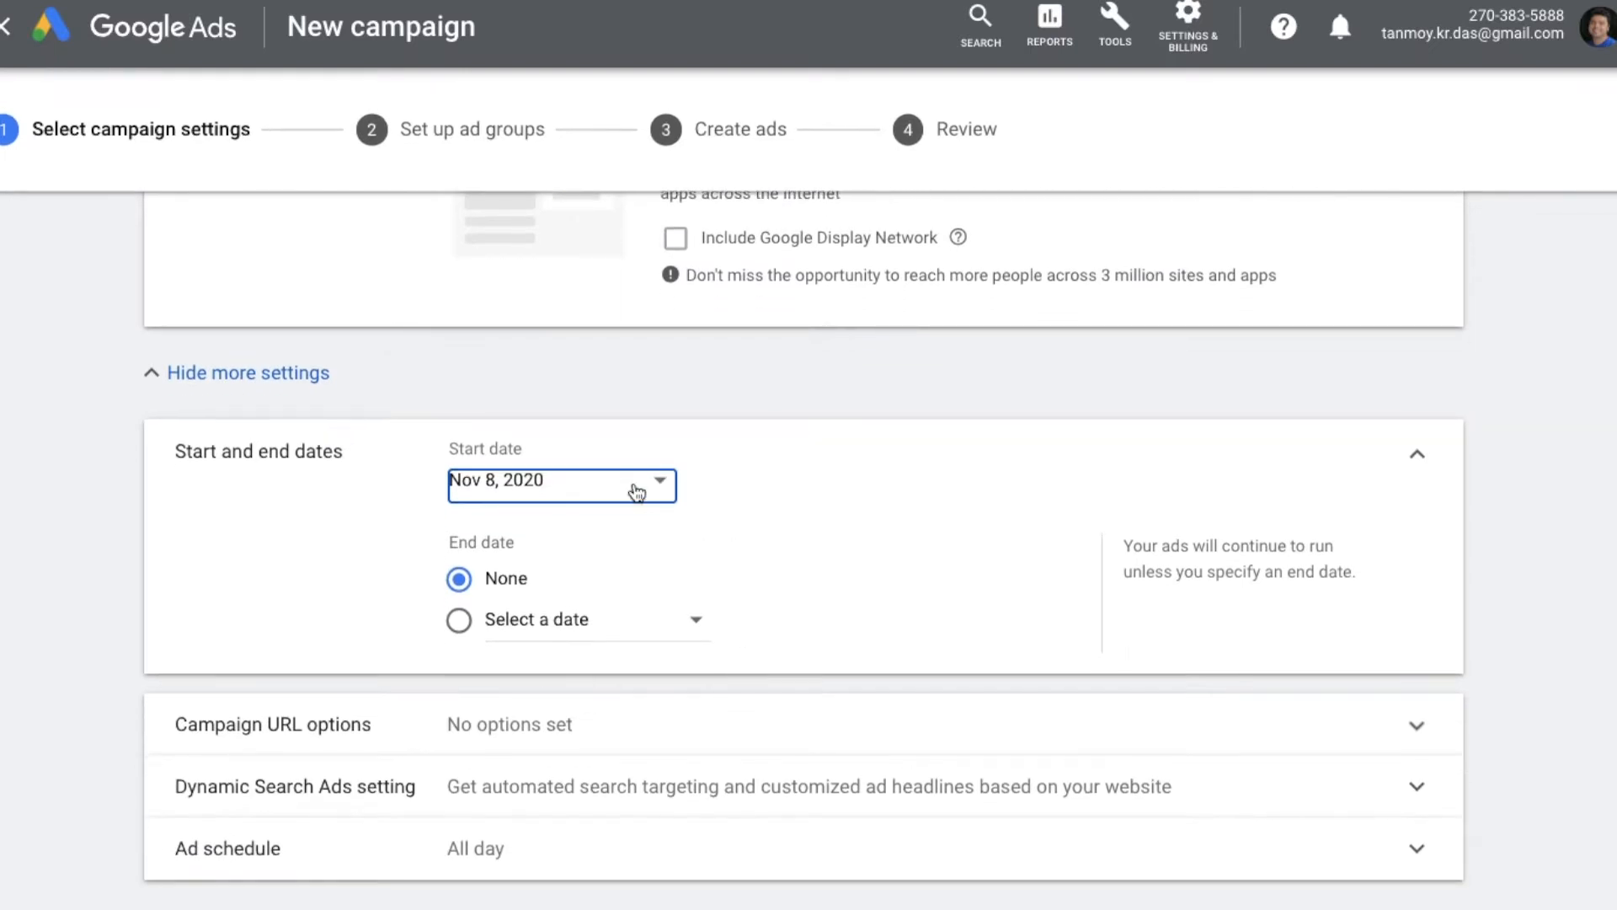
pyautogui.click(637, 493)
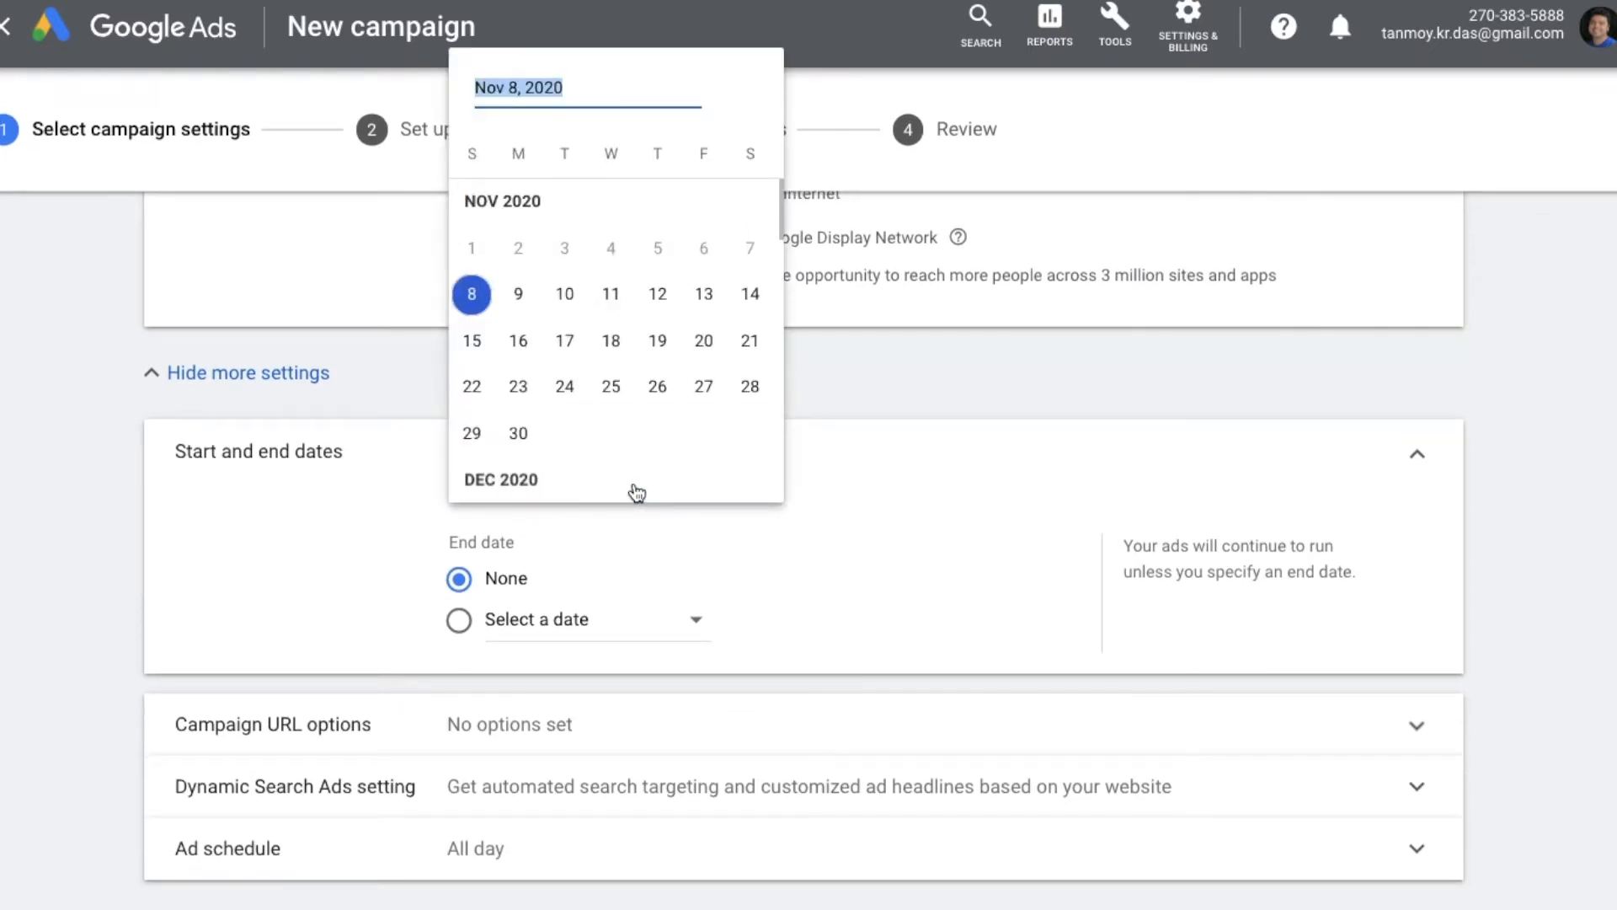
pyautogui.click(813, 502)
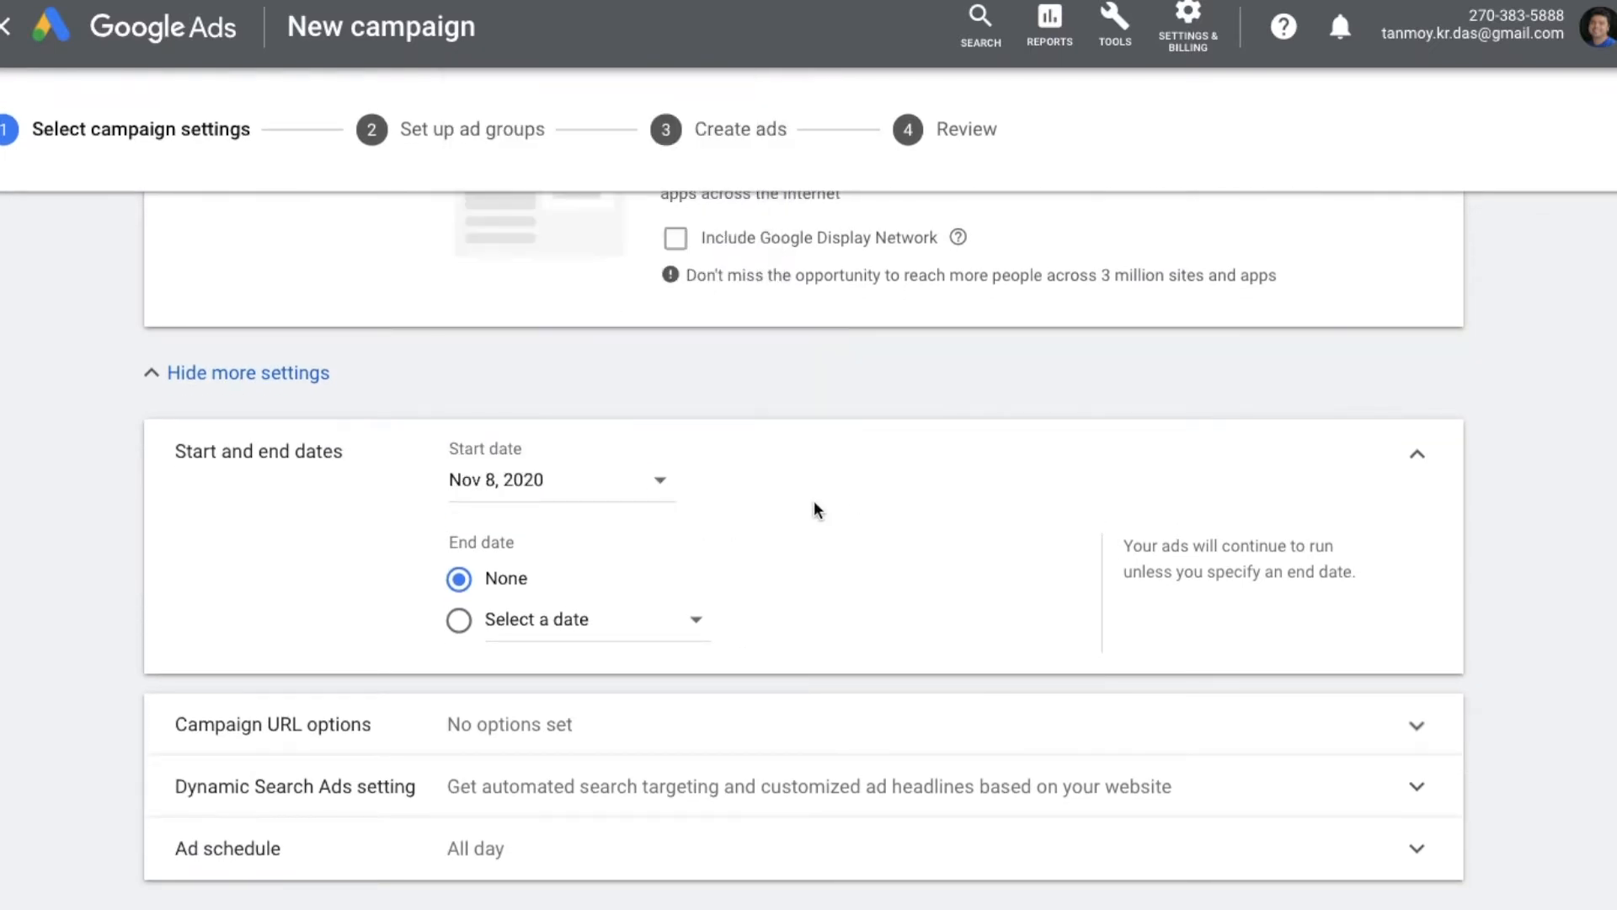
pyautogui.click(599, 632)
pyautogui.scroll(-3, 699, 493)
pyautogui.scroll(-1, 699, 505)
pyautogui.click(693, 564)
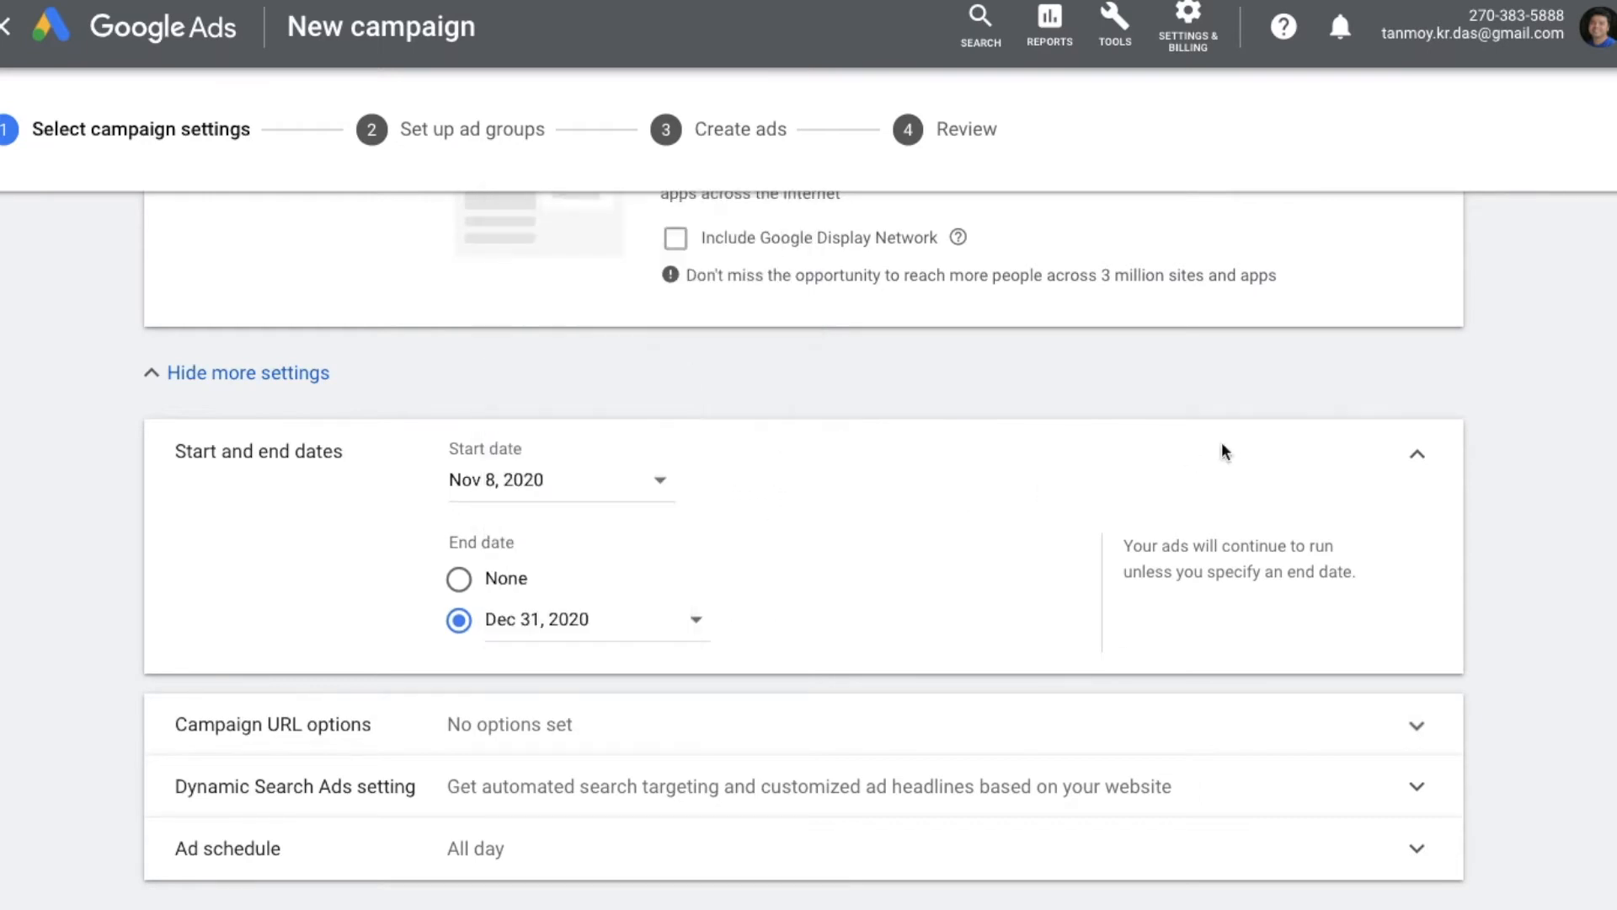
pyautogui.click(1417, 455)
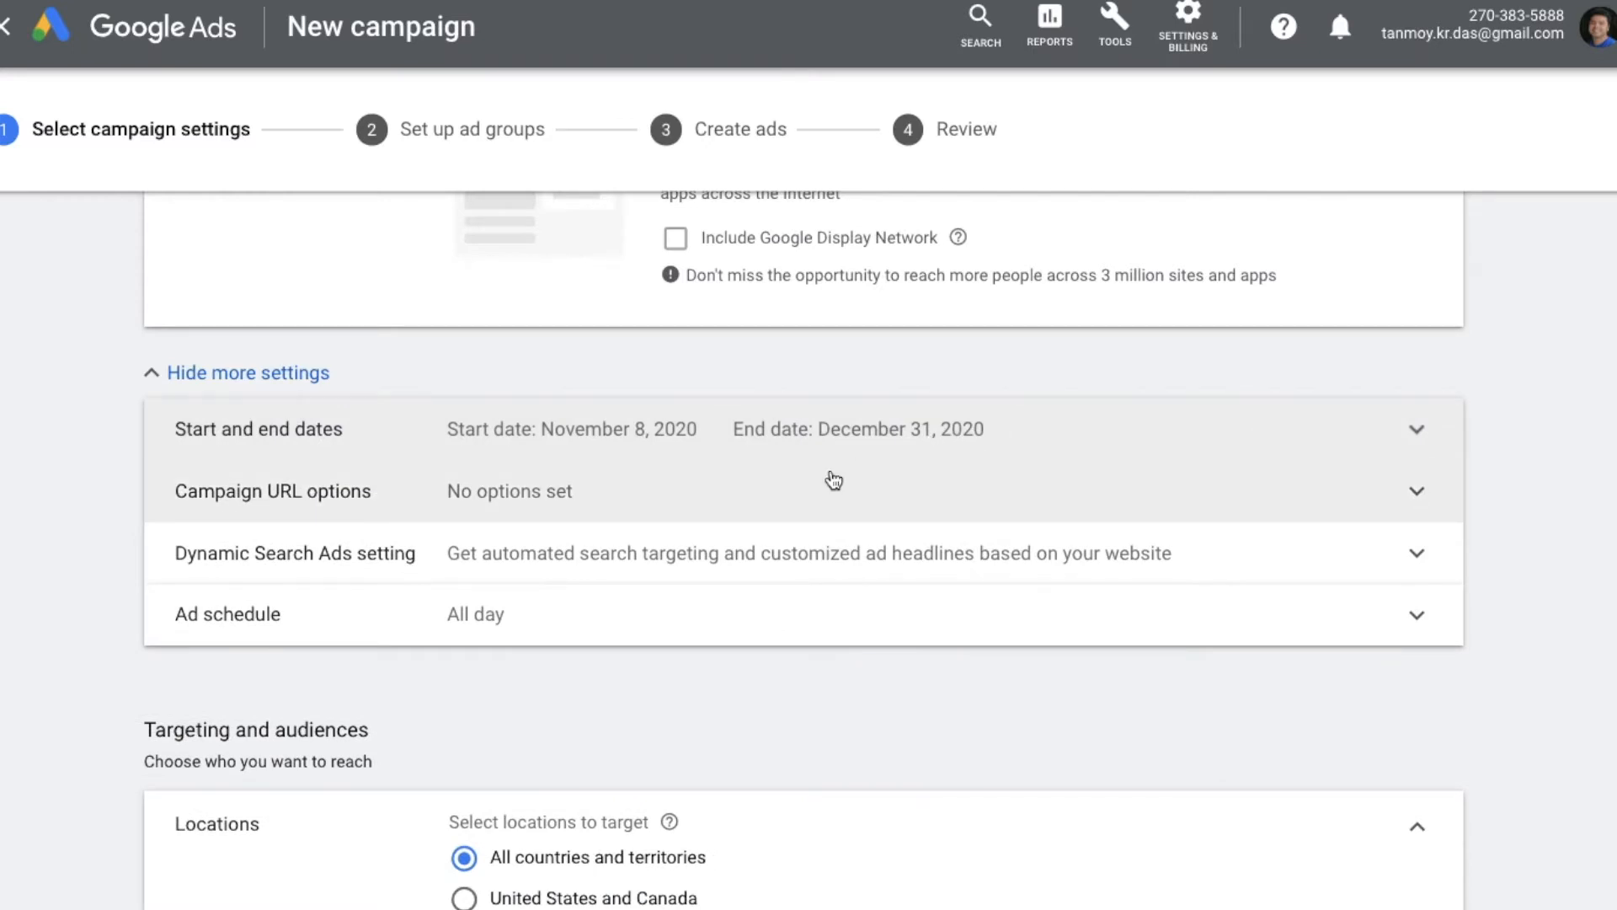
# Review the Campaign URL options and the Dynamic Search Ads setting without changing them
pyautogui.click(775, 503)
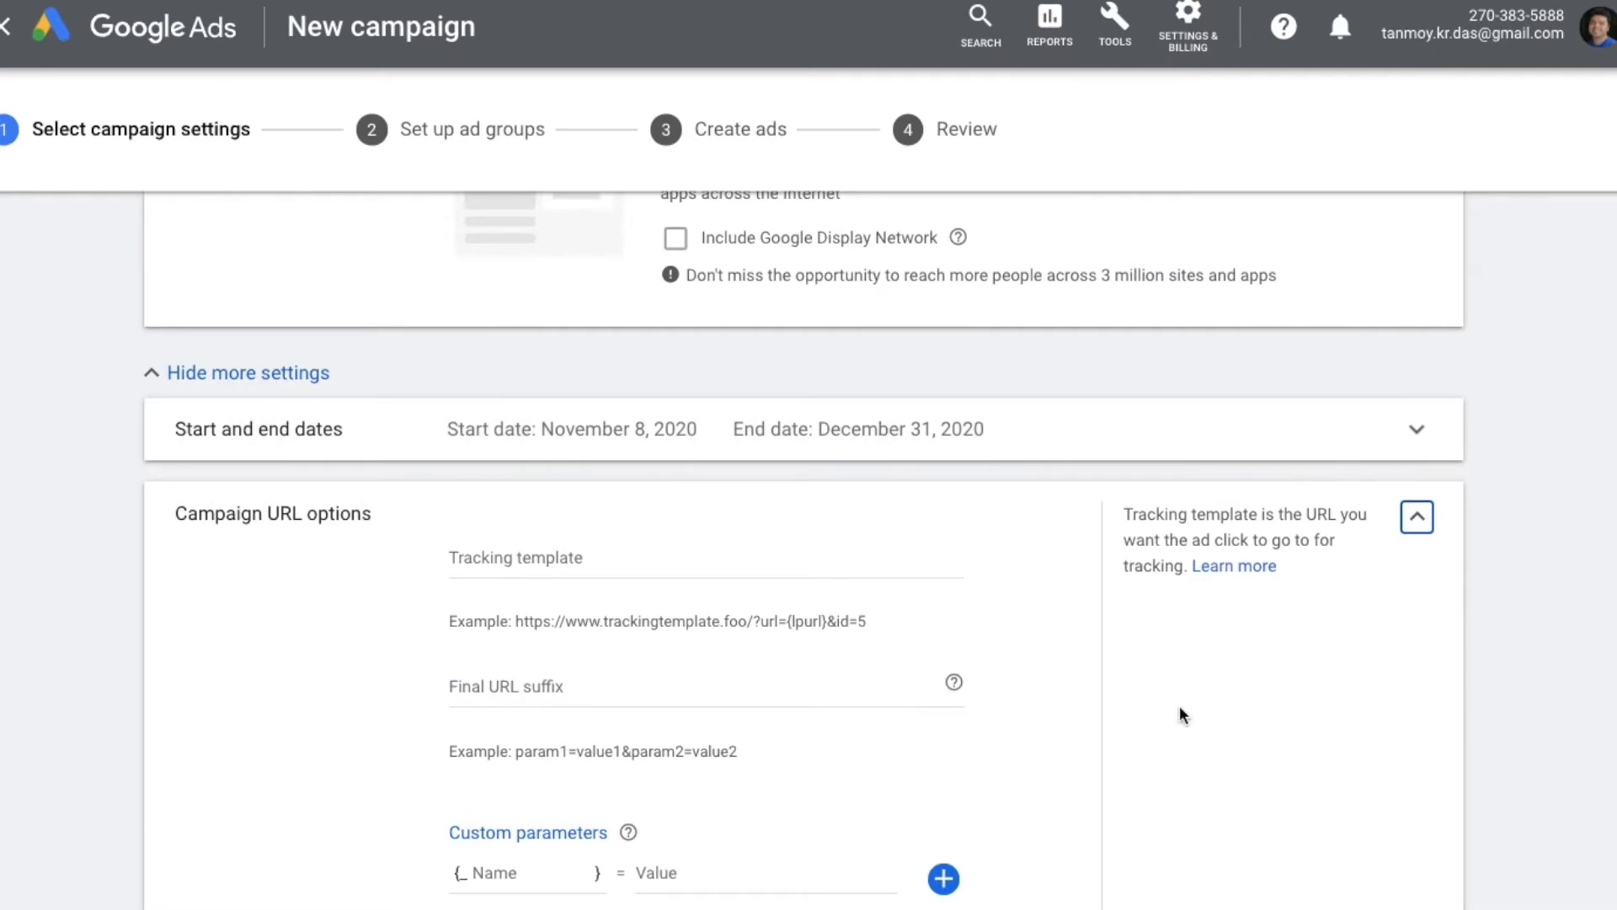
pyautogui.click(1420, 517)
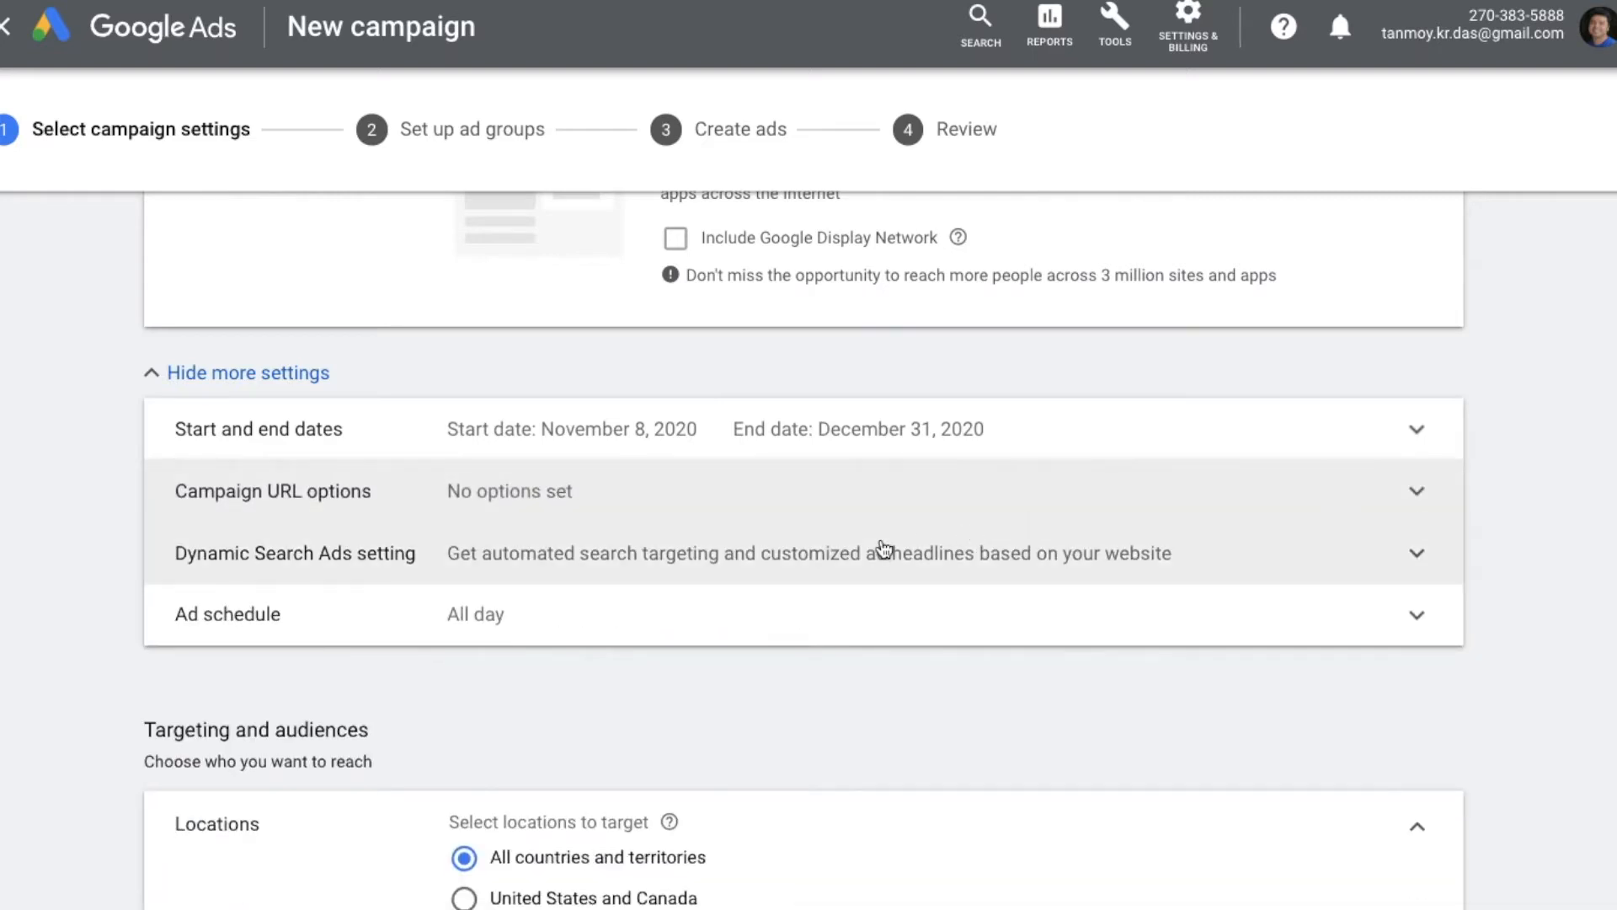
pyautogui.click(815, 565)
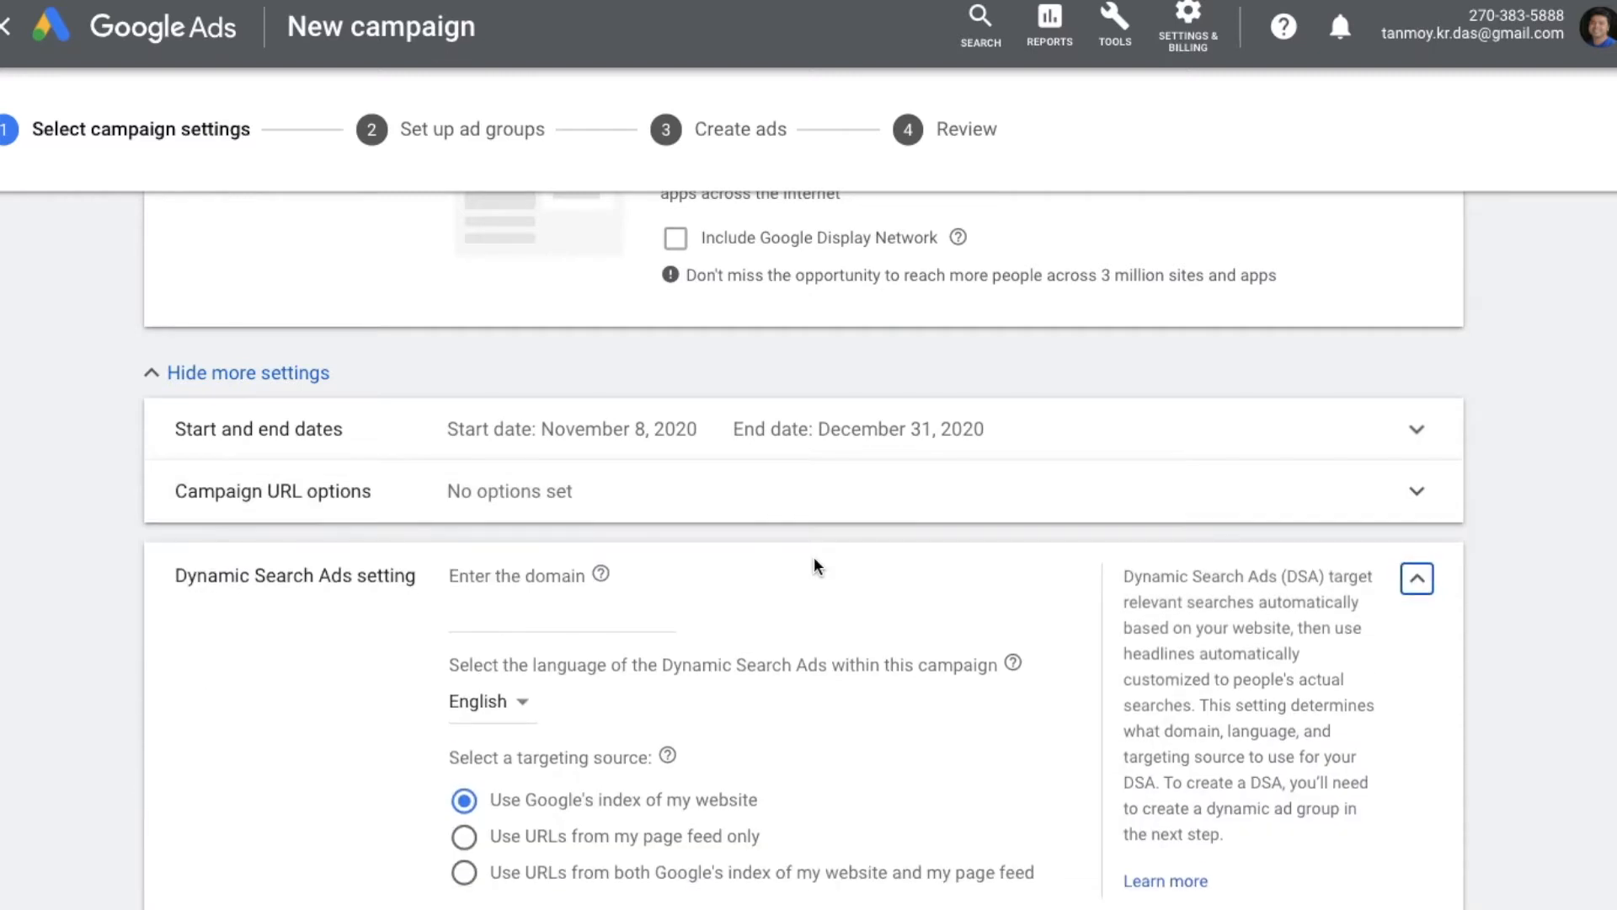
pyautogui.scroll(-2, 1288, 624)
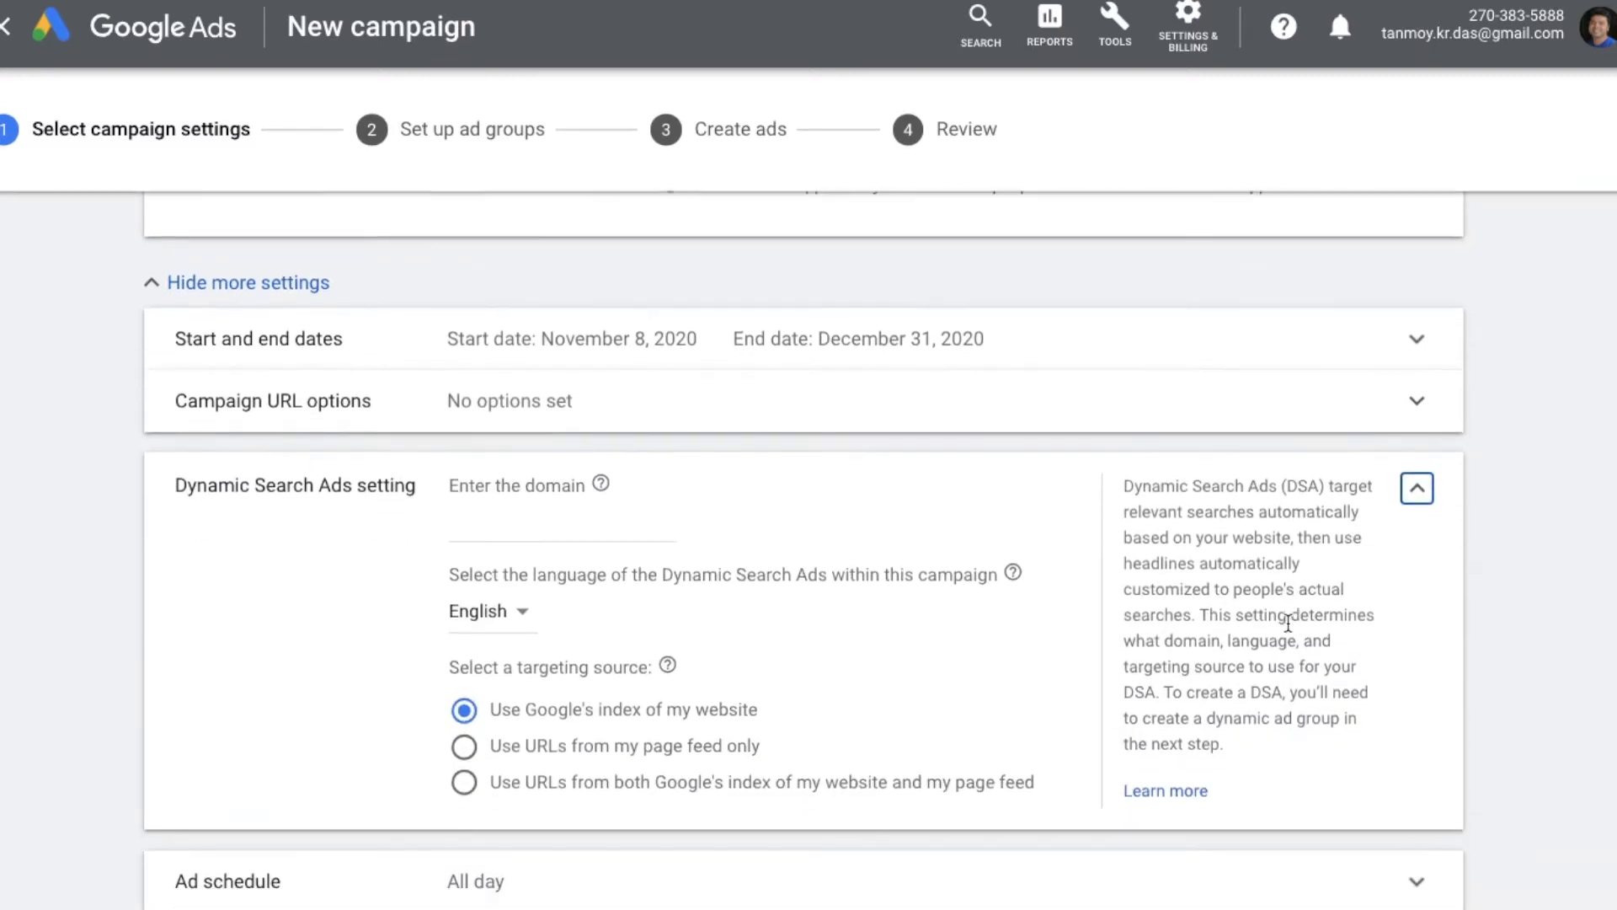
pyautogui.click(1422, 447)
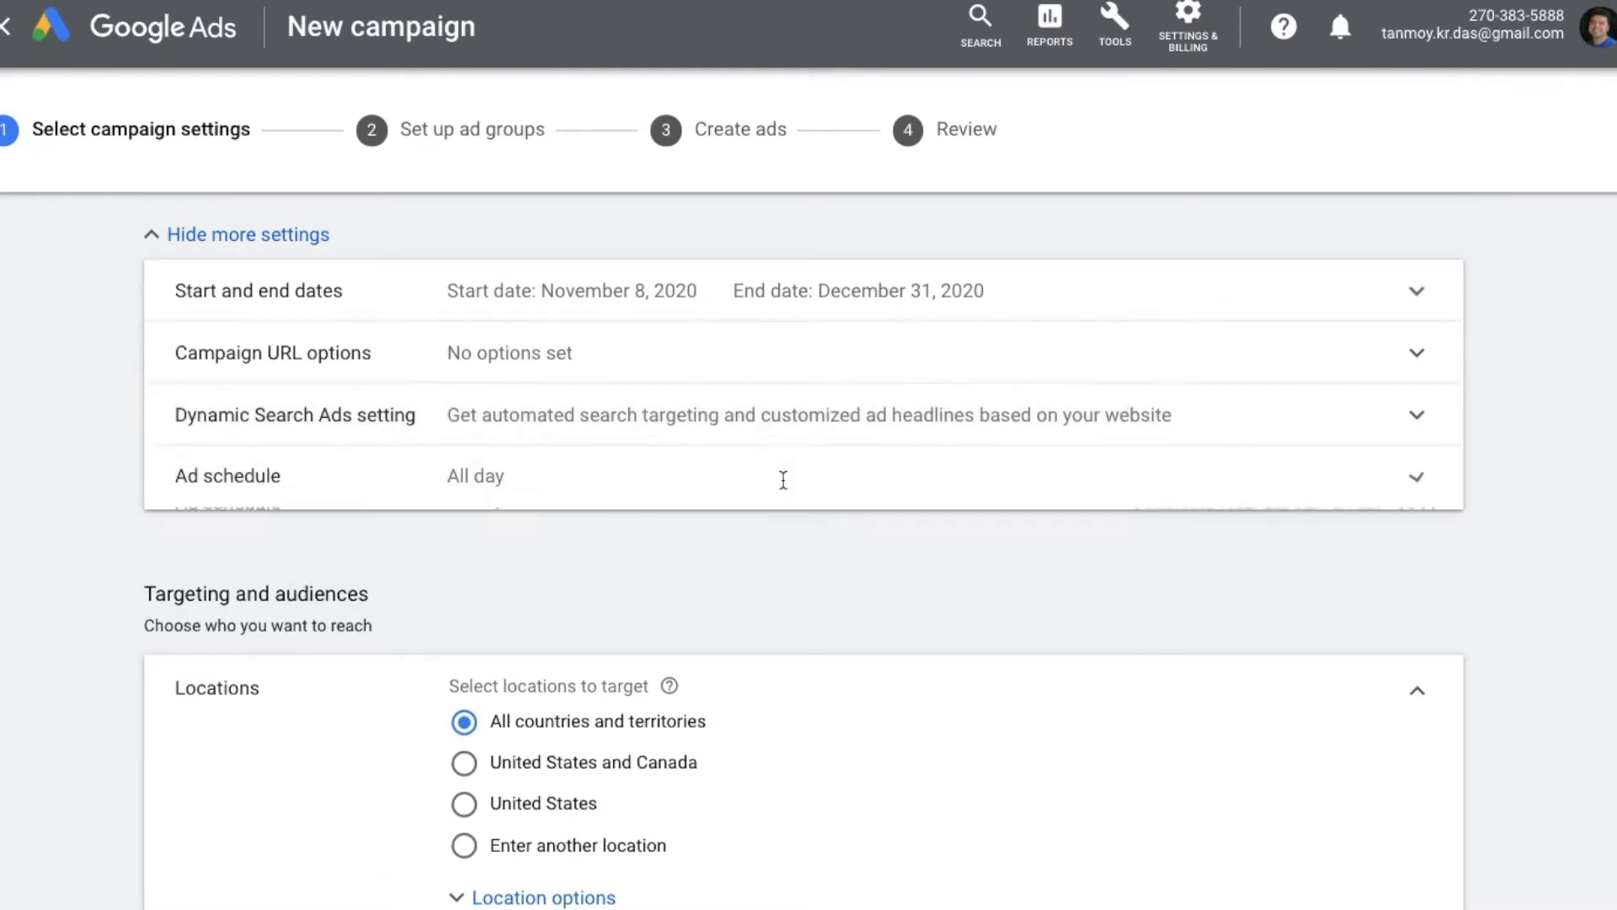
# Limit the ad schedule to Fridays from 06:15 to 07:30
pyautogui.click(784, 481)
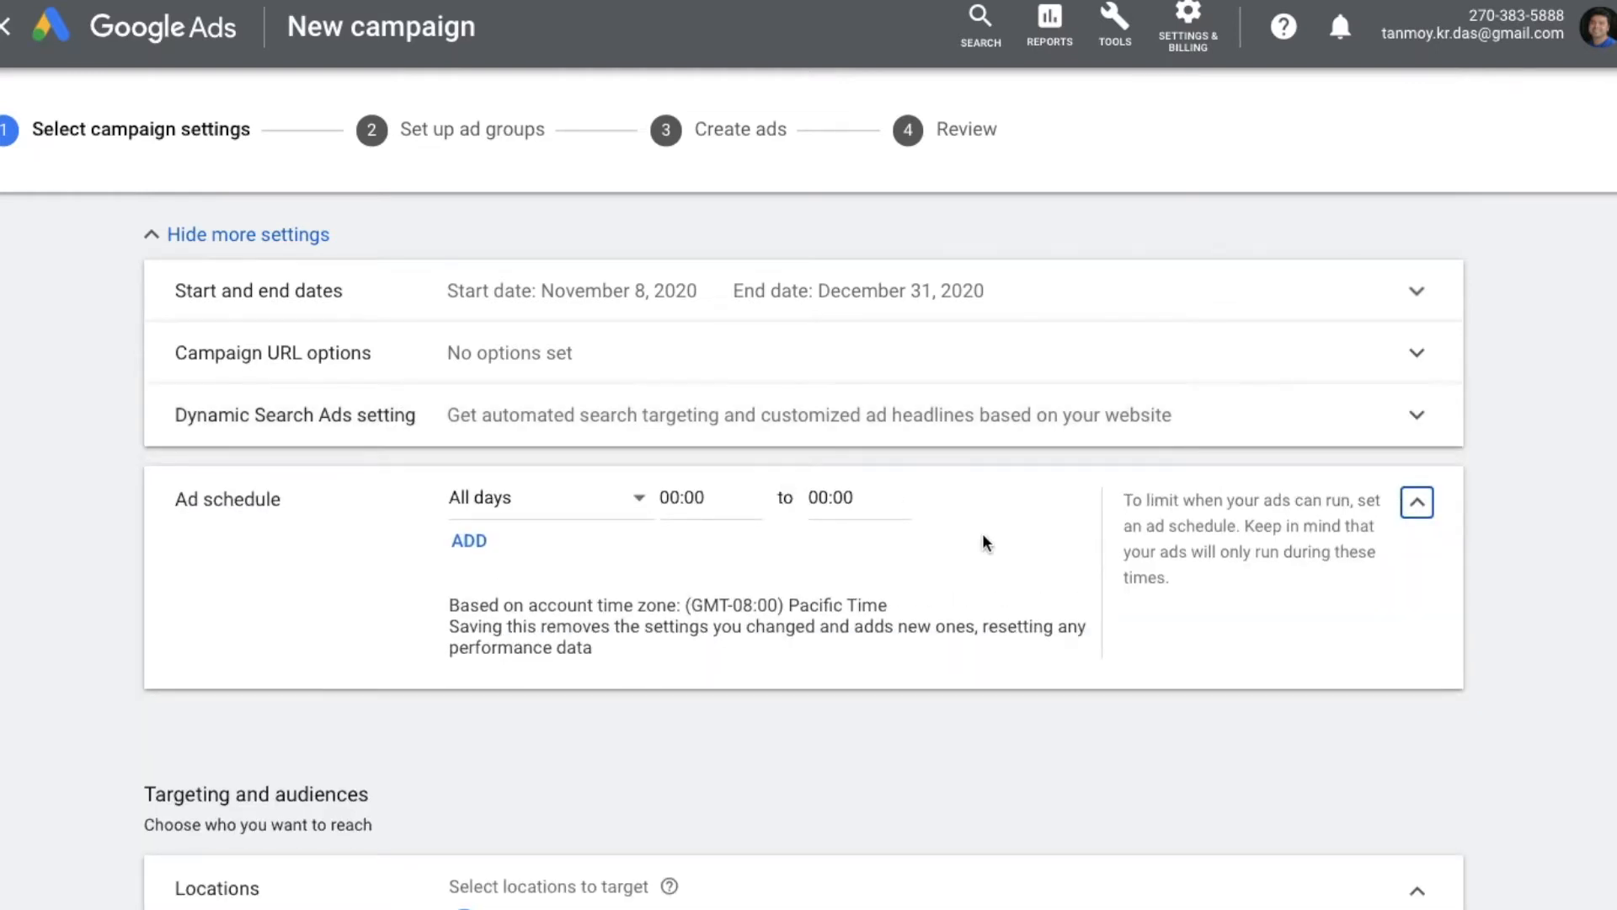
pyautogui.click(549, 502)
pyautogui.click(539, 397)
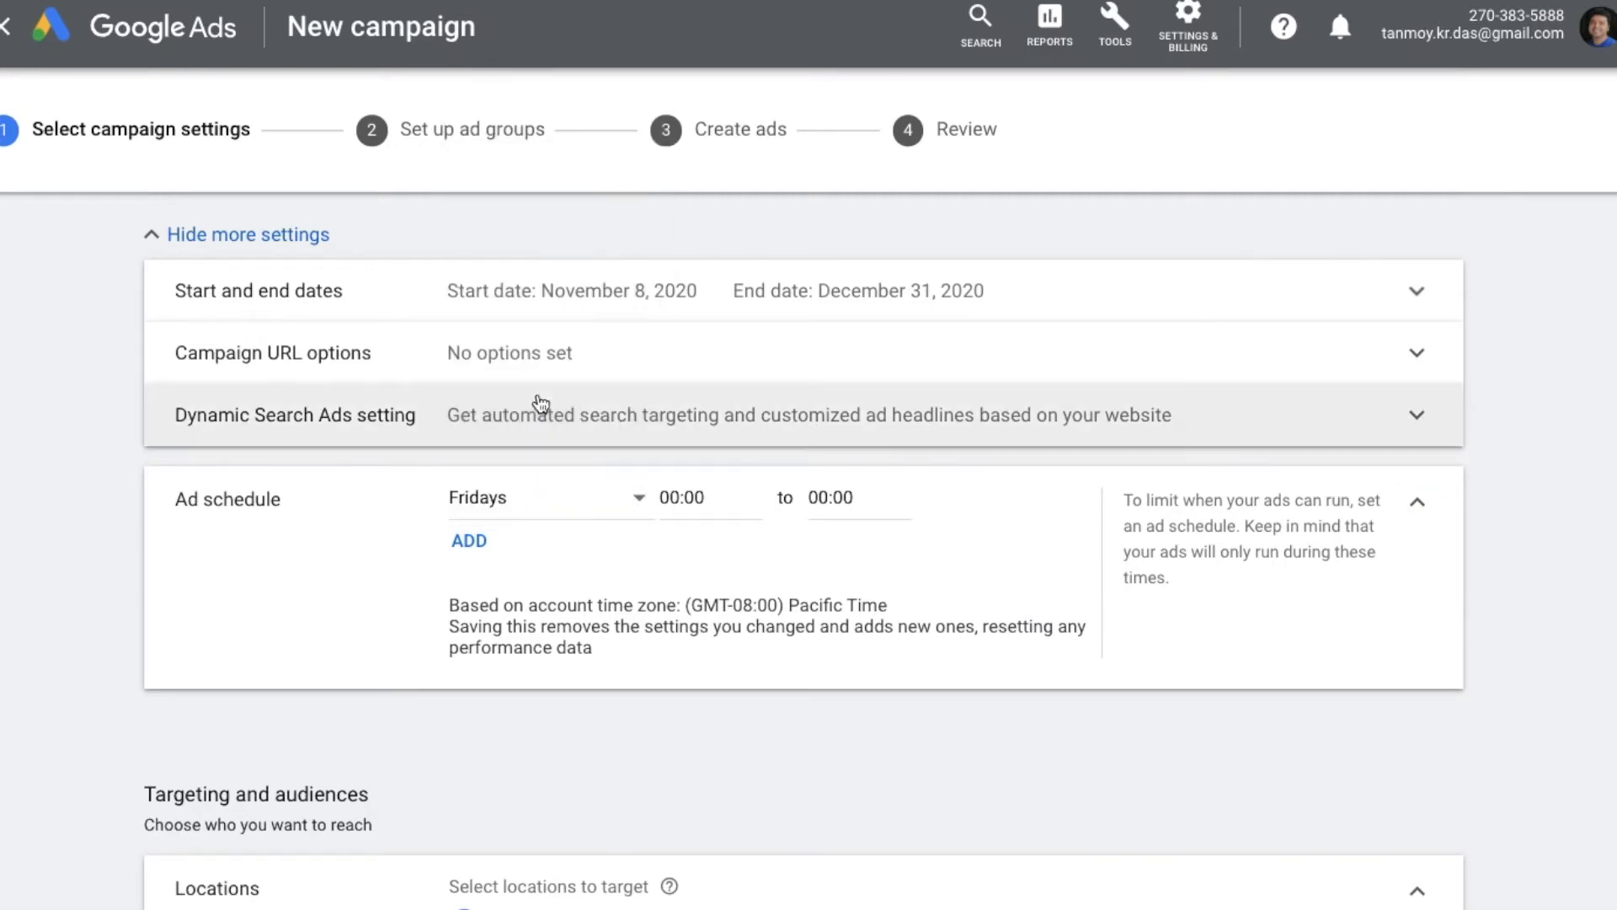
pyautogui.click(705, 497)
pyautogui.scroll(-8, 702, 353)
pyautogui.click(702, 352)
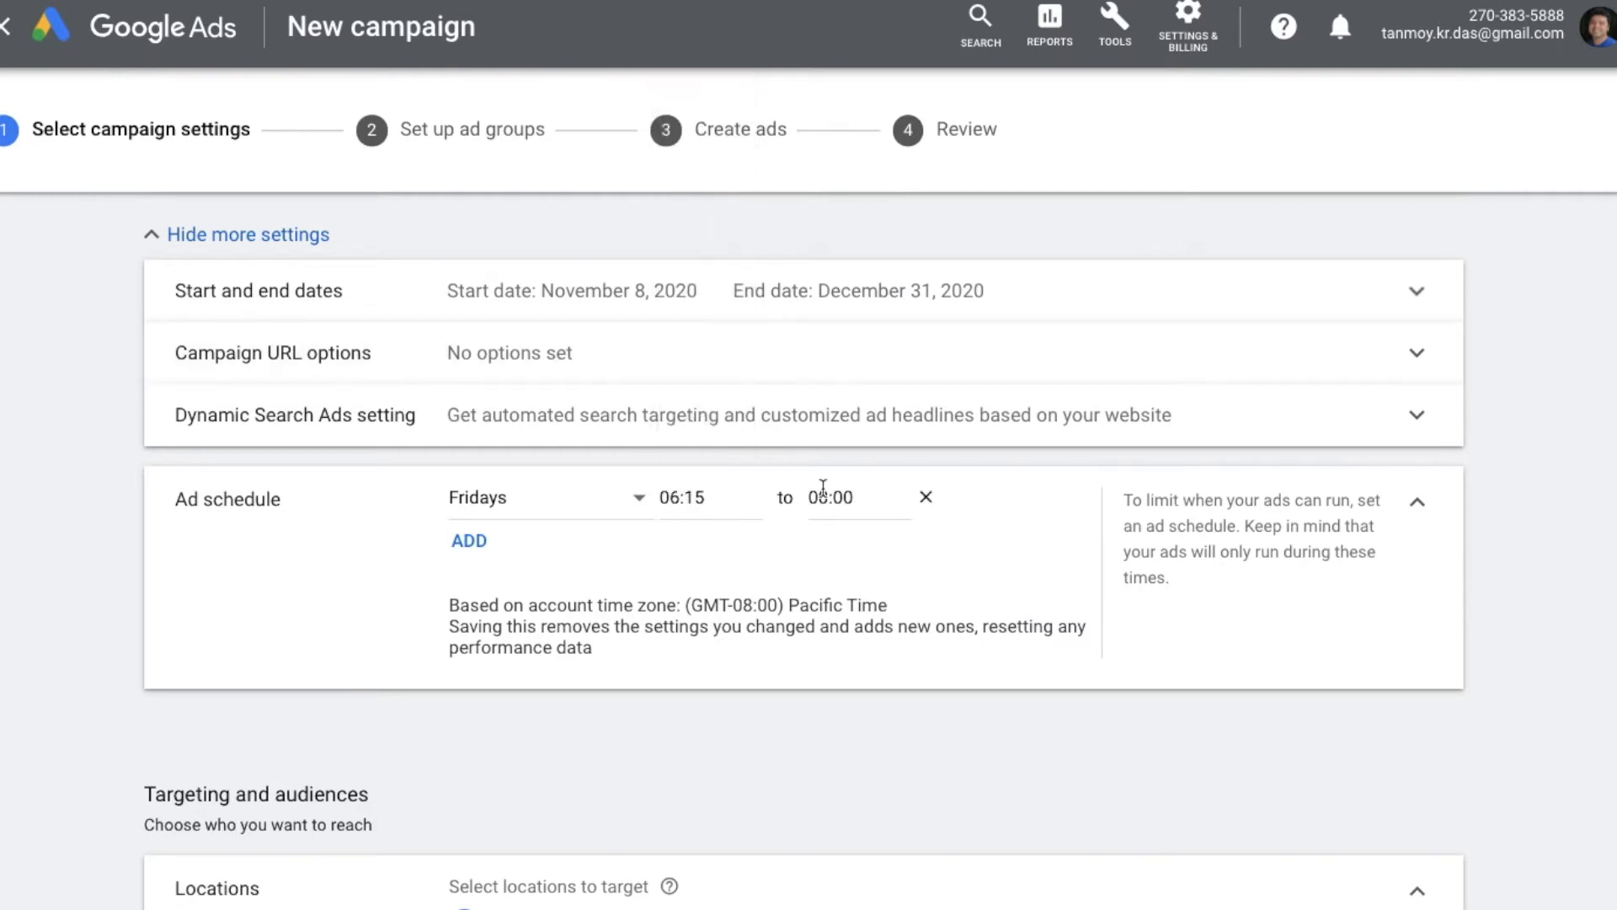
pyautogui.click(840, 491)
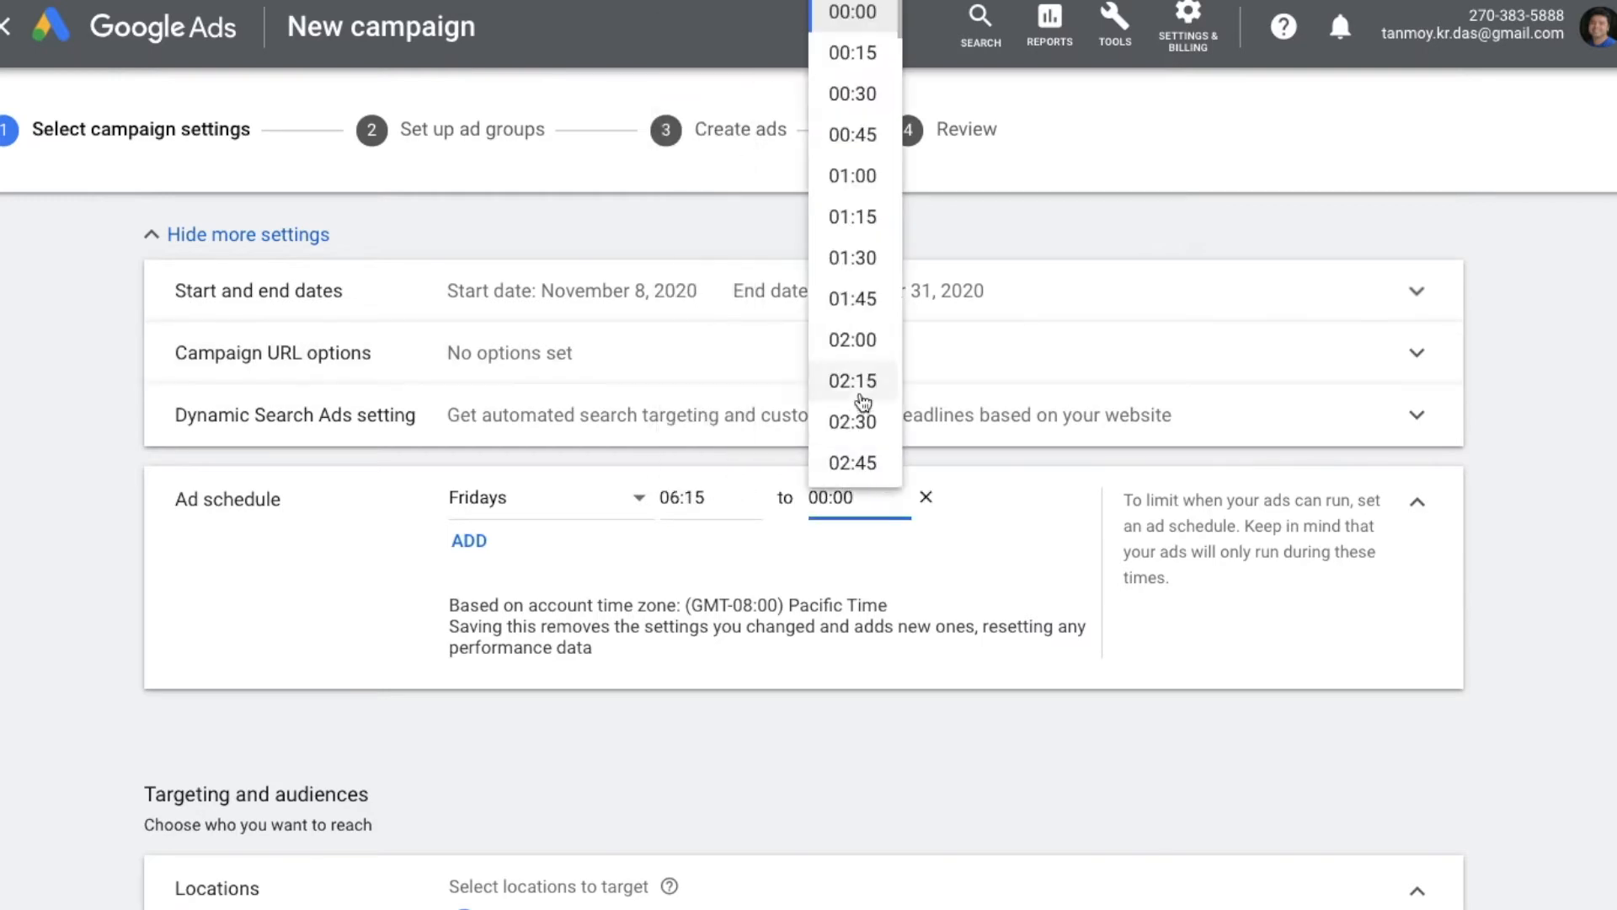
pyautogui.scroll(-10, 853, 404)
pyautogui.click(856, 423)
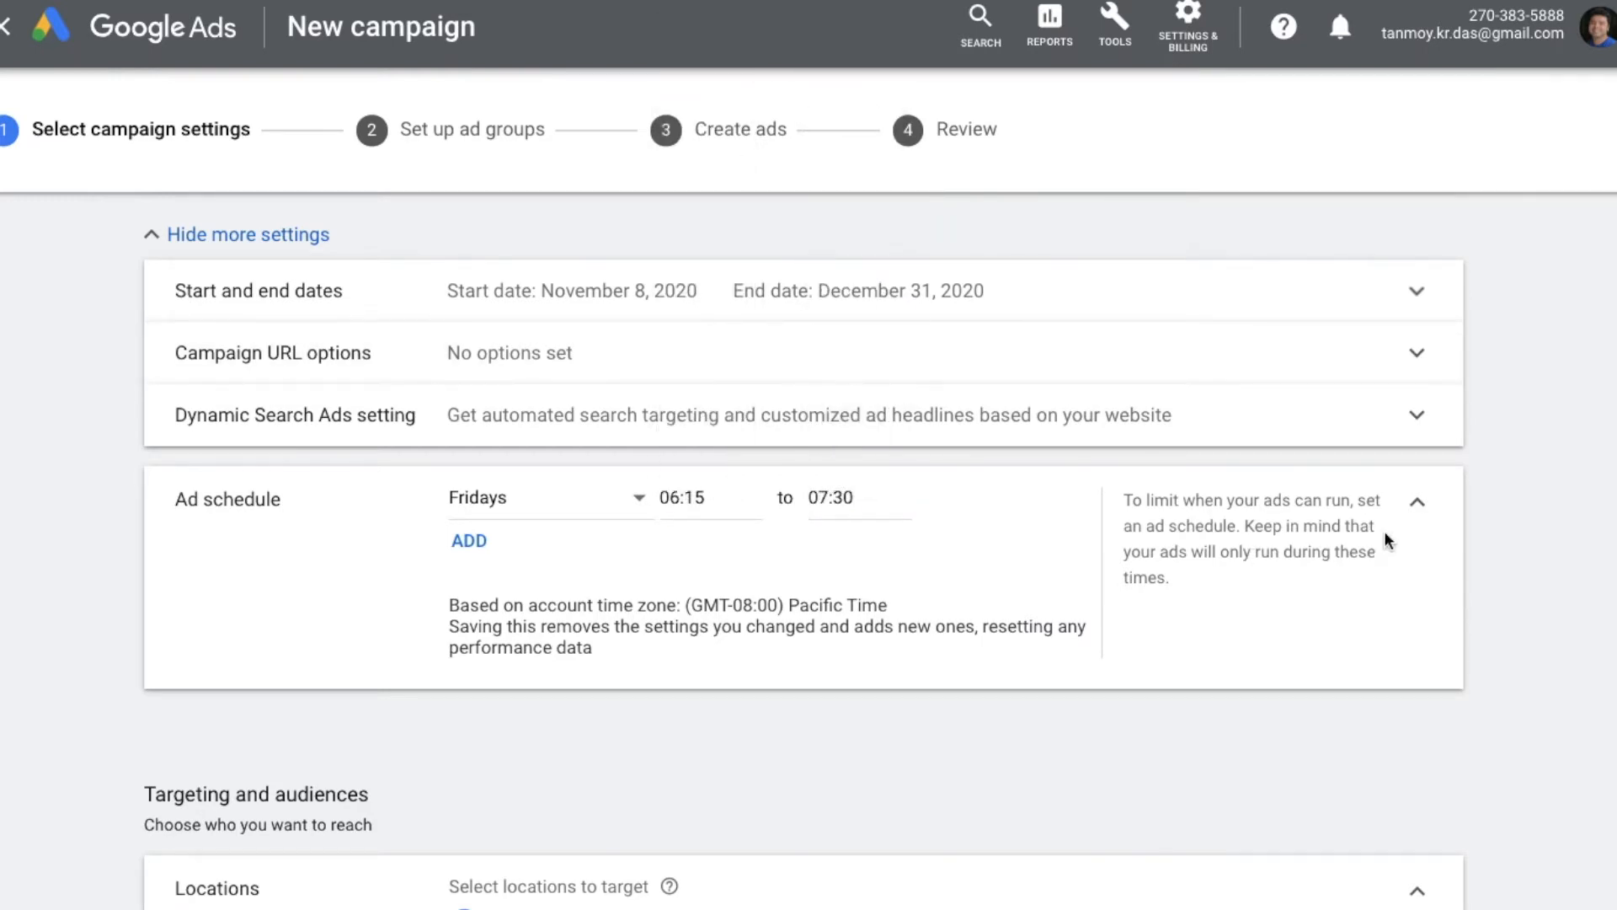
pyautogui.click(1418, 506)
# Switch location targeting to a custom location and target the country India
pyautogui.scroll(-4, 1035, 558)
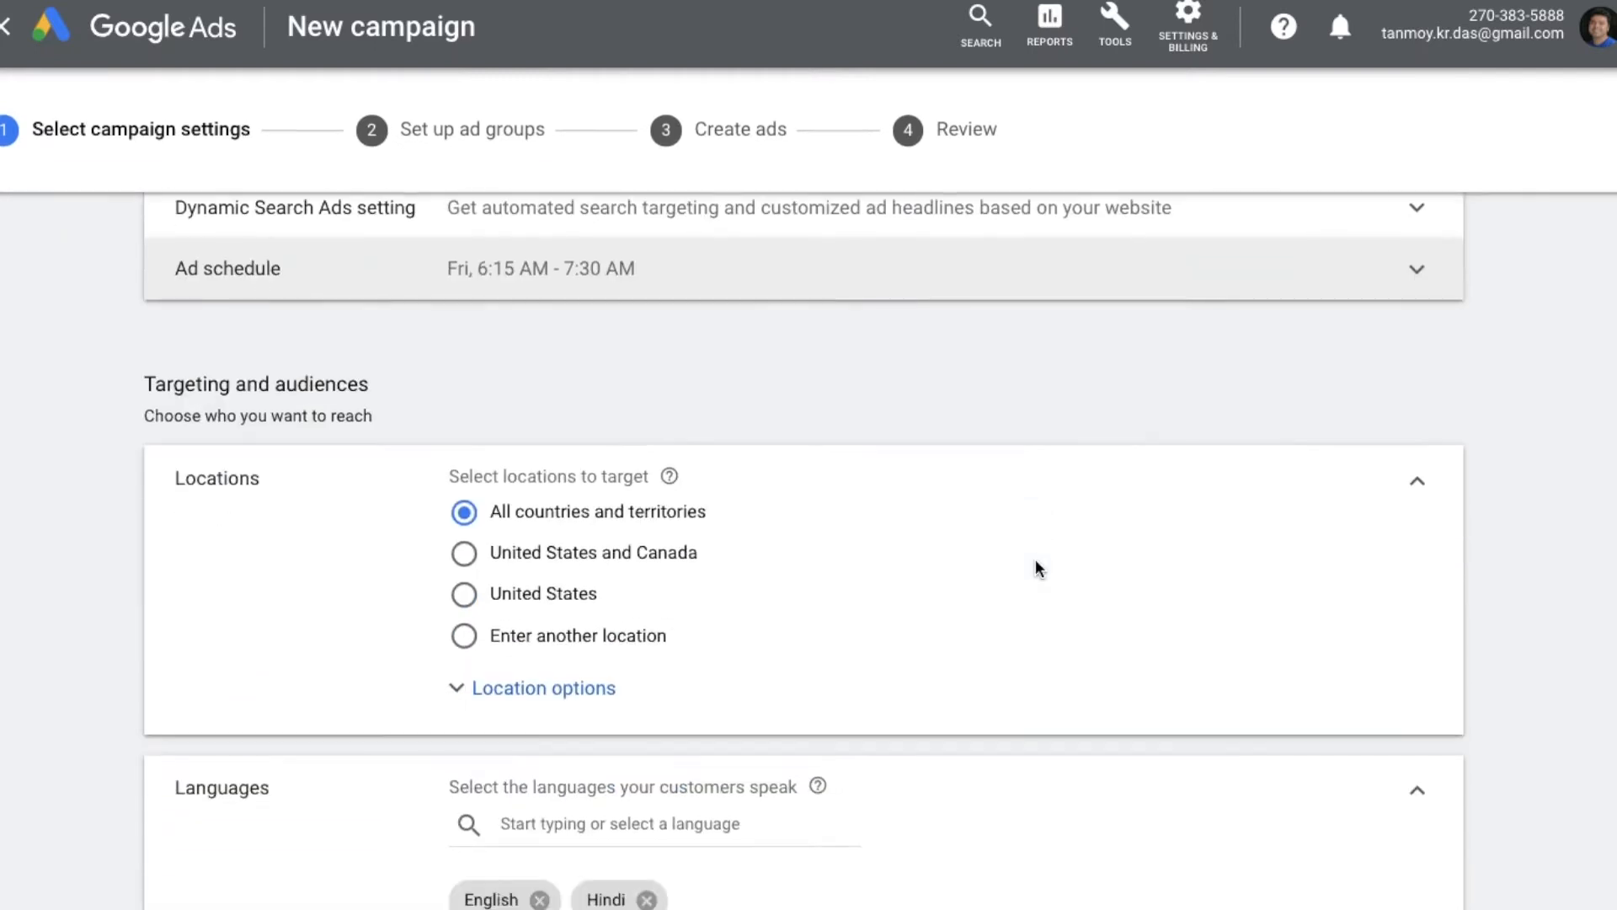
pyautogui.scroll(-1, 1036, 566)
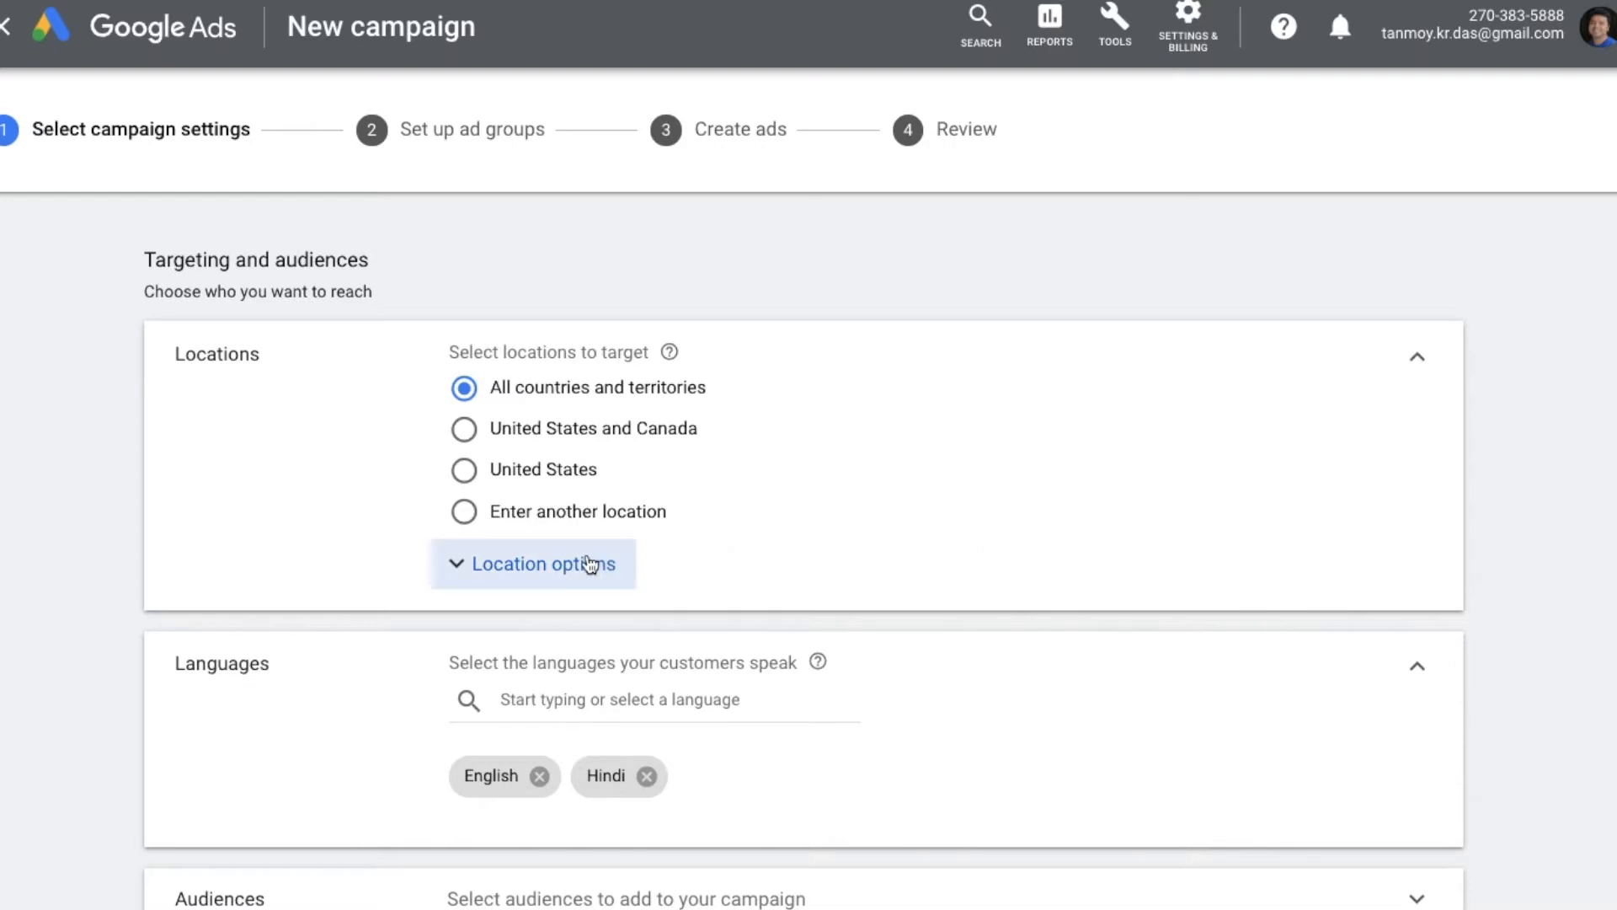
pyautogui.click(470, 515)
pyautogui.click(620, 569)
pyautogui.write('india')
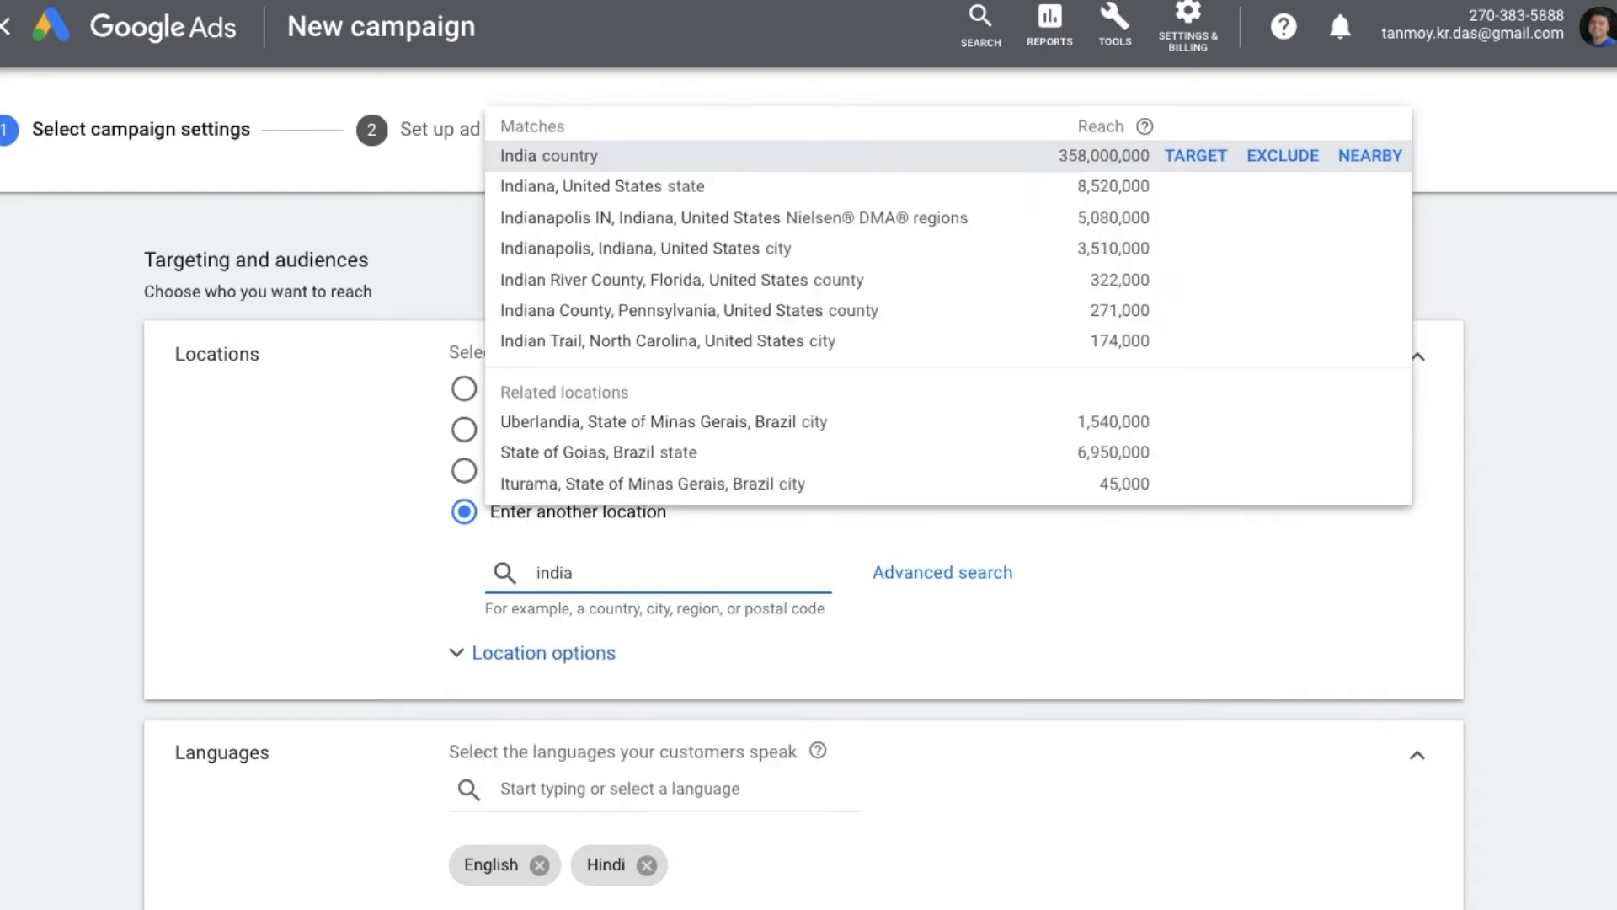
pyautogui.click(1193, 156)
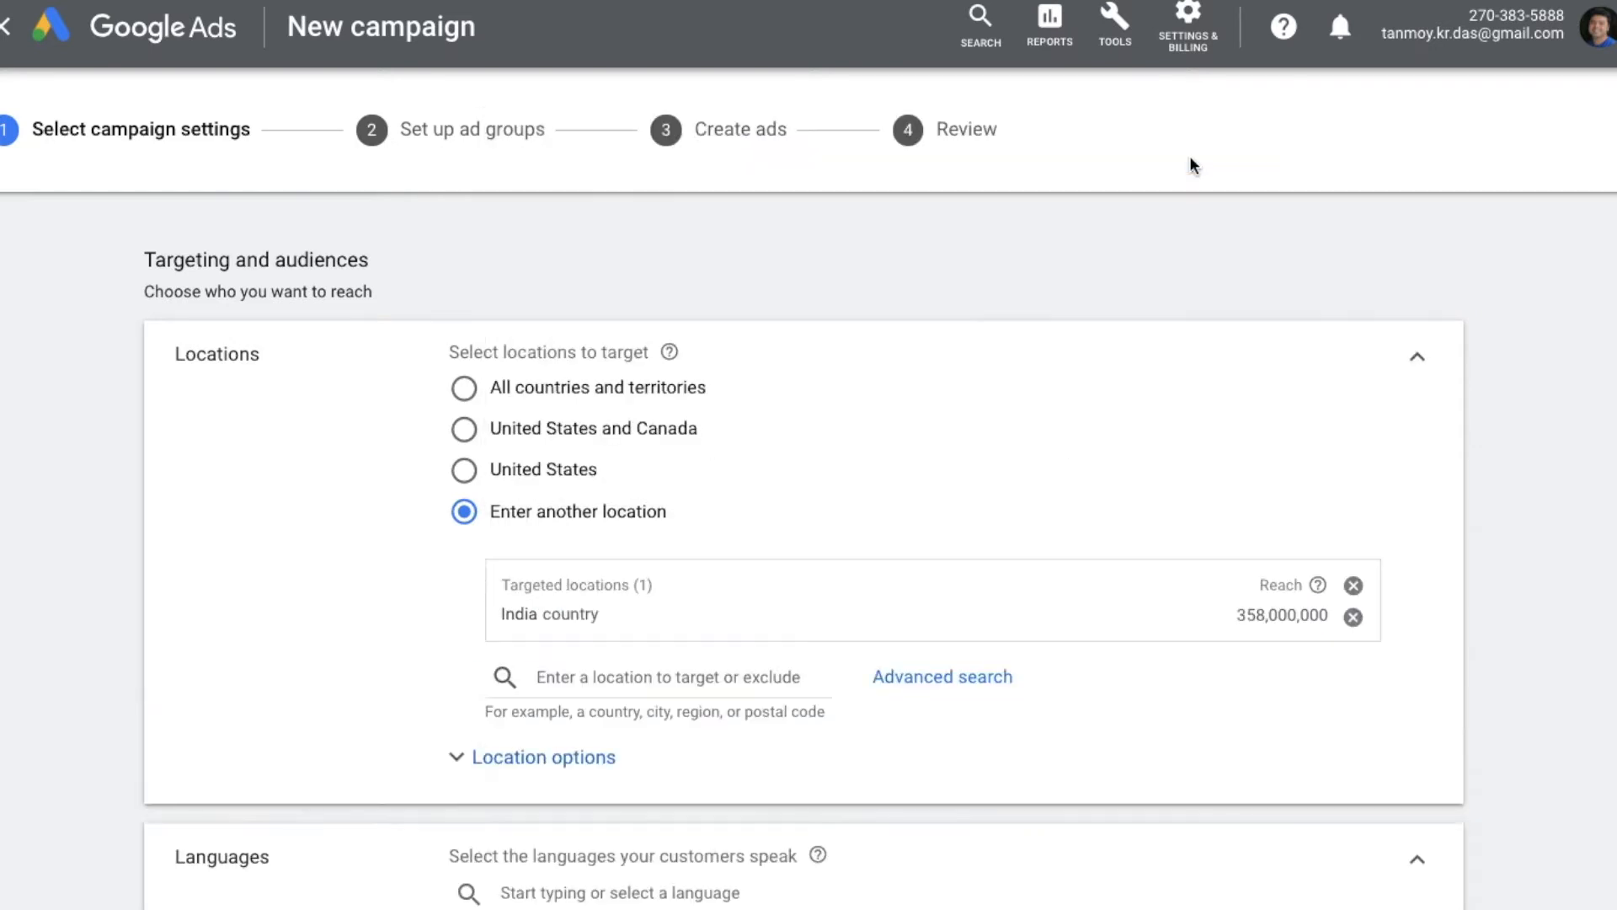
# Add the state of Telangana, India and the city of Hyderabad, Telangana, India as targeted locations
pyautogui.click(637, 687)
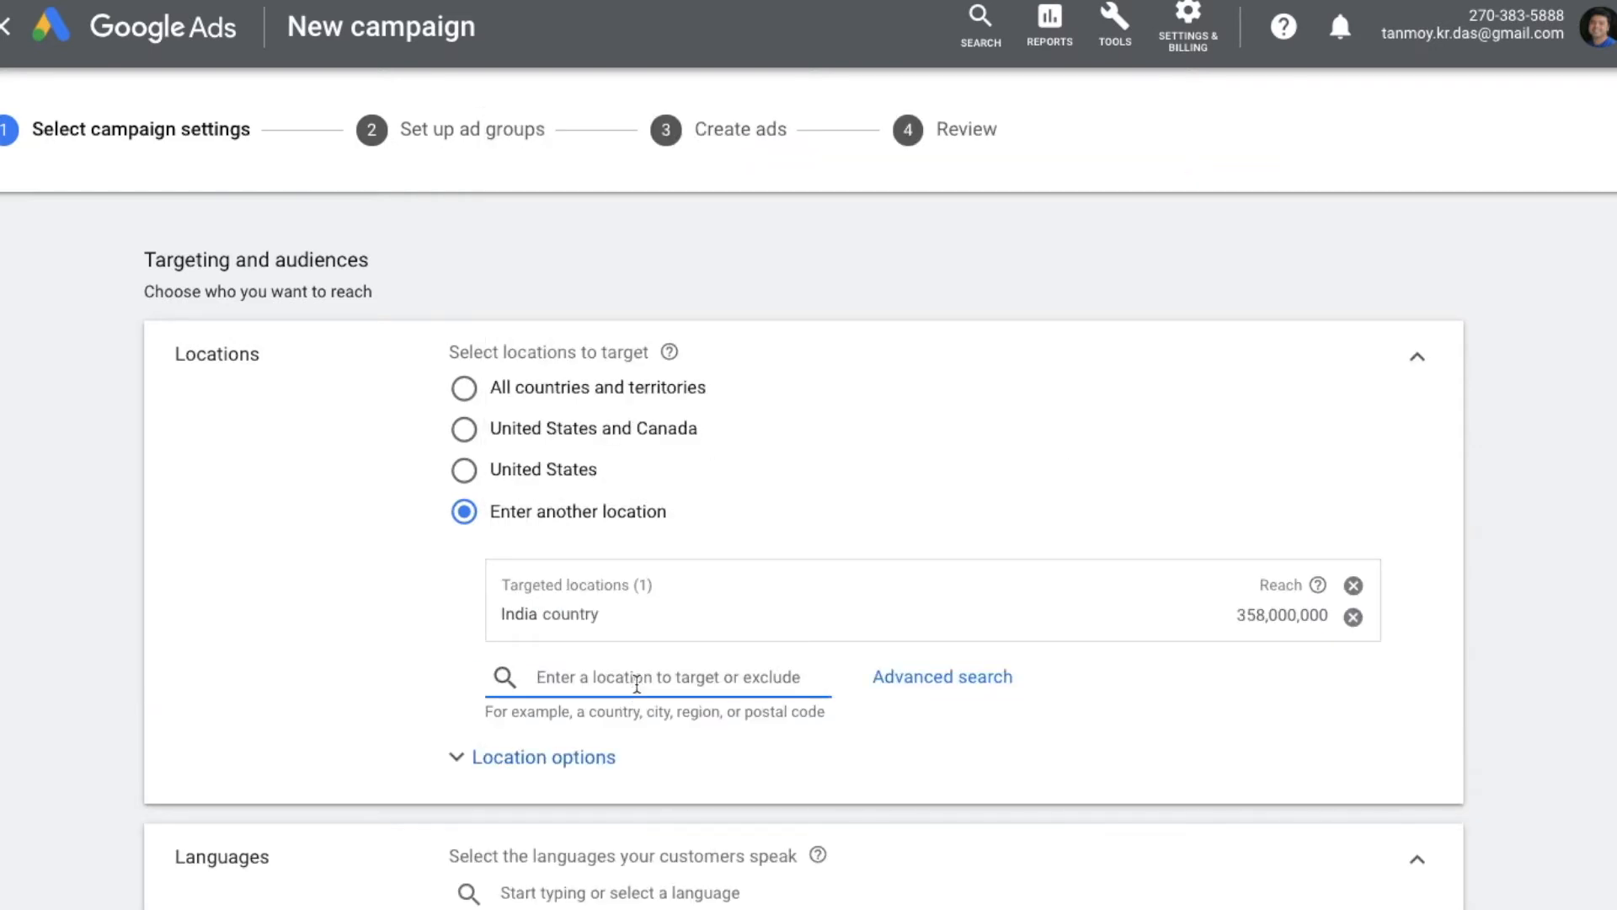
pyautogui.write('telanga')
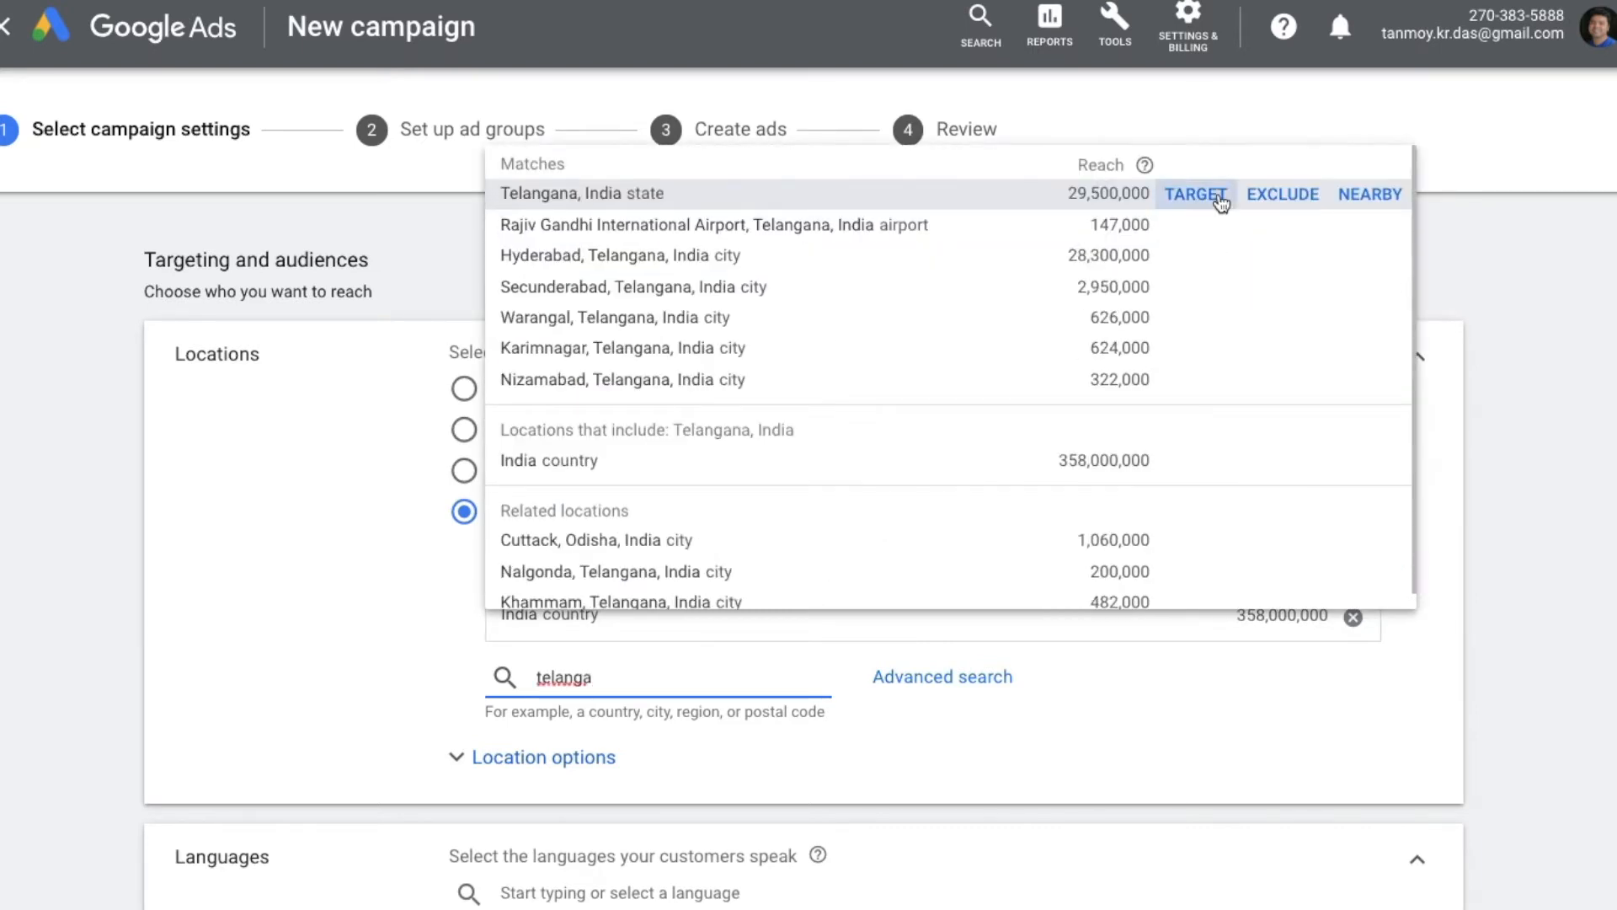
pyautogui.click(1218, 194)
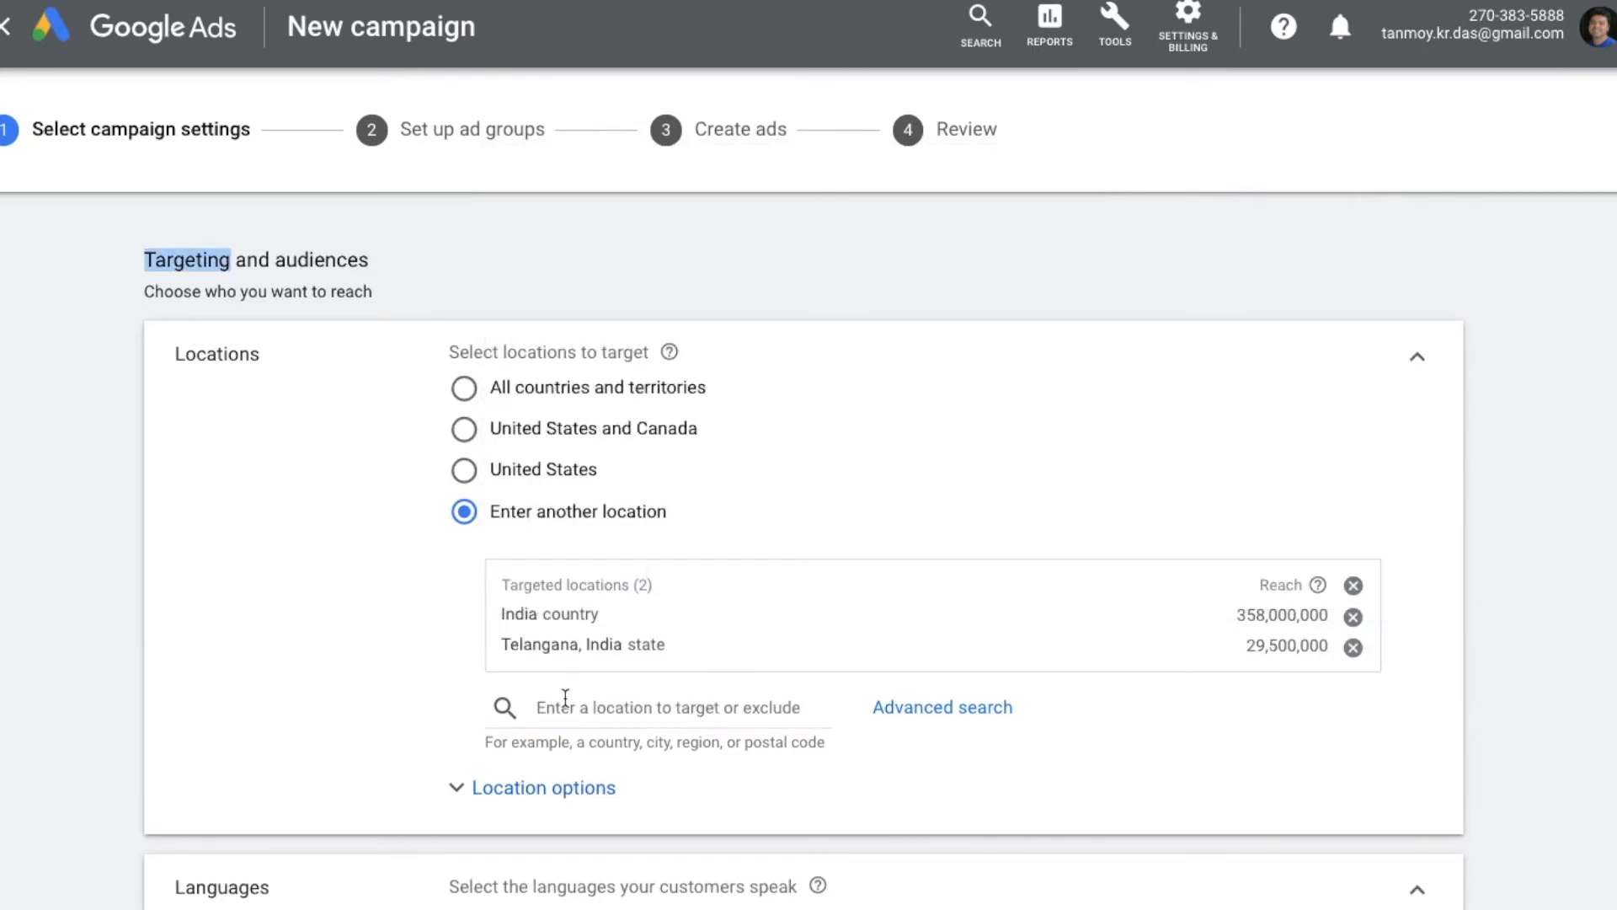
pyautogui.write('hyder')
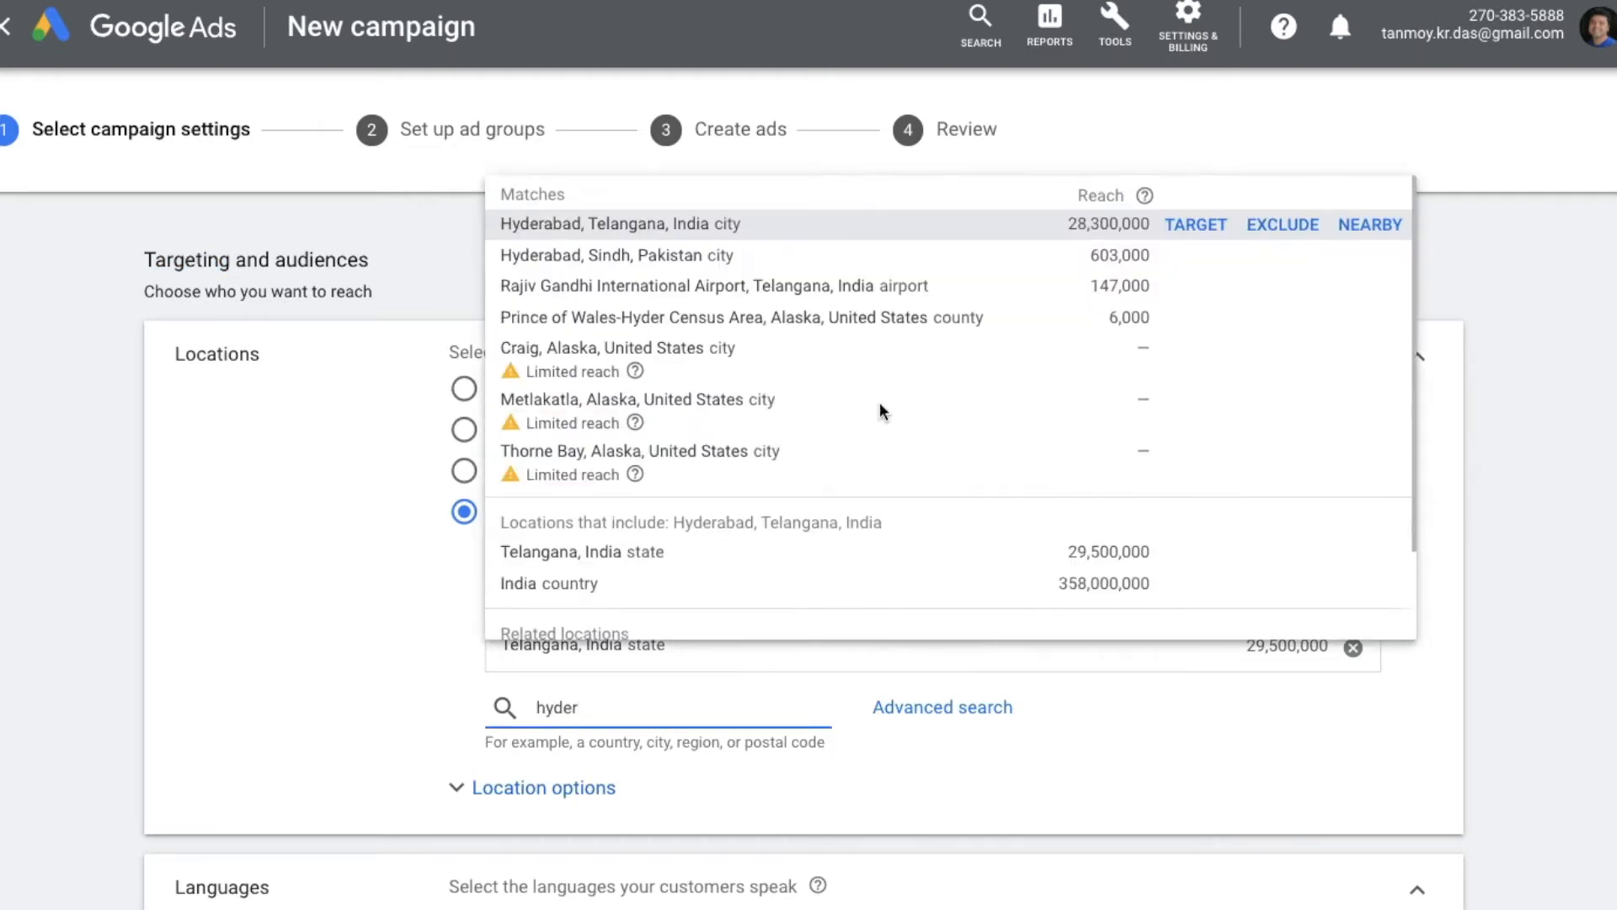
pyautogui.click(1192, 224)
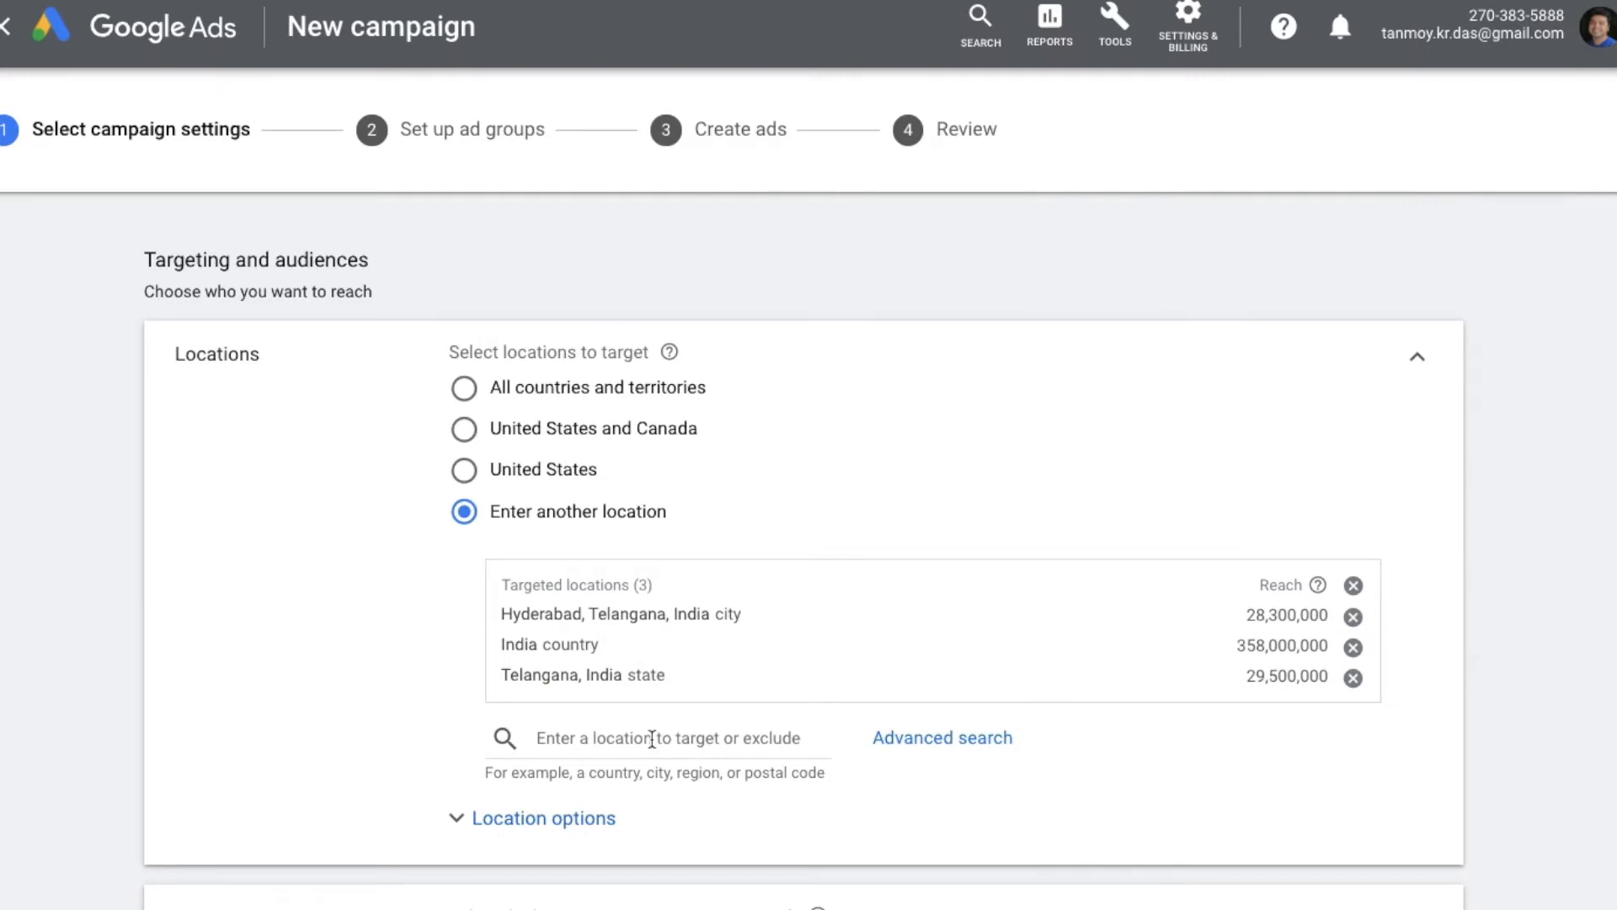
# Use the advanced location search to target a 30 mi radius around Gachibowli, Telangana, India, and save it
pyautogui.click(931, 742)
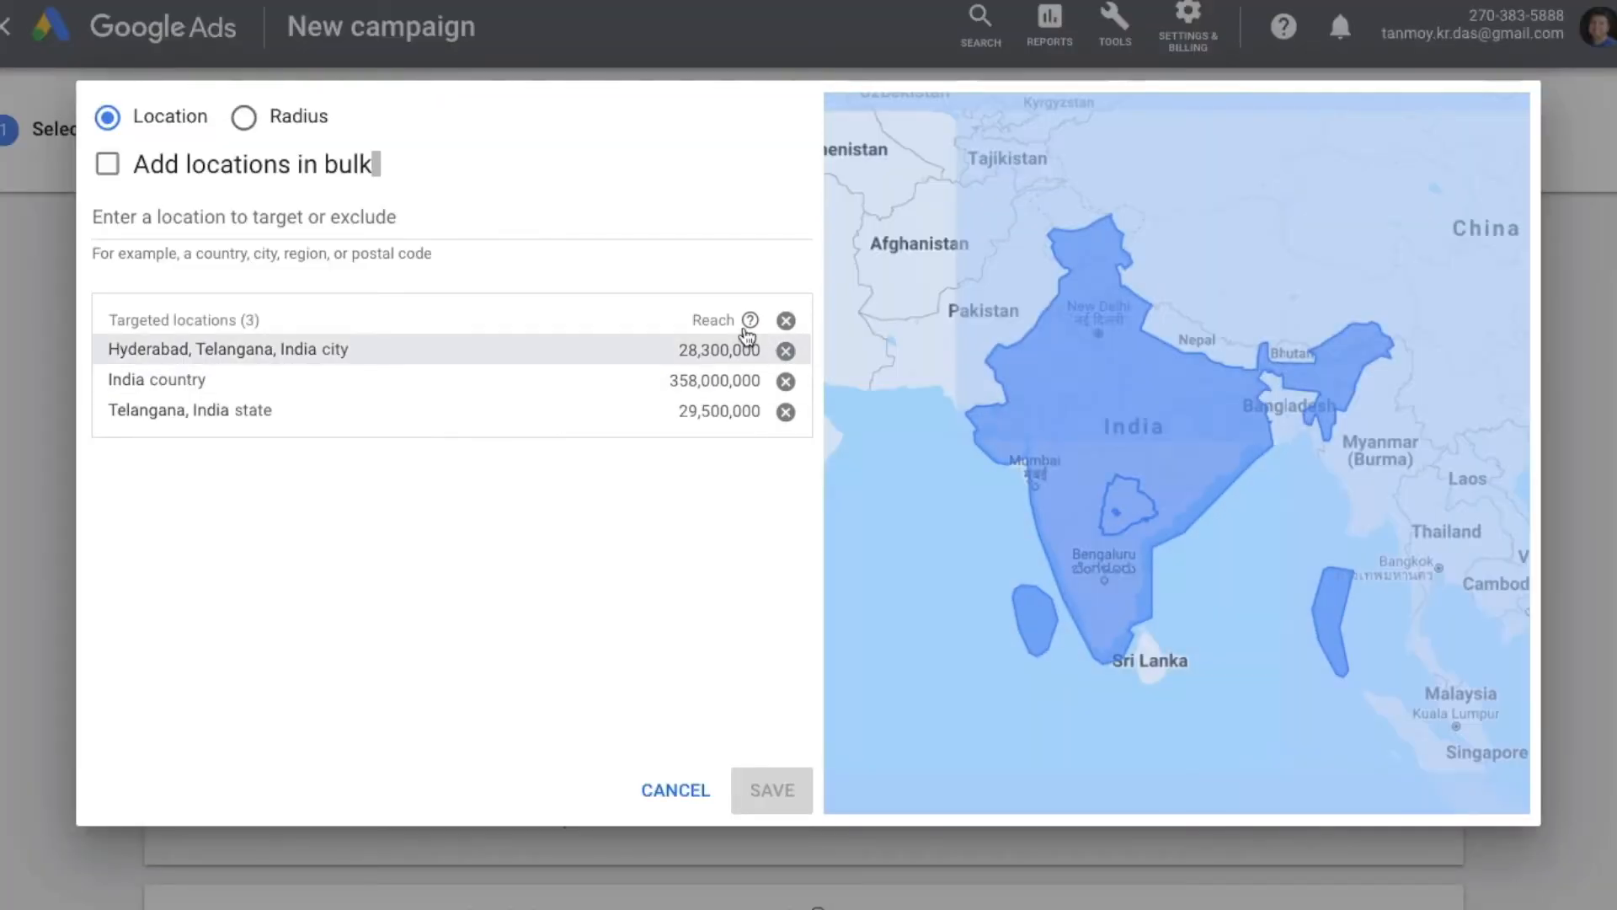
pyautogui.click(248, 122)
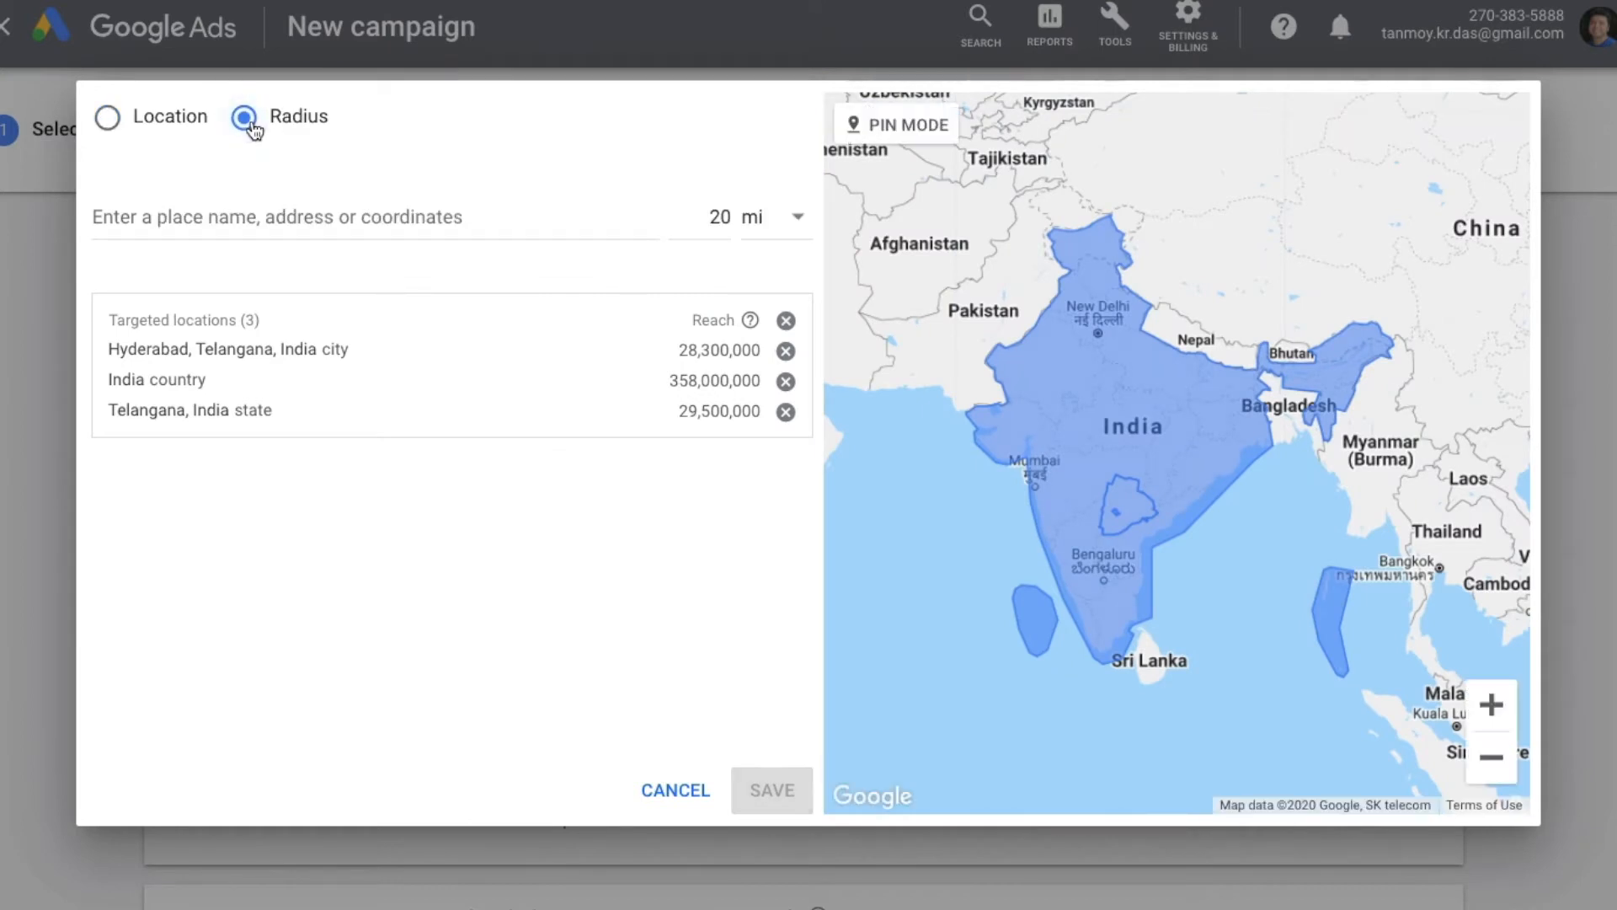
pyautogui.doubleClick(708, 217)
pyautogui.write('30')
pyautogui.click(419, 212)
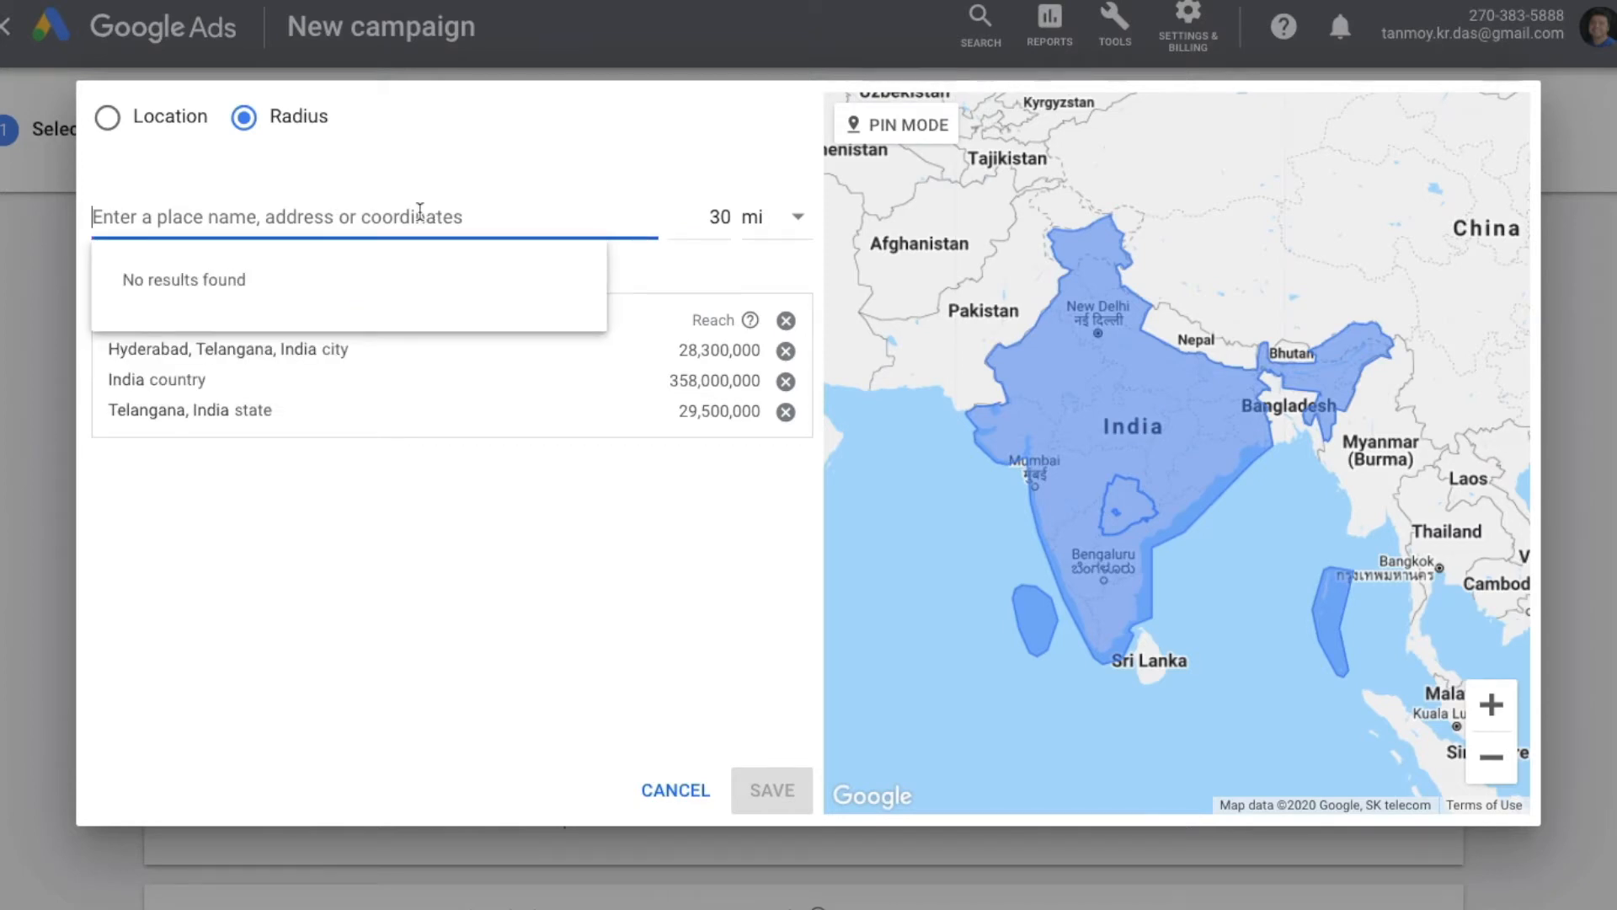
pyautogui.write('gachibo')
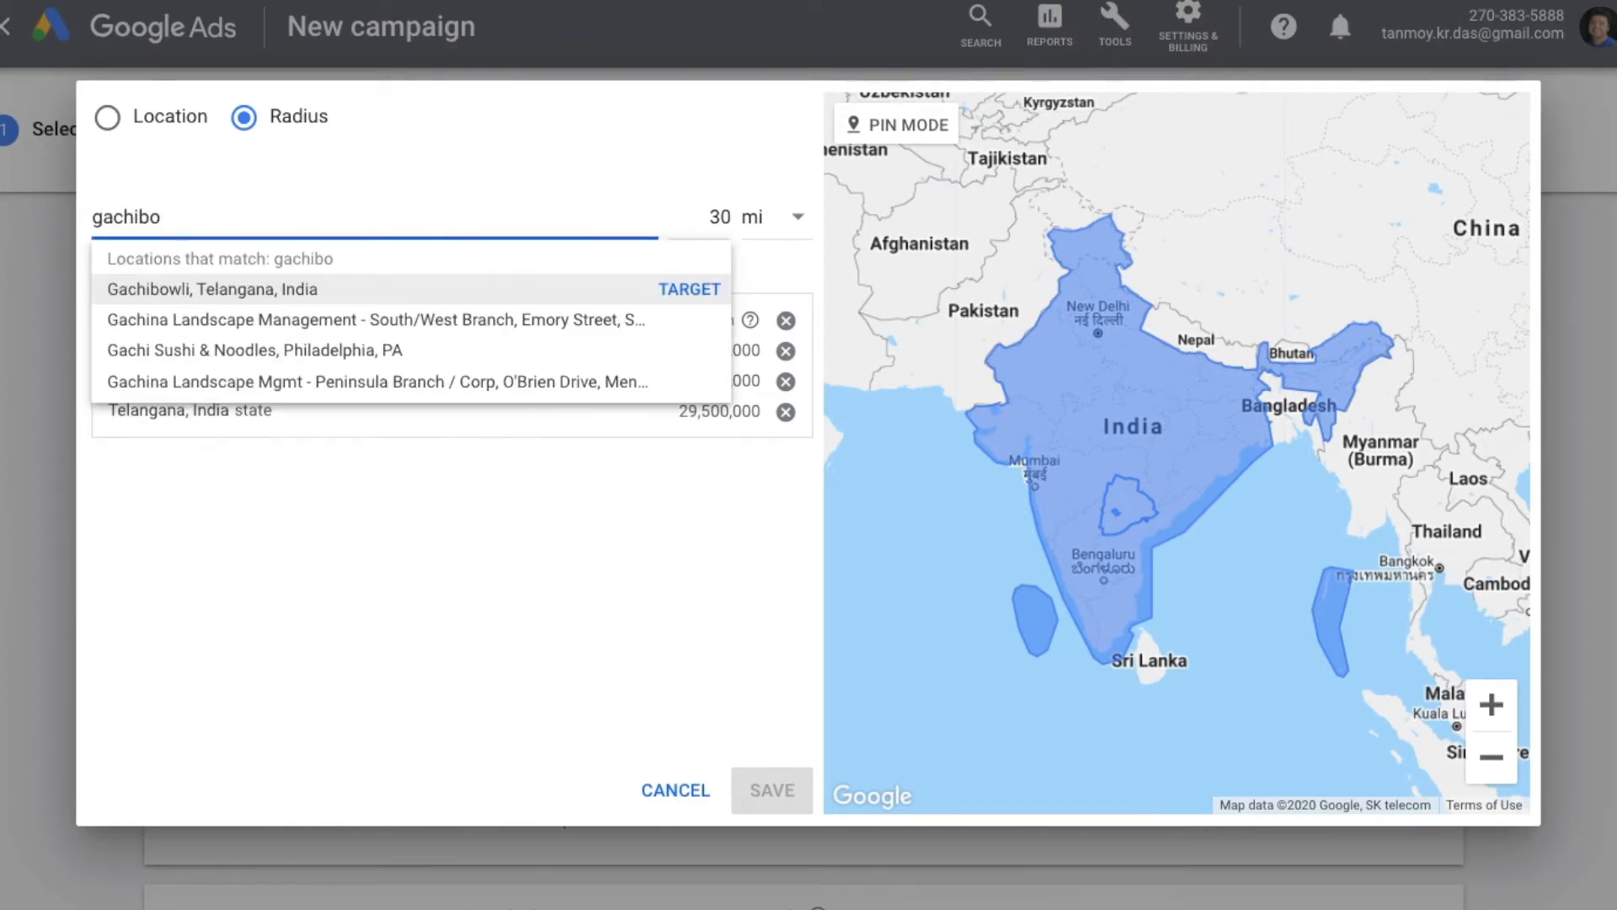
pyautogui.click(390, 289)
pyautogui.click(765, 790)
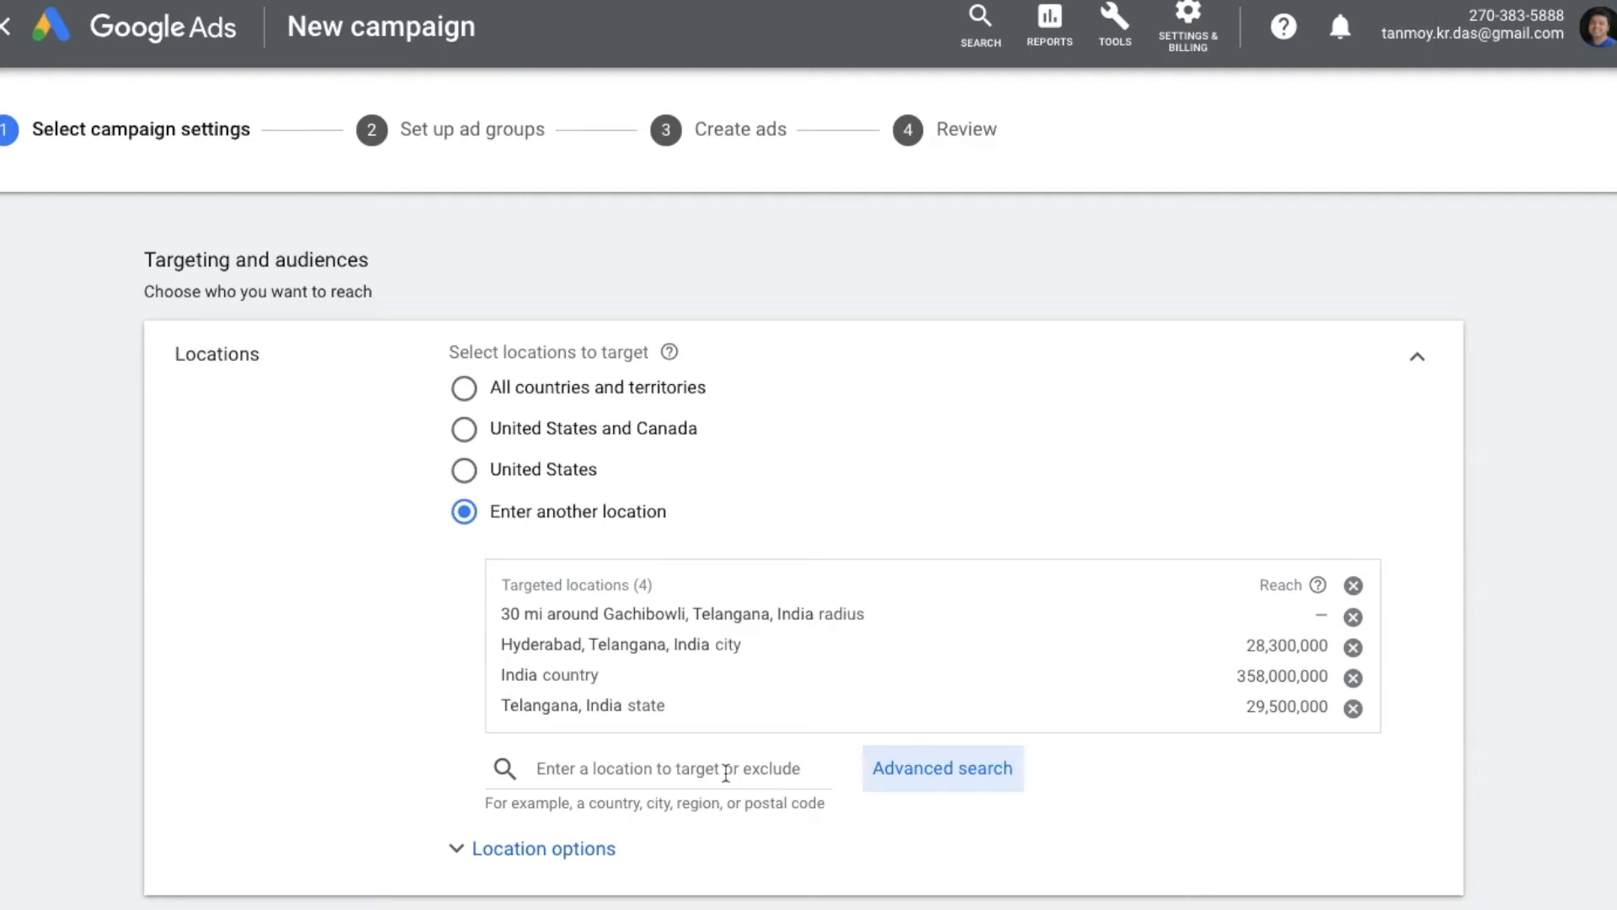
# Exclude the city of Mumbai, Maharashtra, India from the campaign's locations
pyautogui.click(726, 770)
pyautogui.write('m')
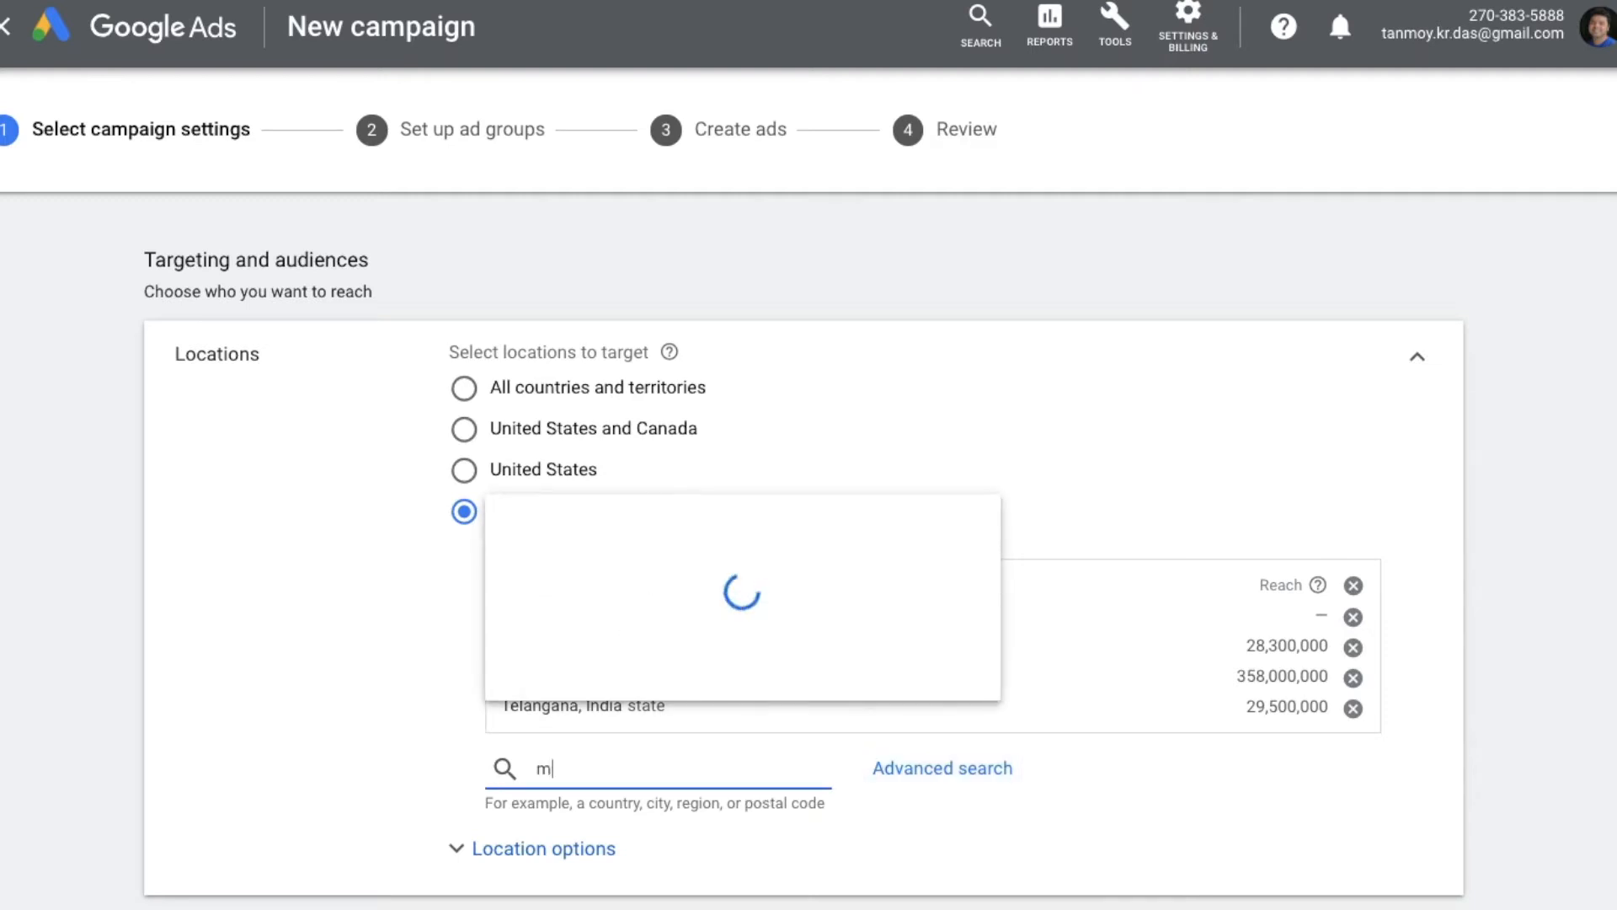
pyautogui.write('umbai')
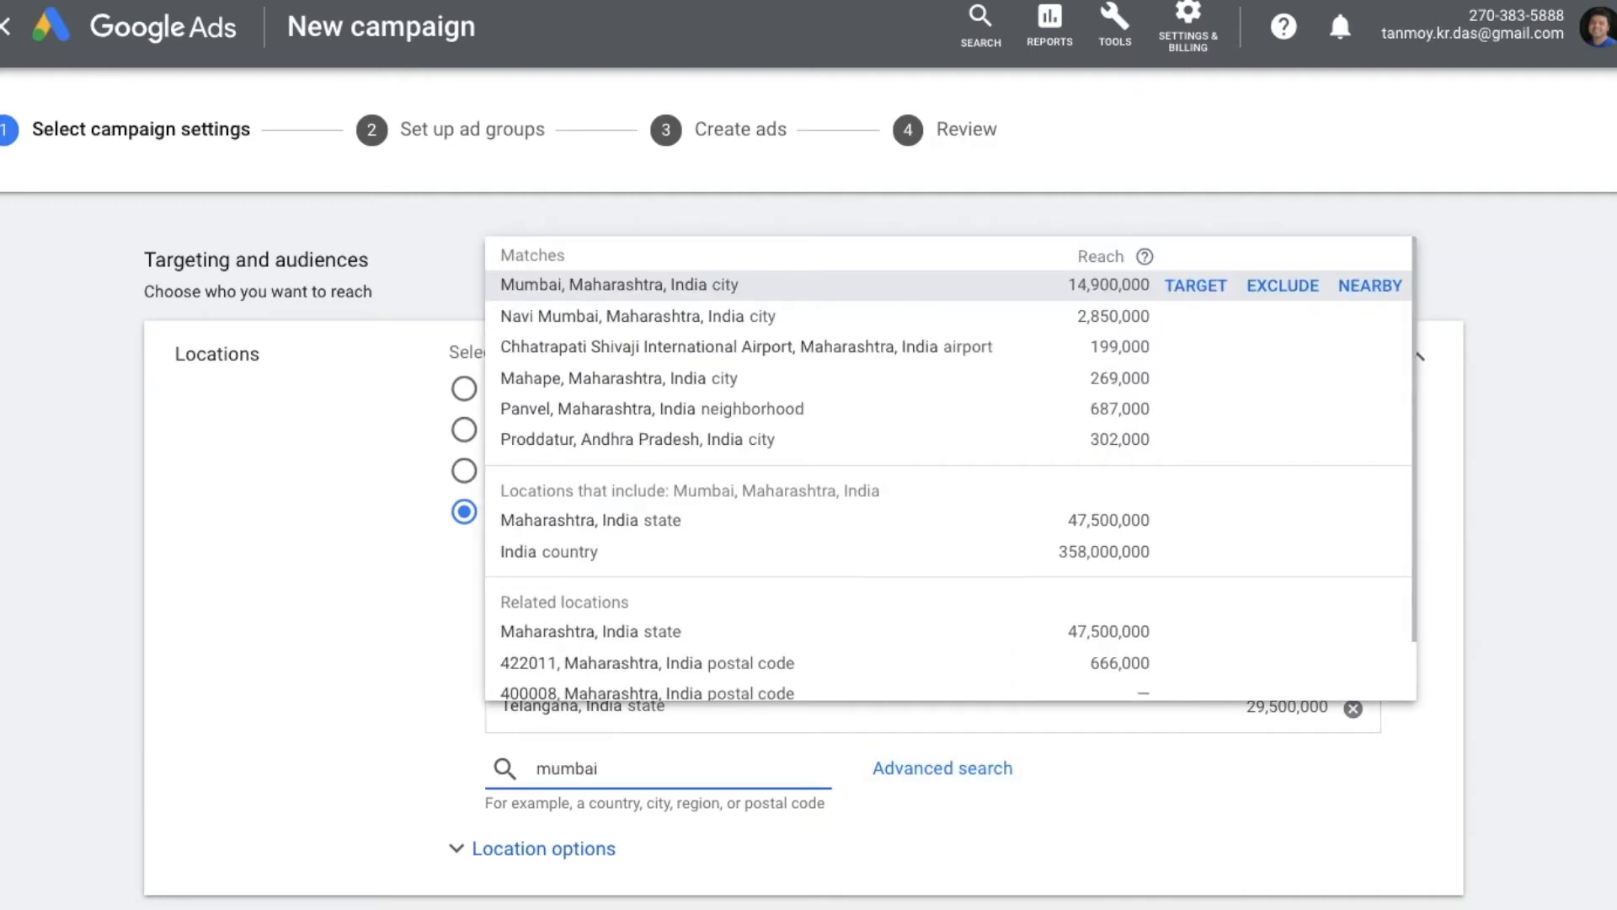
pyautogui.click(1283, 287)
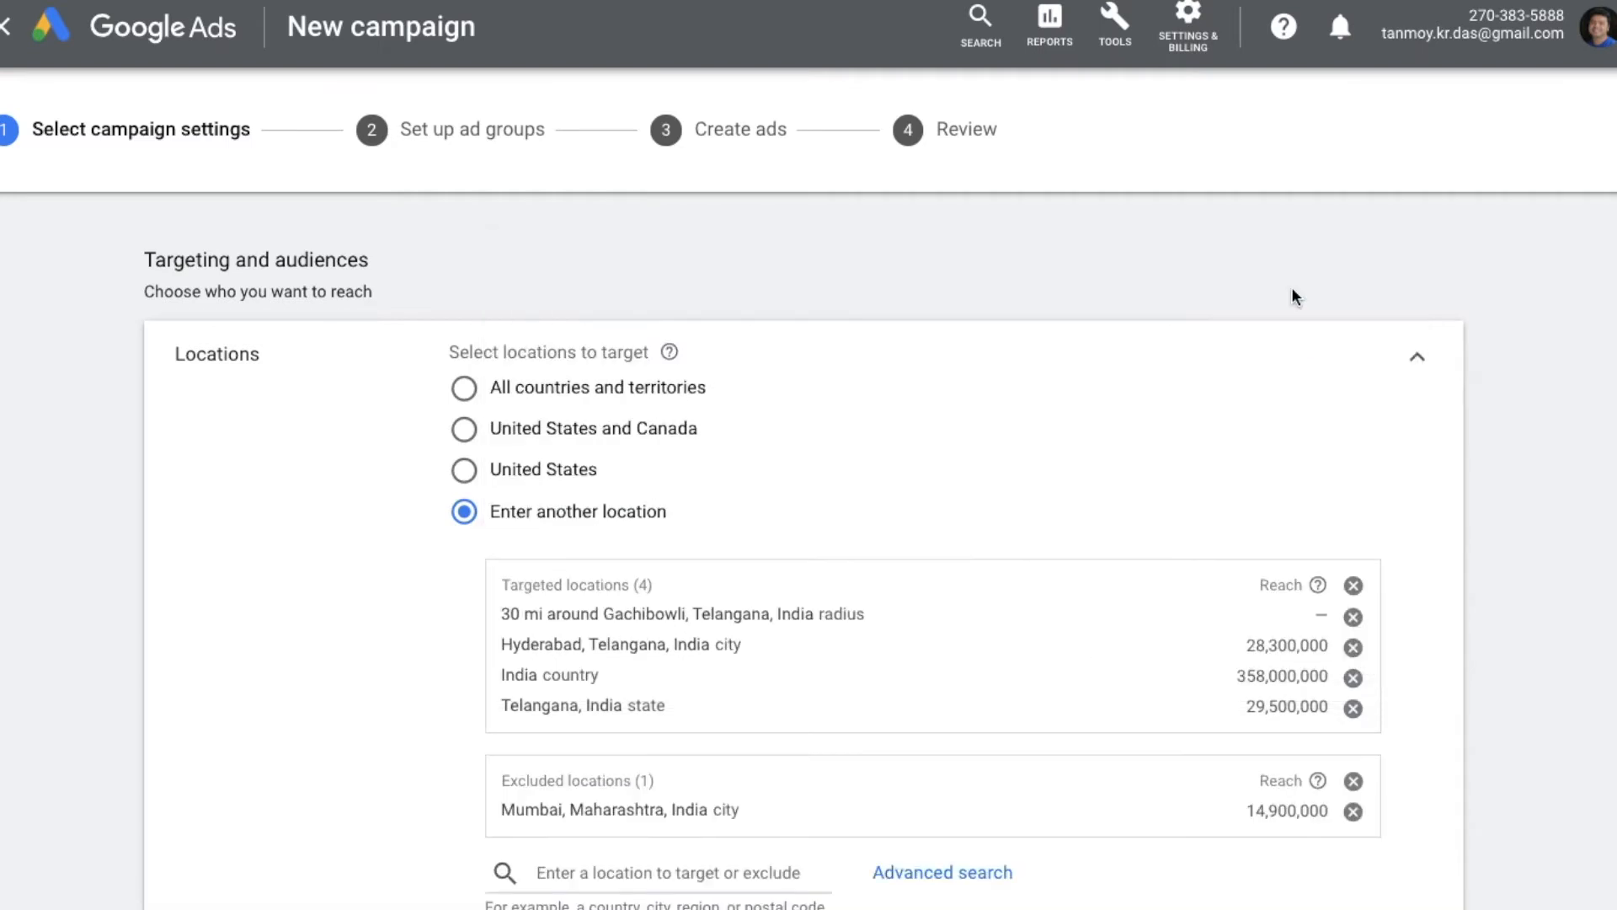
# Examine the location options for targeting and excluding people, and collapse them again
pyautogui.scroll(-3, 389, 634)
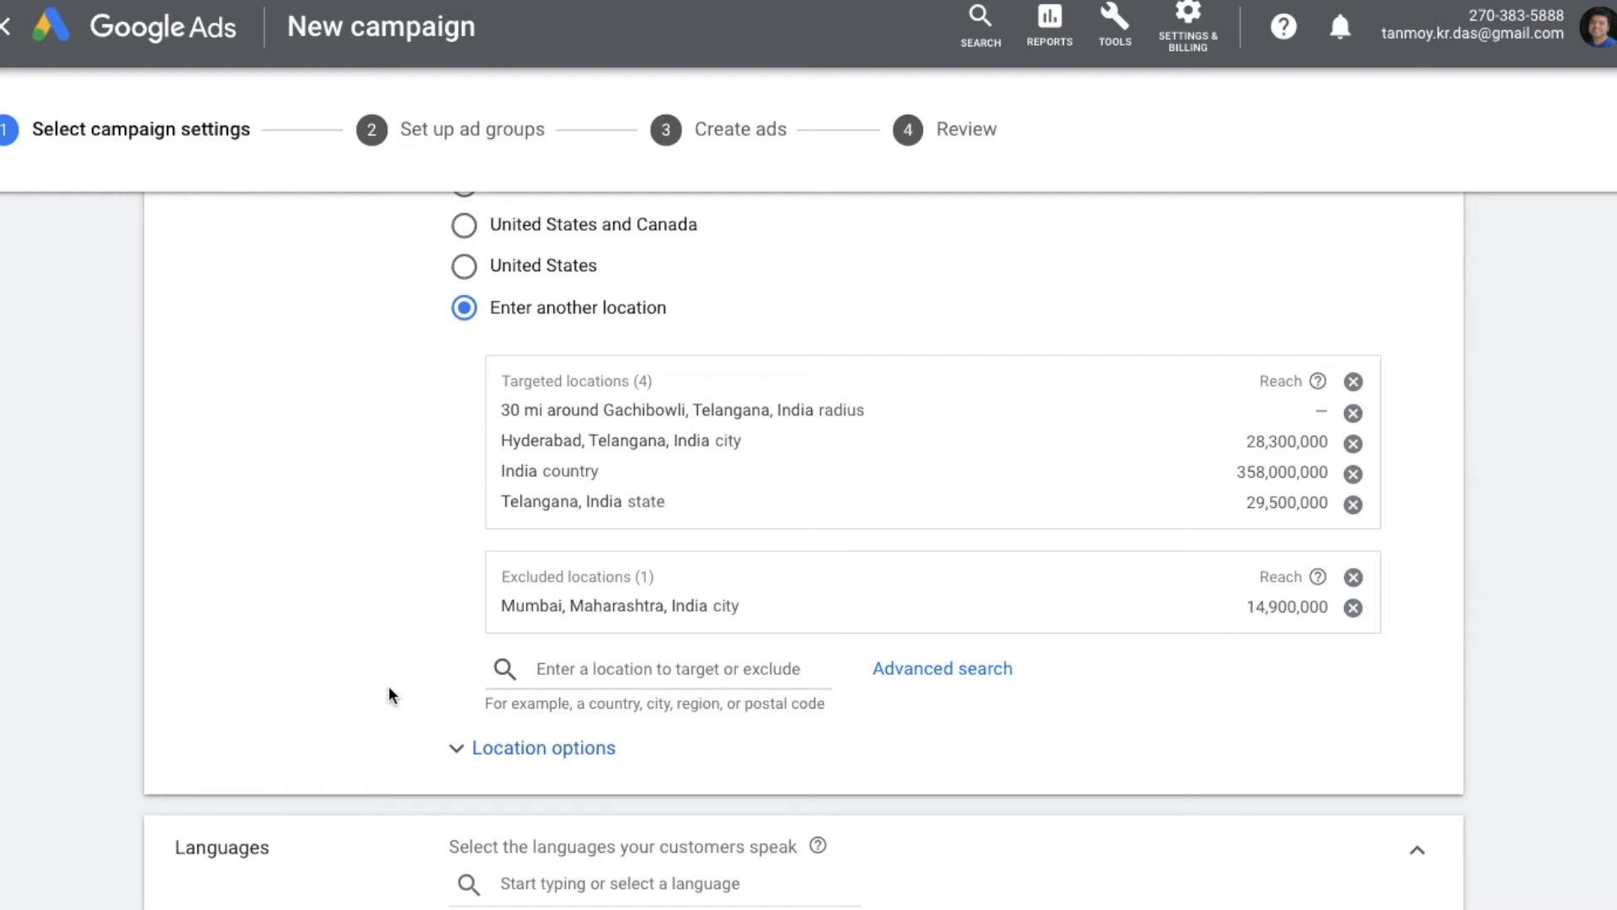
pyautogui.click(553, 754)
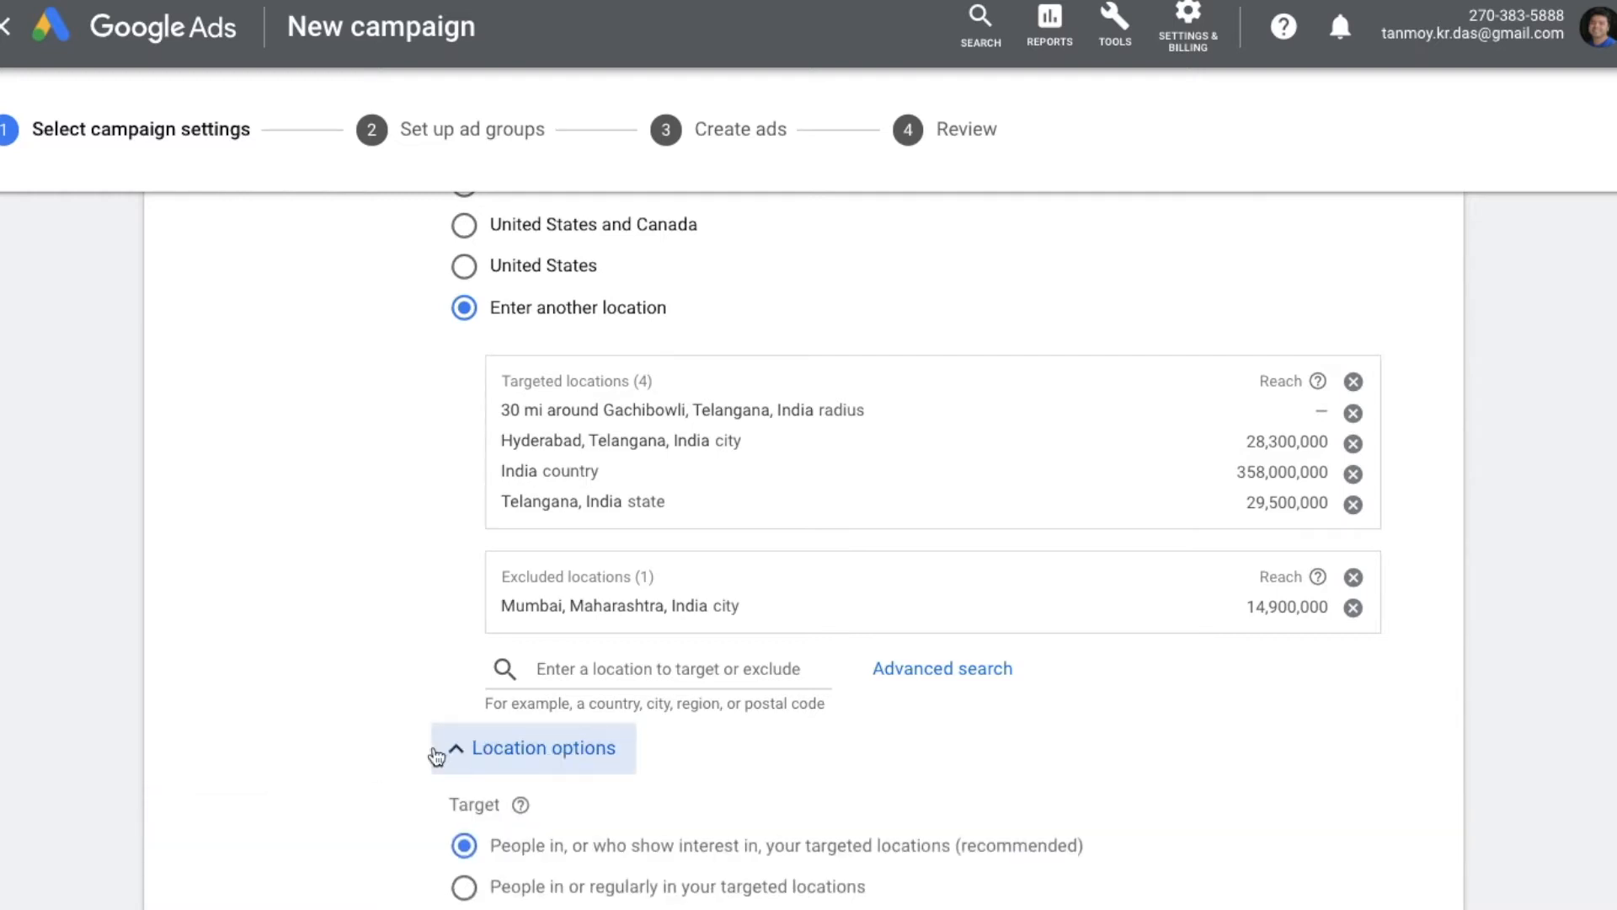
pyautogui.scroll(-2, 371, 760)
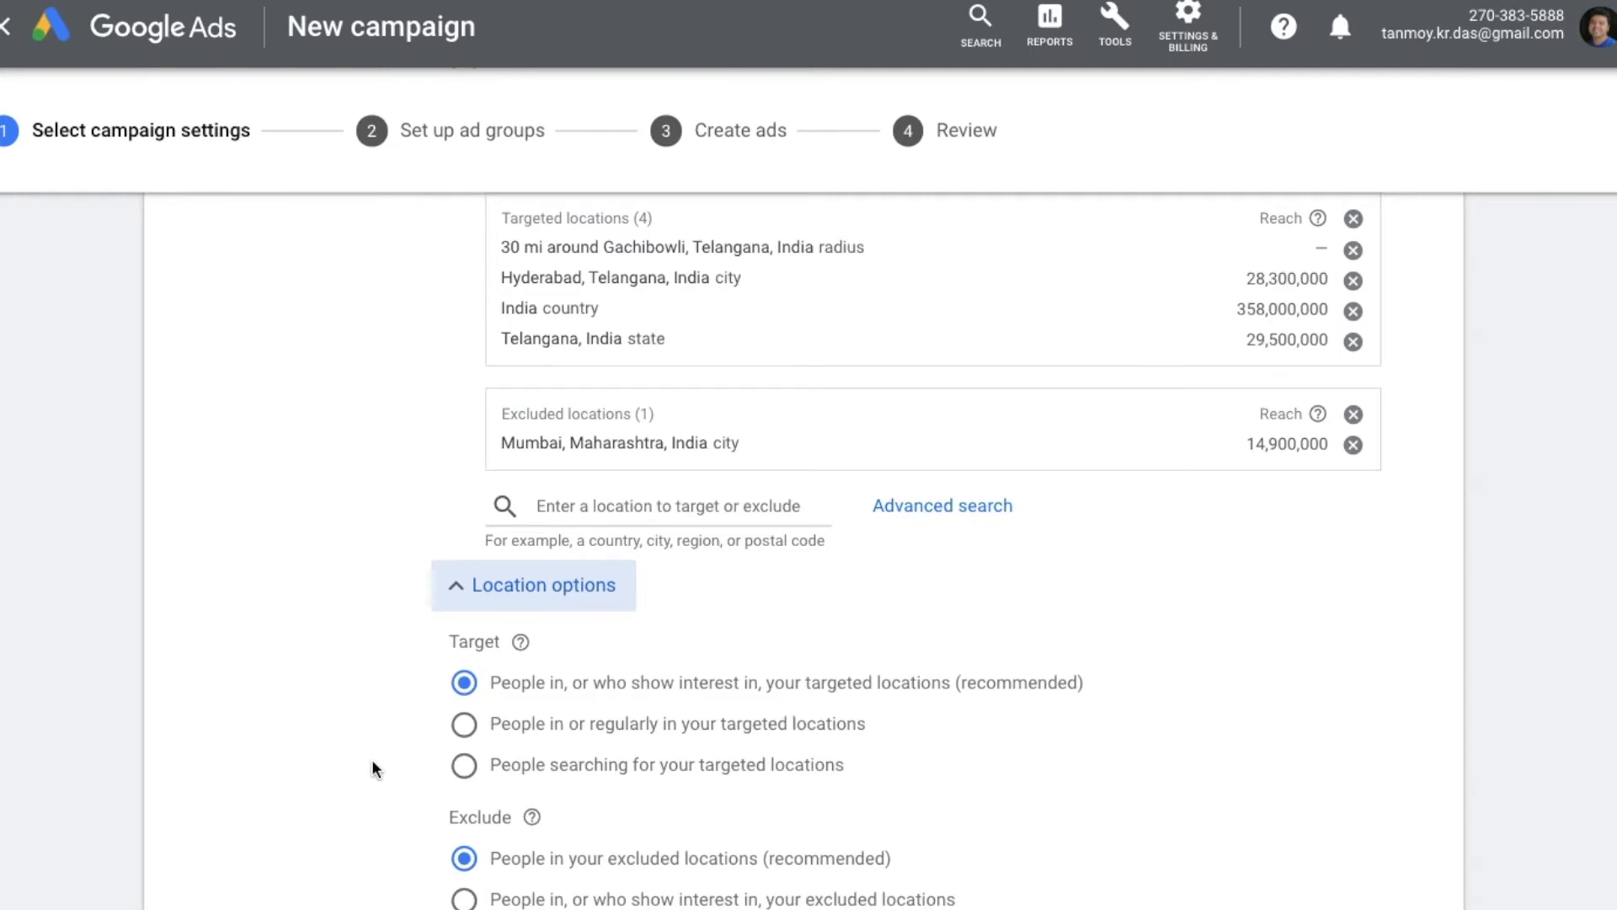
pyautogui.scroll(-2, 1179, 665)
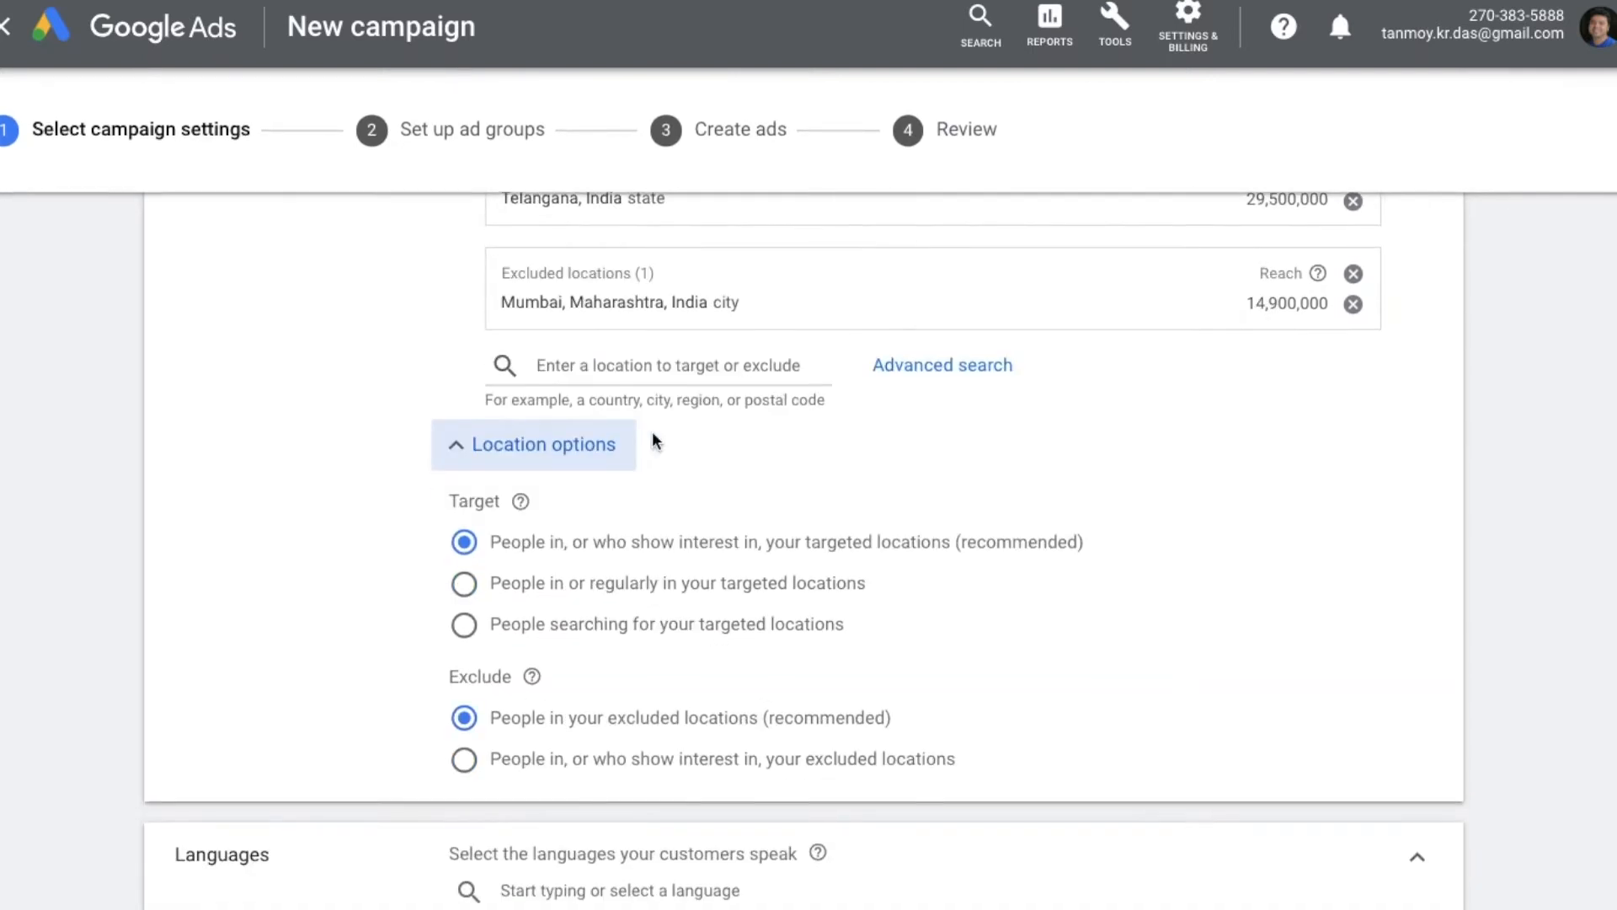
pyautogui.click(499, 447)
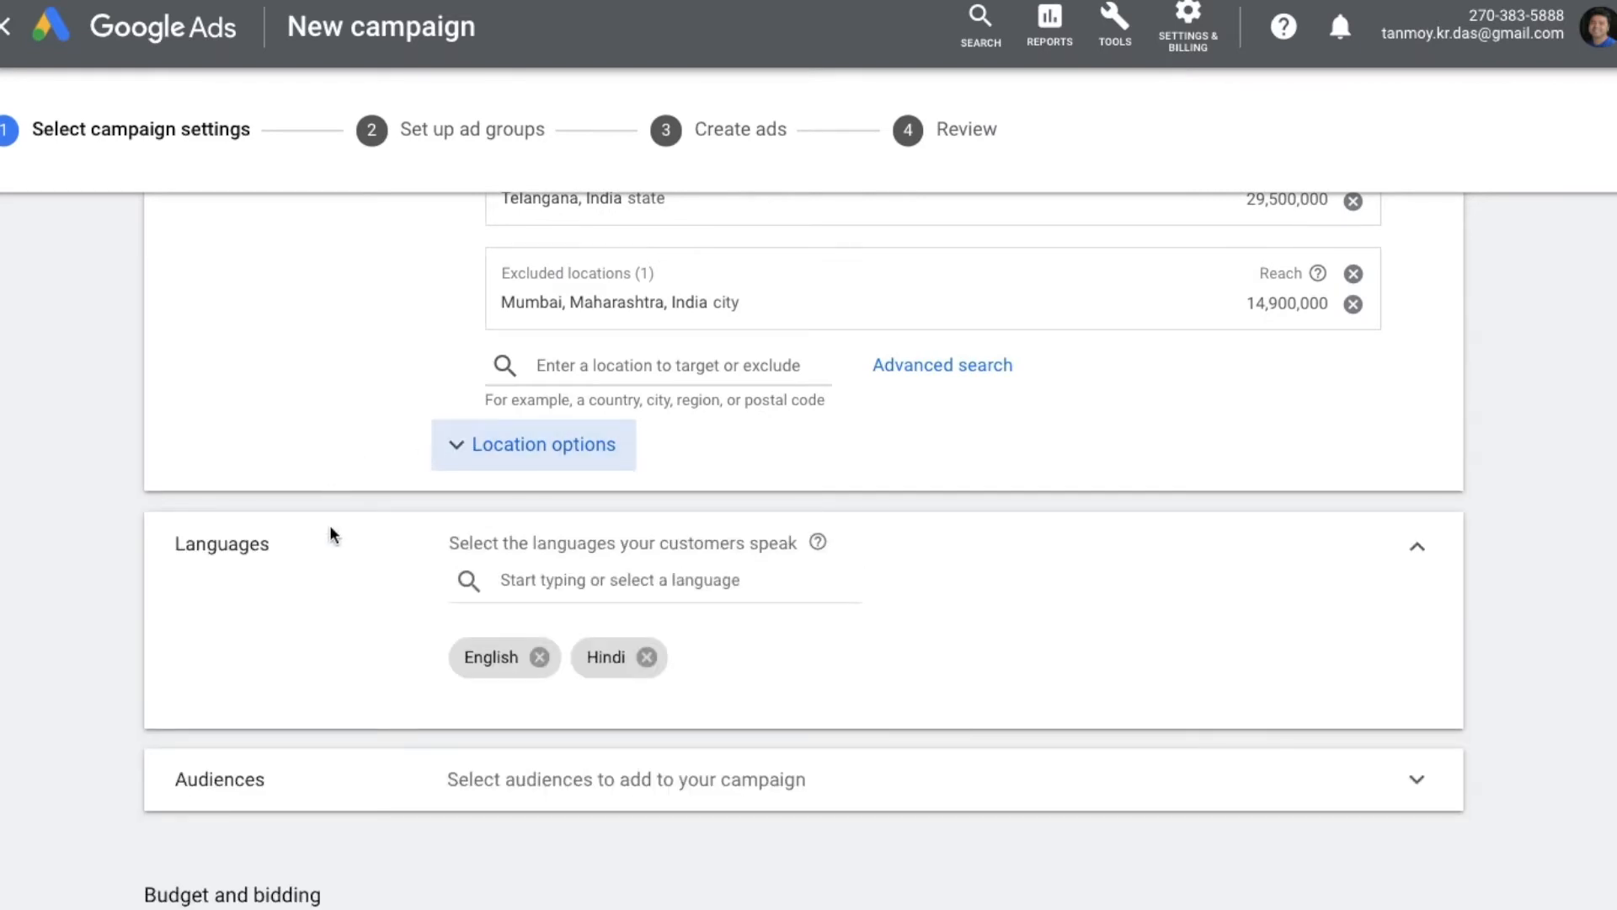
# Look through the available customer languages and the audience choices, collapsing both sections when finished
pyautogui.scroll(-3, 330, 533)
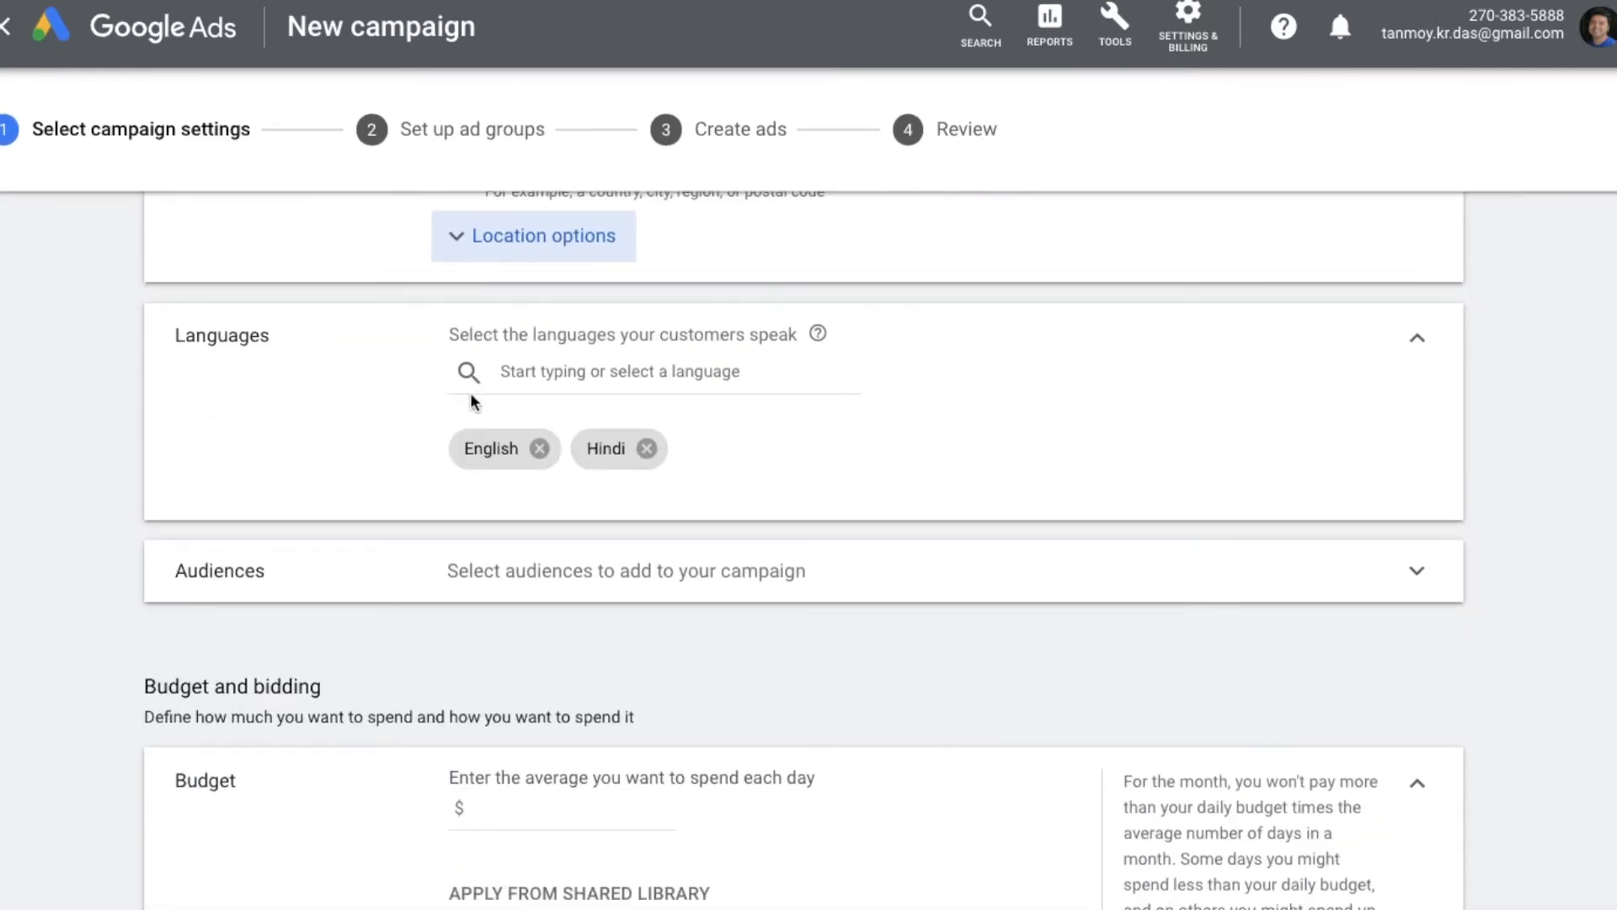
pyautogui.click(581, 375)
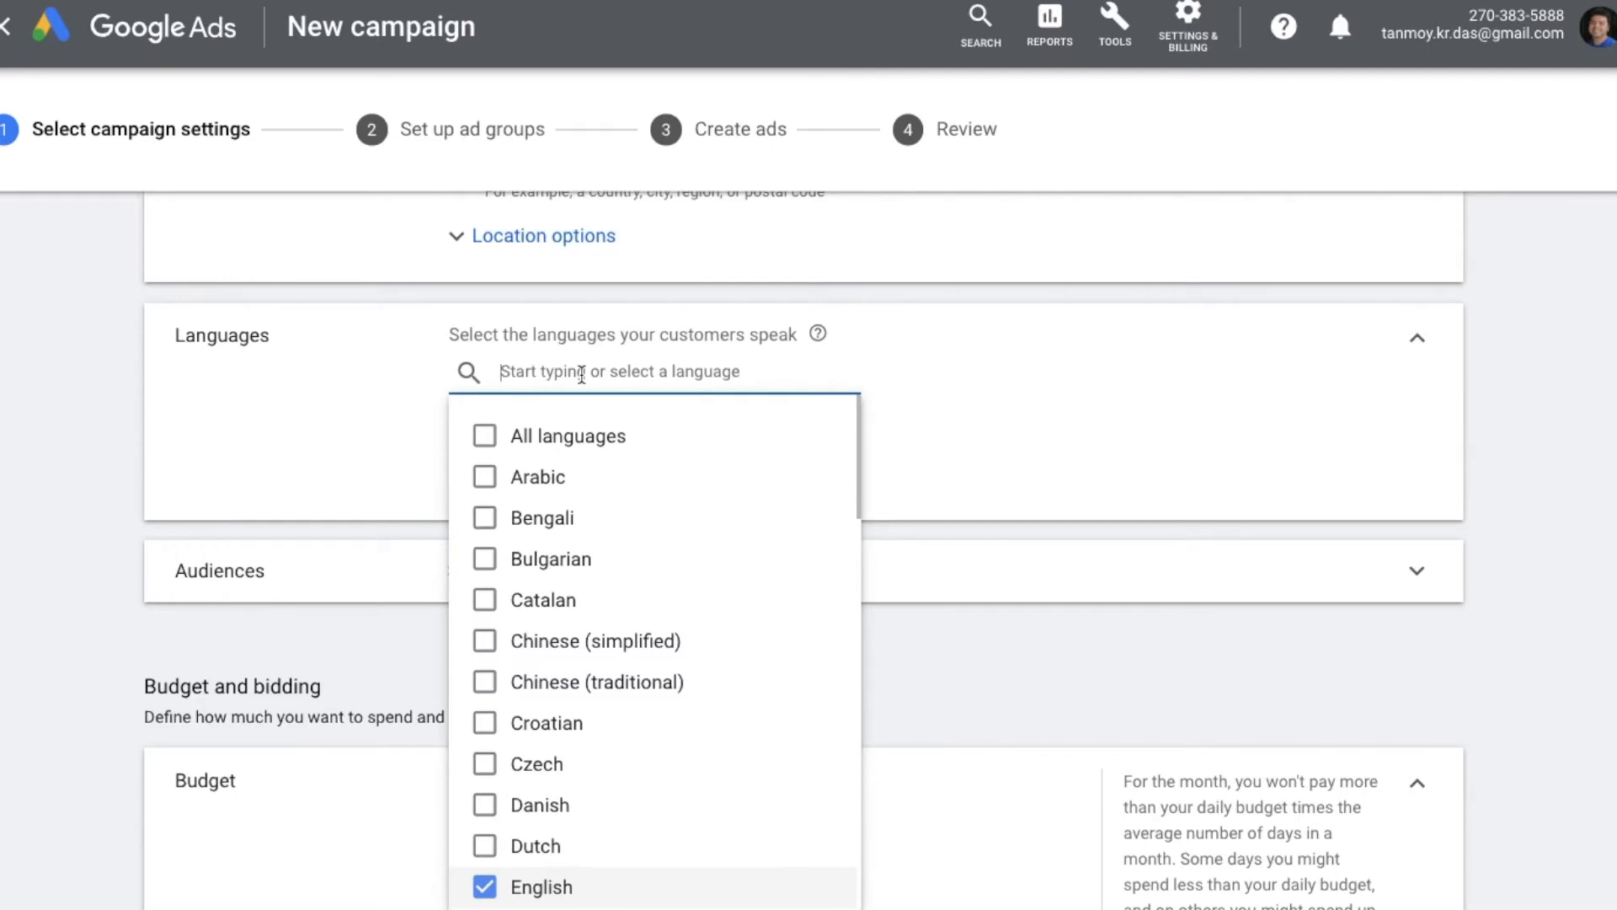
pyautogui.scroll(-5, 607, 614)
pyautogui.scroll(-3, 607, 614)
pyautogui.click(343, 417)
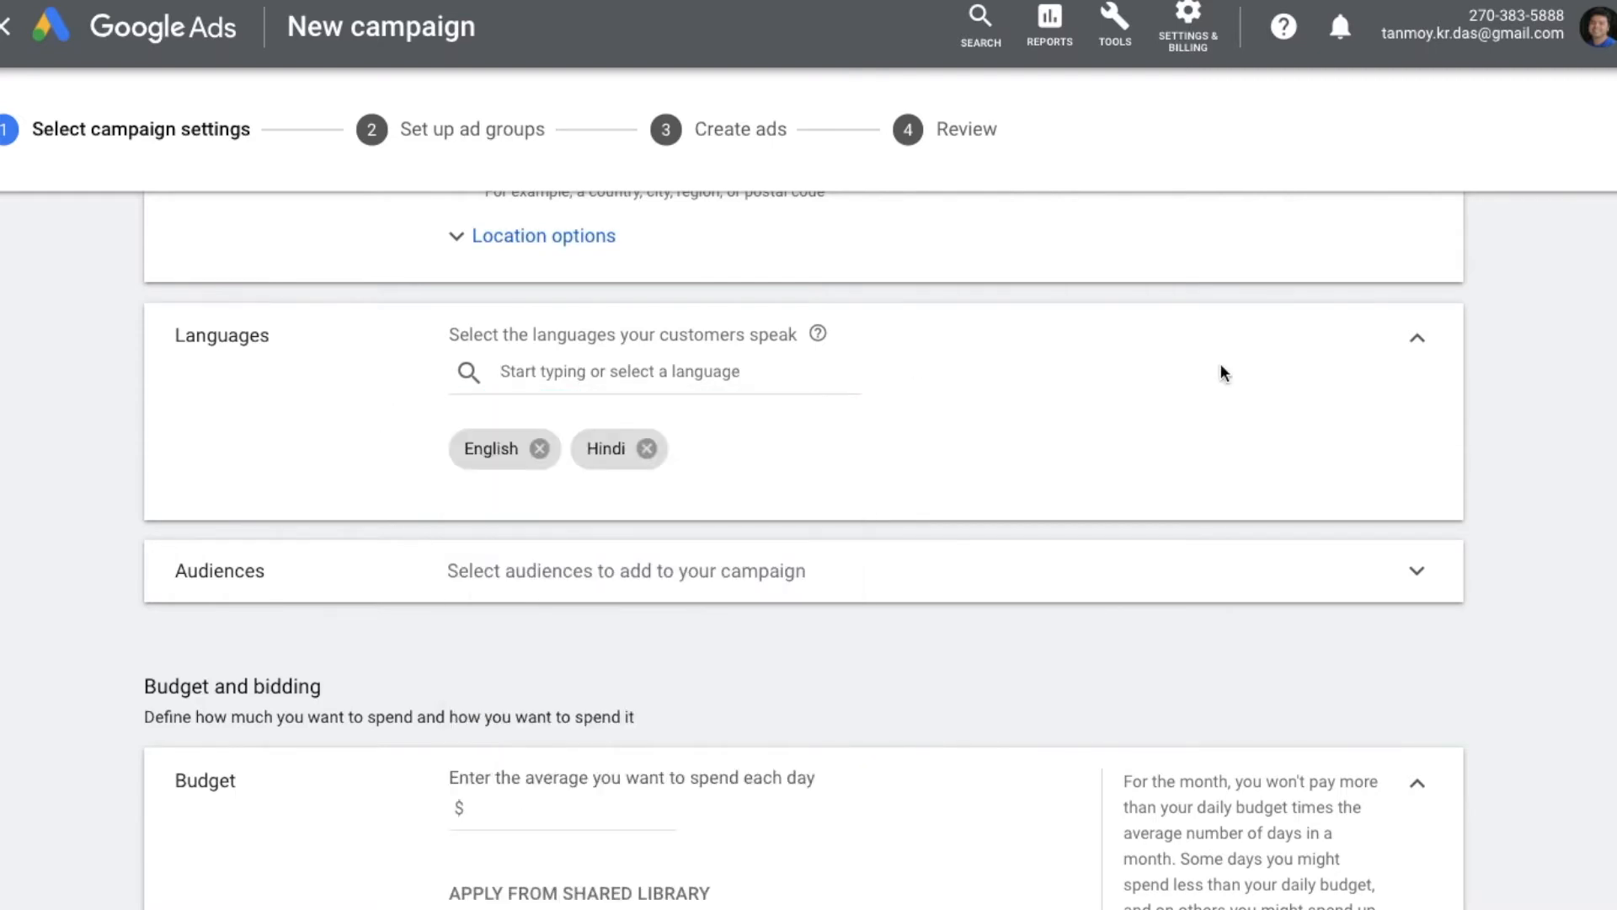
pyautogui.click(1417, 340)
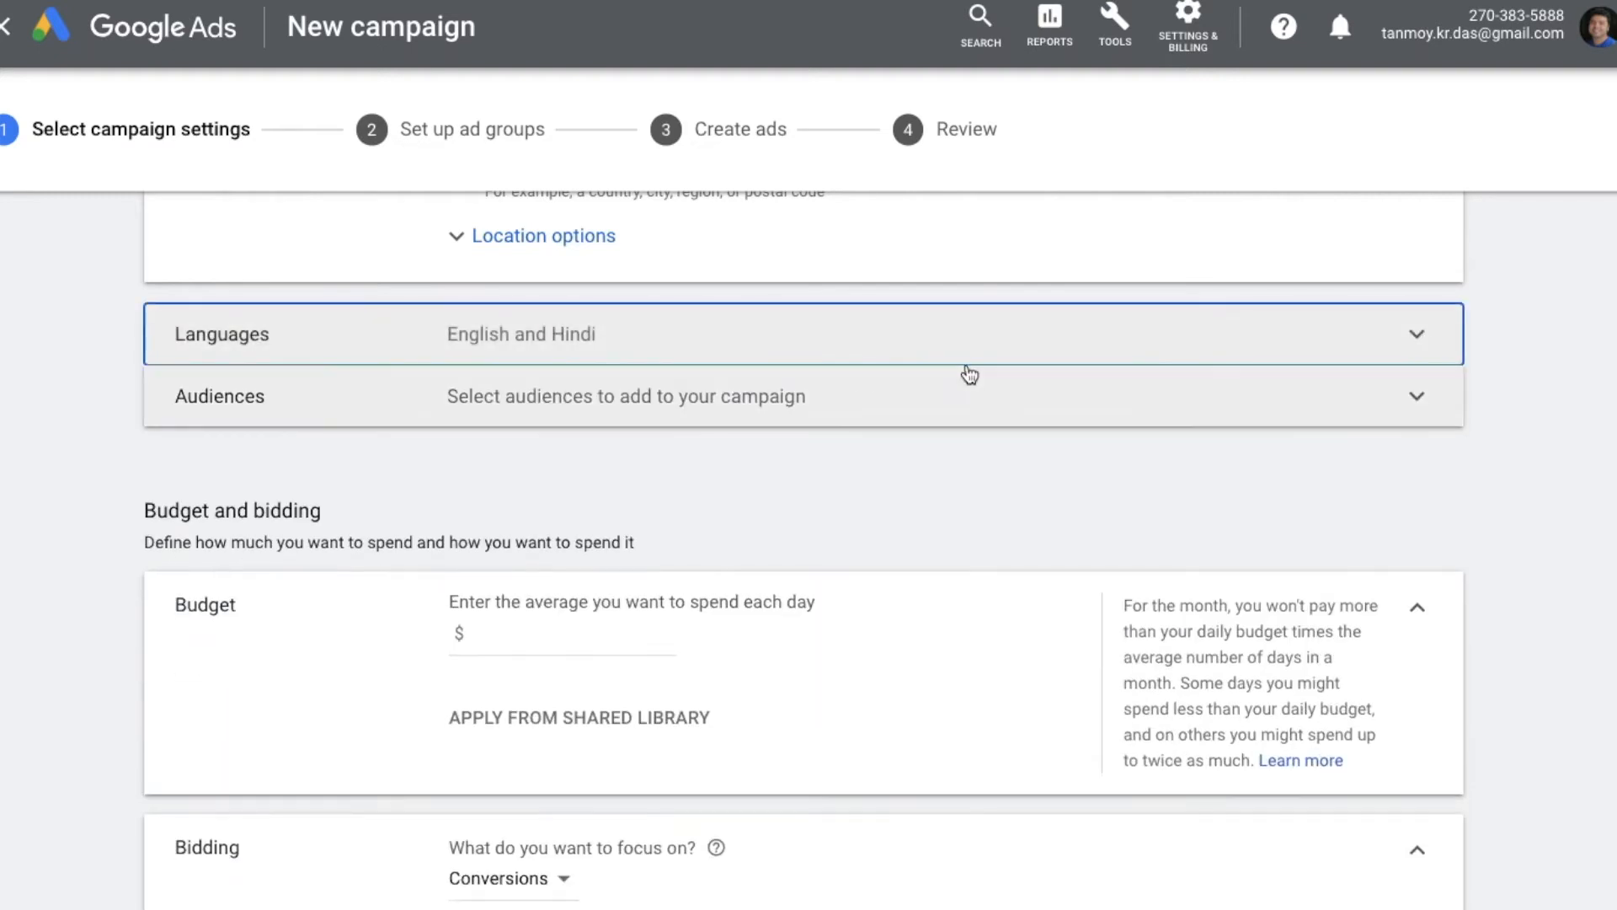
pyautogui.click(552, 426)
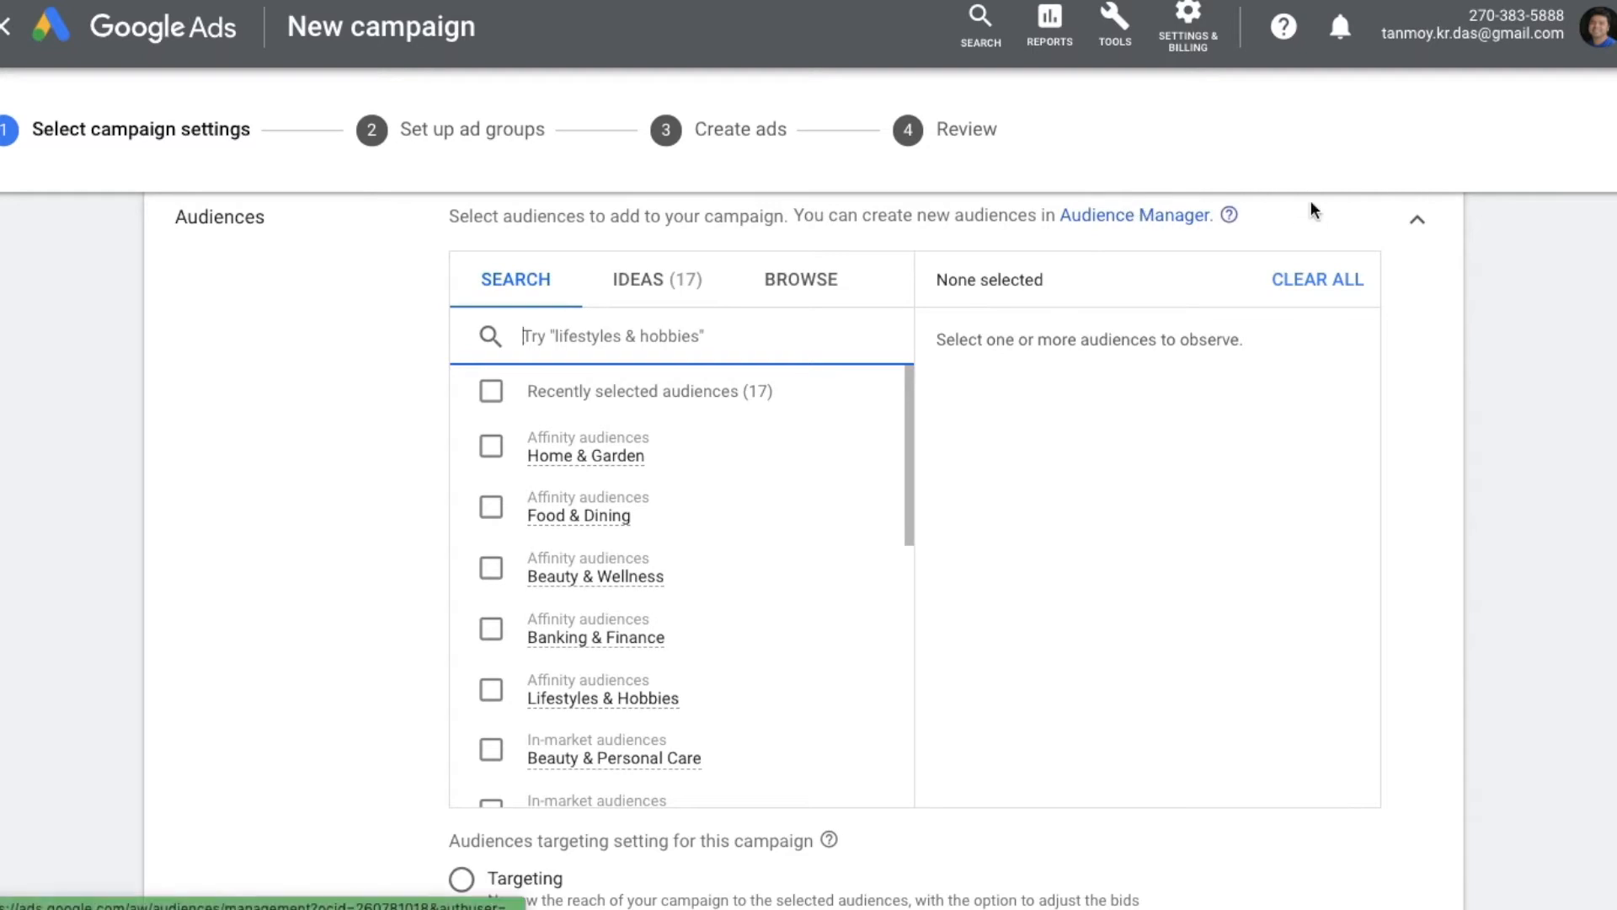
pyautogui.click(1416, 221)
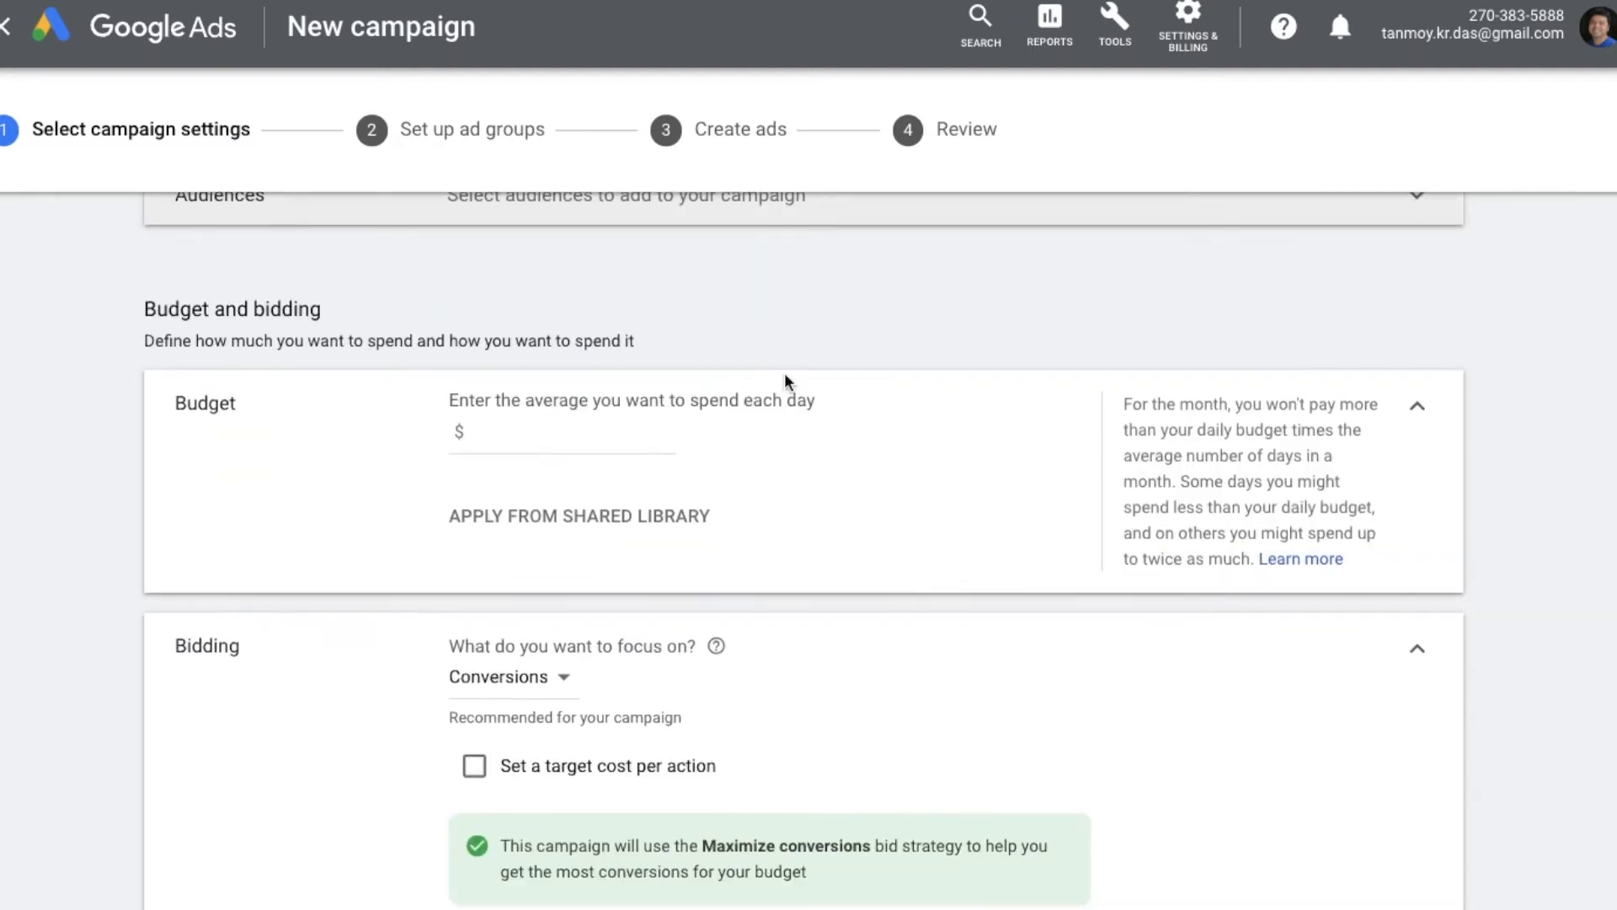
# Set the campaign's average daily budget to $1
pyautogui.click(554, 435)
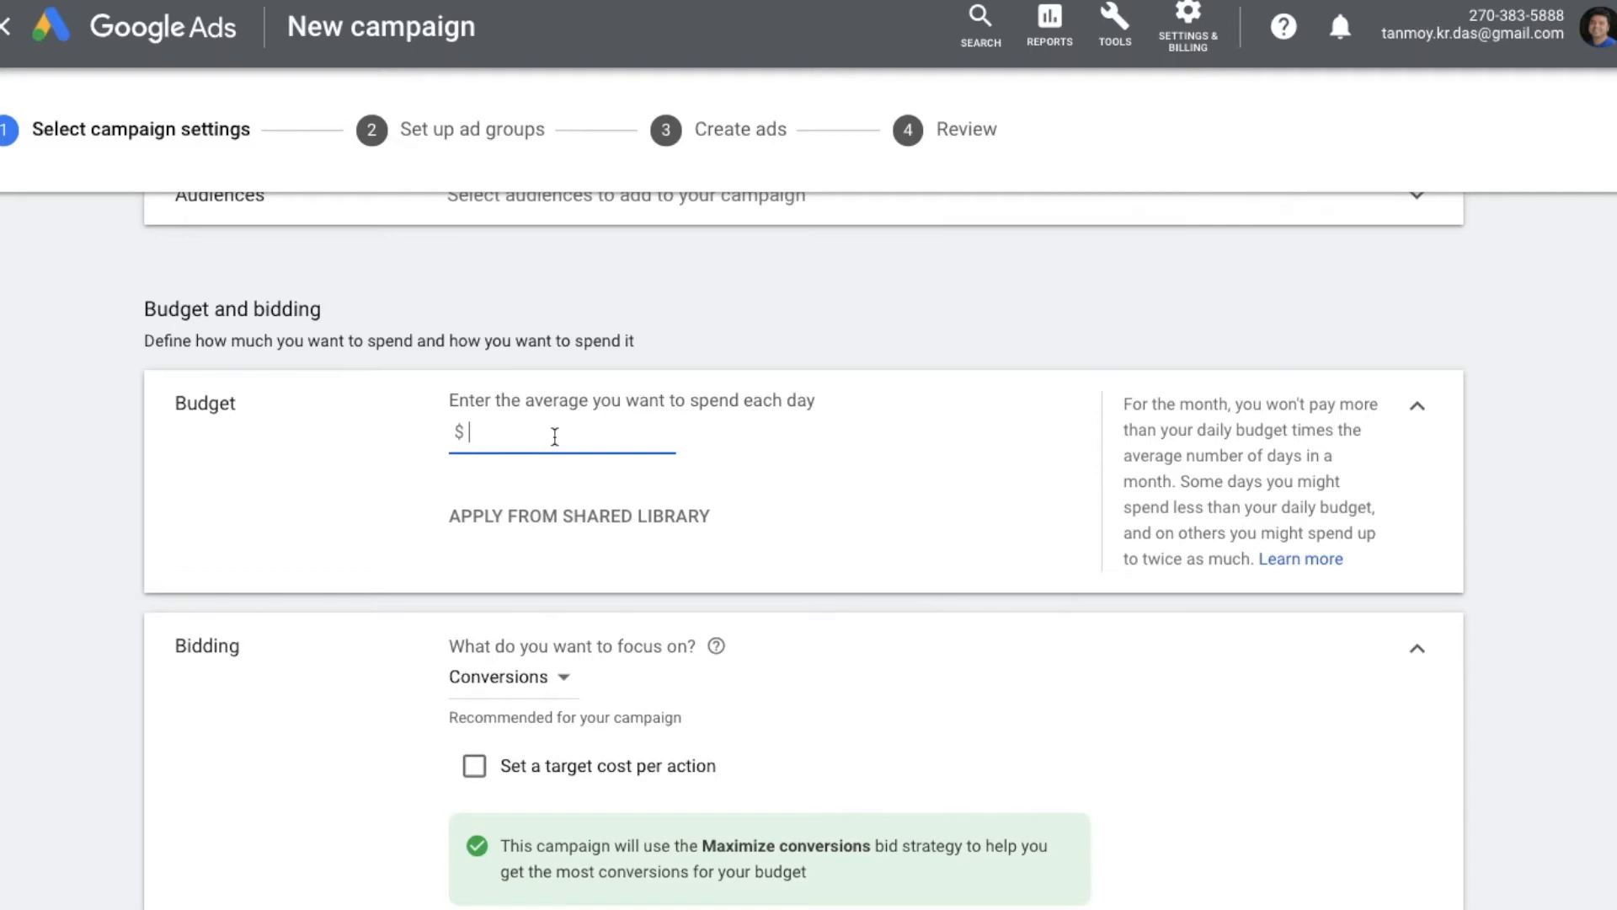
pyautogui.write('1')
pyautogui.click(312, 678)
# Select the bid strategy directly and set it to Maximize clicks
pyautogui.scroll(-3, 311, 680)
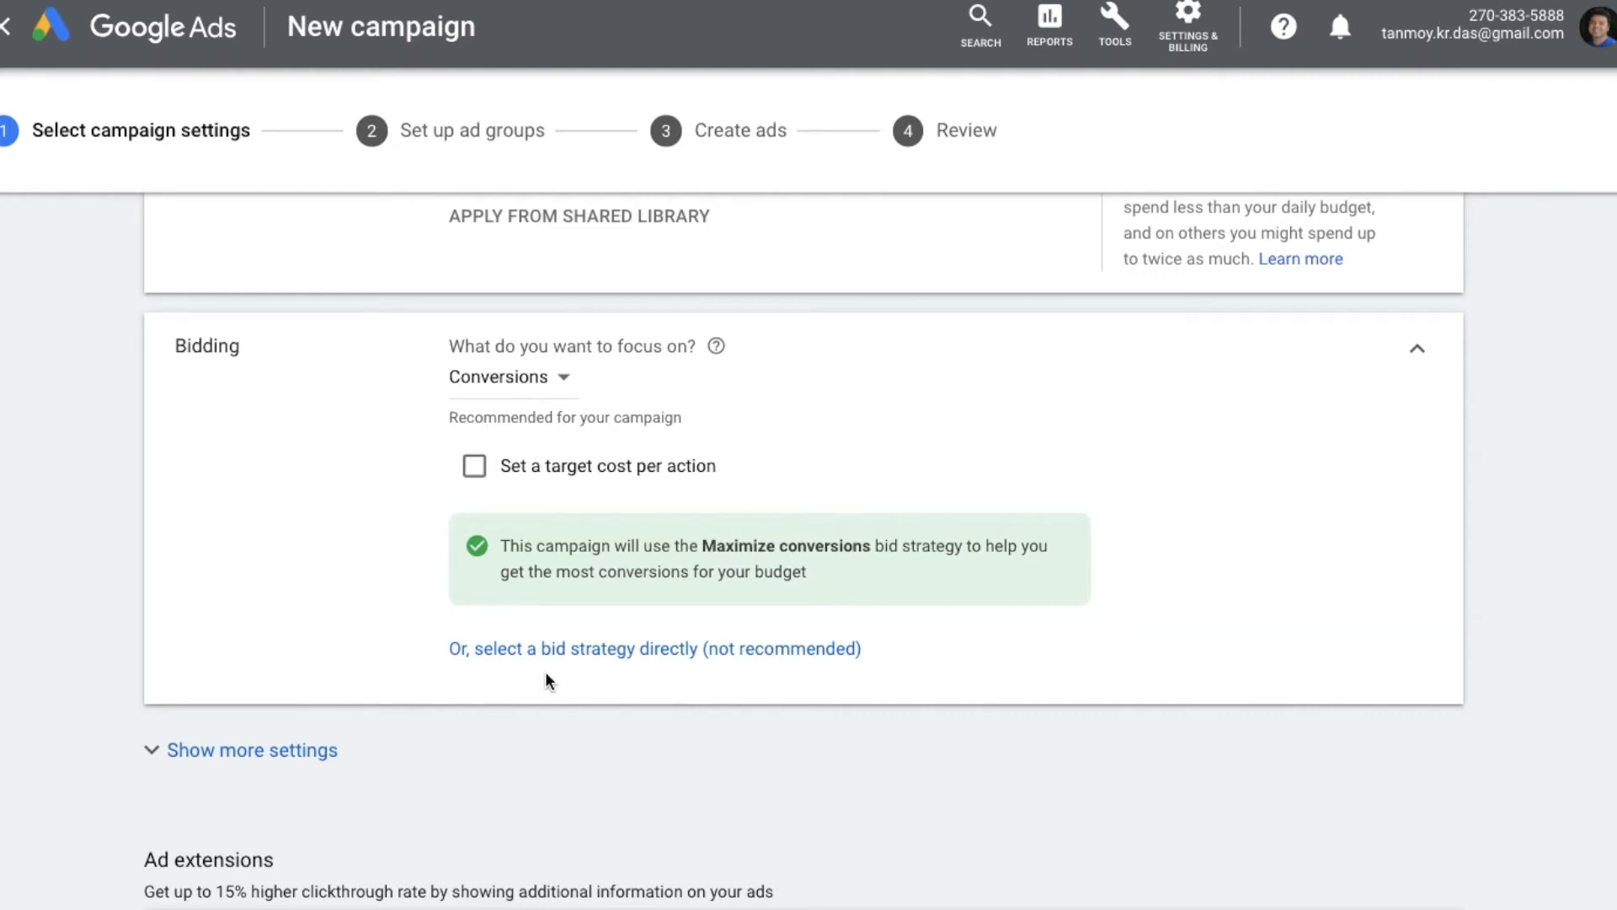
pyautogui.click(594, 651)
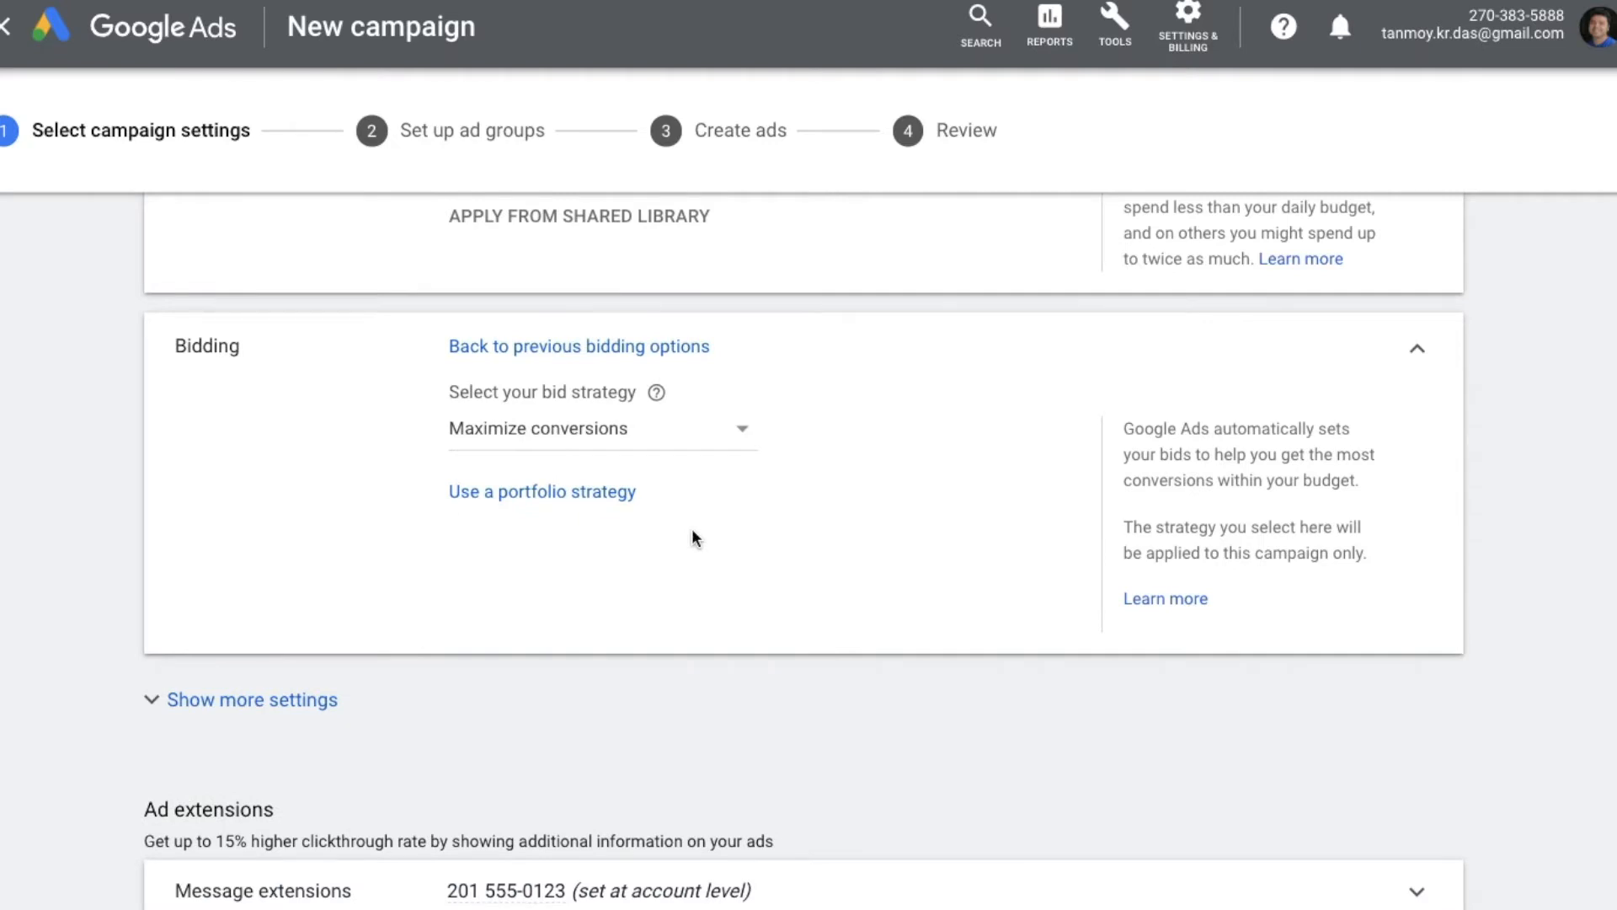
pyautogui.click(630, 441)
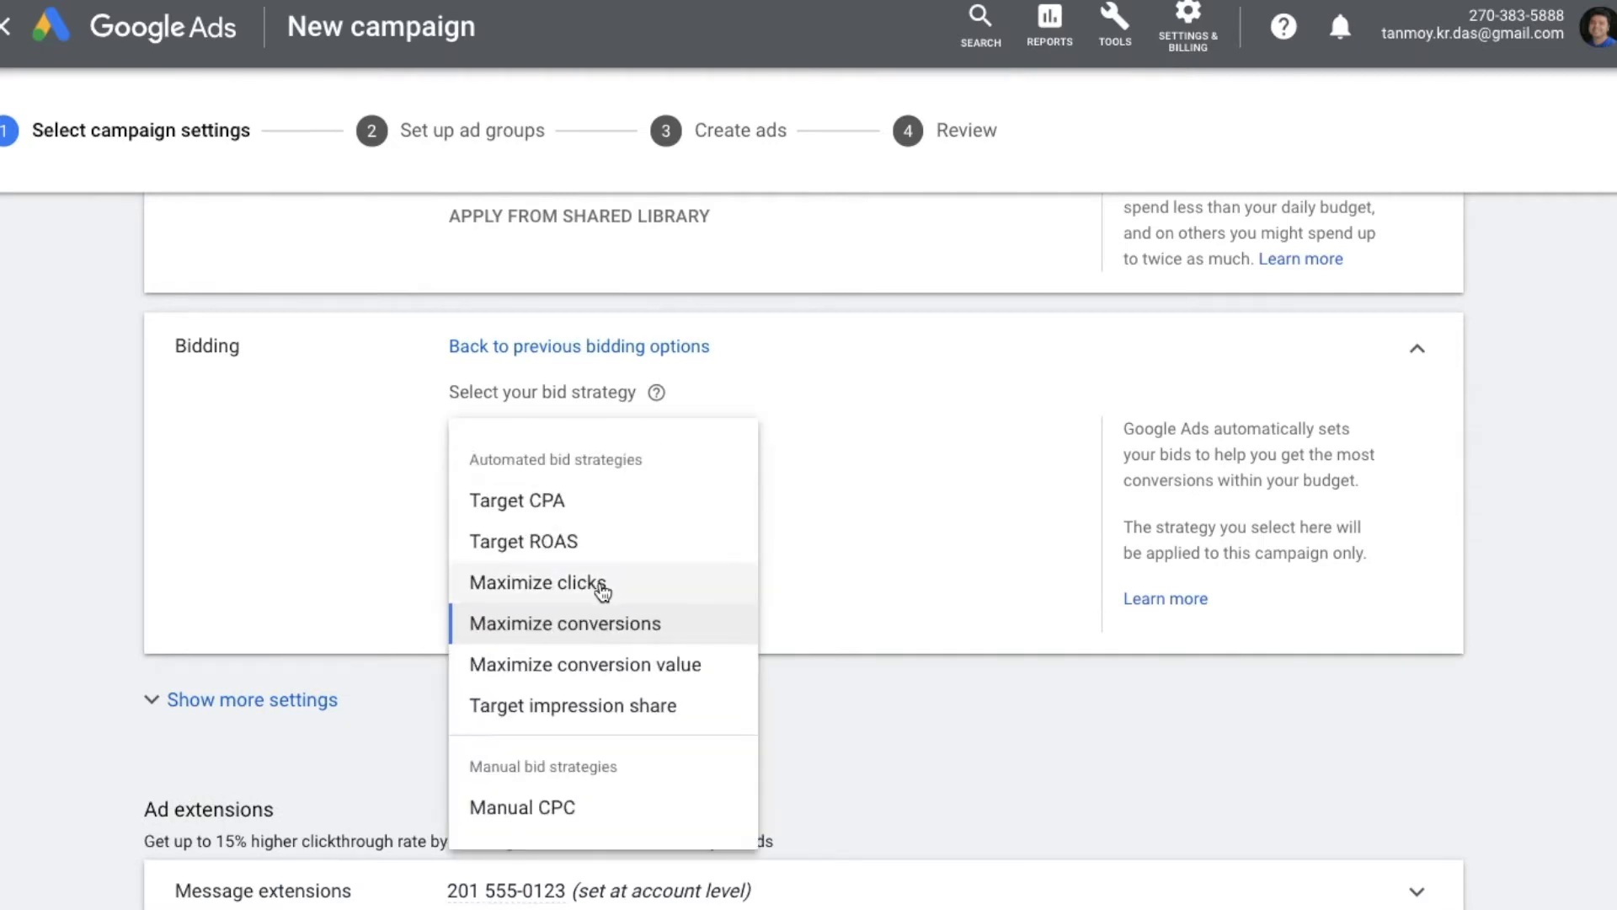
pyautogui.click(601, 583)
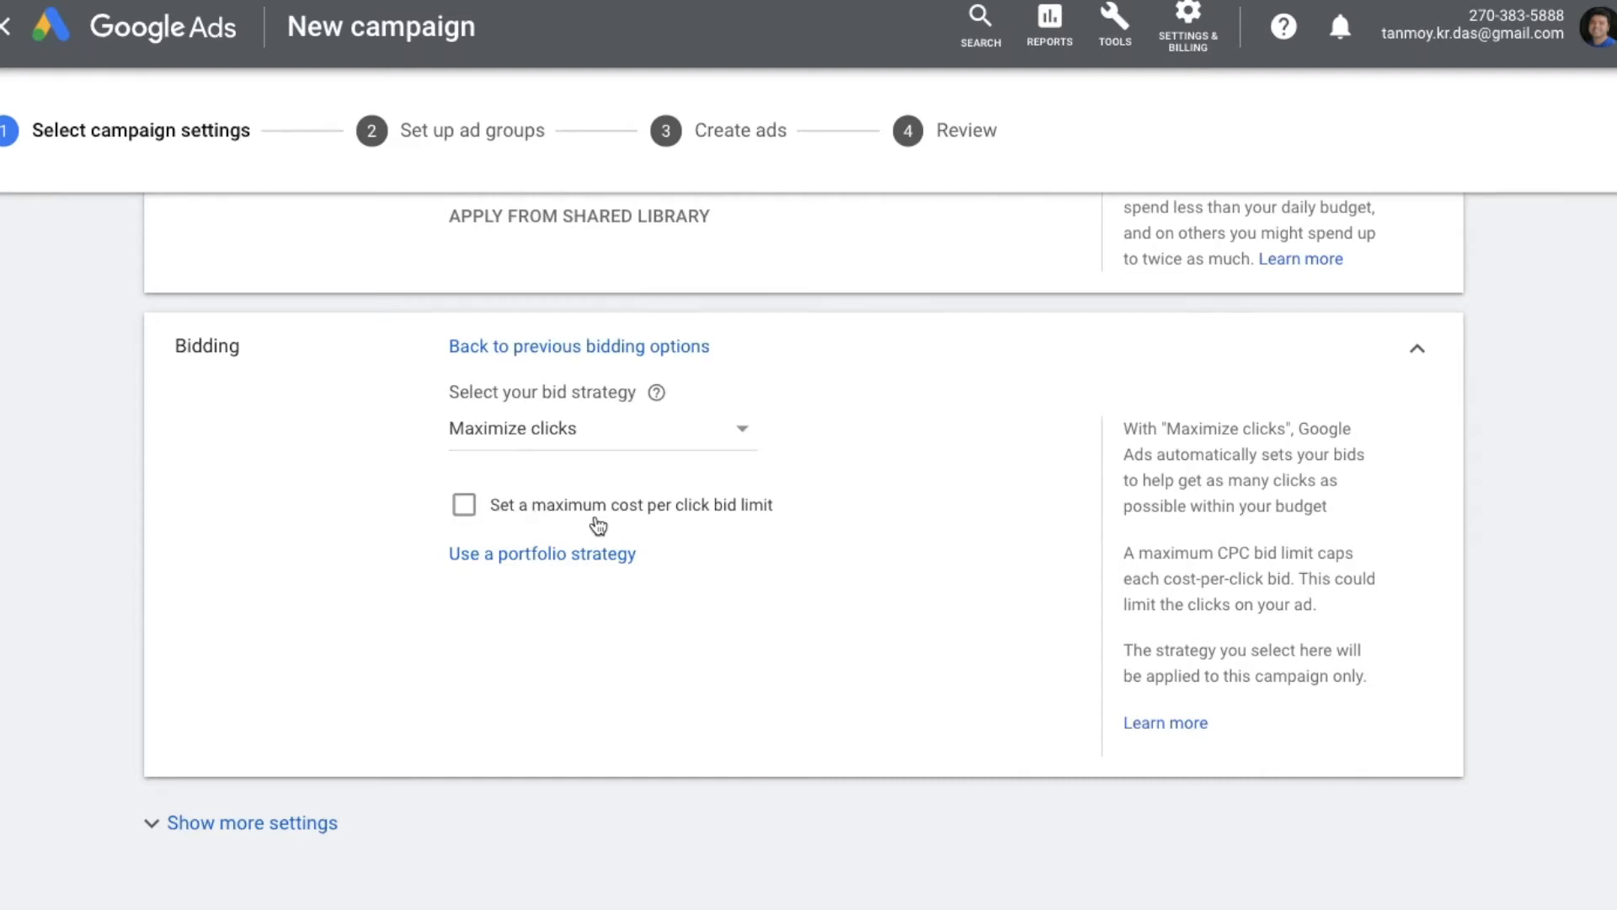
# Enable a maximum cost per click bid limit of $0.10 and collapse the Bidding section
pyautogui.click(522, 513)
pyautogui.click(501, 580)
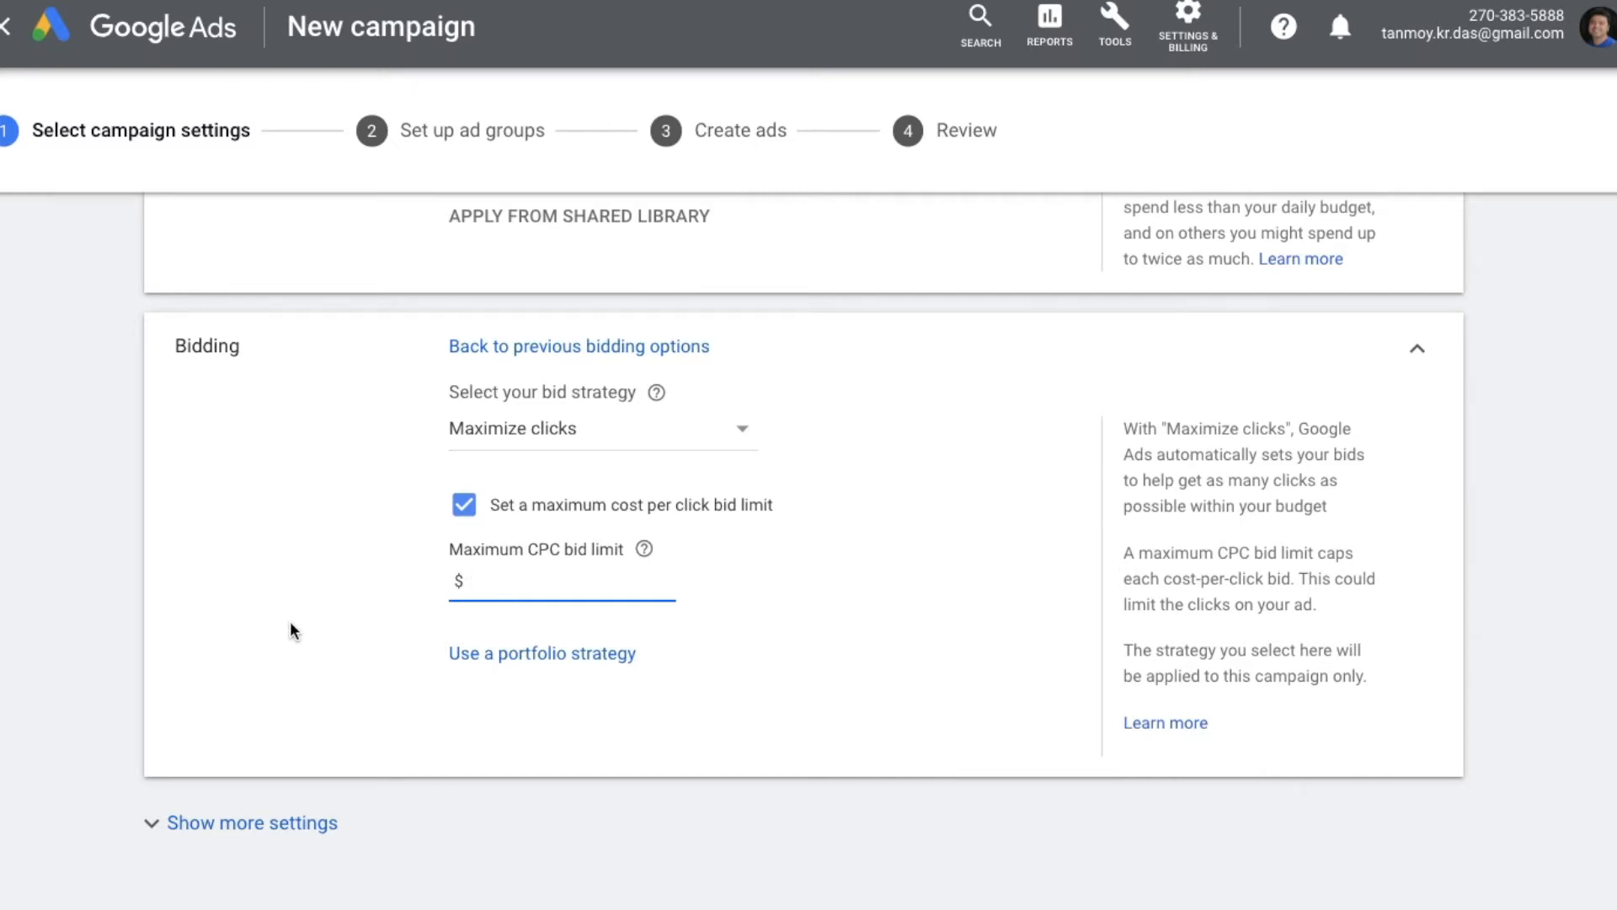
pyautogui.write('.10')
pyautogui.click(361, 707)
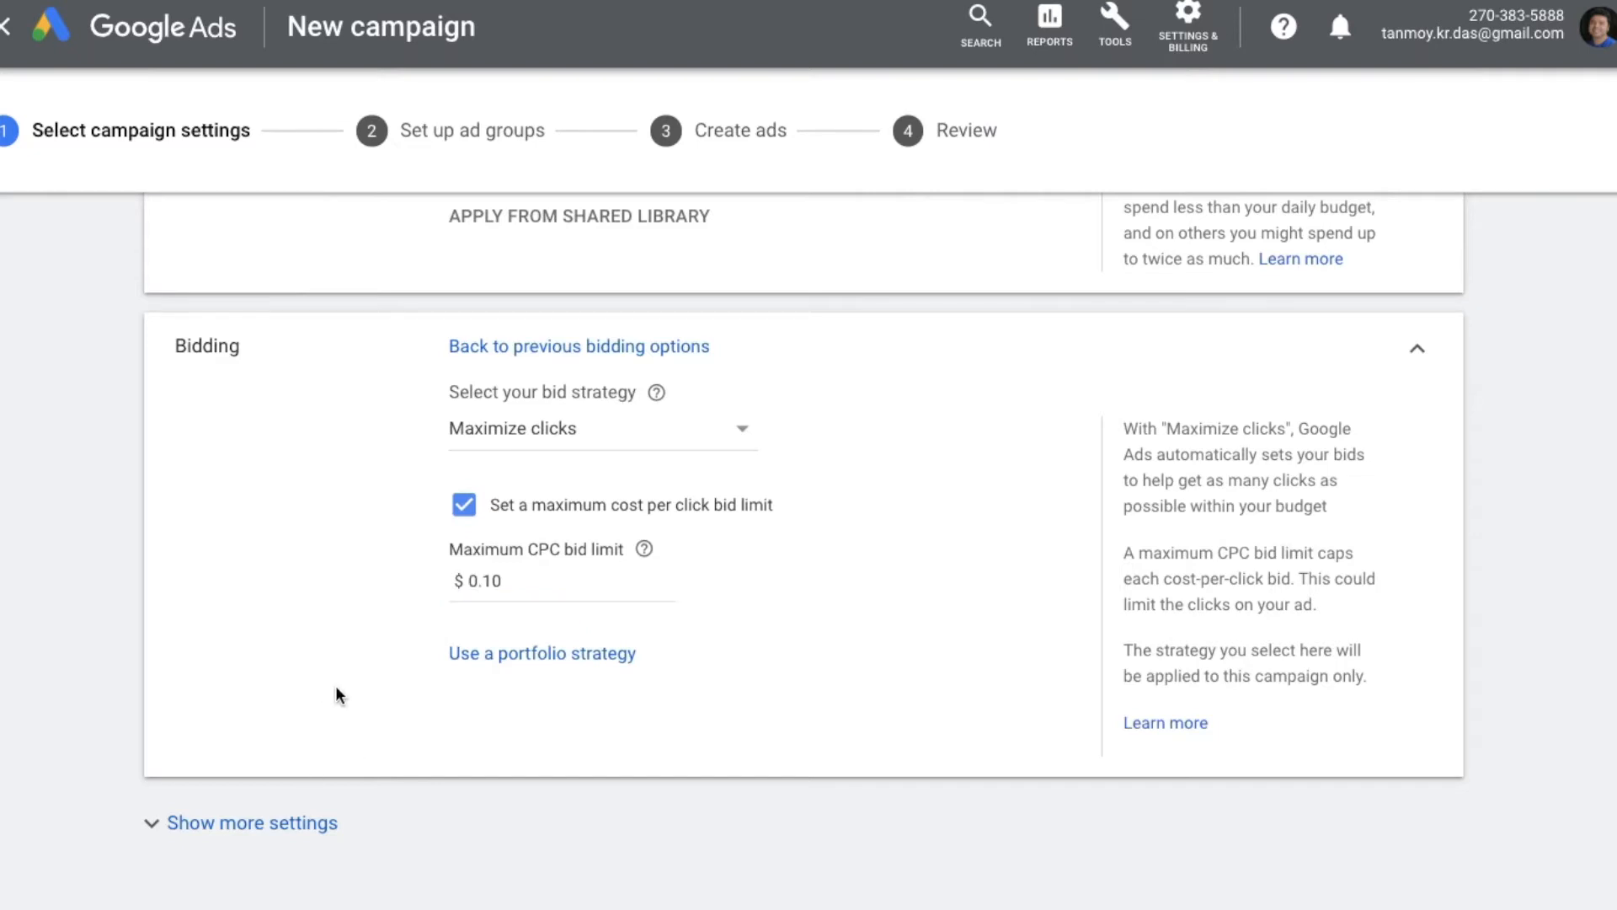
pyautogui.click(1417, 348)
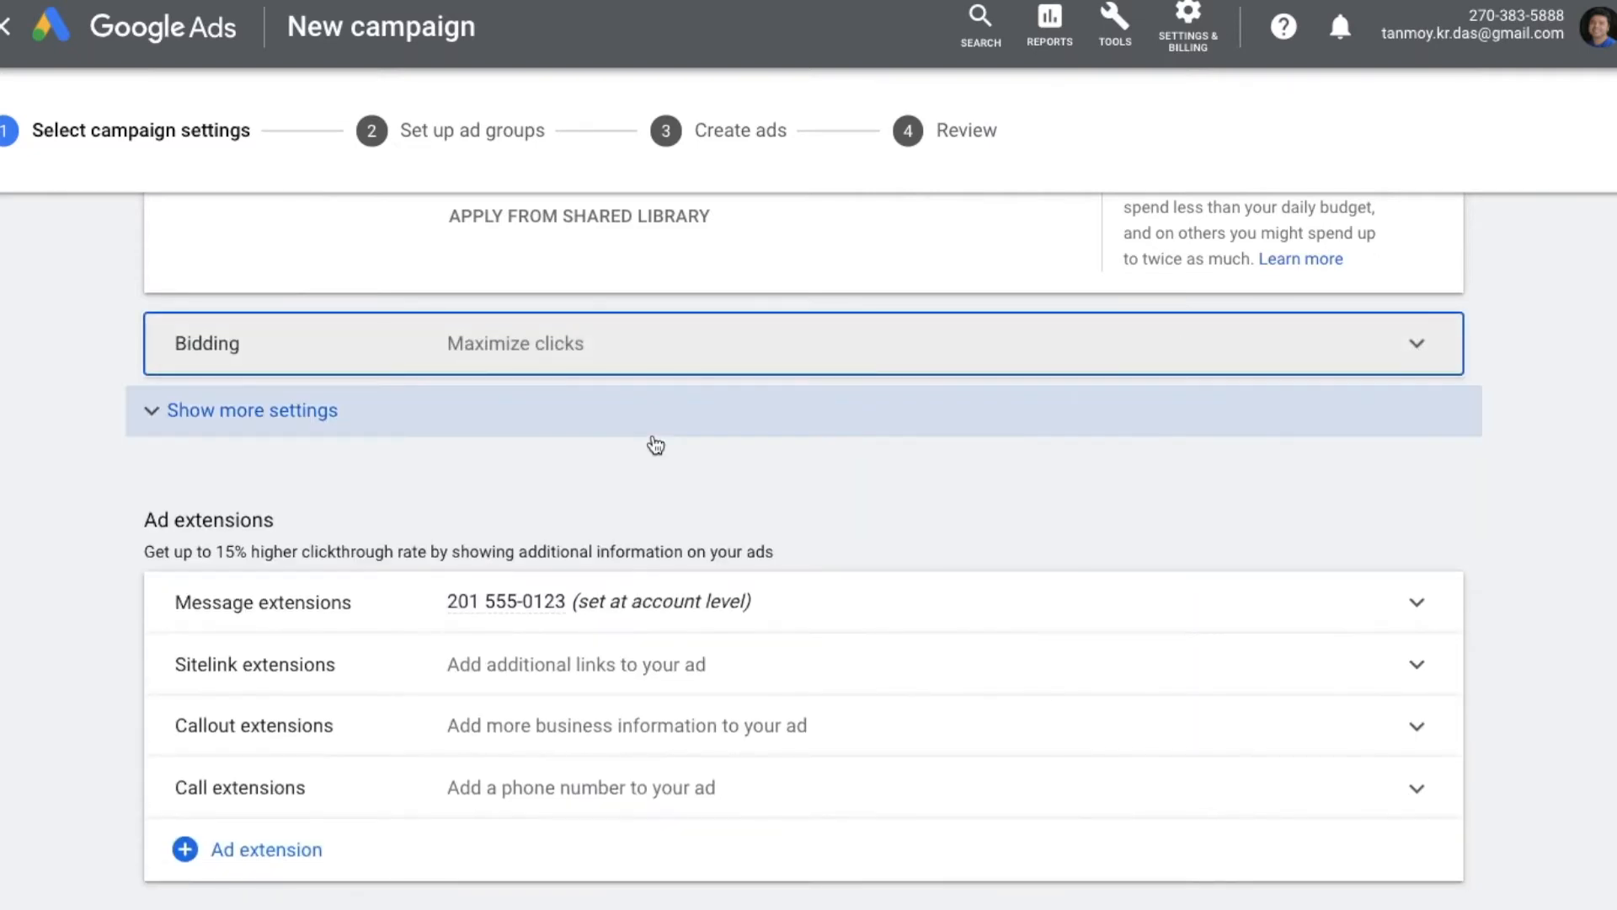
# Reveal the additional bidding settings and switch Conversions to choosing conversion actions for this campaign
pyautogui.click(341, 418)
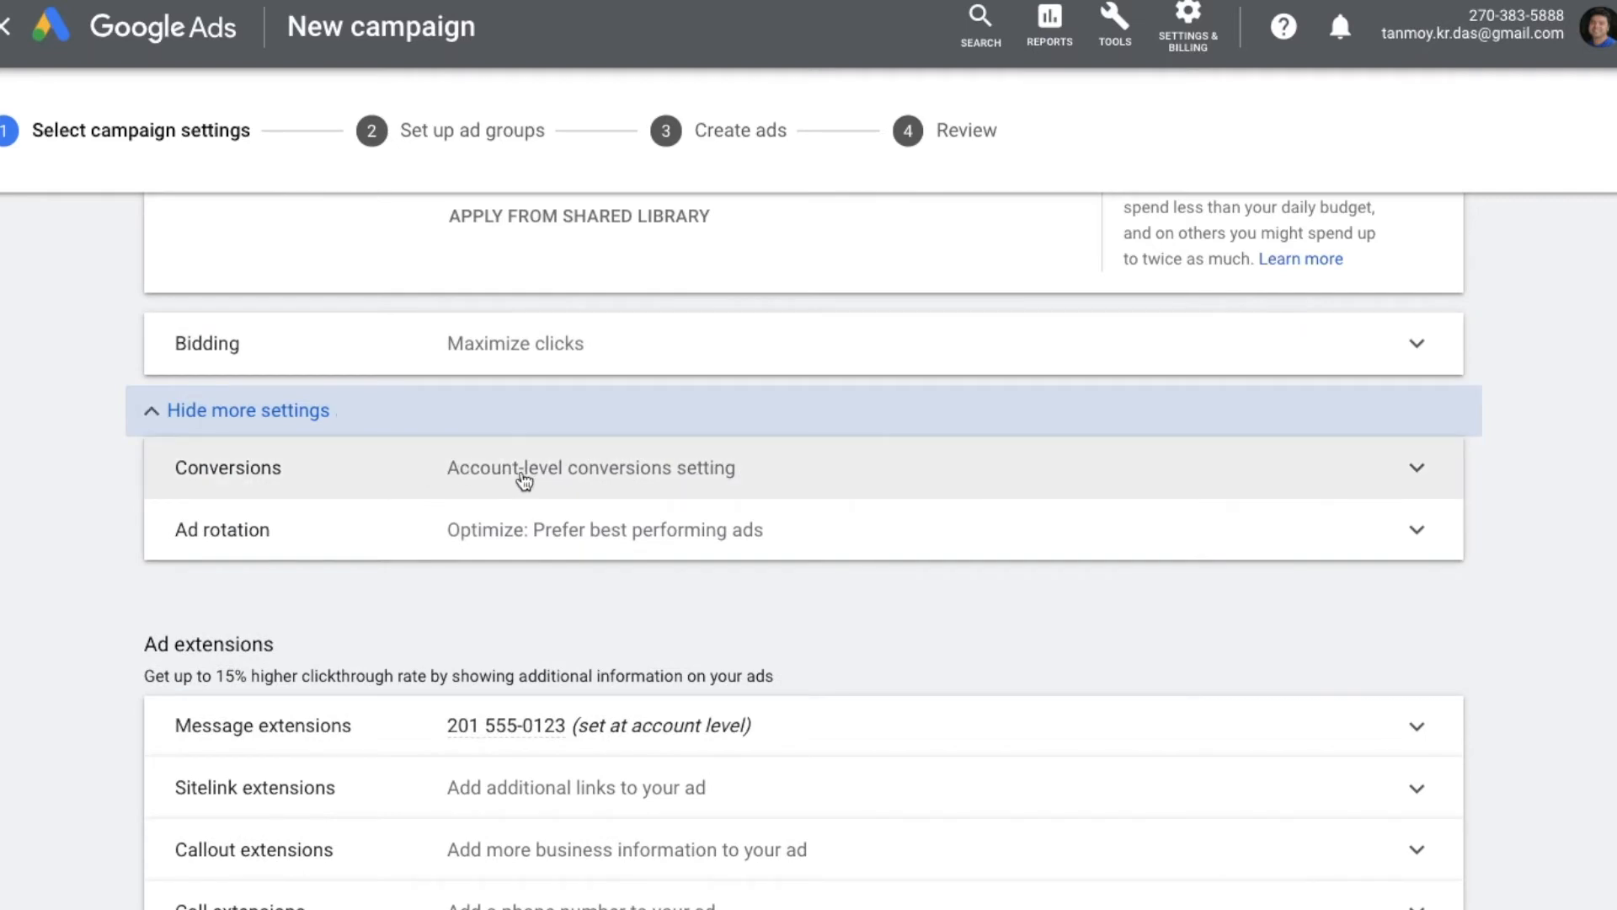
pyautogui.click(635, 468)
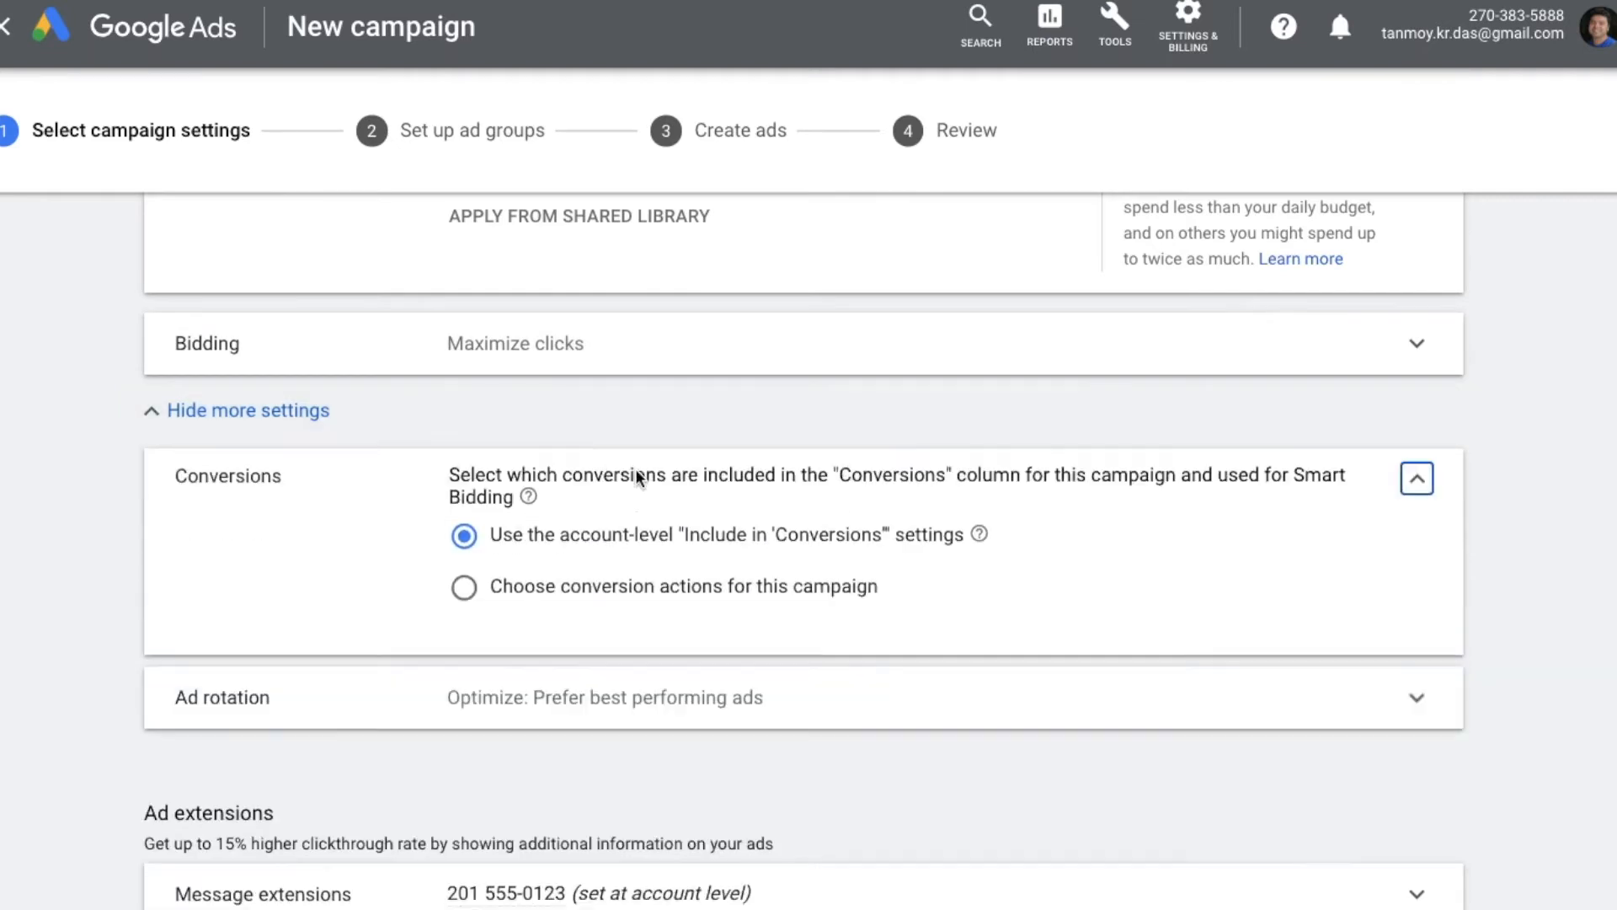
pyautogui.click(581, 608)
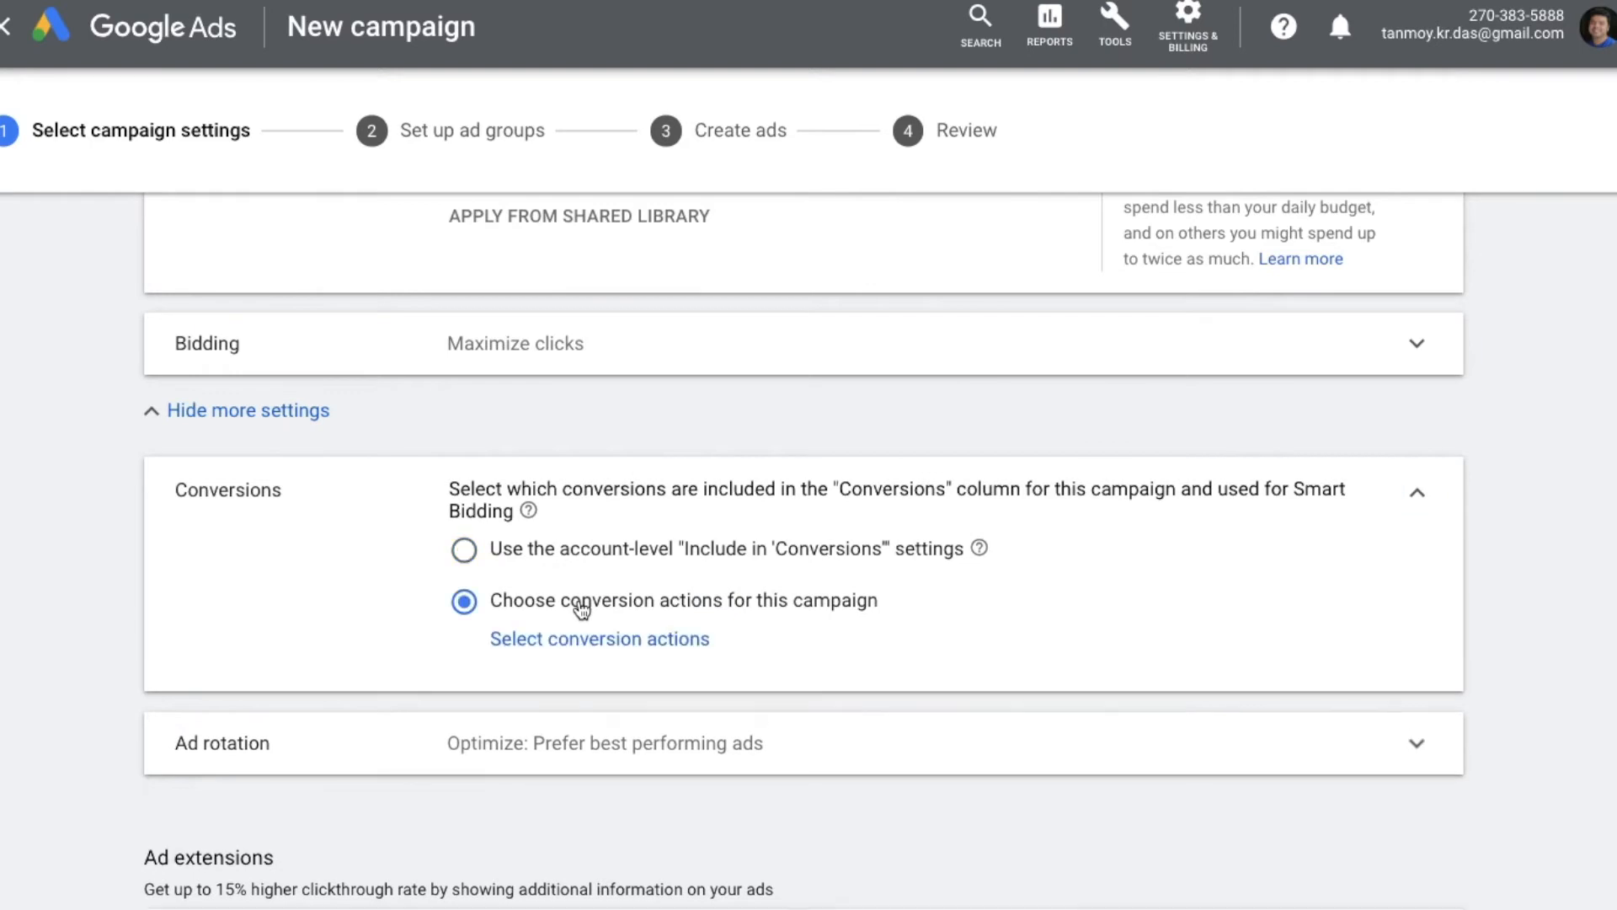
# Set Conversions to the account-level "Include in 'Conversions'" settings, collapse the section, and check the ad rotation options
pyautogui.click(583, 561)
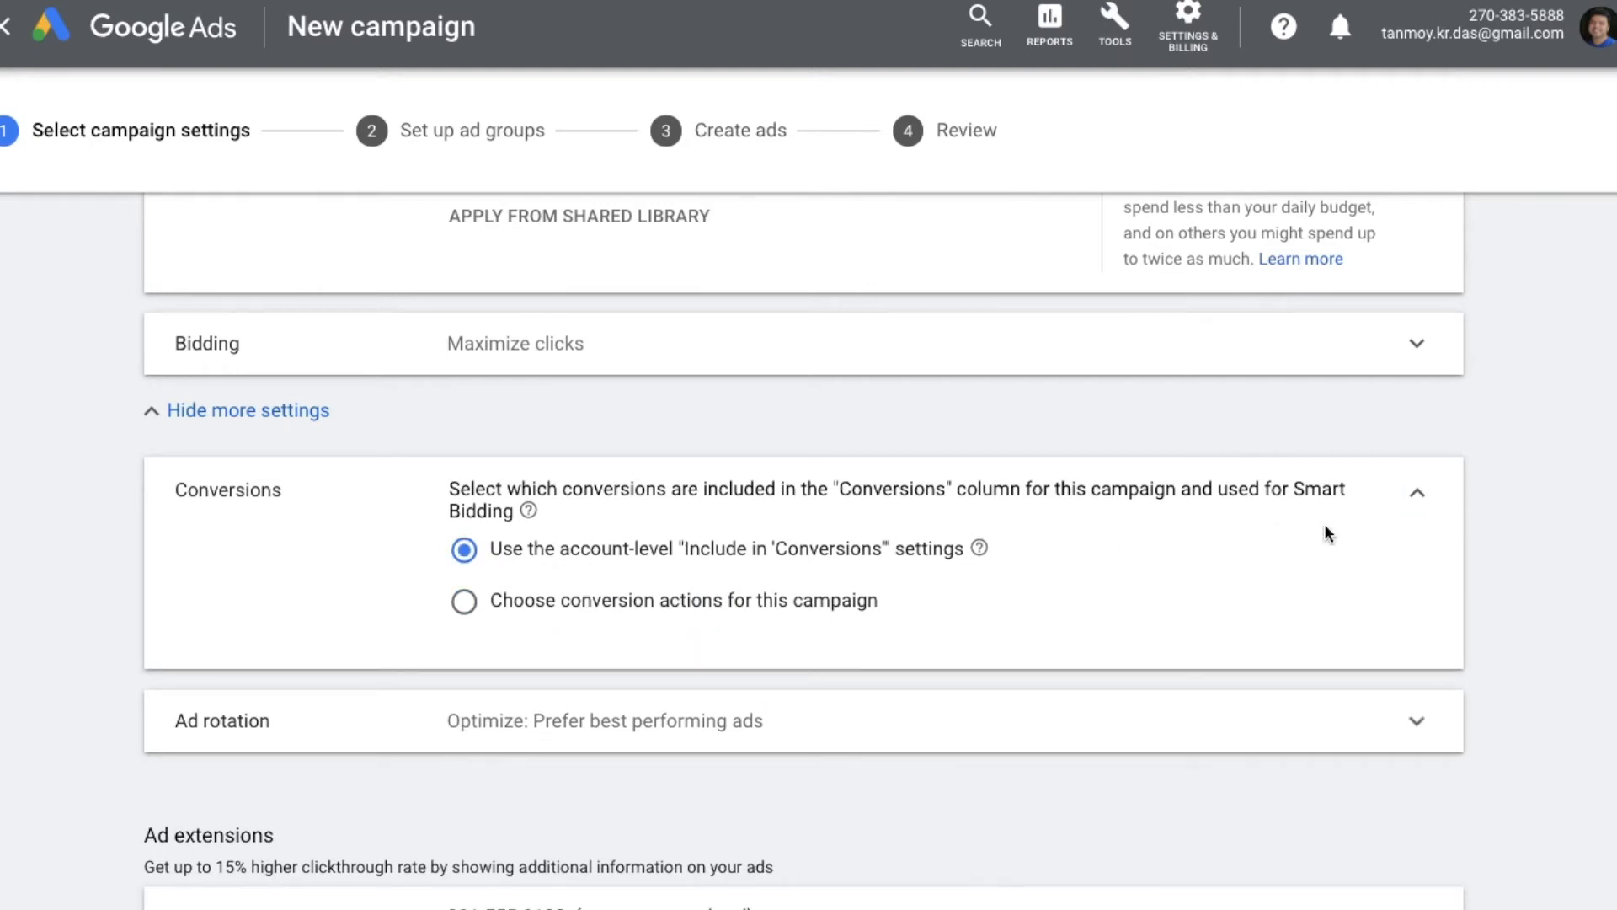
pyautogui.click(1423, 500)
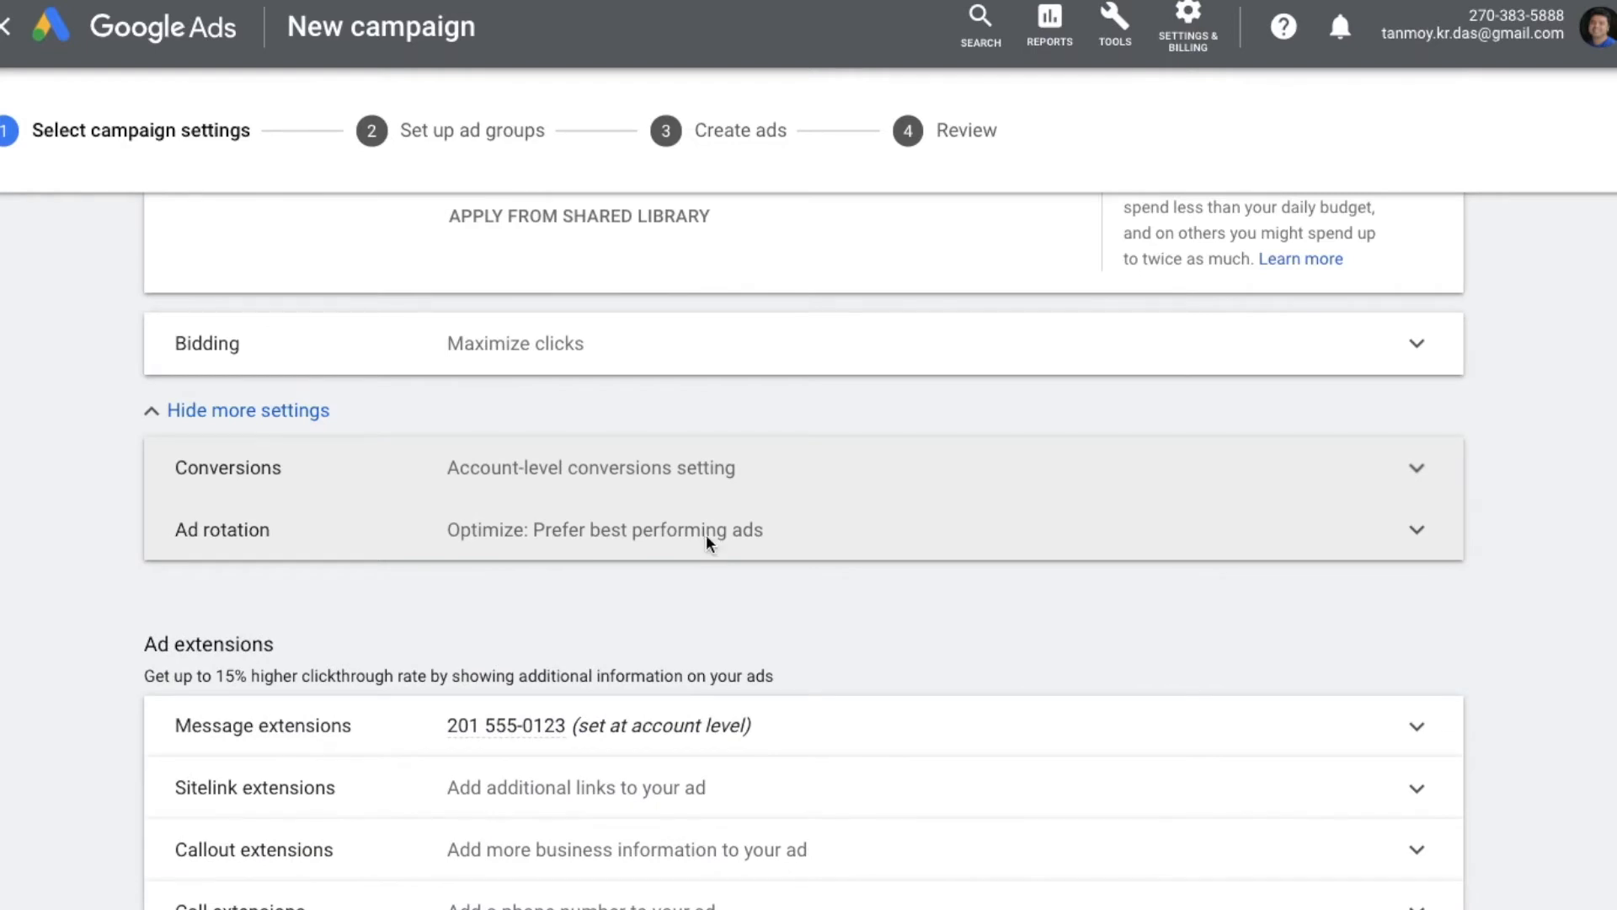
pyautogui.click(706, 534)
pyautogui.scroll(-2, 350, 627)
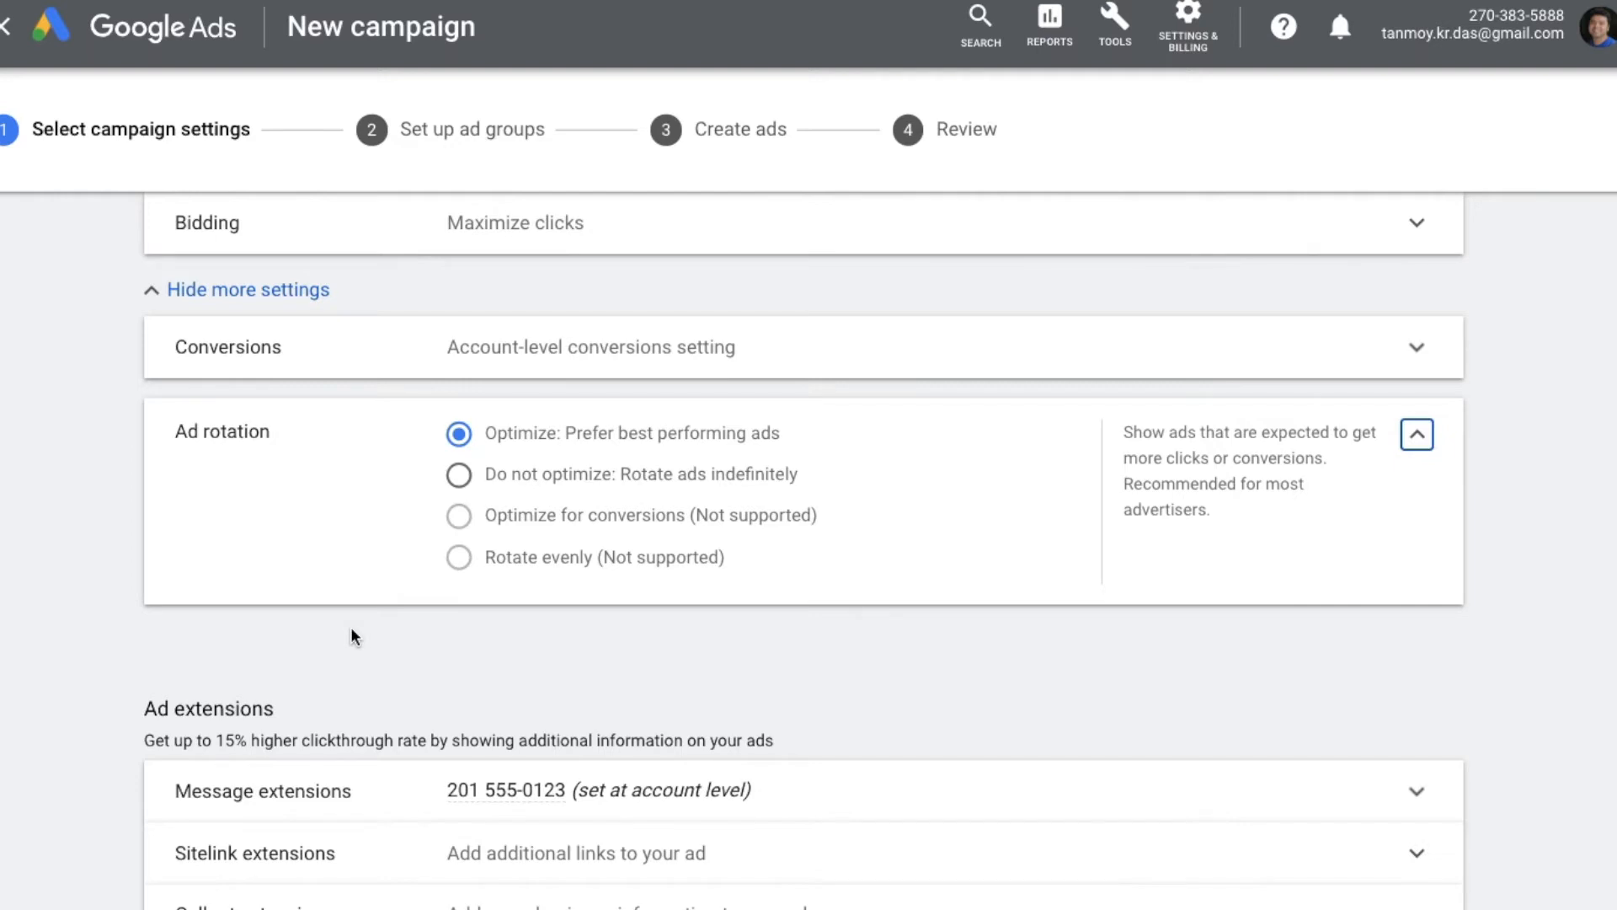
pyautogui.click(1416, 434)
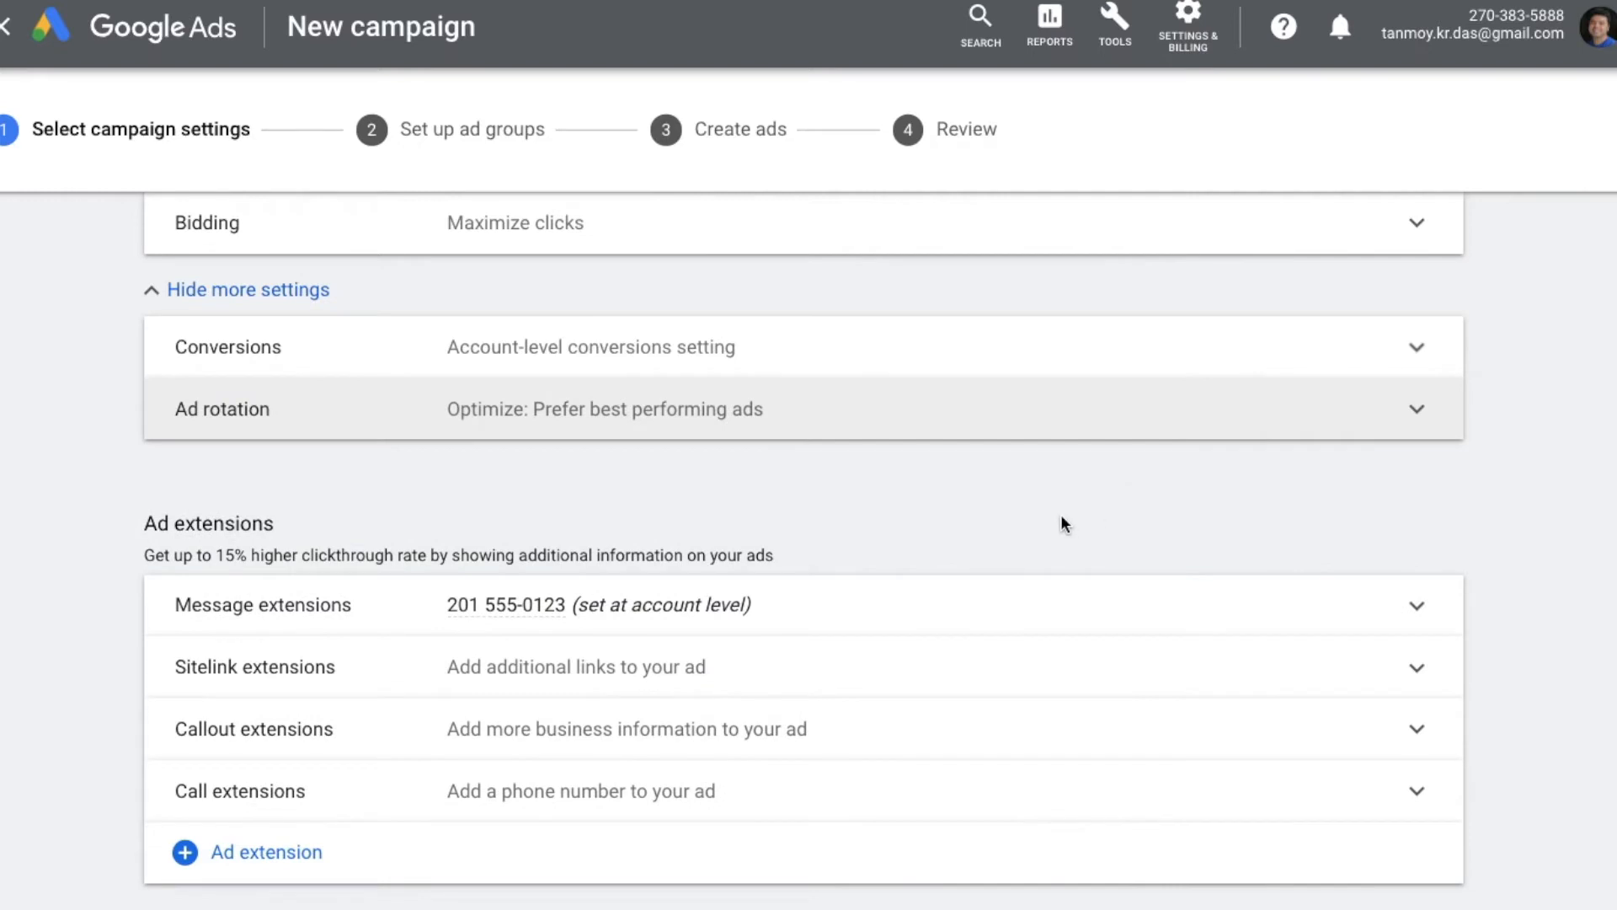
# Expand the Sitelink extensions section and start a new campaign-level sitelink extension
pyautogui.scroll(-2, 1062, 519)
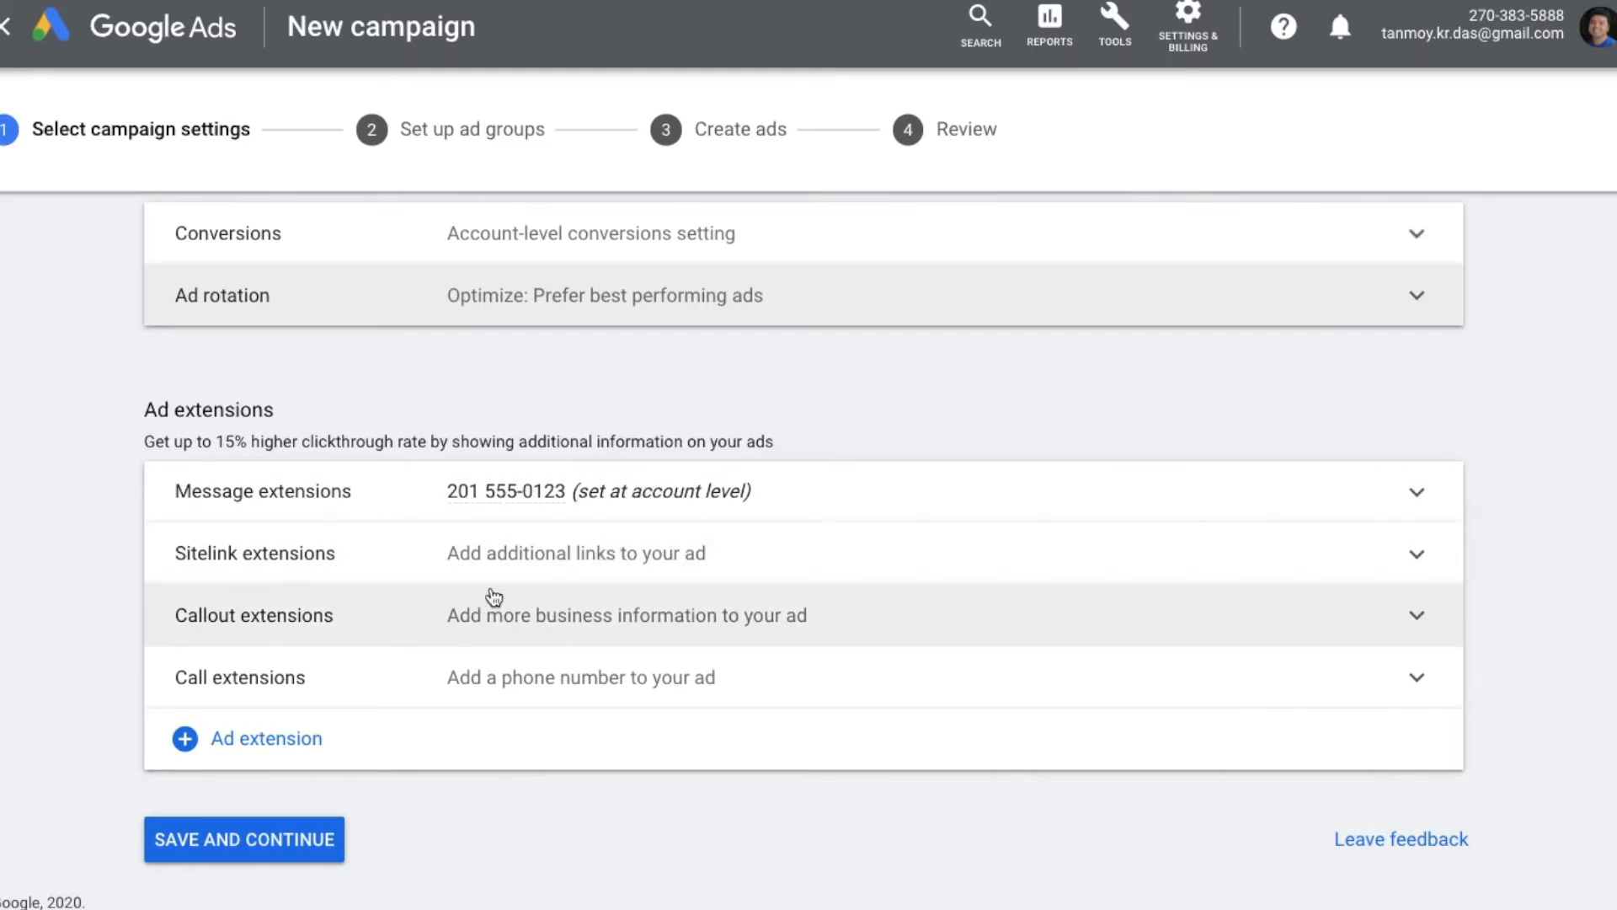
pyautogui.click(580, 581)
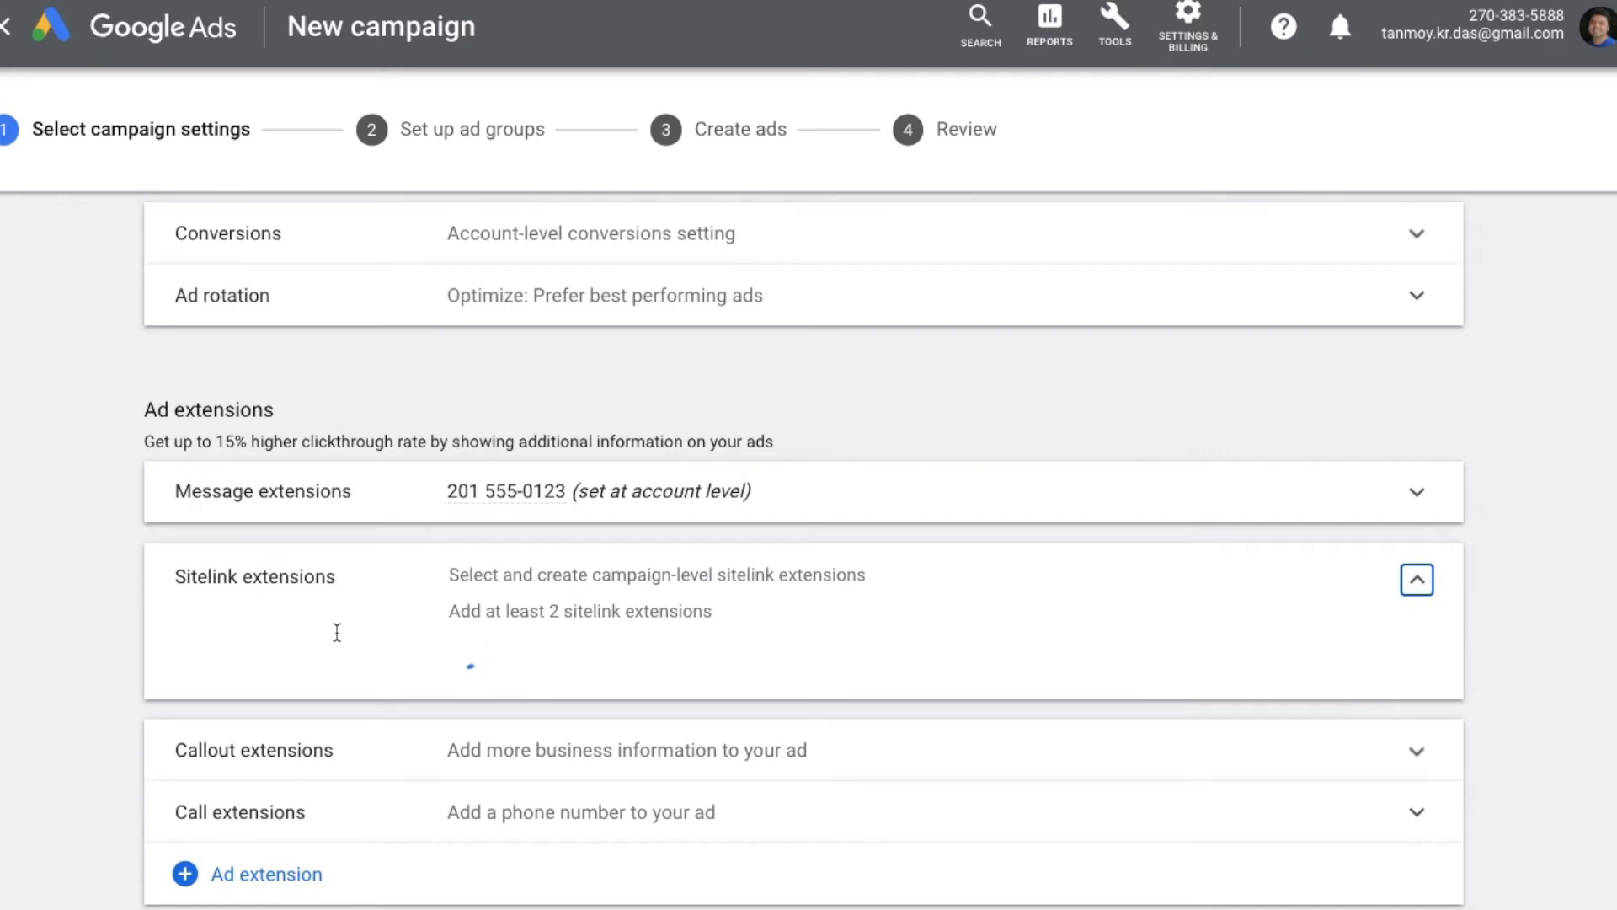
pyautogui.scroll(-3, 335, 640)
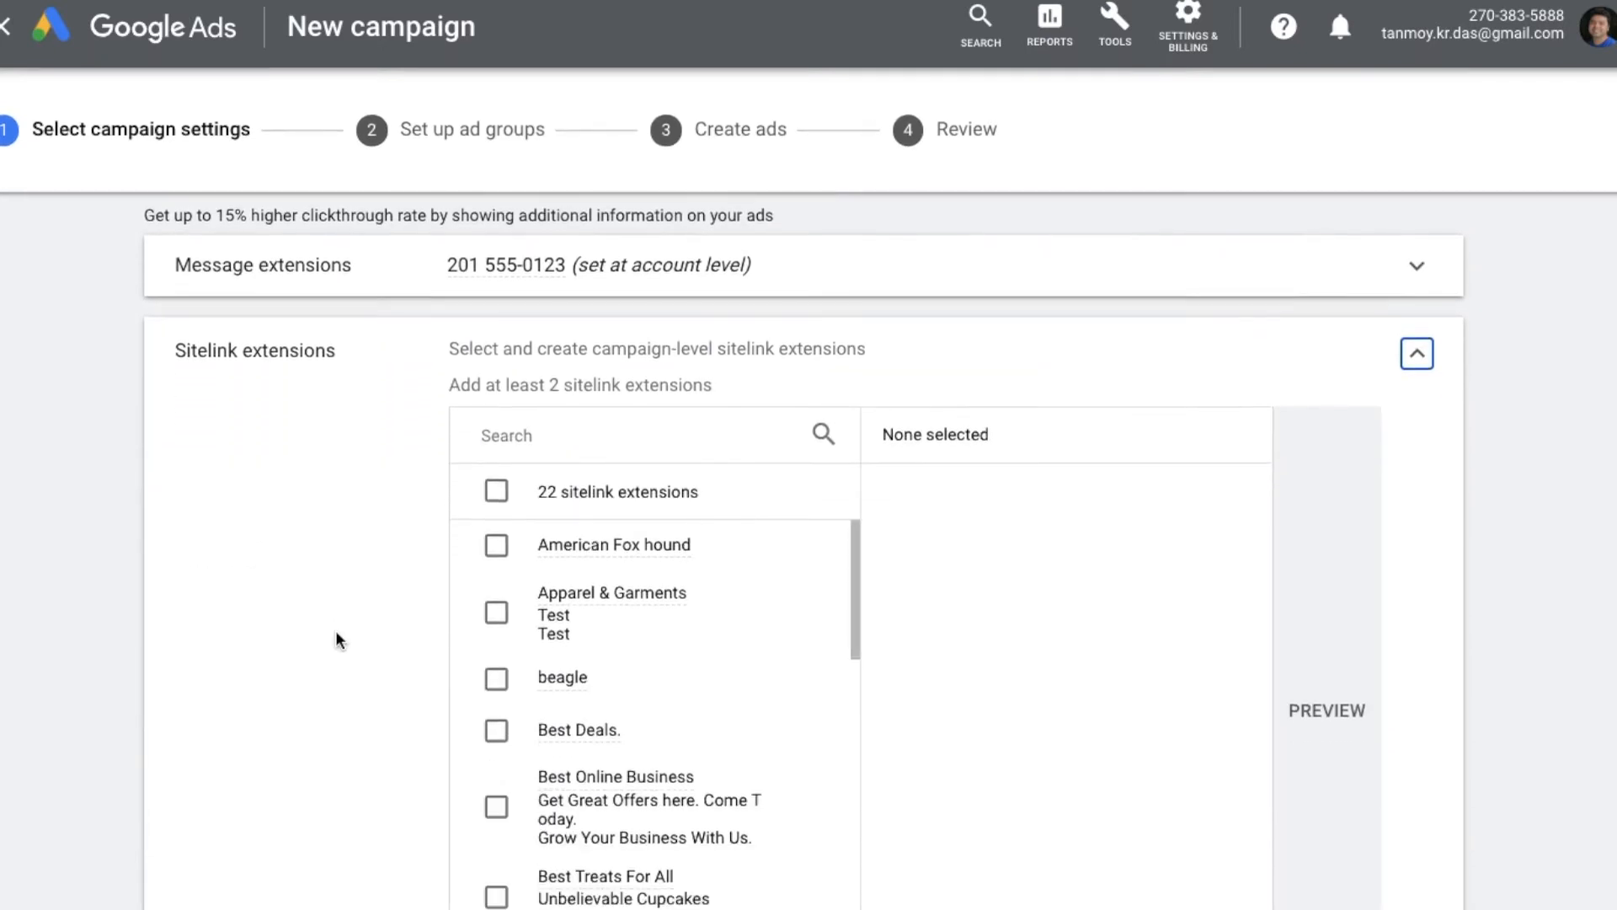
pyautogui.scroll(-1, 336, 639)
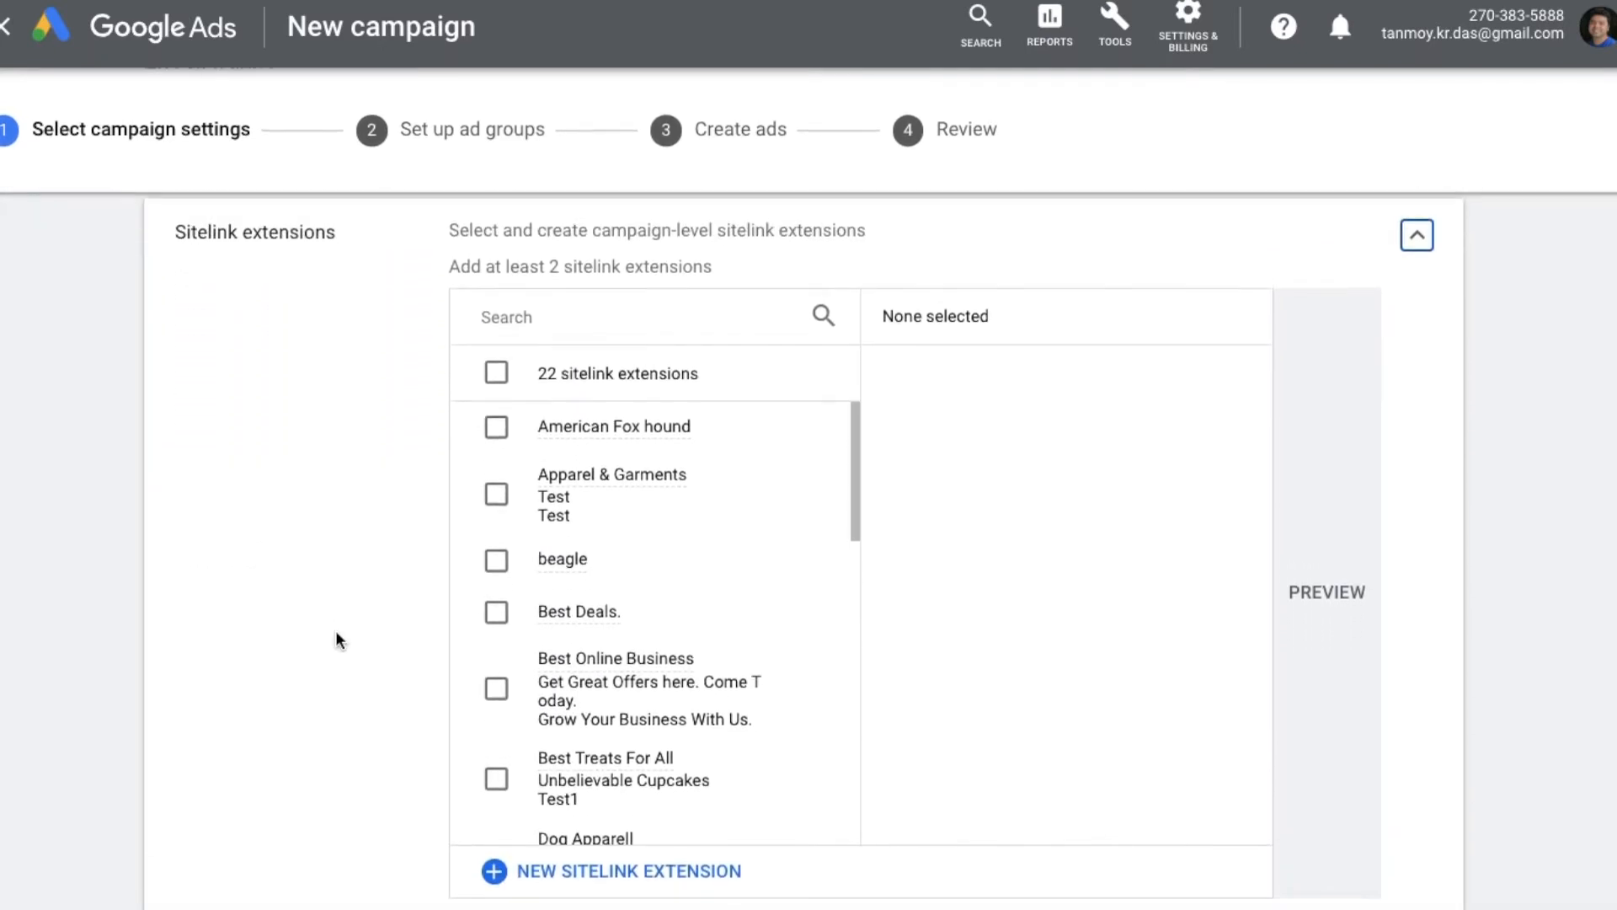
pyautogui.click(671, 896)
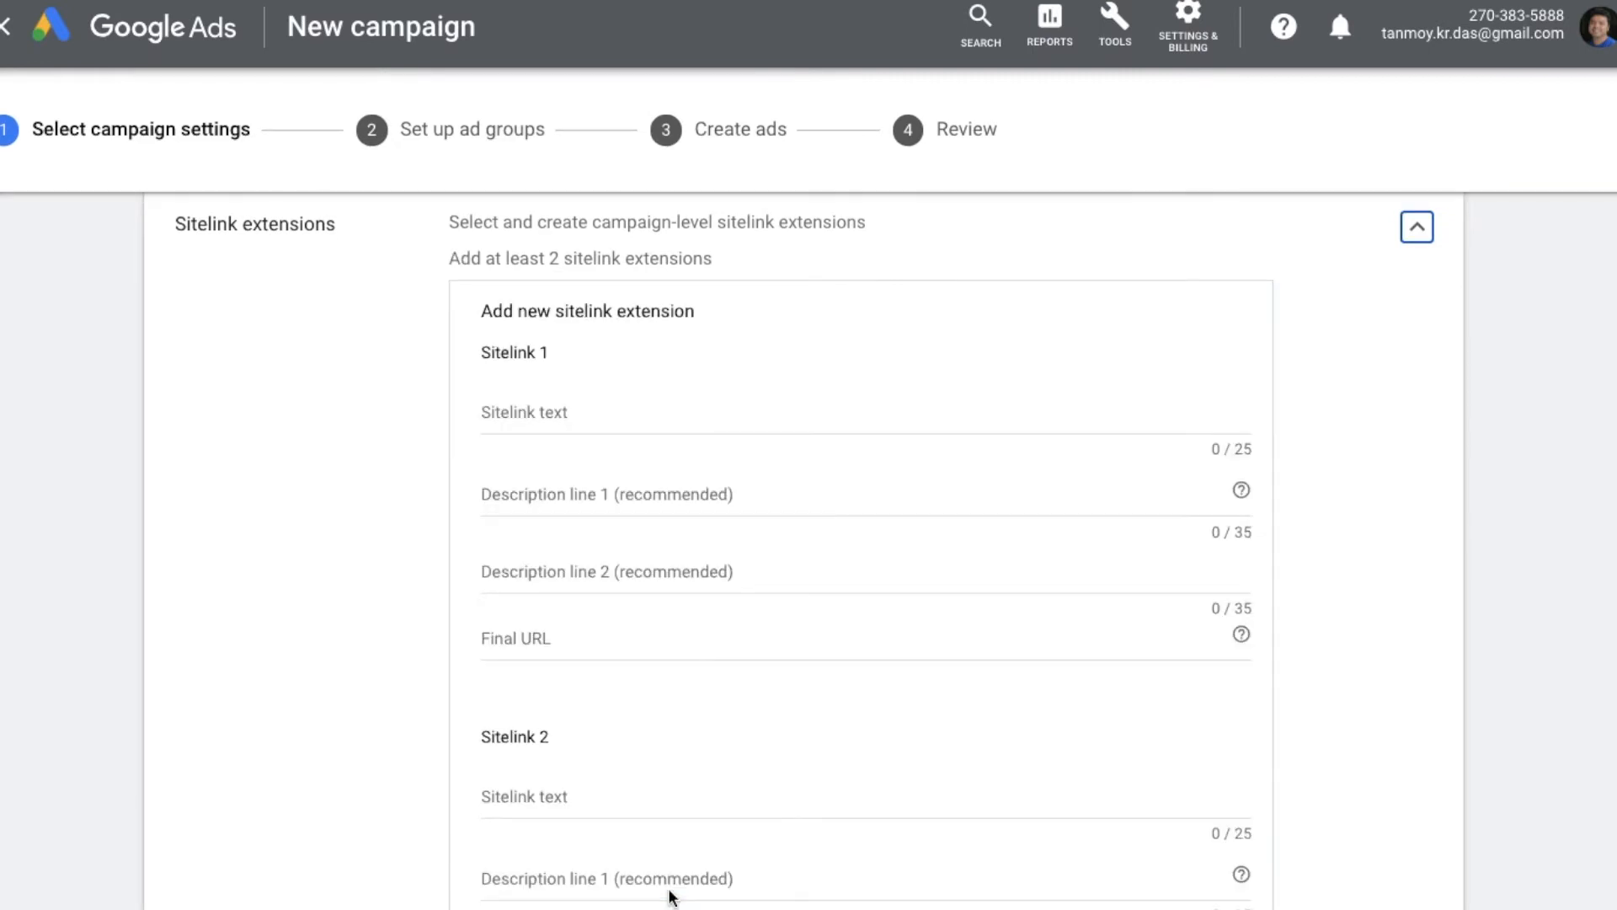
# Enter "Men's New Clothing" as the sitelink text of Sitelink 1
pyautogui.click(578, 417)
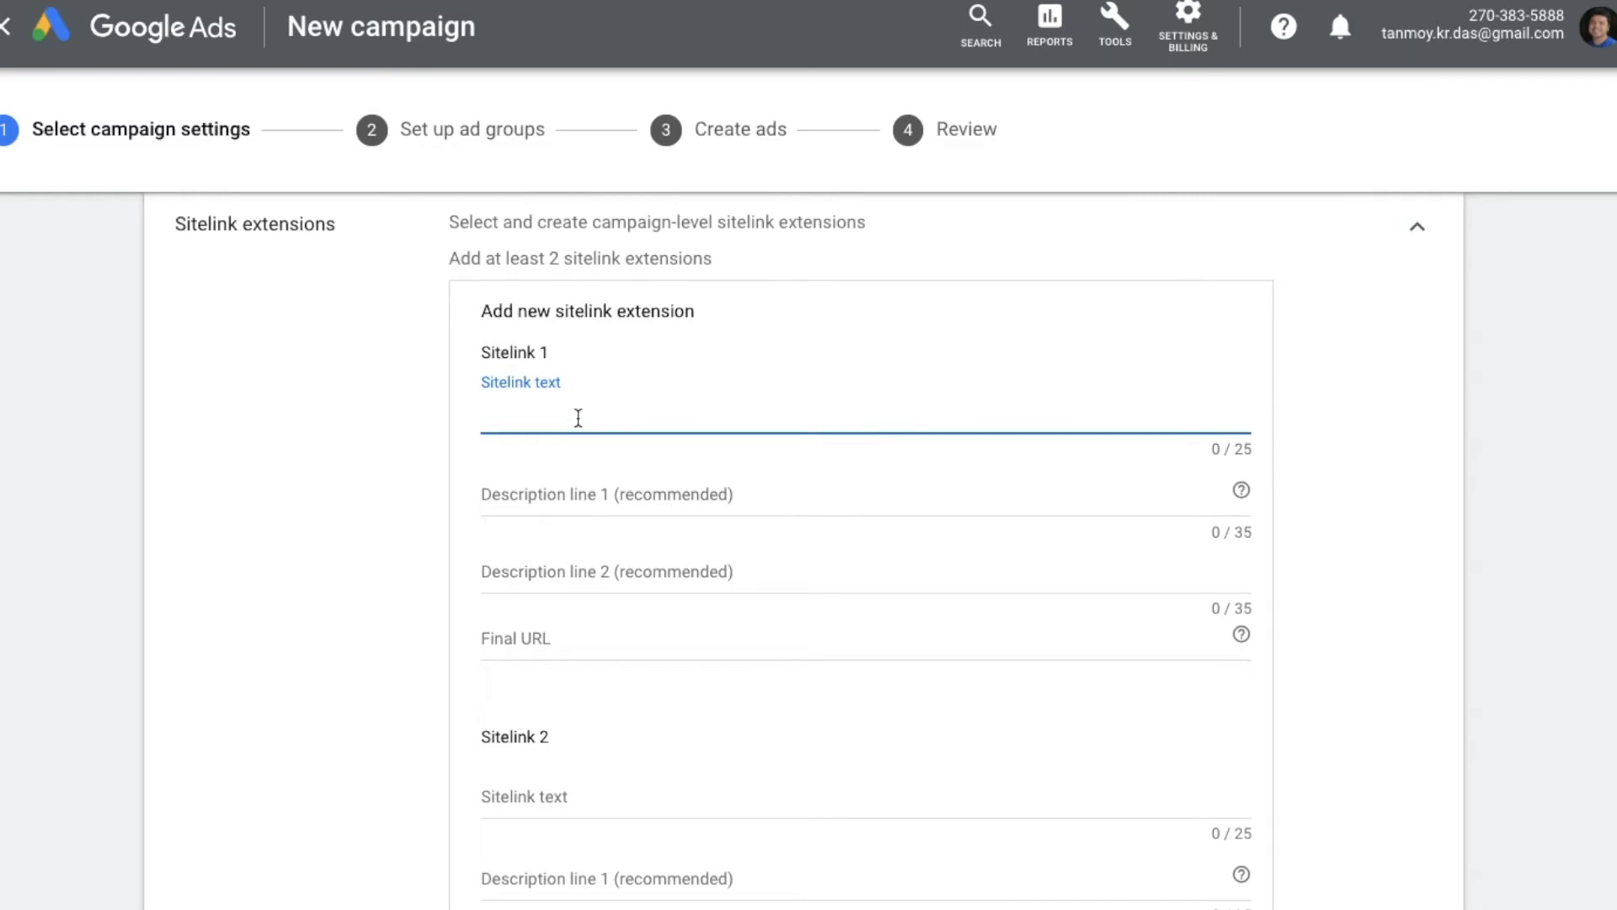
pyautogui.write("Men's New Clothing")
pyautogui.press('Tab')
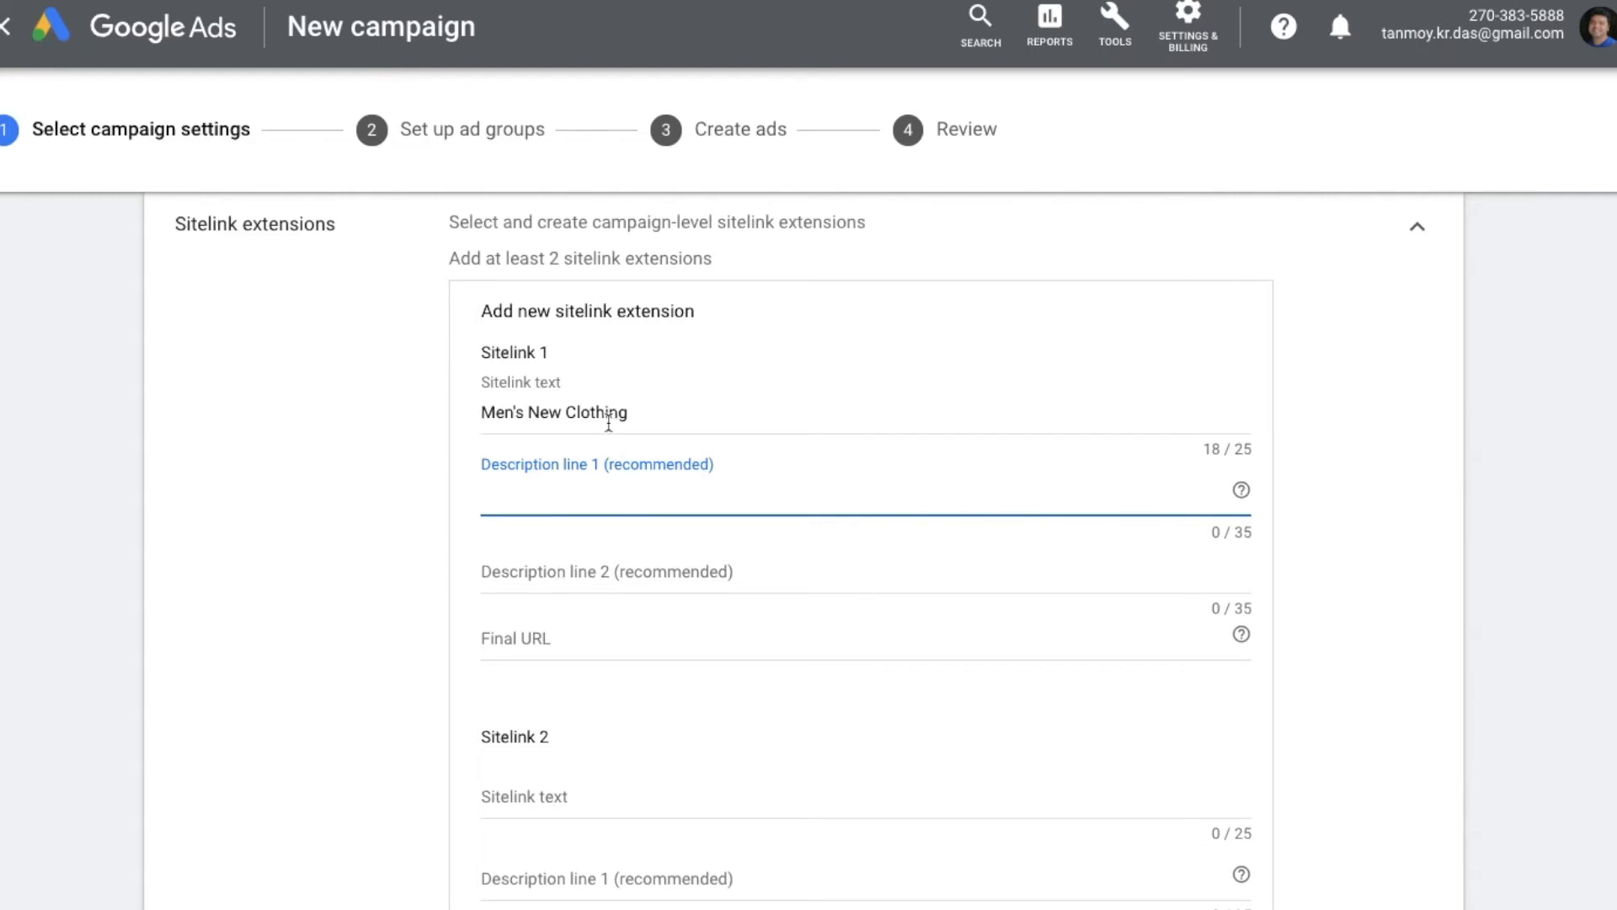
pyautogui.click(528, 637)
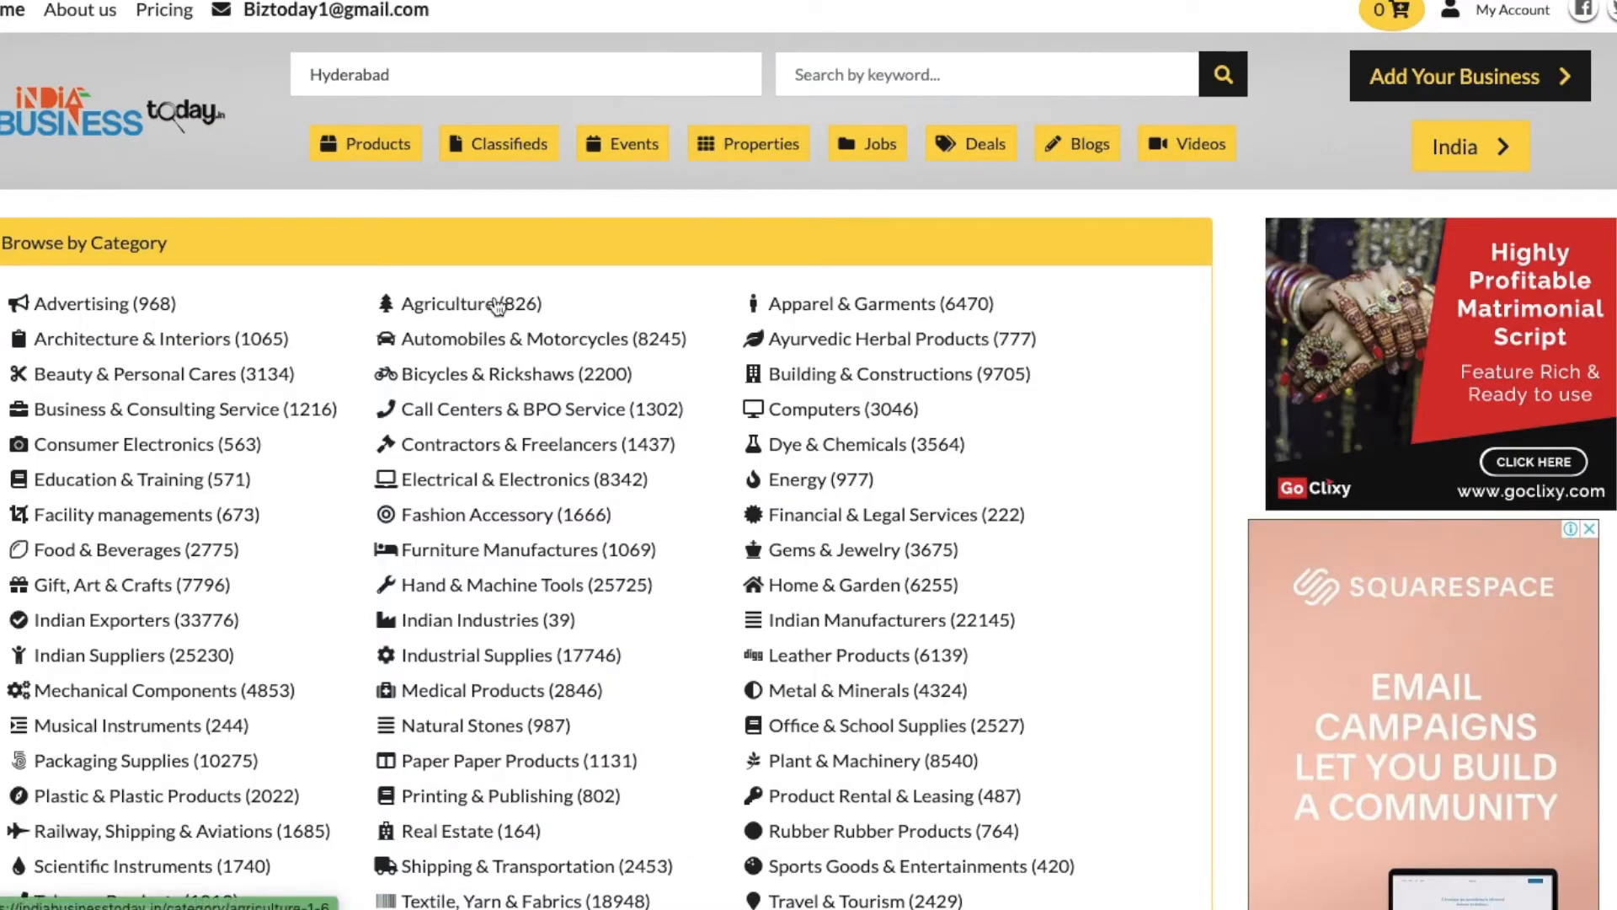
pyautogui.click(479, 307)
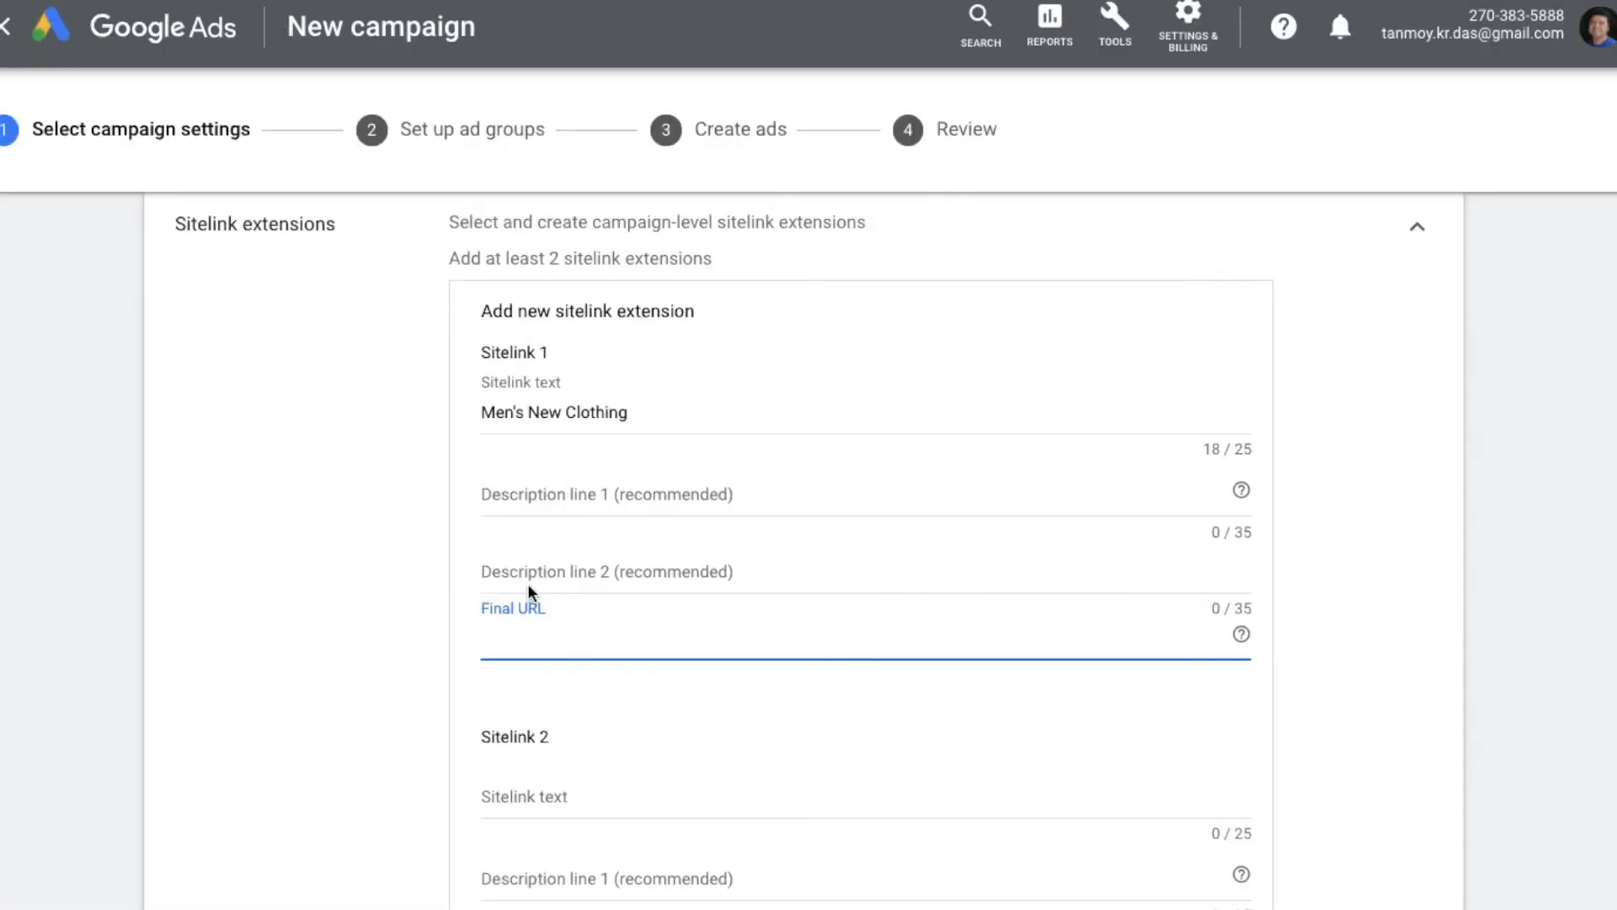
pyautogui.write('https://indiabusinesstoday.in/category/agriculture-1-6')
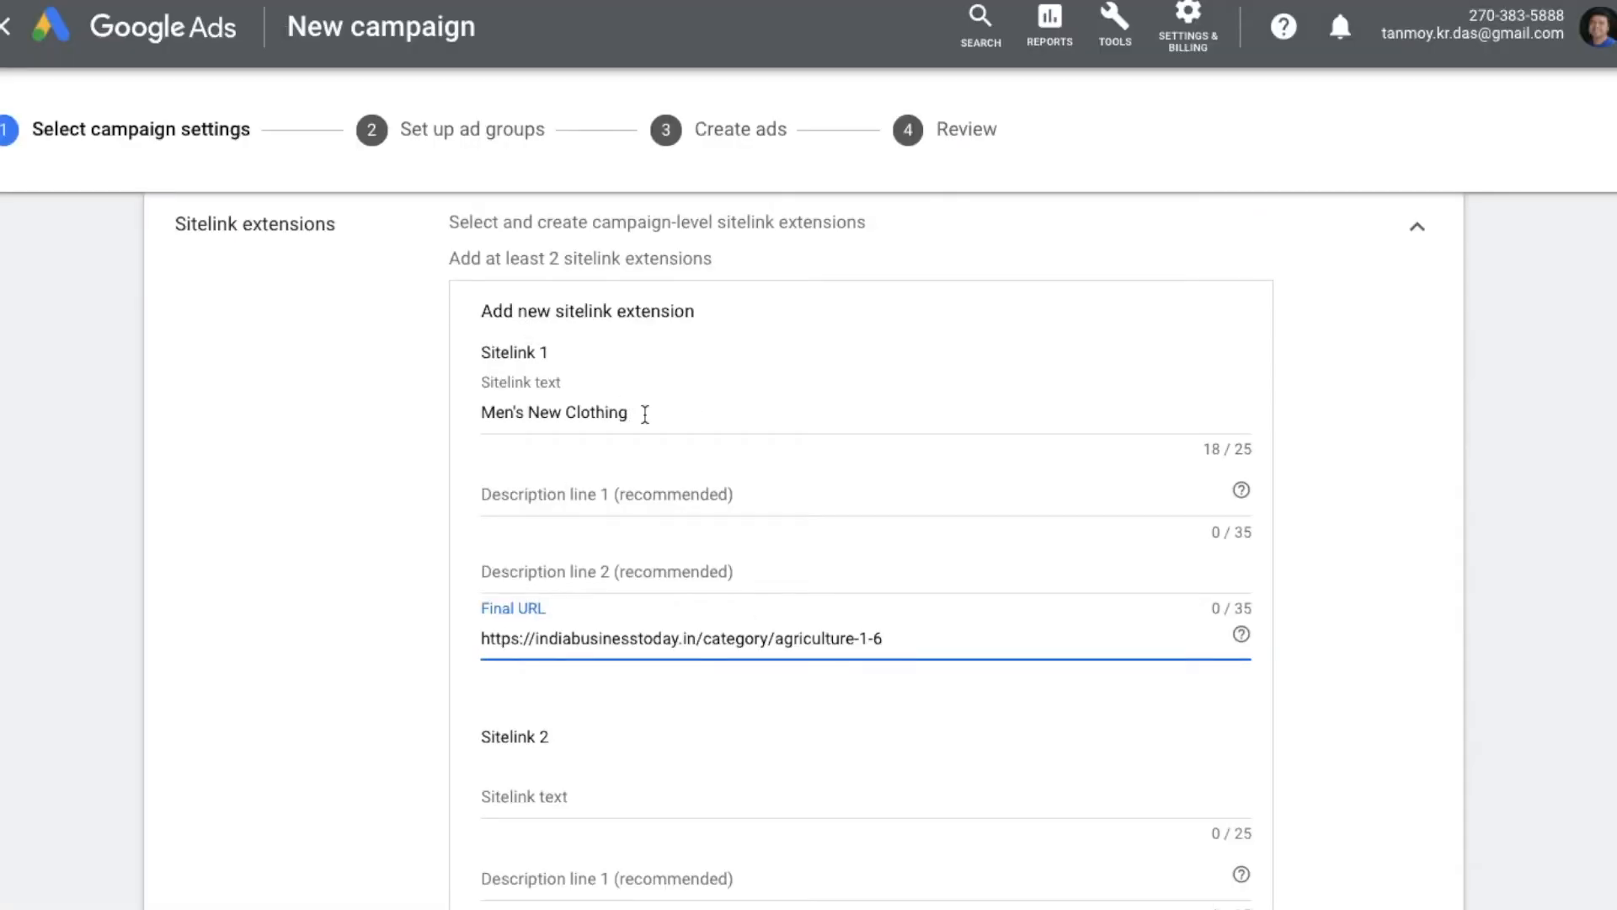
# Replace the sitelink text of Sitelink 1 with "Agriculture Business", within the 25-character limit
pyautogui.moveTo(631, 413); pyautogui.dragTo(424, 412)
pyautogui.write('Age')
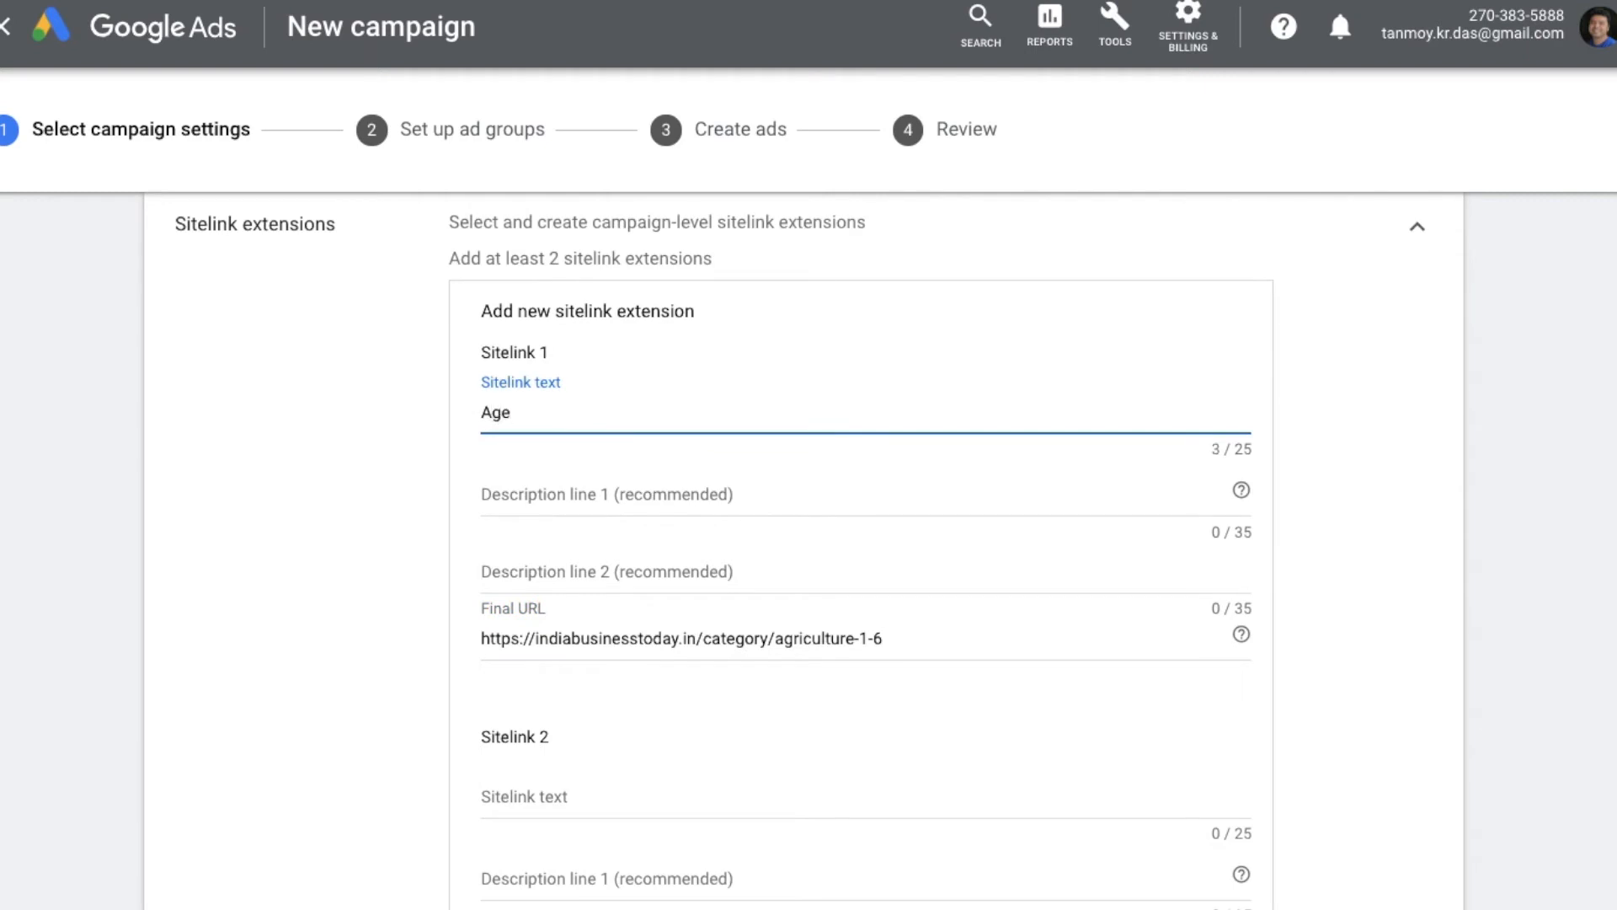
pyautogui.press('BackSpace')
pyautogui.write('riculture Business Directory')
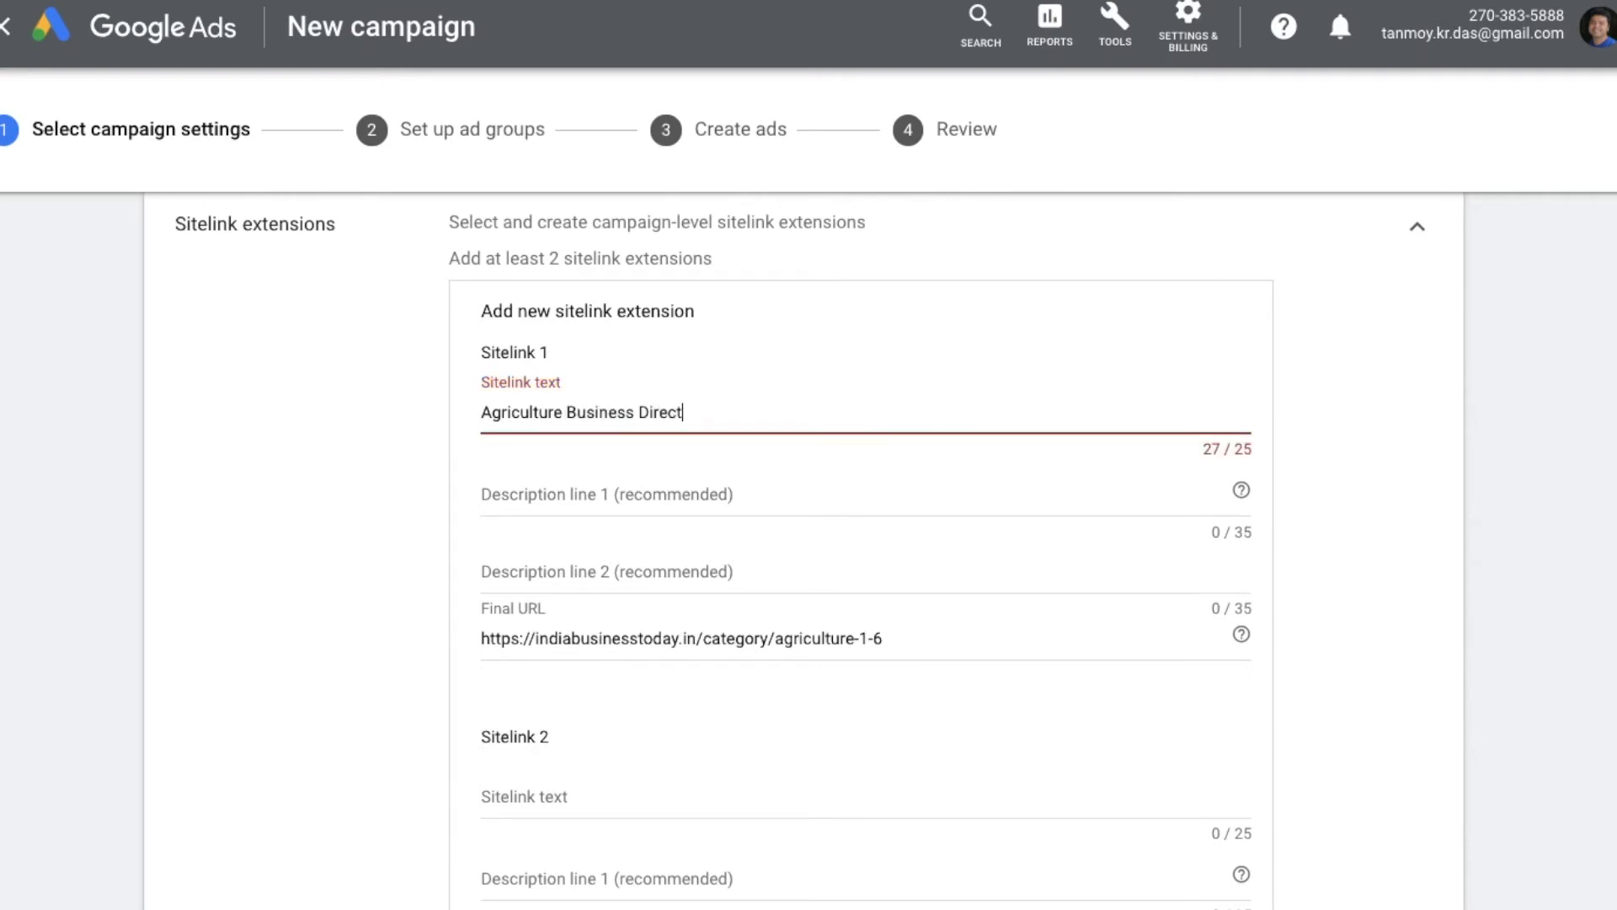
pyautogui.press('BackSpace')
pyautogui.press('BackSpace')
pyautogui.press('BackSpace')
pyautogui.press('BackSpace')
pyautogui.press('BackSpace')
pyautogui.press('BackSpace')
pyautogui.press('BackSpace')
pyautogui.press('BackSpace')
pyautogui.press('BackSpace')
pyautogui.press('BackSpace')
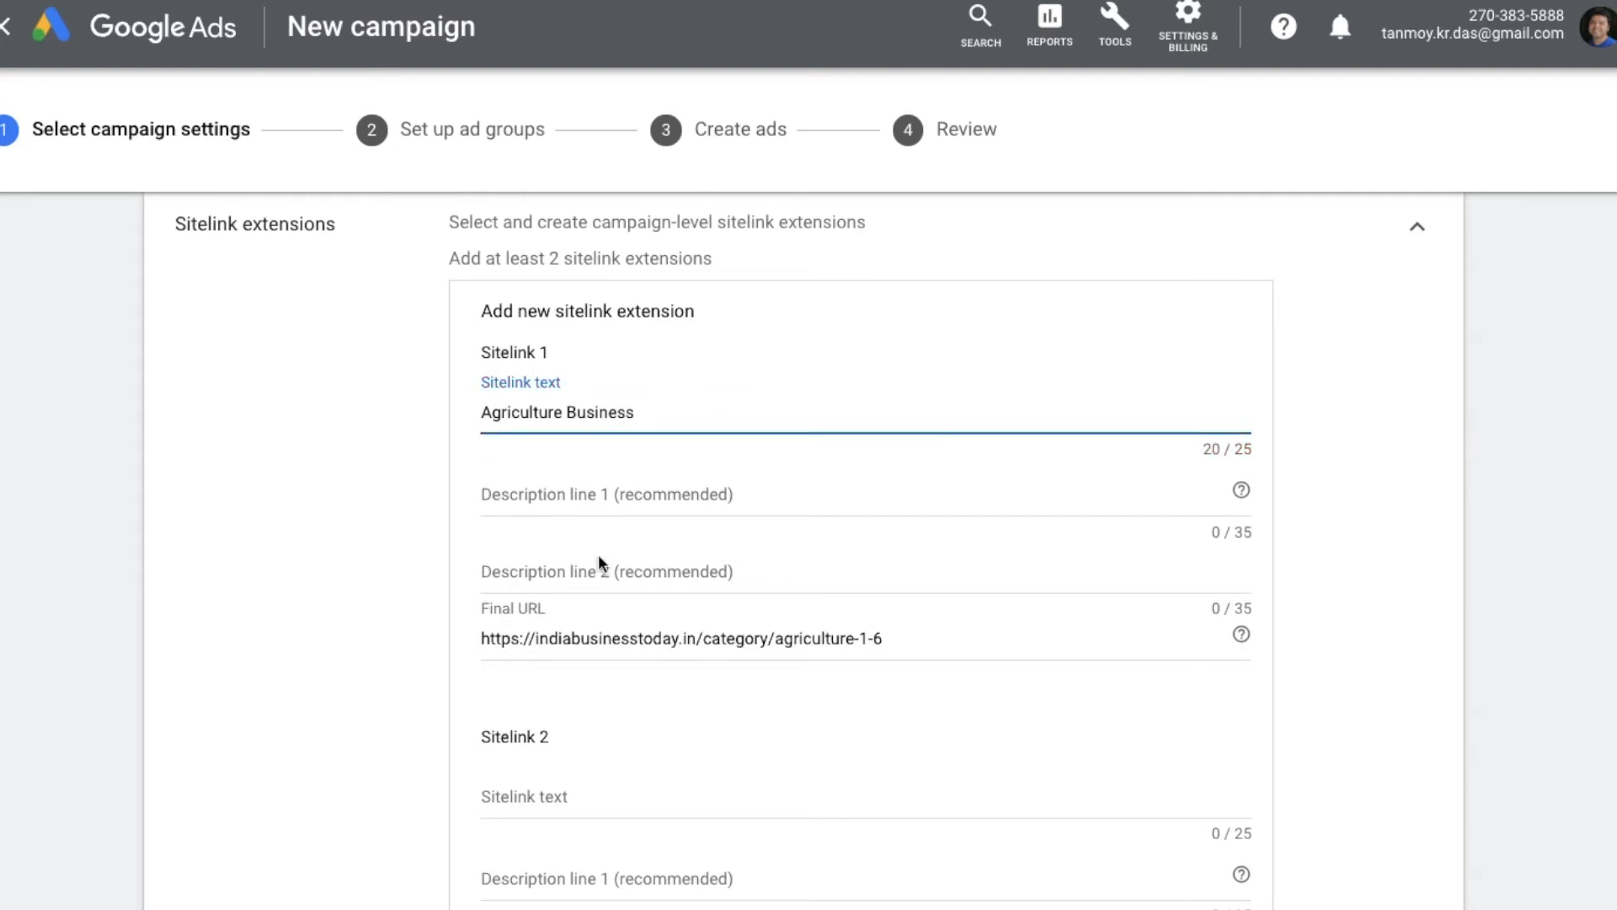
# Go to the India Business Today website and open its Industrial Supplies category page to get the URL for Sitelink 2
pyautogui.scroll(-1, 646, 705)
pyautogui.scroll(-2, 644, 695)
pyautogui.click(546, 625)
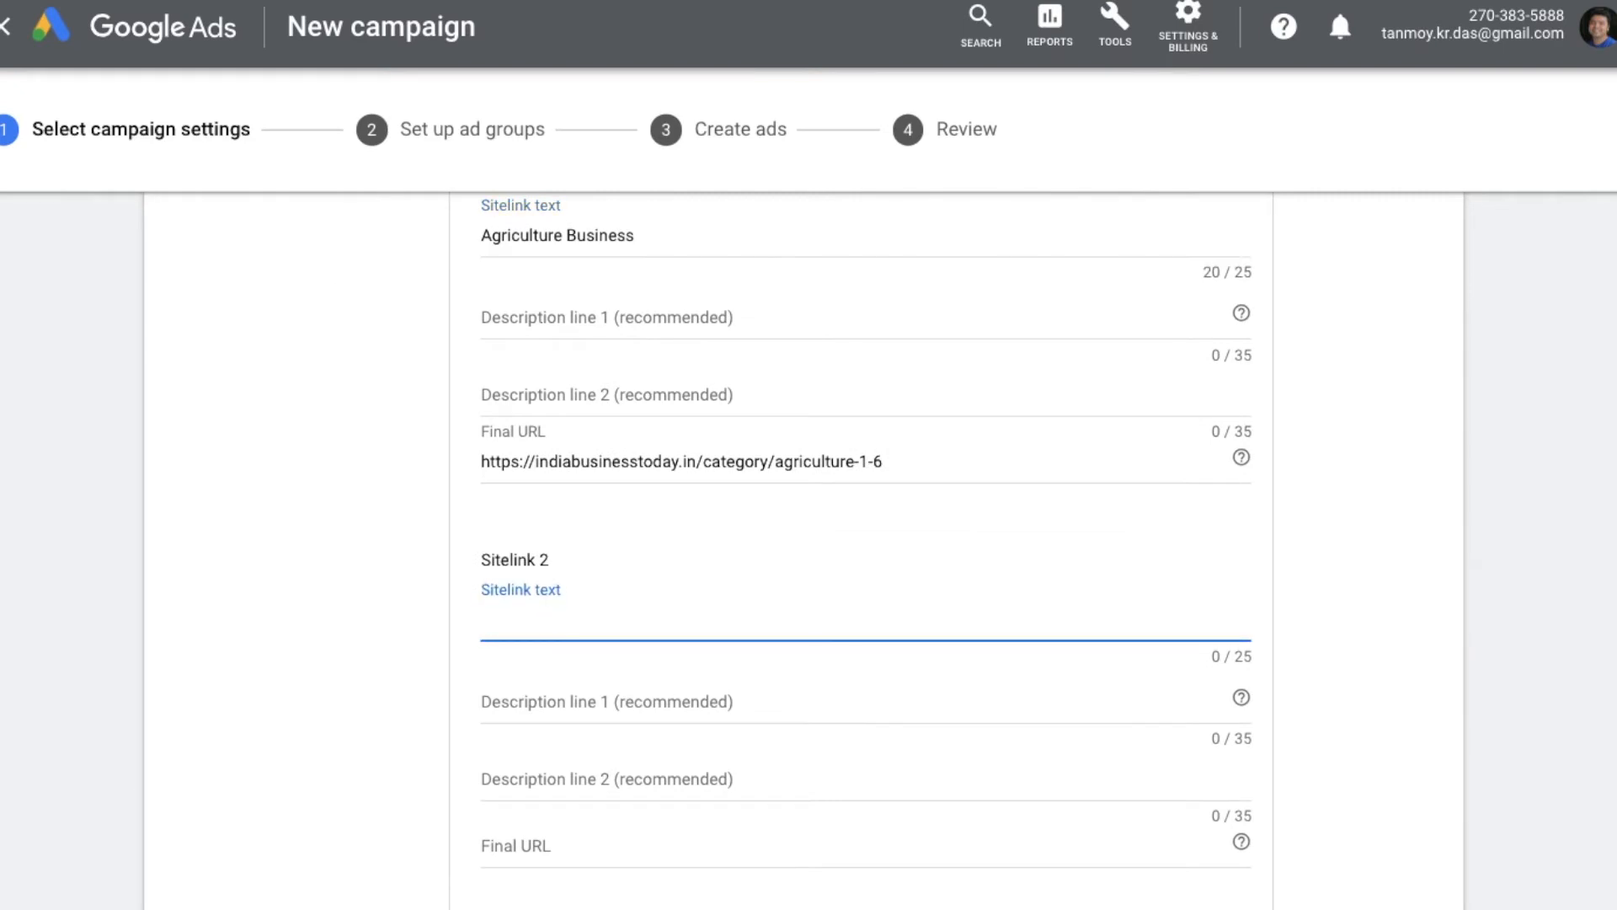
pyautogui.hotkey('ctrl', 'Tab')
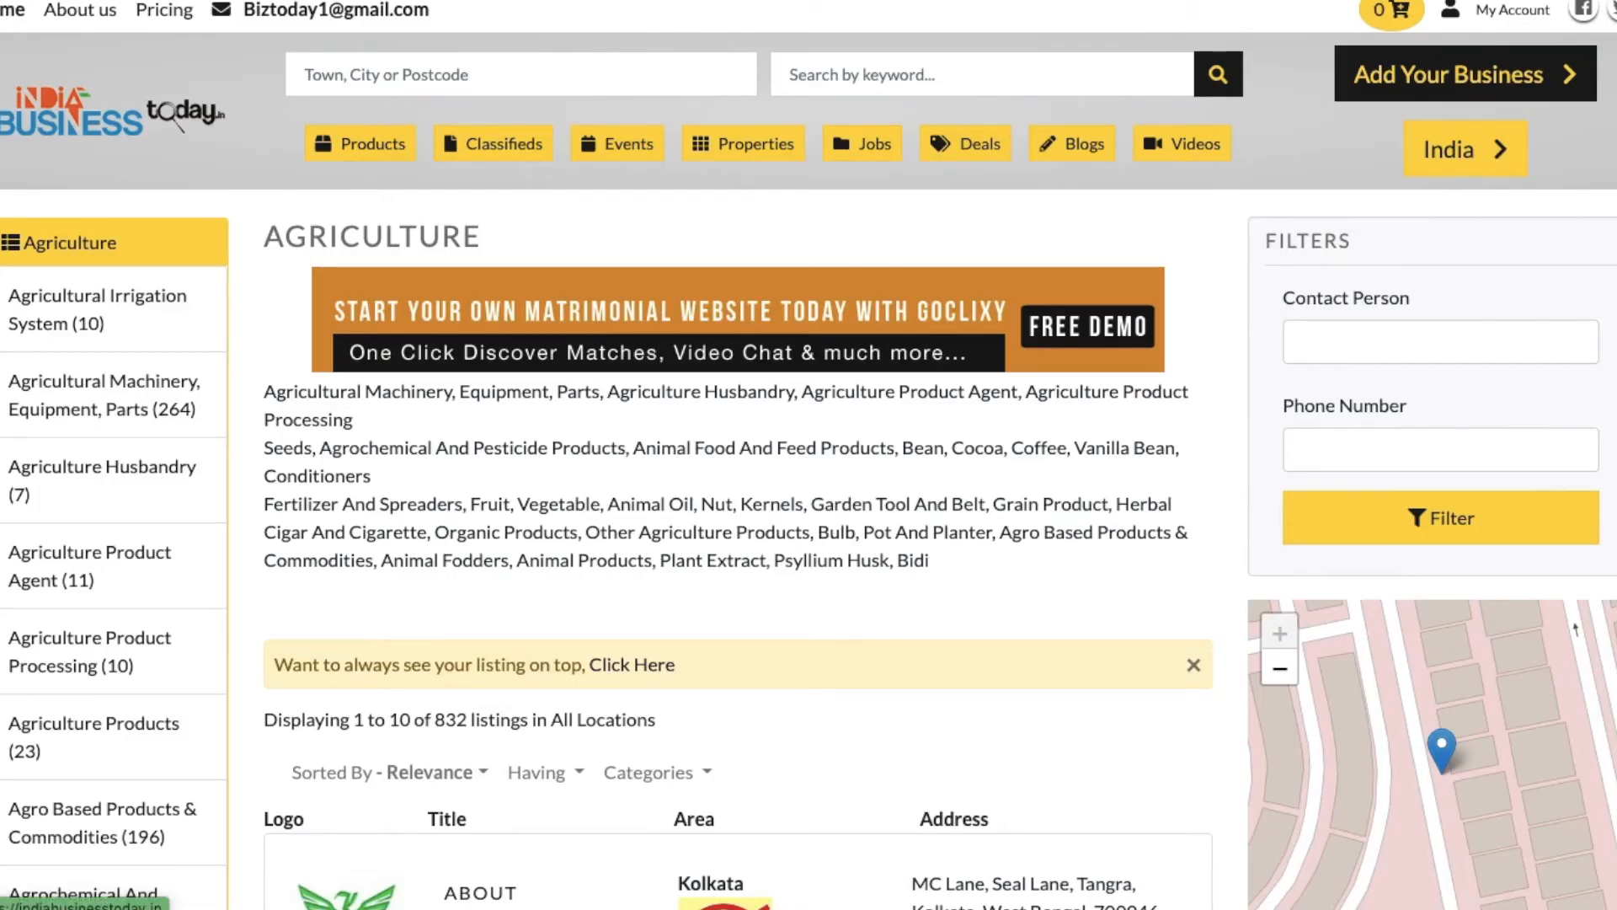
pyautogui.hotkey('alt', 'Left')
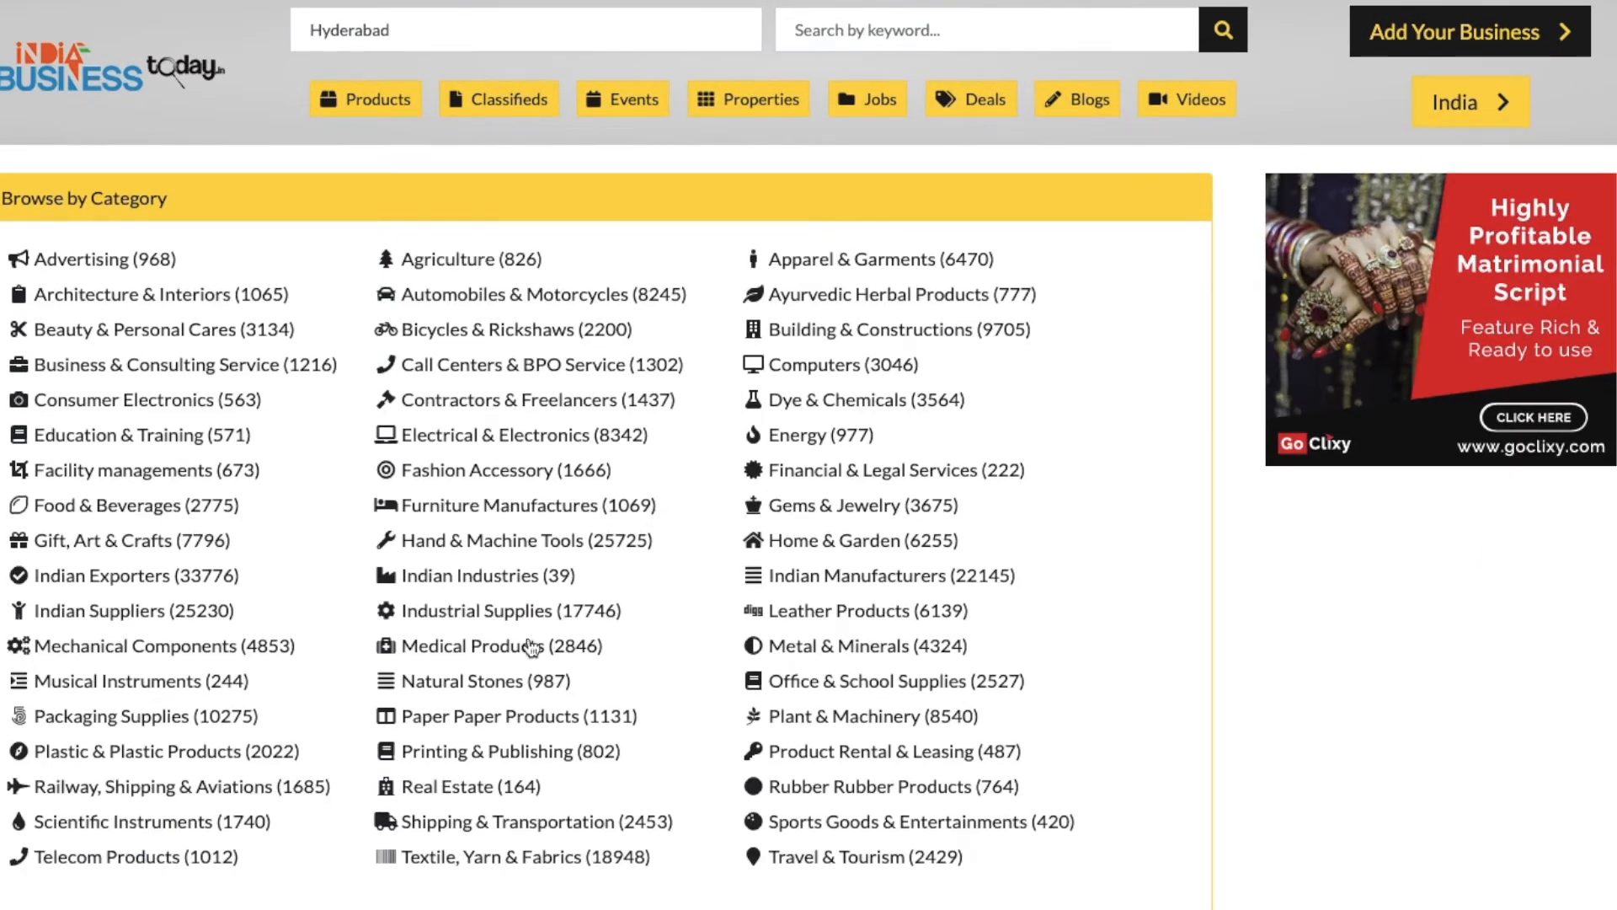
pyautogui.click(476, 618)
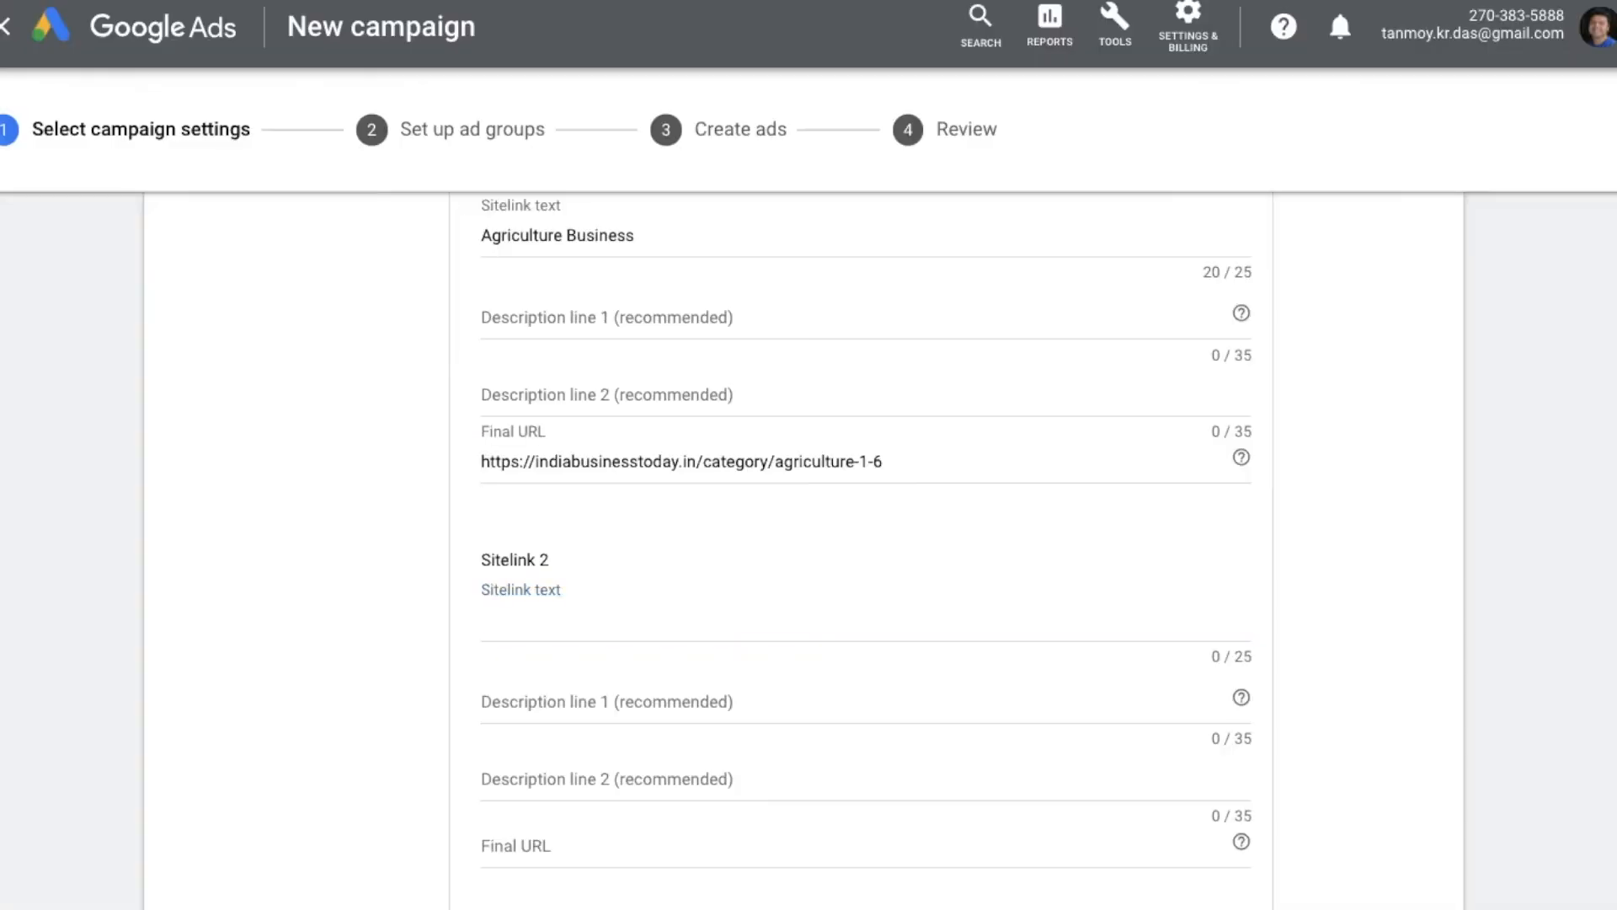
pyautogui.click(594, 620)
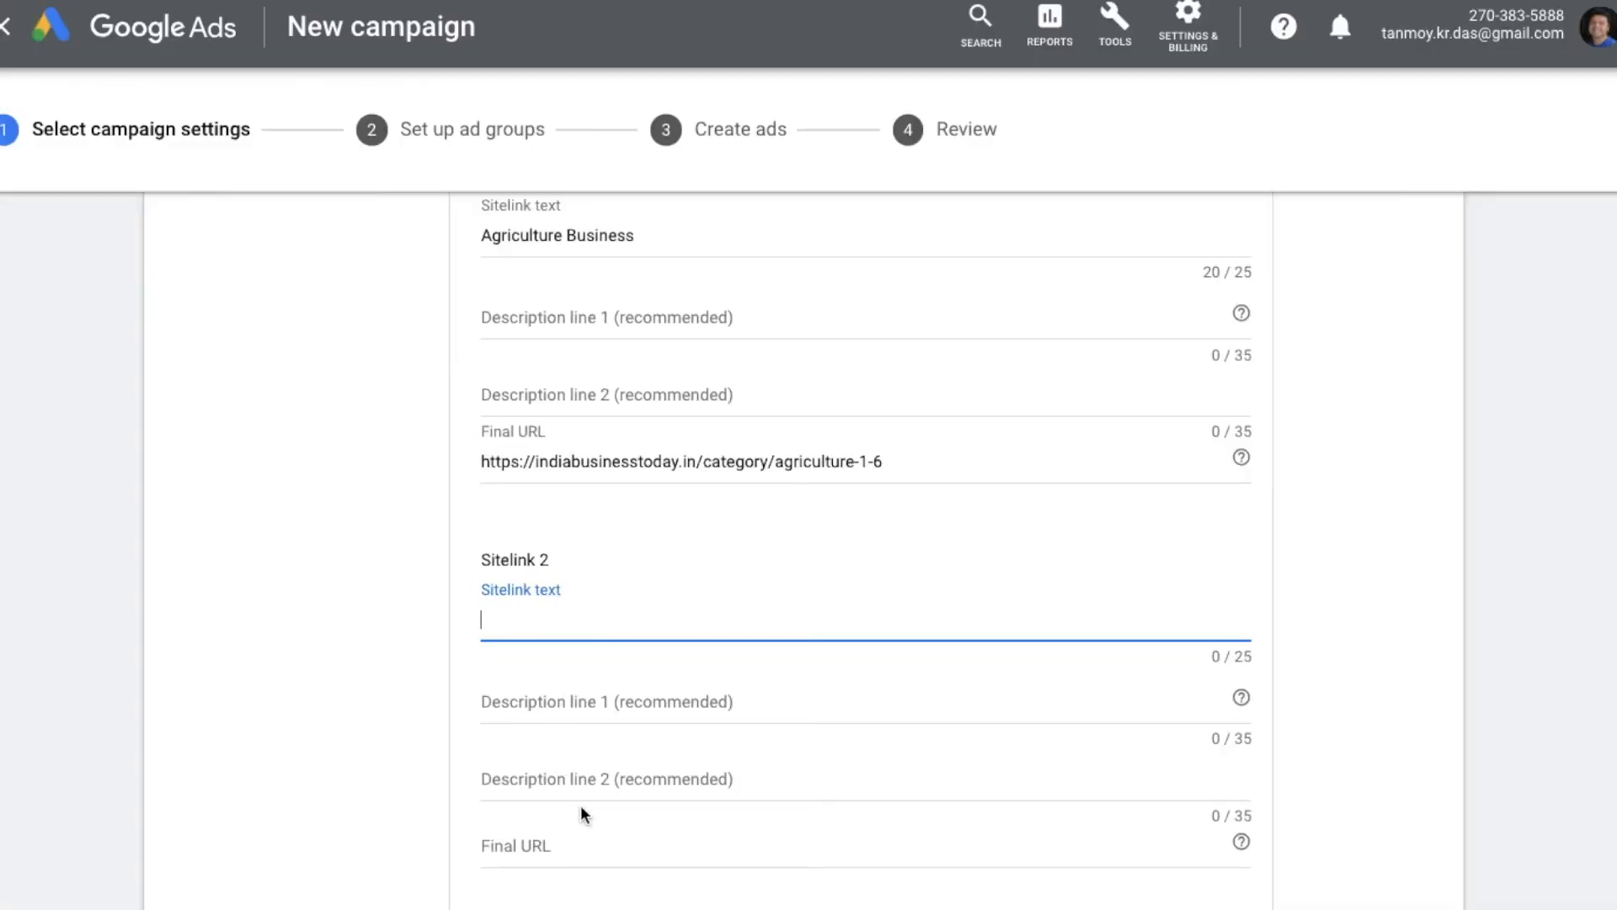
pyautogui.click(530, 849)
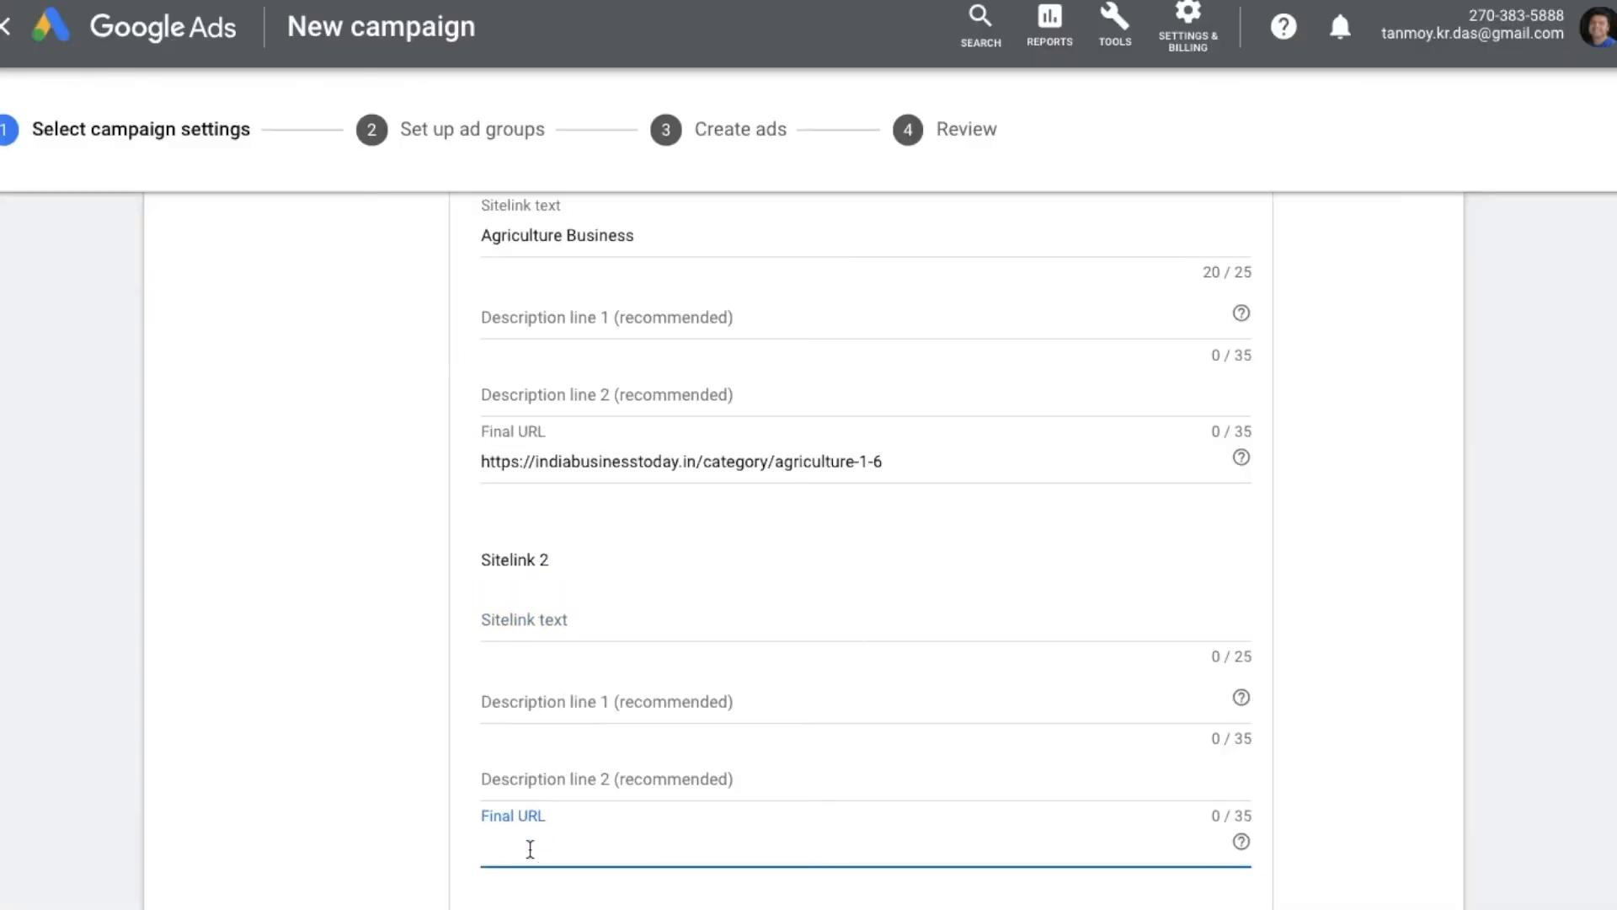
pyautogui.write('https://indiabusinesstoday.in/category/industrial-supplies-1-576')
pyautogui.click(540, 615)
pyautogui.write('Indus')
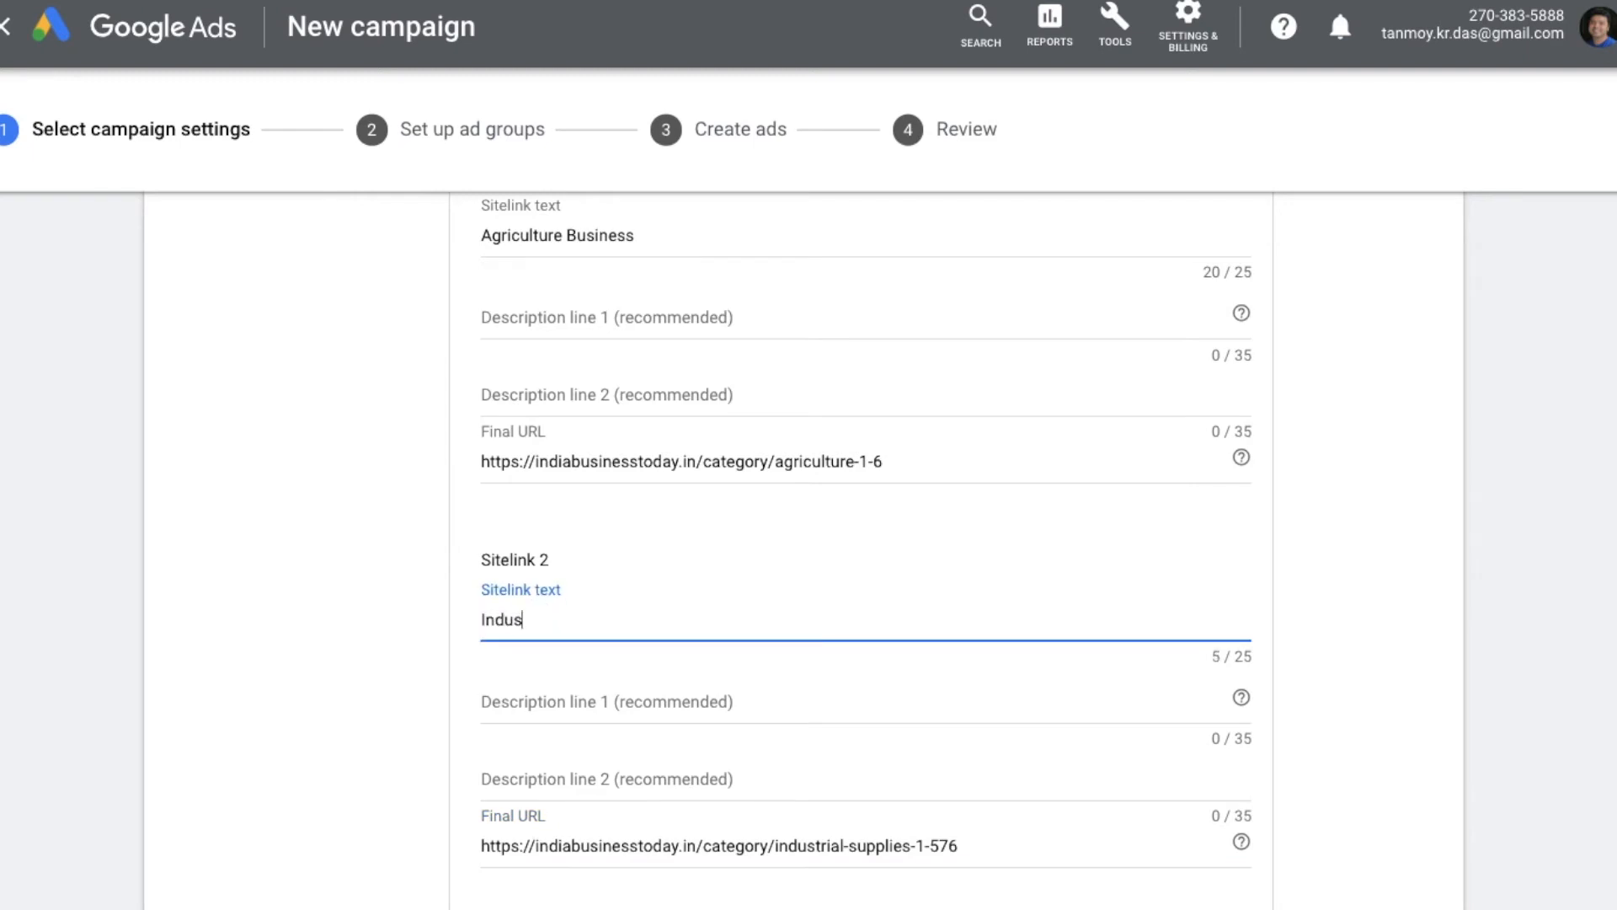
pyautogui.write('trial Supplies')
pyautogui.scroll(-2, 387, 674)
pyautogui.scroll(-2, 386, 673)
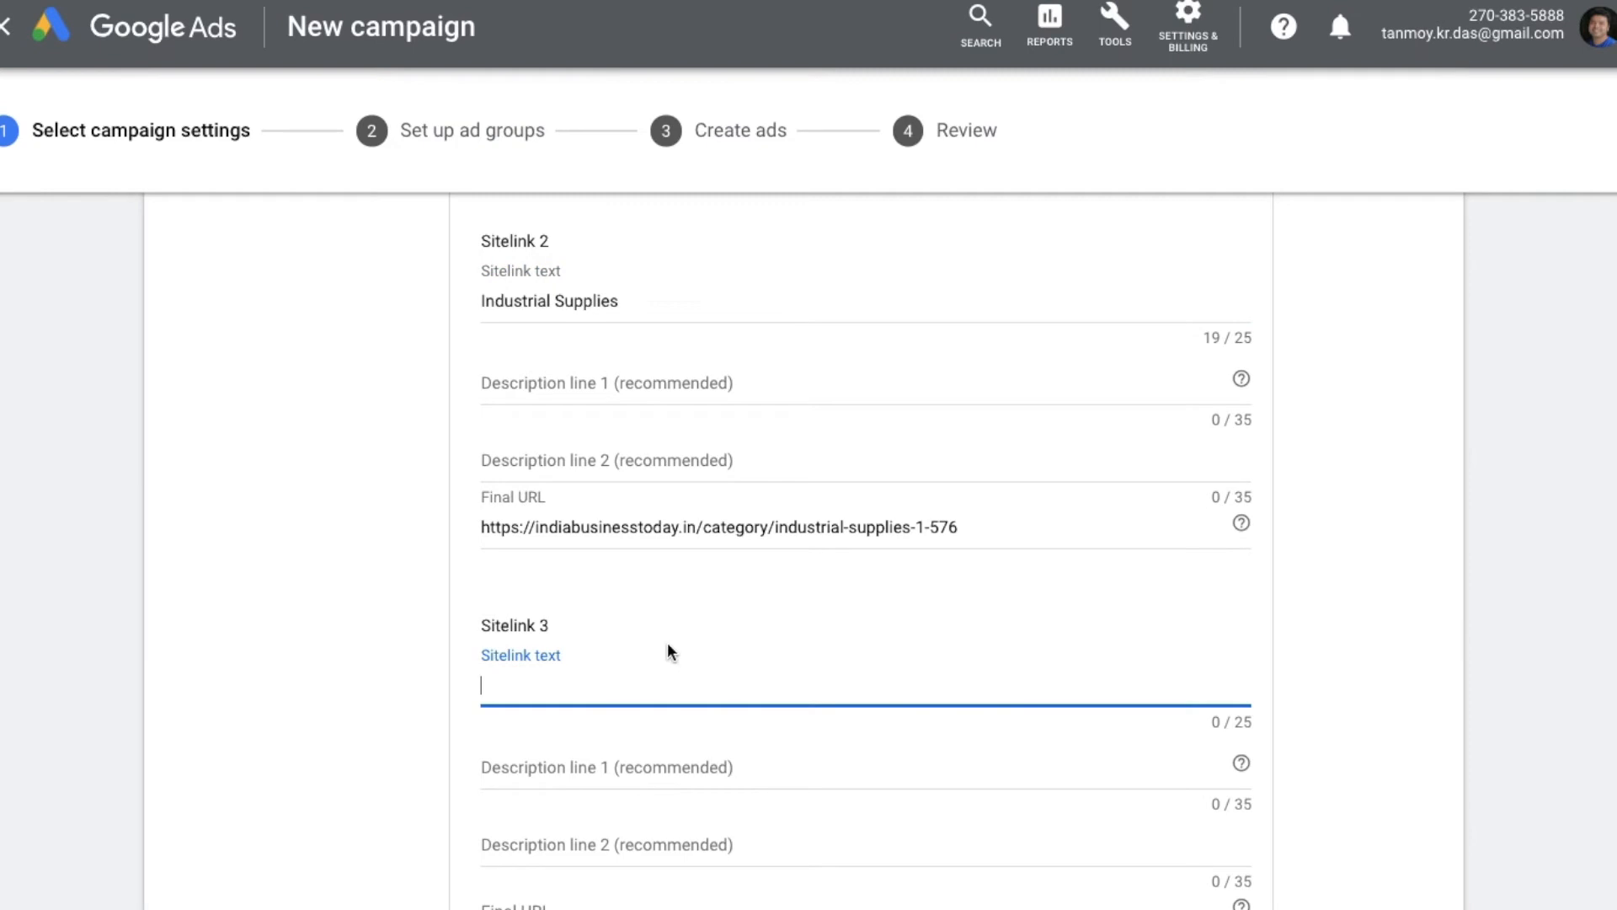
pyautogui.scroll(-2, 726, 642)
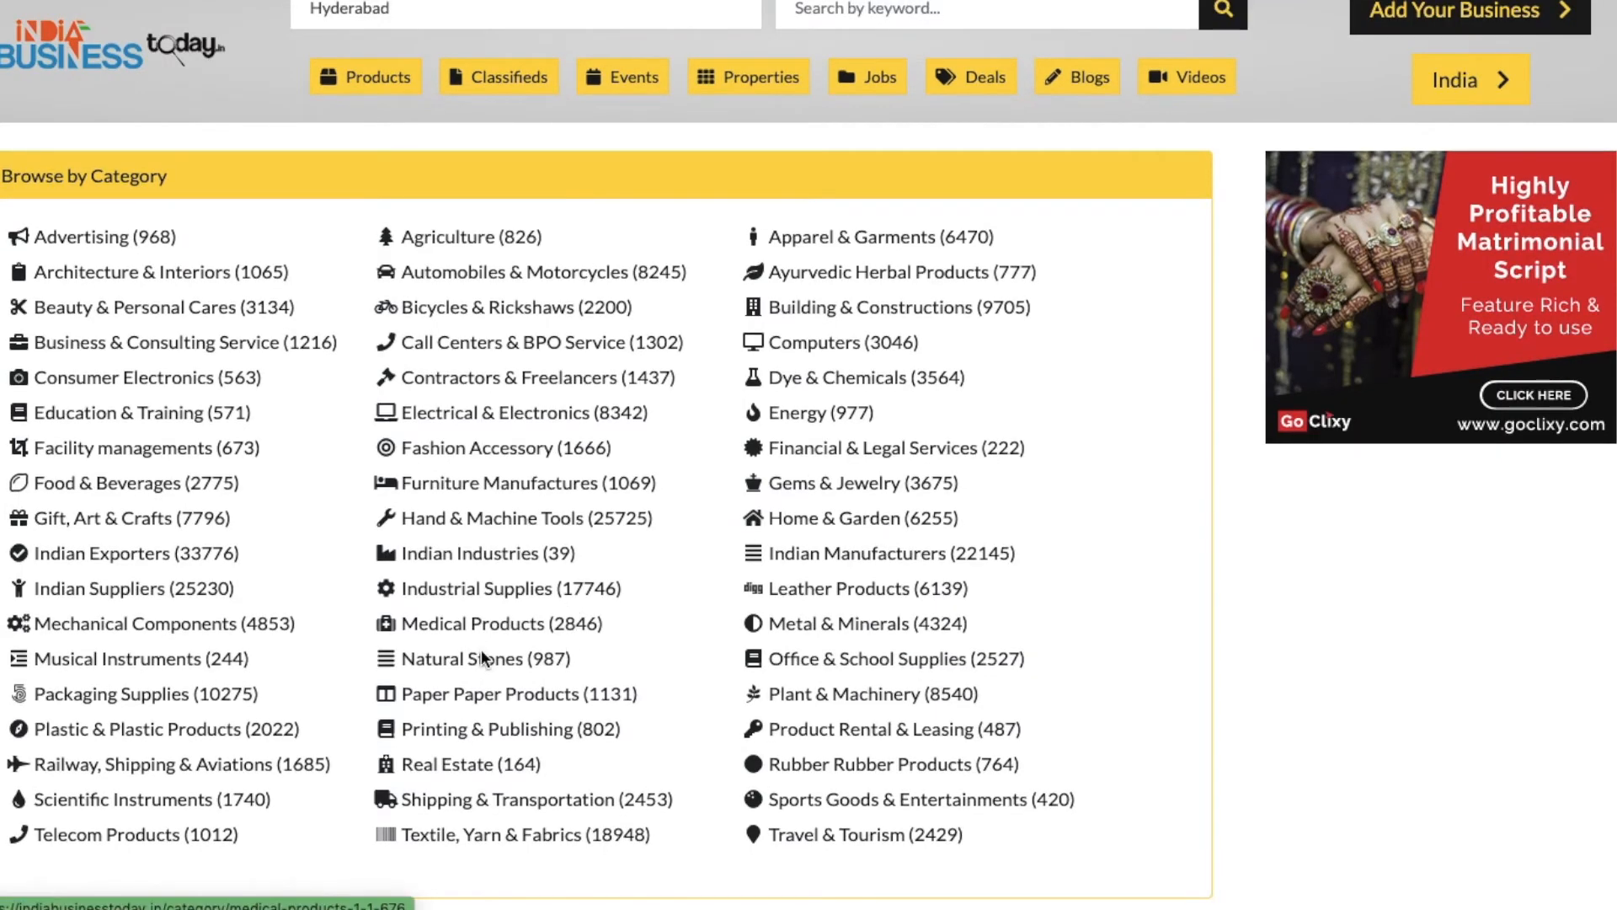
pyautogui.click(853, 523)
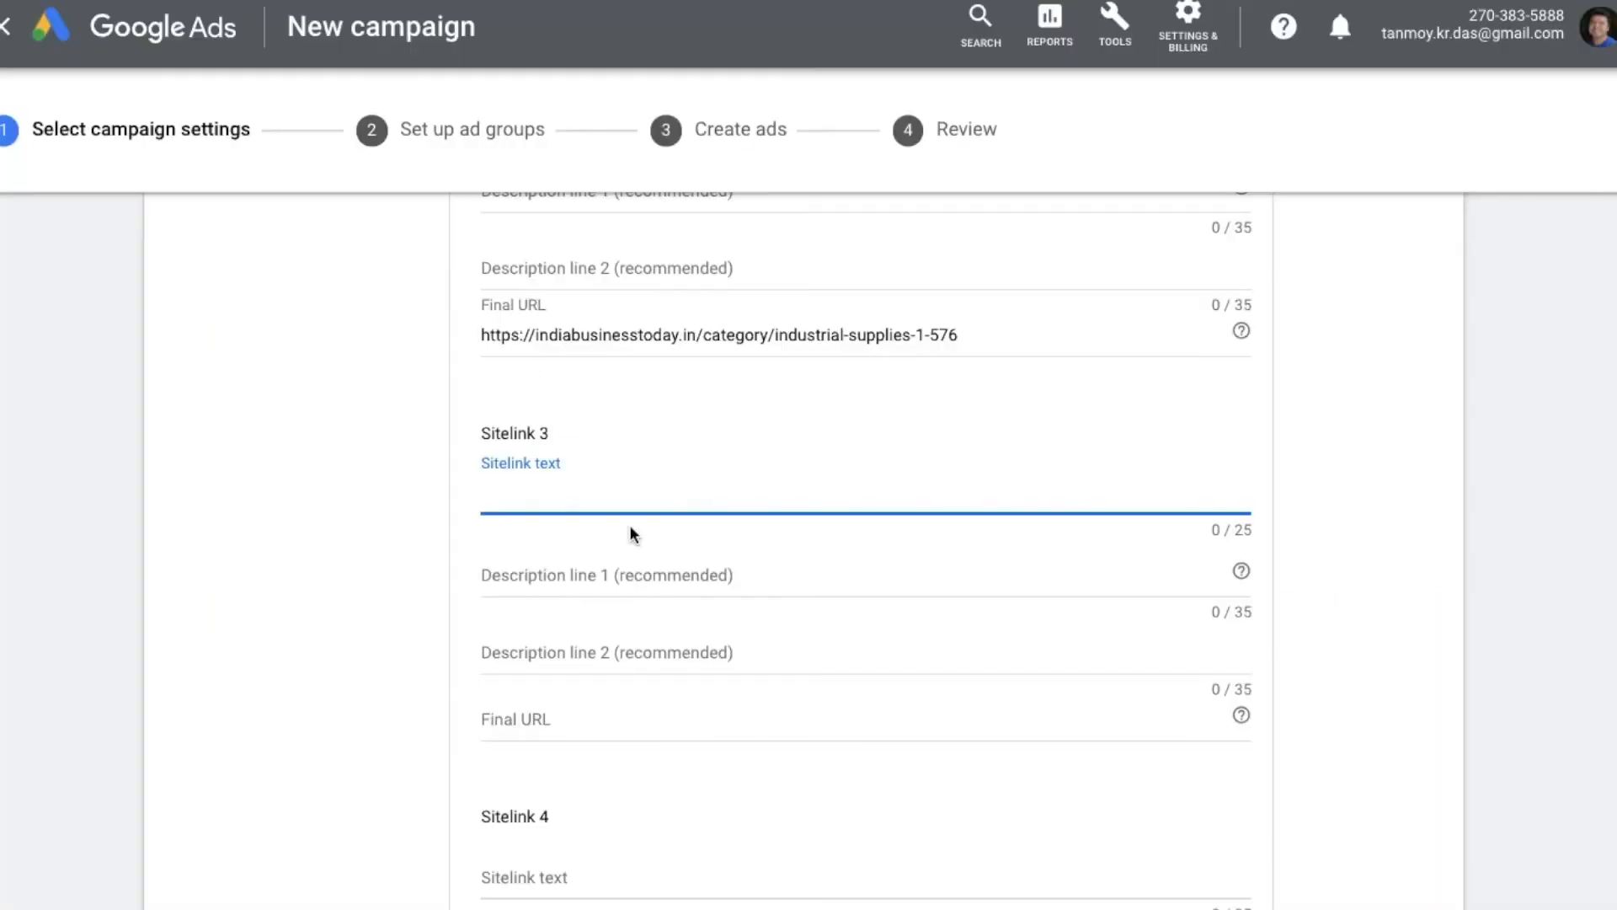
pyautogui.write('Home & Garden')
pyautogui.click(590, 717)
pyautogui.write('https://indiabusinesstoday.in/category/home-and-garden-1-518')
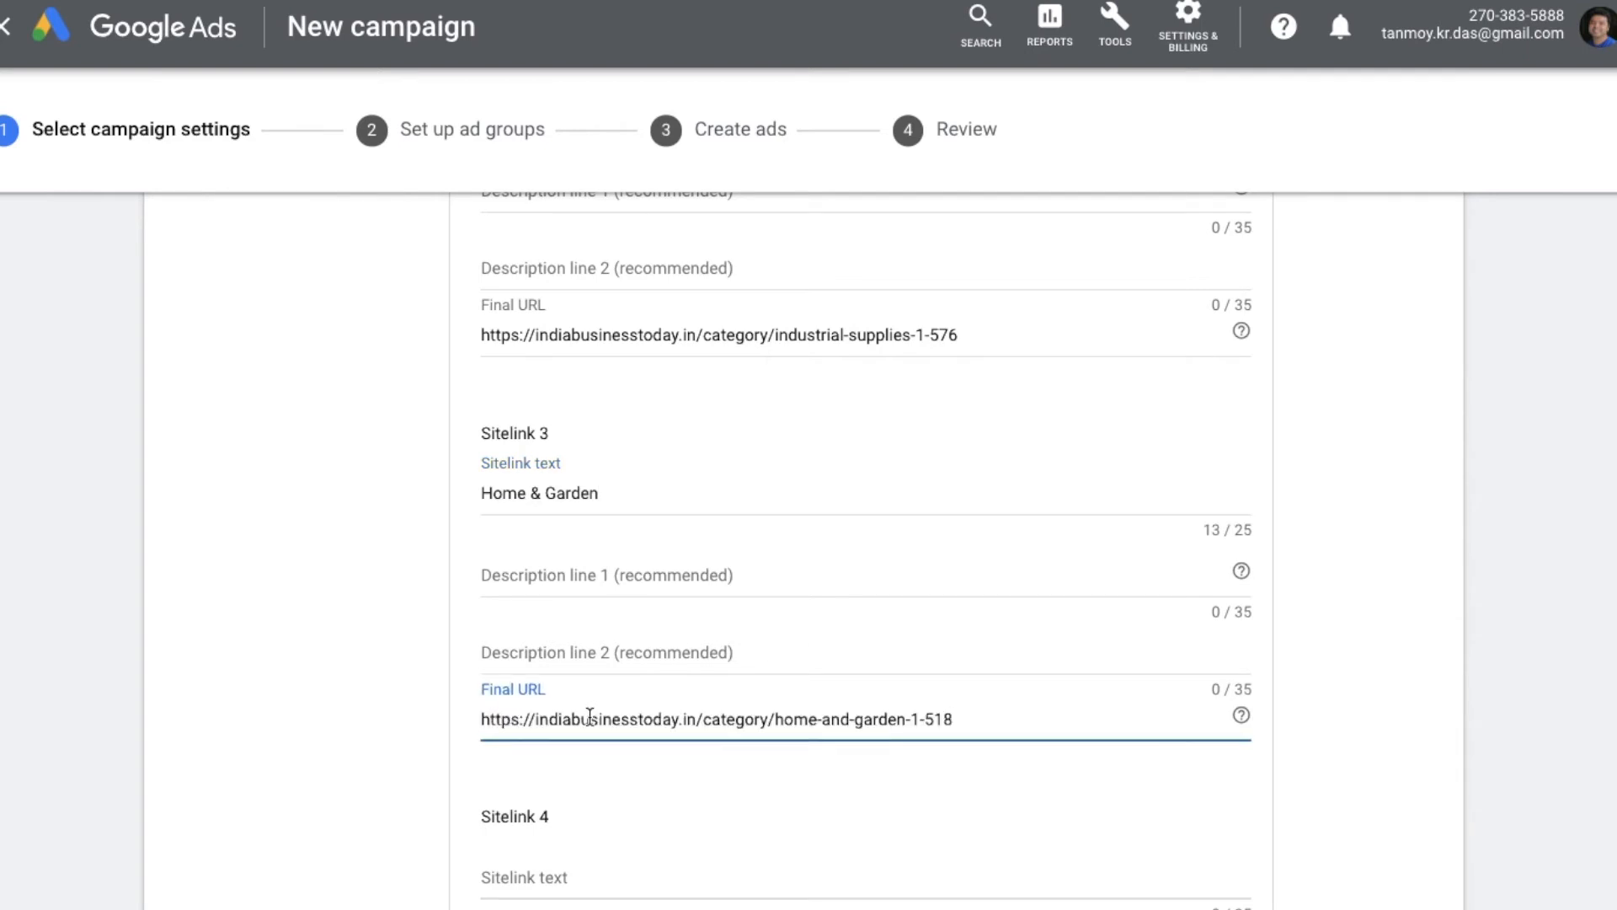
# Open the Furniture Manufactures category page on the India Business Today website to get the URL for Sitelink 4
pyautogui.scroll(-3, 628, 776)
pyautogui.click(566, 603)
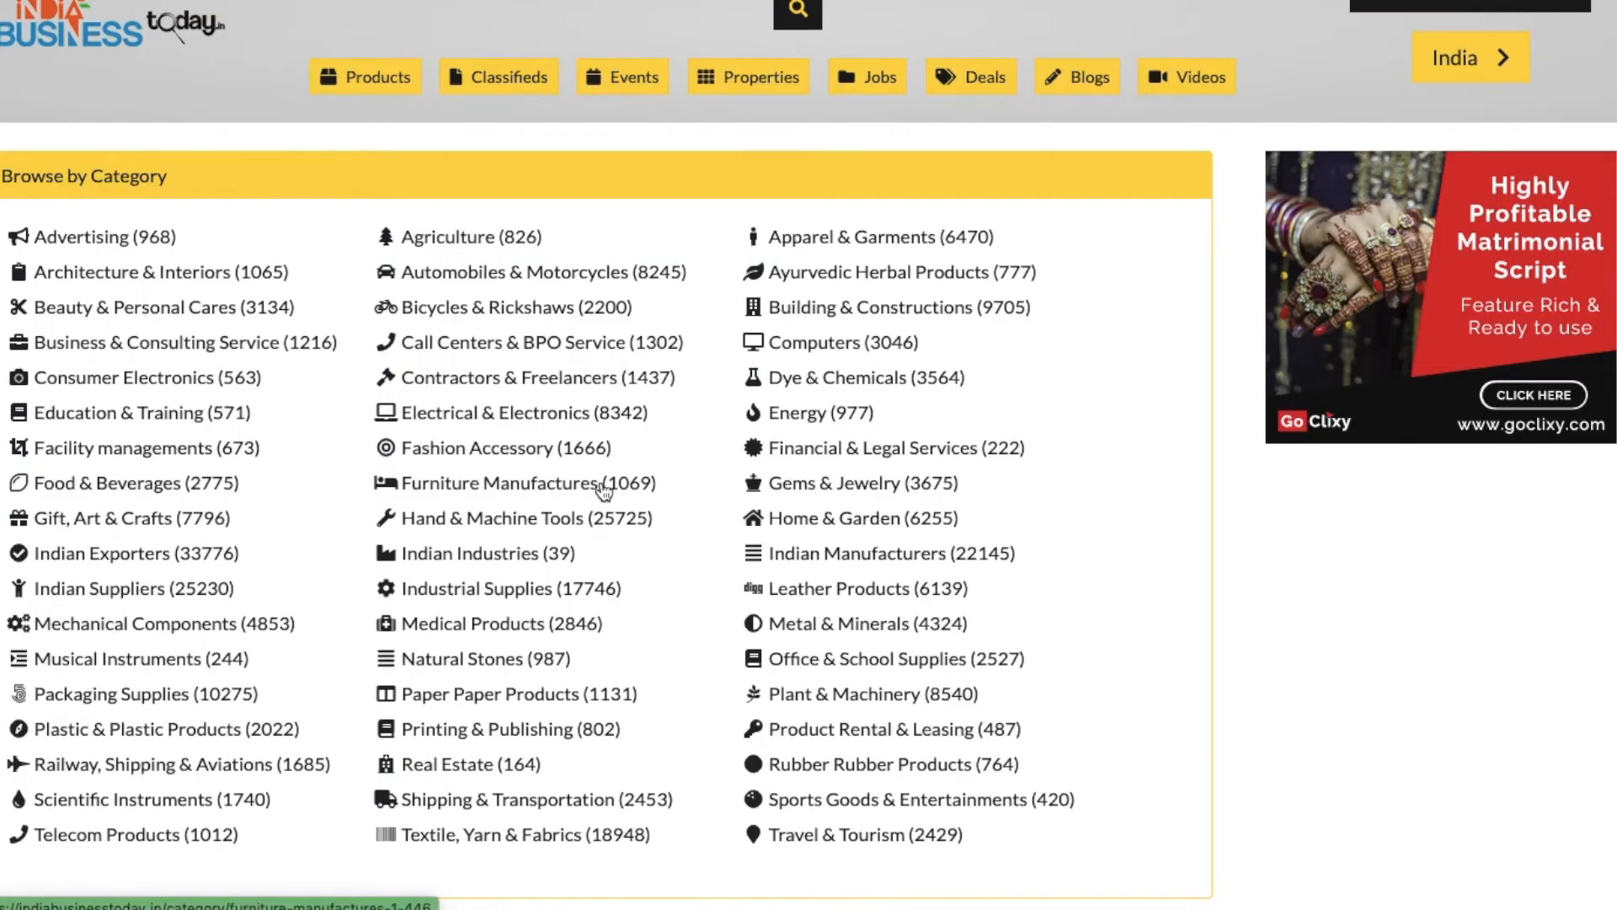
pyautogui.scroll(-1, 603, 491)
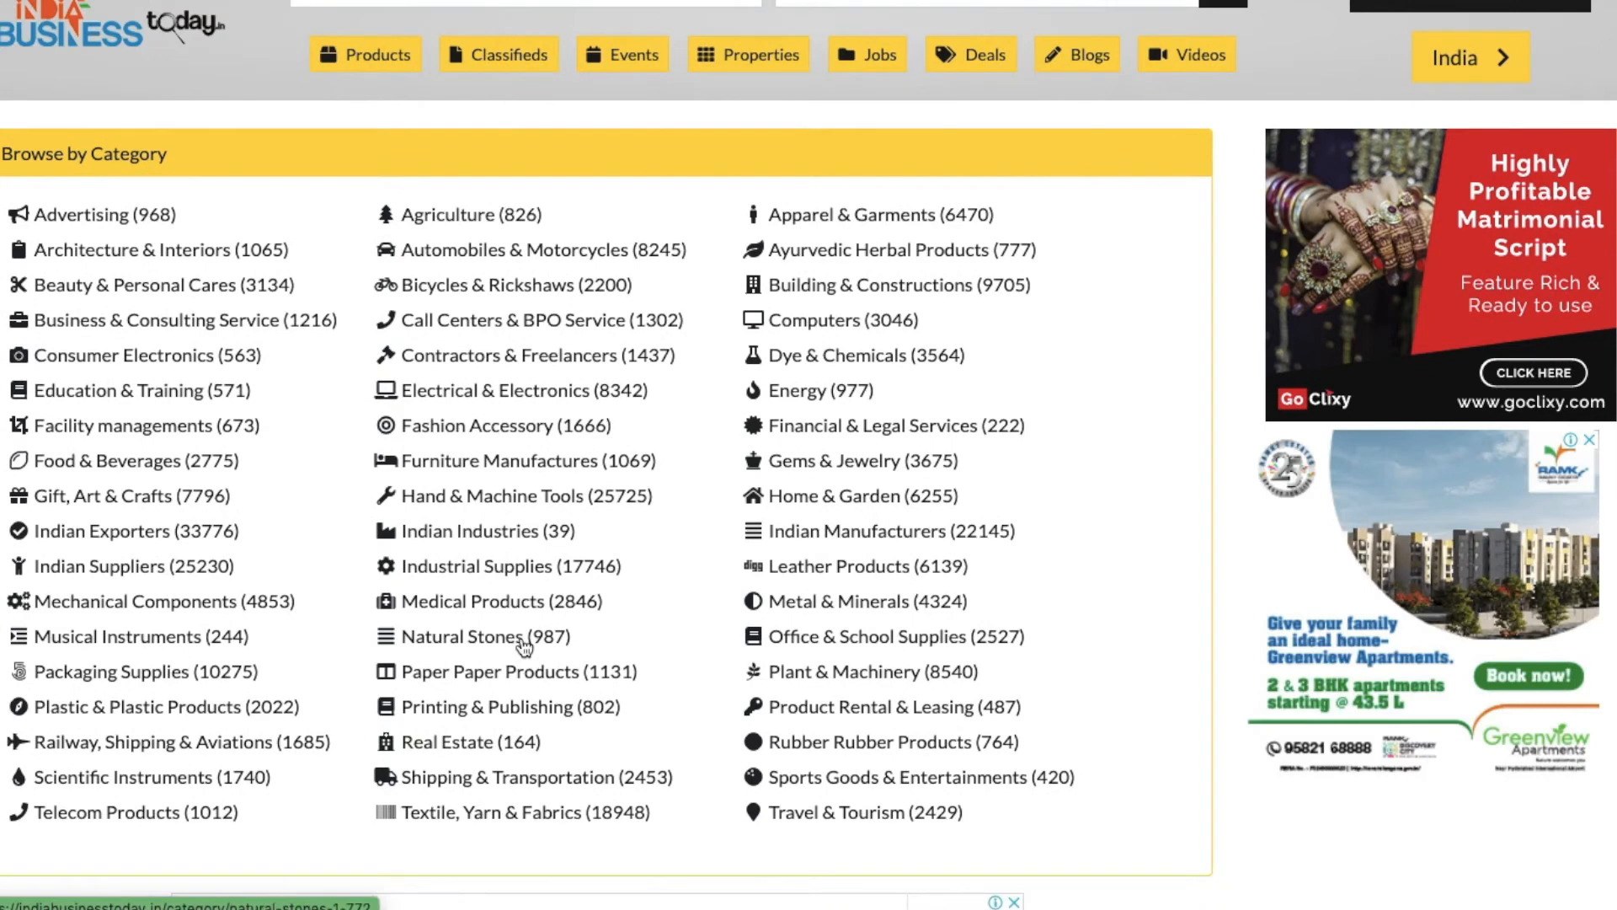
pyautogui.click(487, 462)
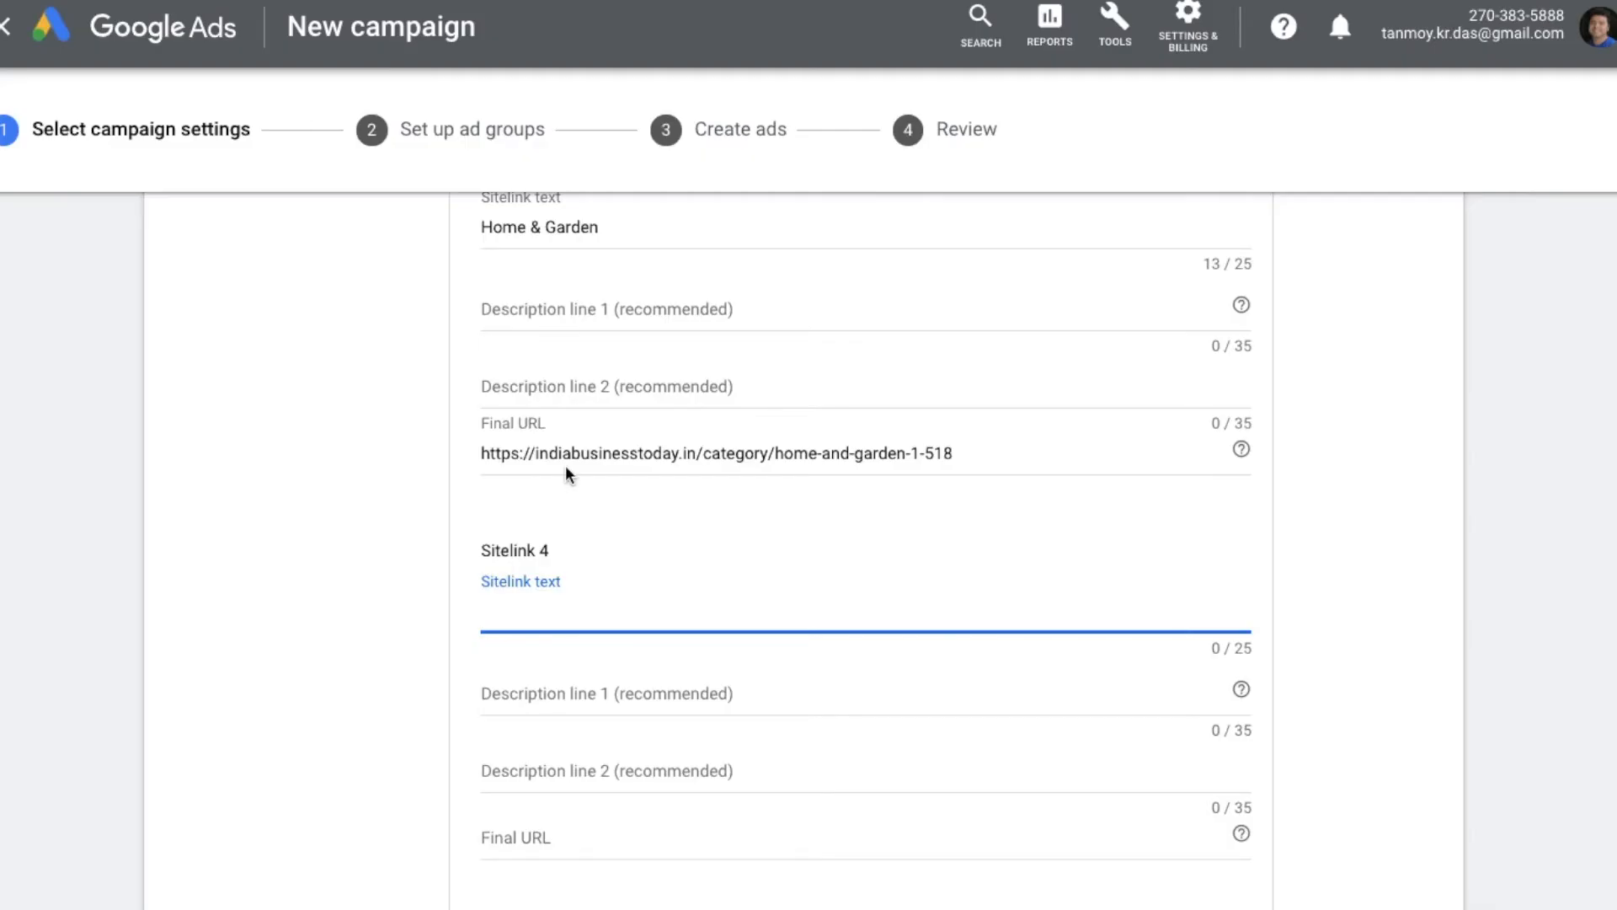
pyautogui.write('Furn')
pyautogui.write('in')
pyautogui.write('ture')
pyautogui.write(' Manug=fac')
pyautogui.write('tu')
pyautogui.press('BackSpace')
pyautogui.press('BackSpace')
pyautogui.press('BackSpace')
pyautogui.press('BackSpace')
pyautogui.press('BackSpace')
pyautogui.press('BackSpace')
pyautogui.press('BackSpace')
pyautogui.press('BackSpace')
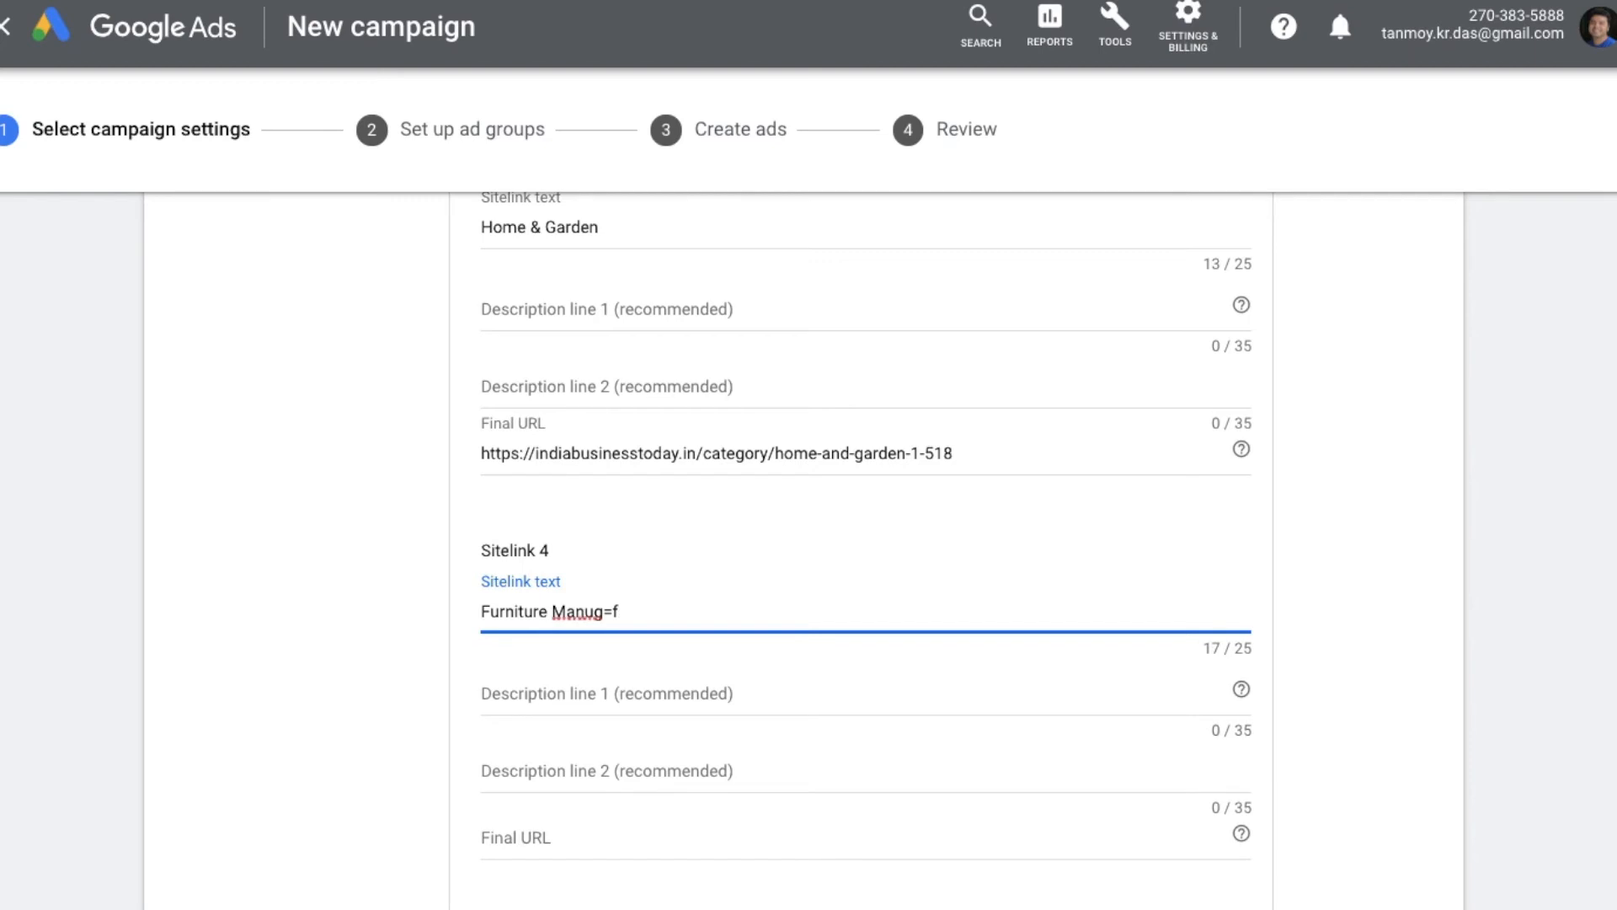
pyautogui.write('ufactures')
pyautogui.click(655, 831)
pyautogui.write('https://indiabusinesstoday.in/category/furniture-manufactures-1-446')
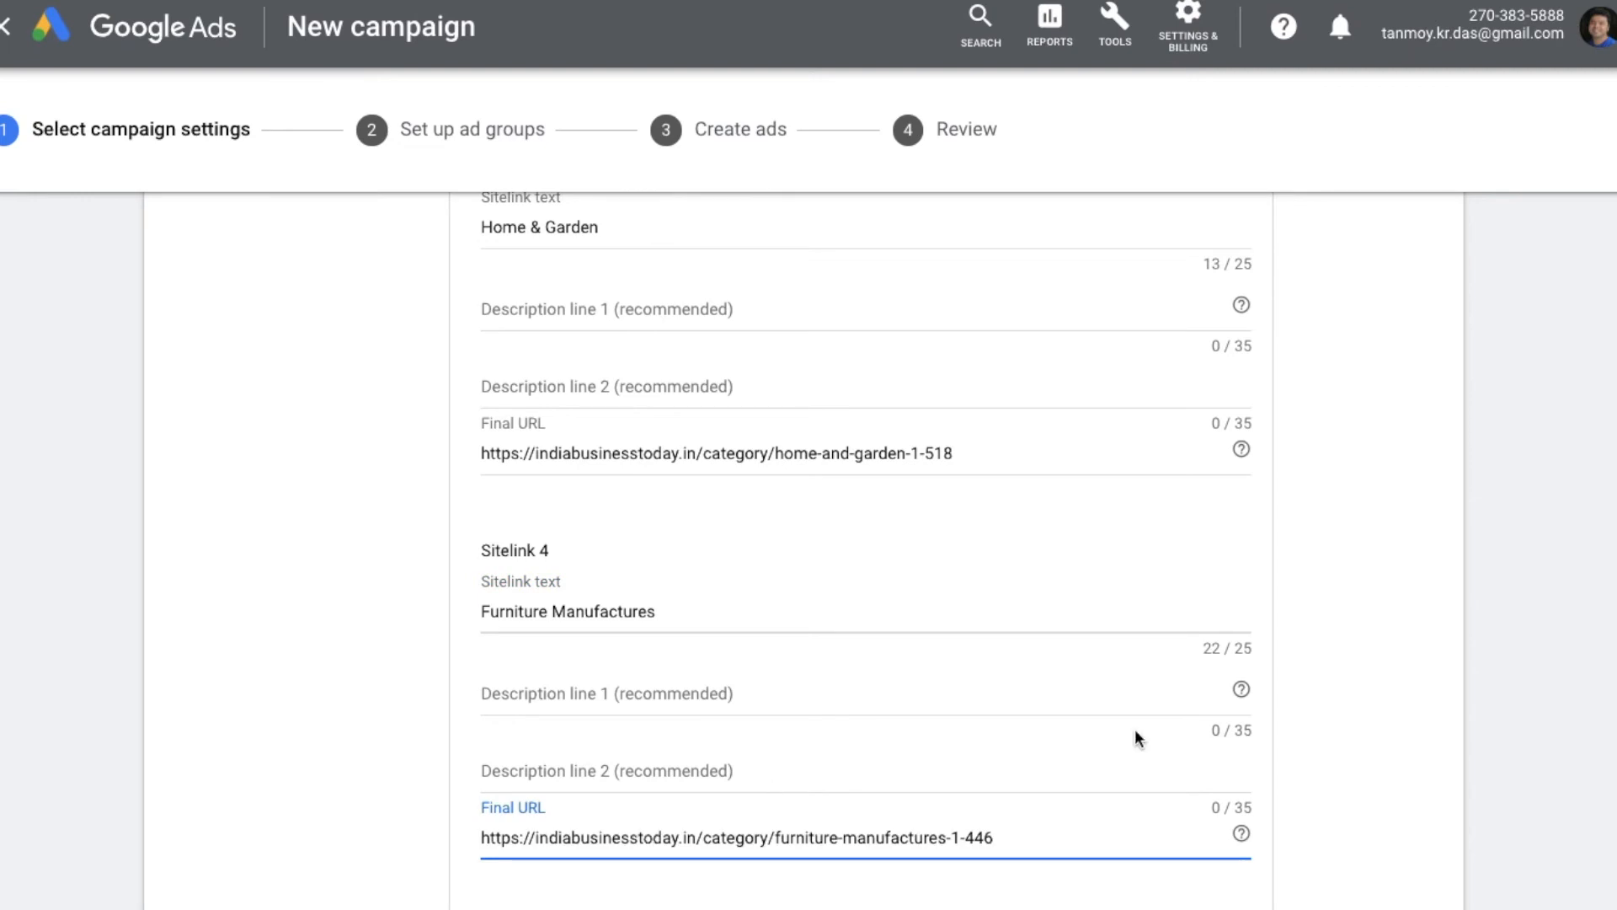
# Save the four sitelinks without a mobile preference or schedule in their advanced options, and continue to the ad group setup
pyautogui.scroll(-5, 1372, 693)
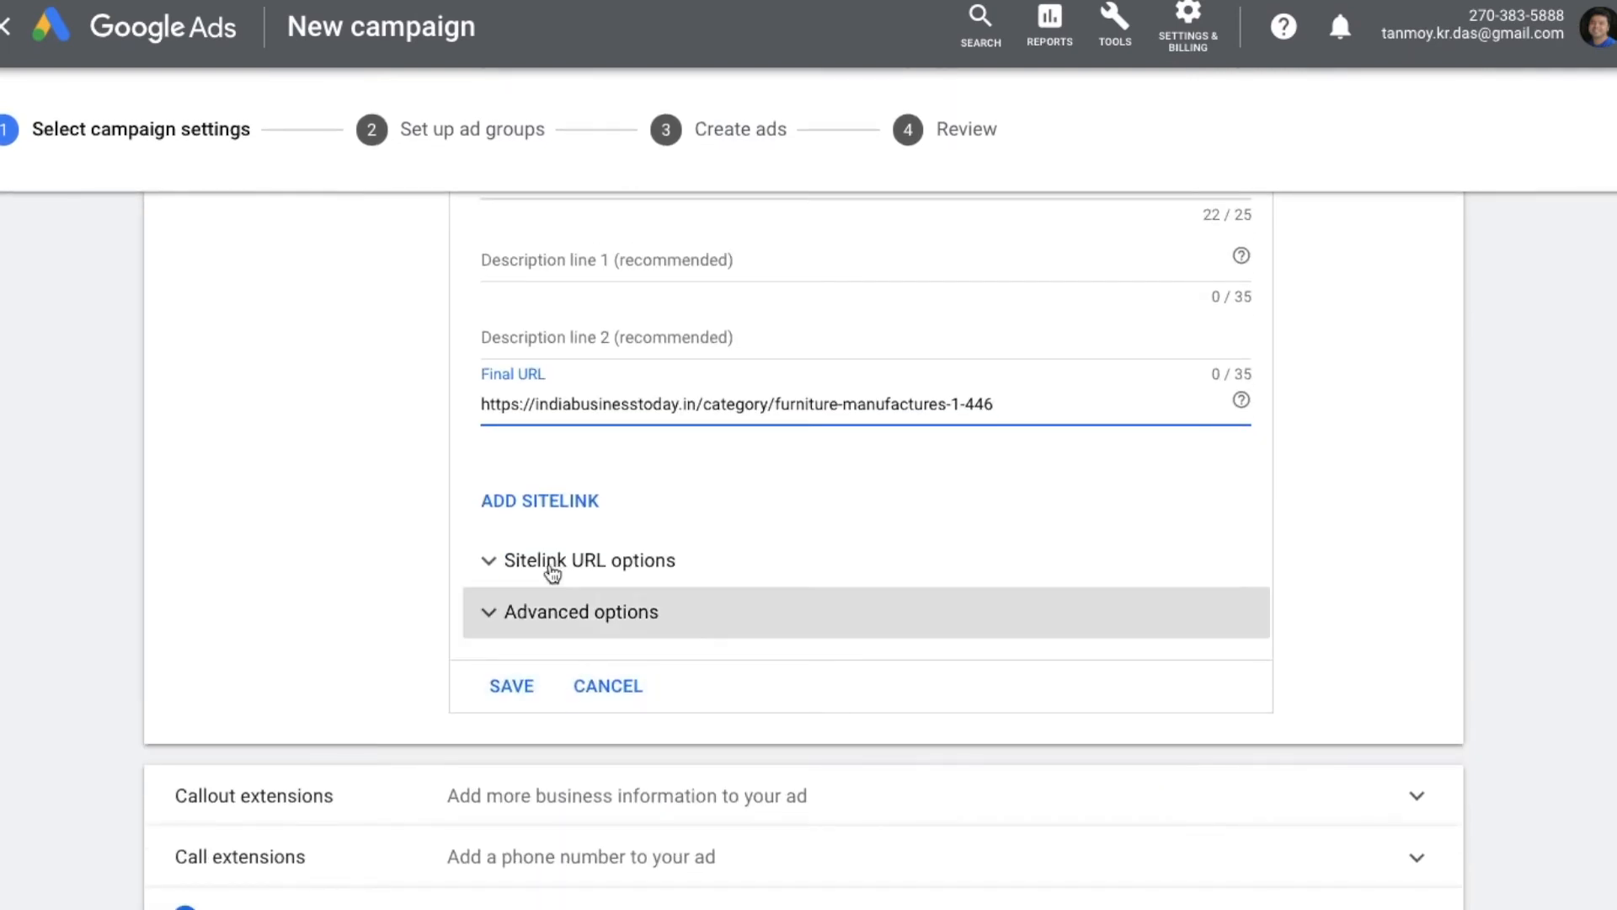
pyautogui.click(524, 628)
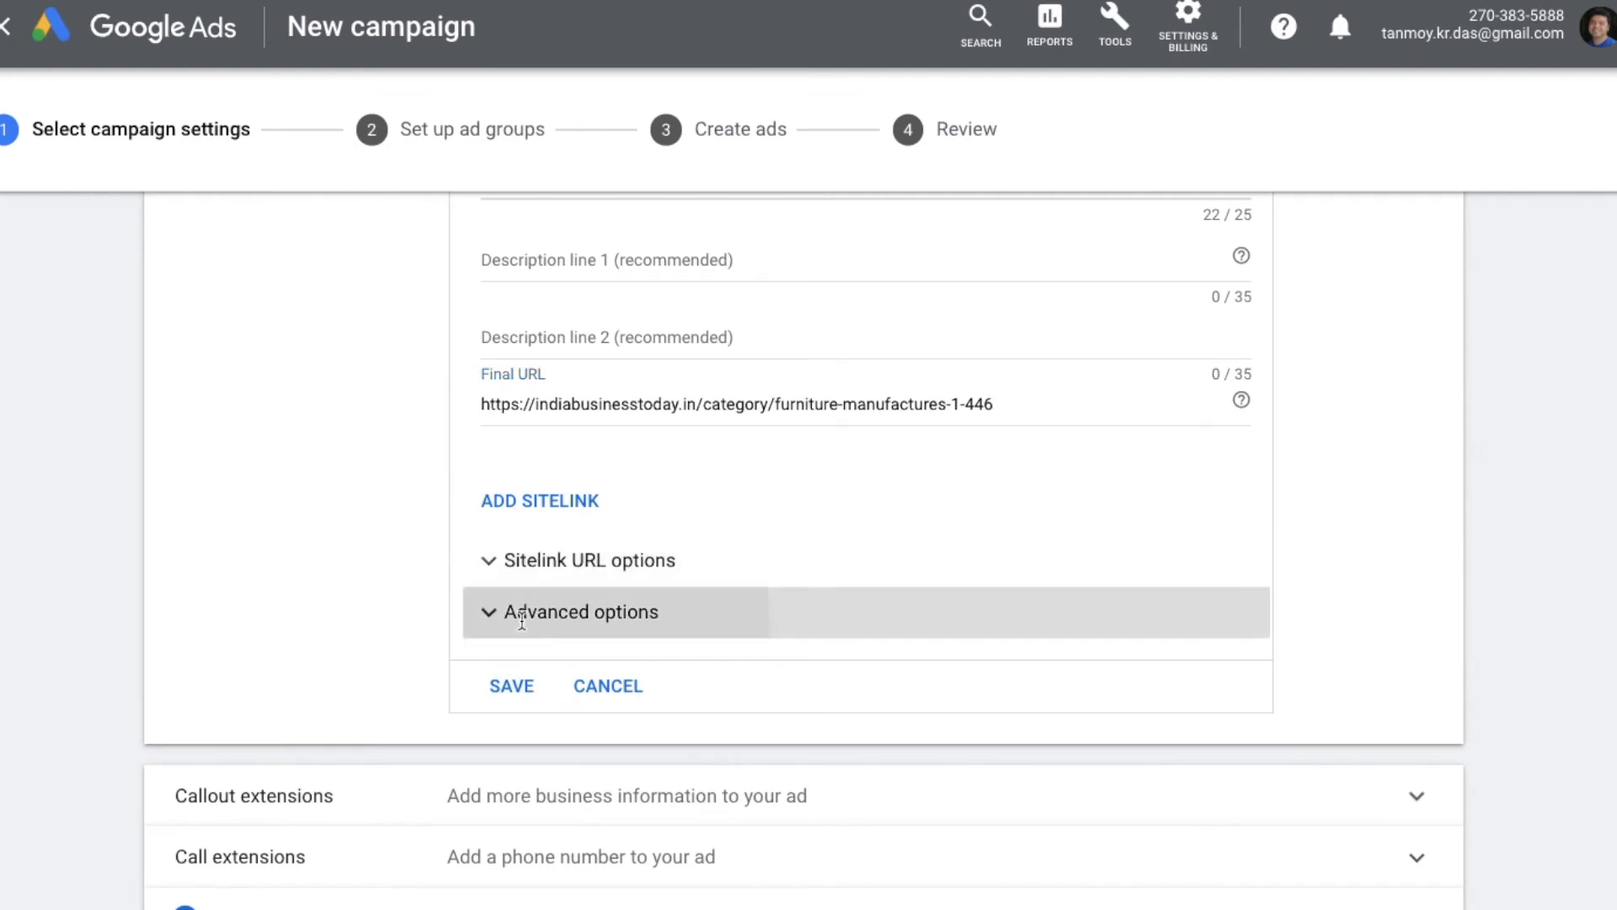
pyautogui.scroll(-2, 861, 699)
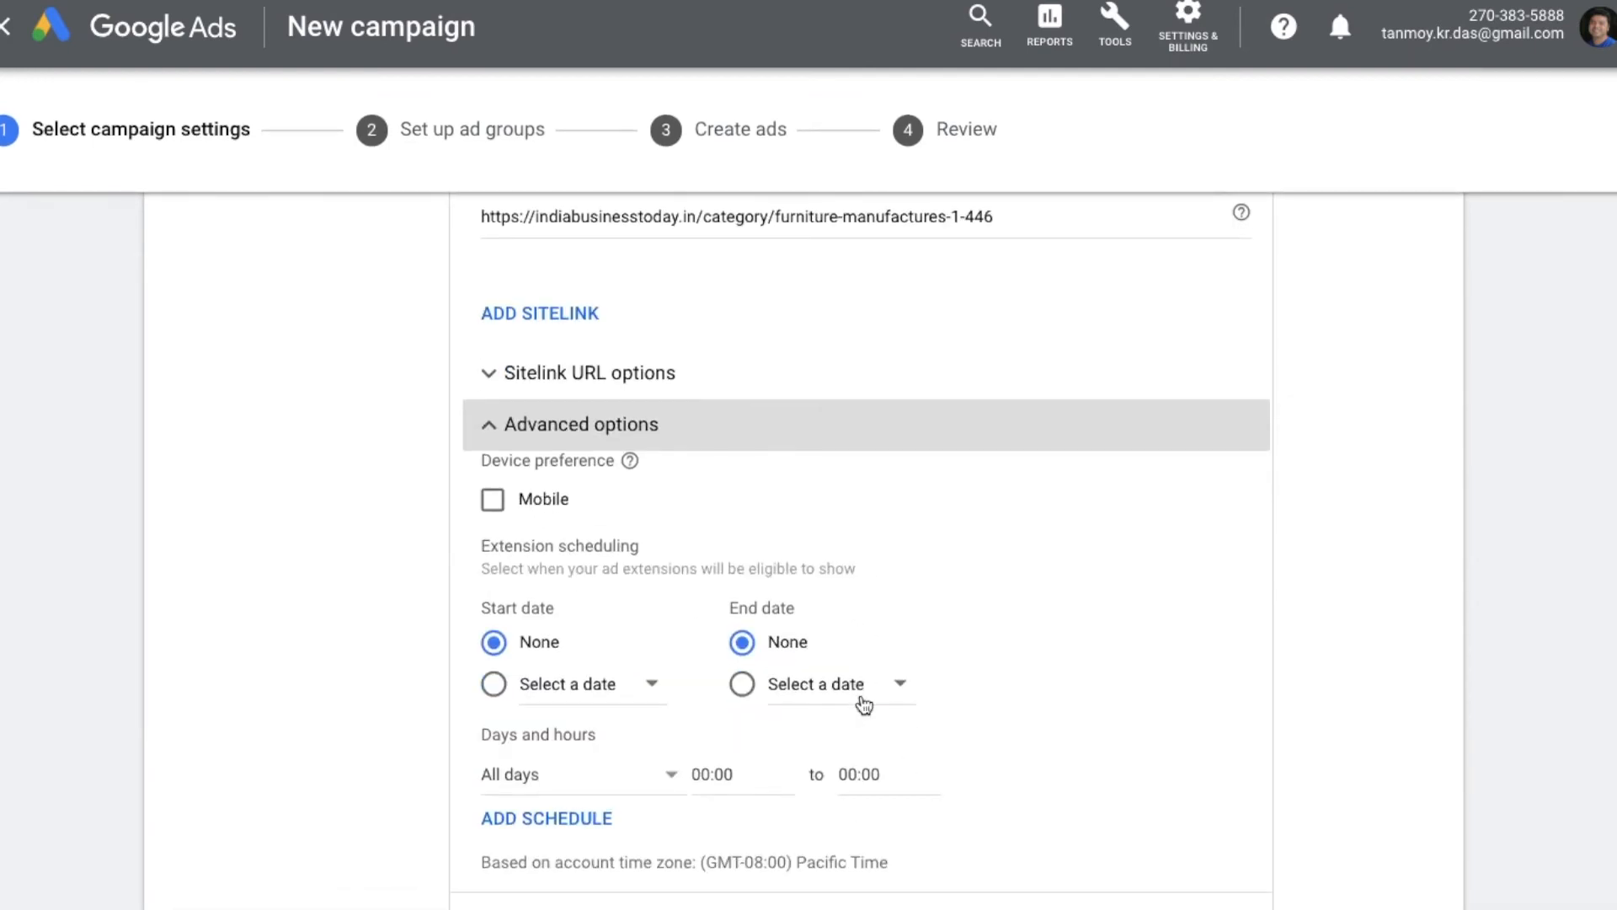
pyautogui.click(494, 502)
pyautogui.click(493, 501)
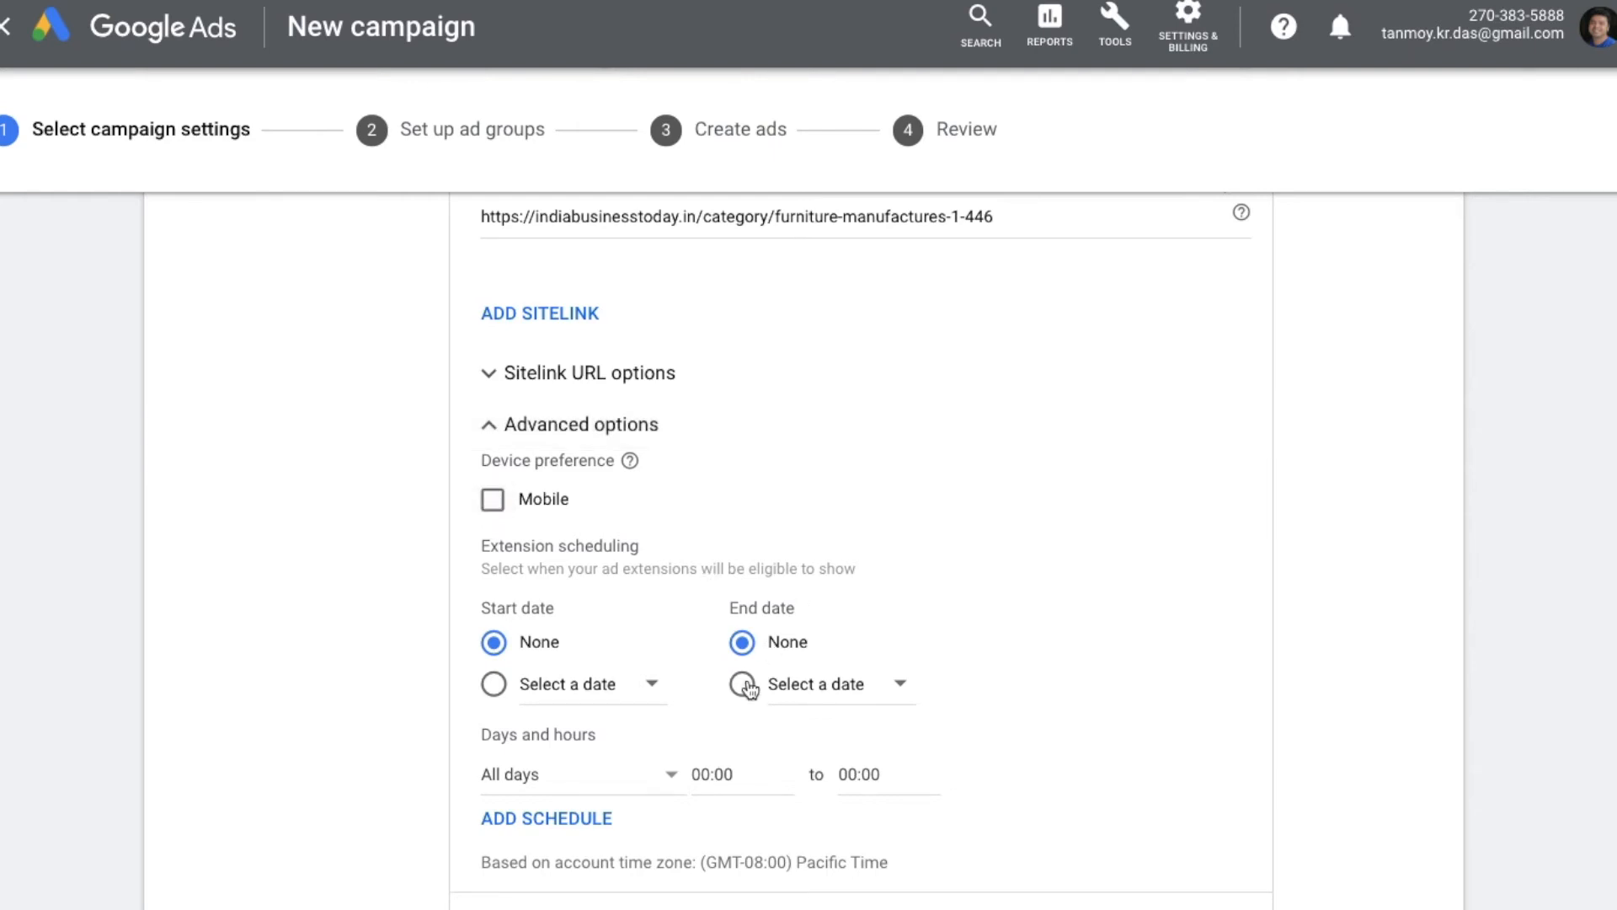
pyautogui.scroll(-2, 623, 743)
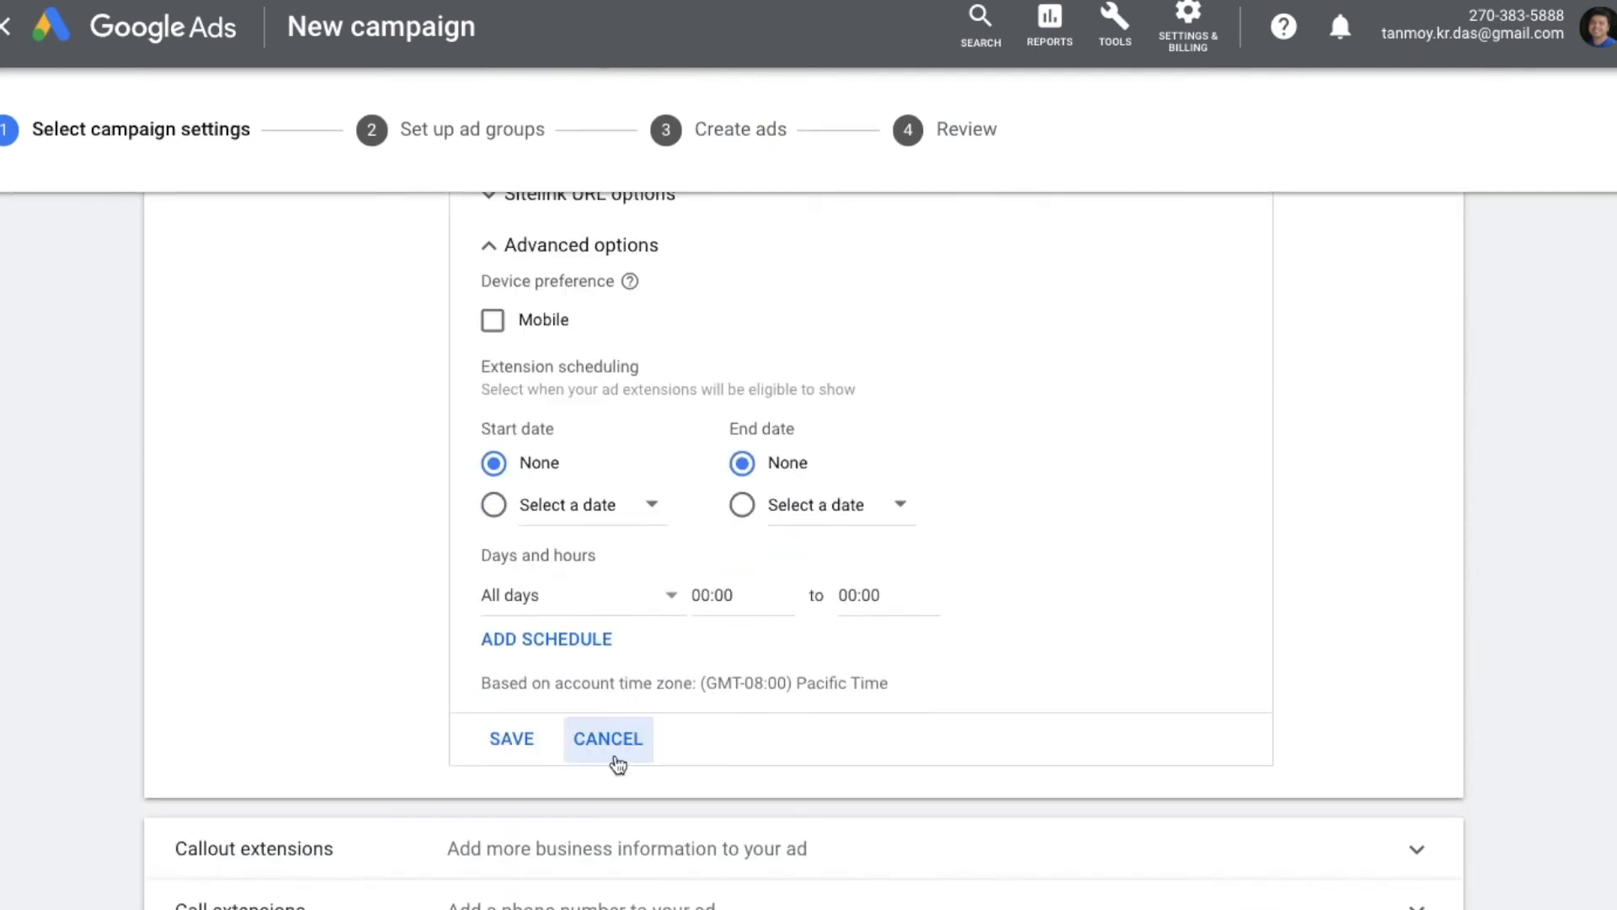
pyautogui.click(512, 740)
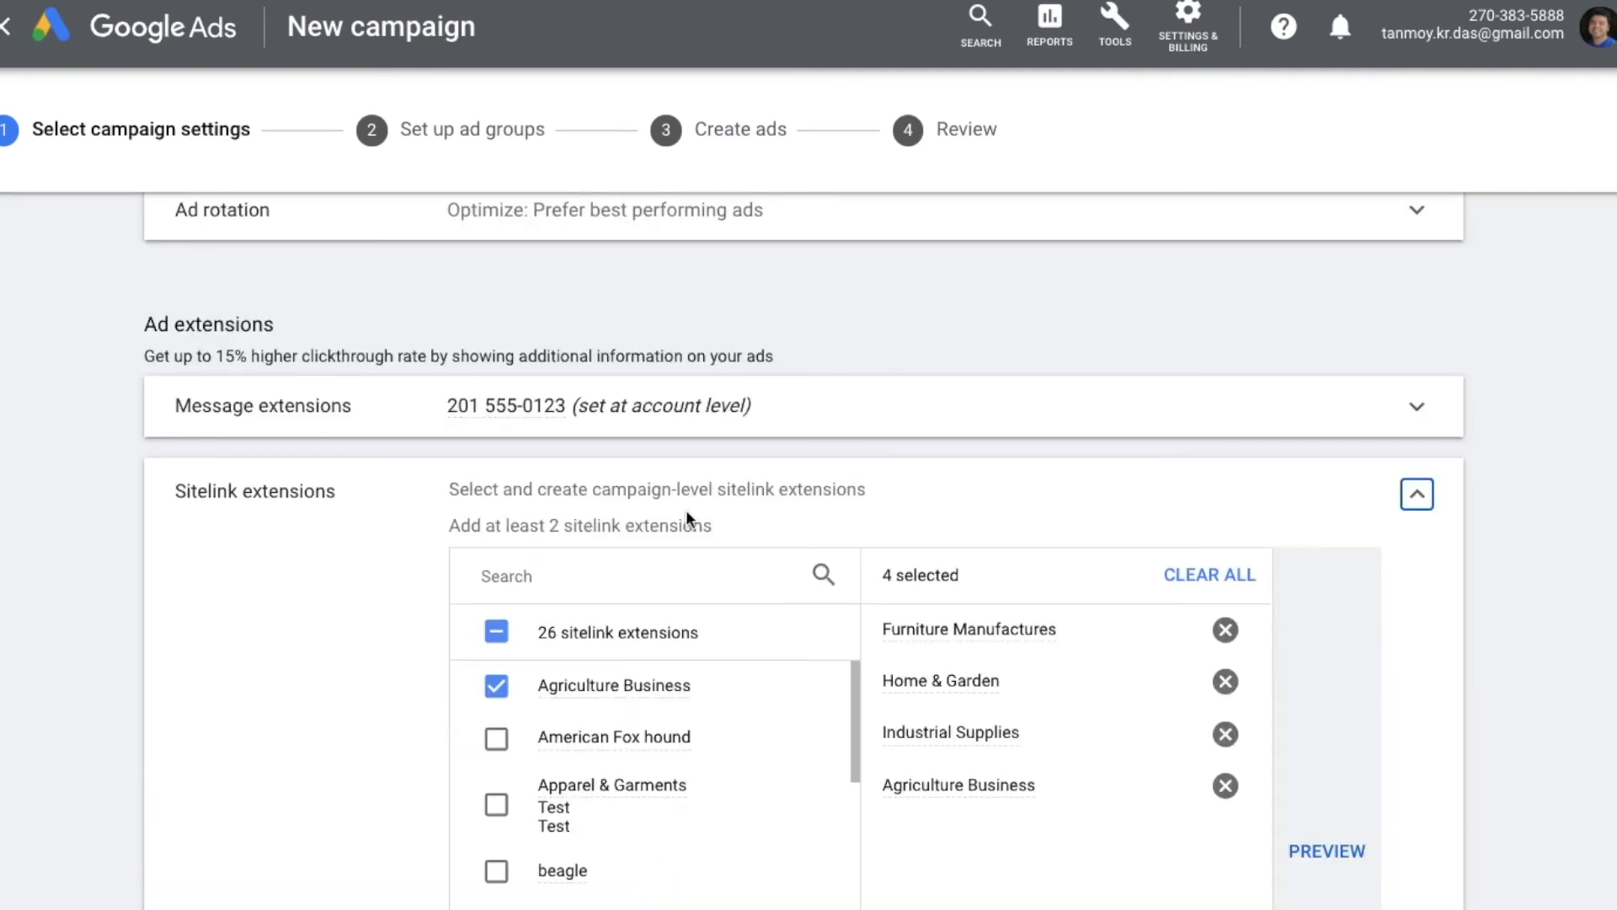
pyautogui.click(1417, 496)
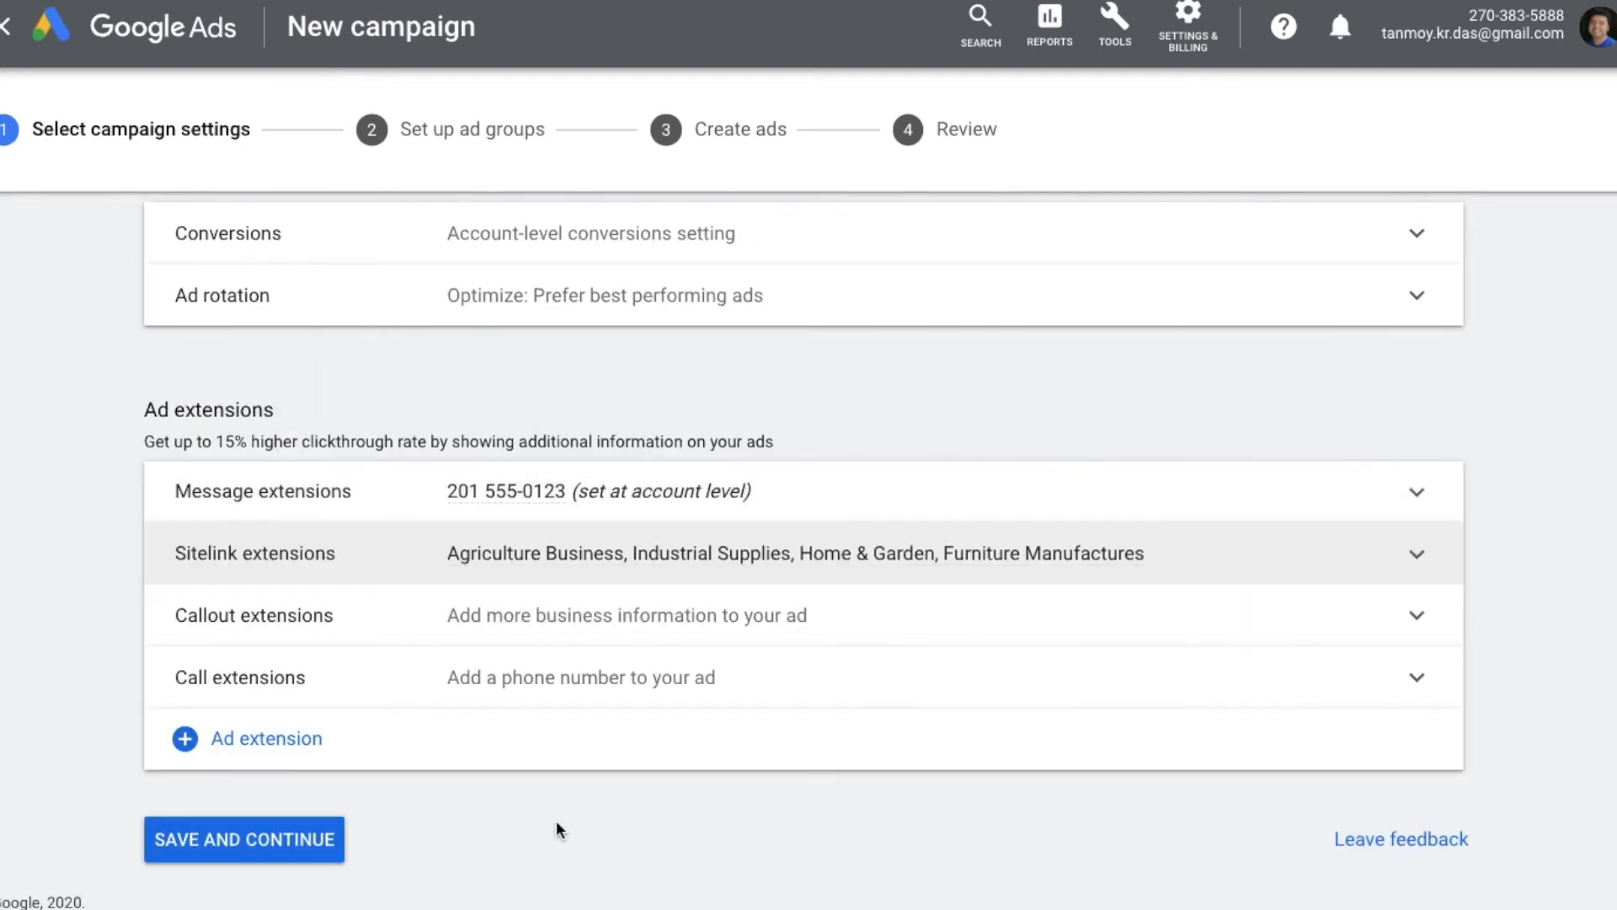
pyautogui.click(274, 851)
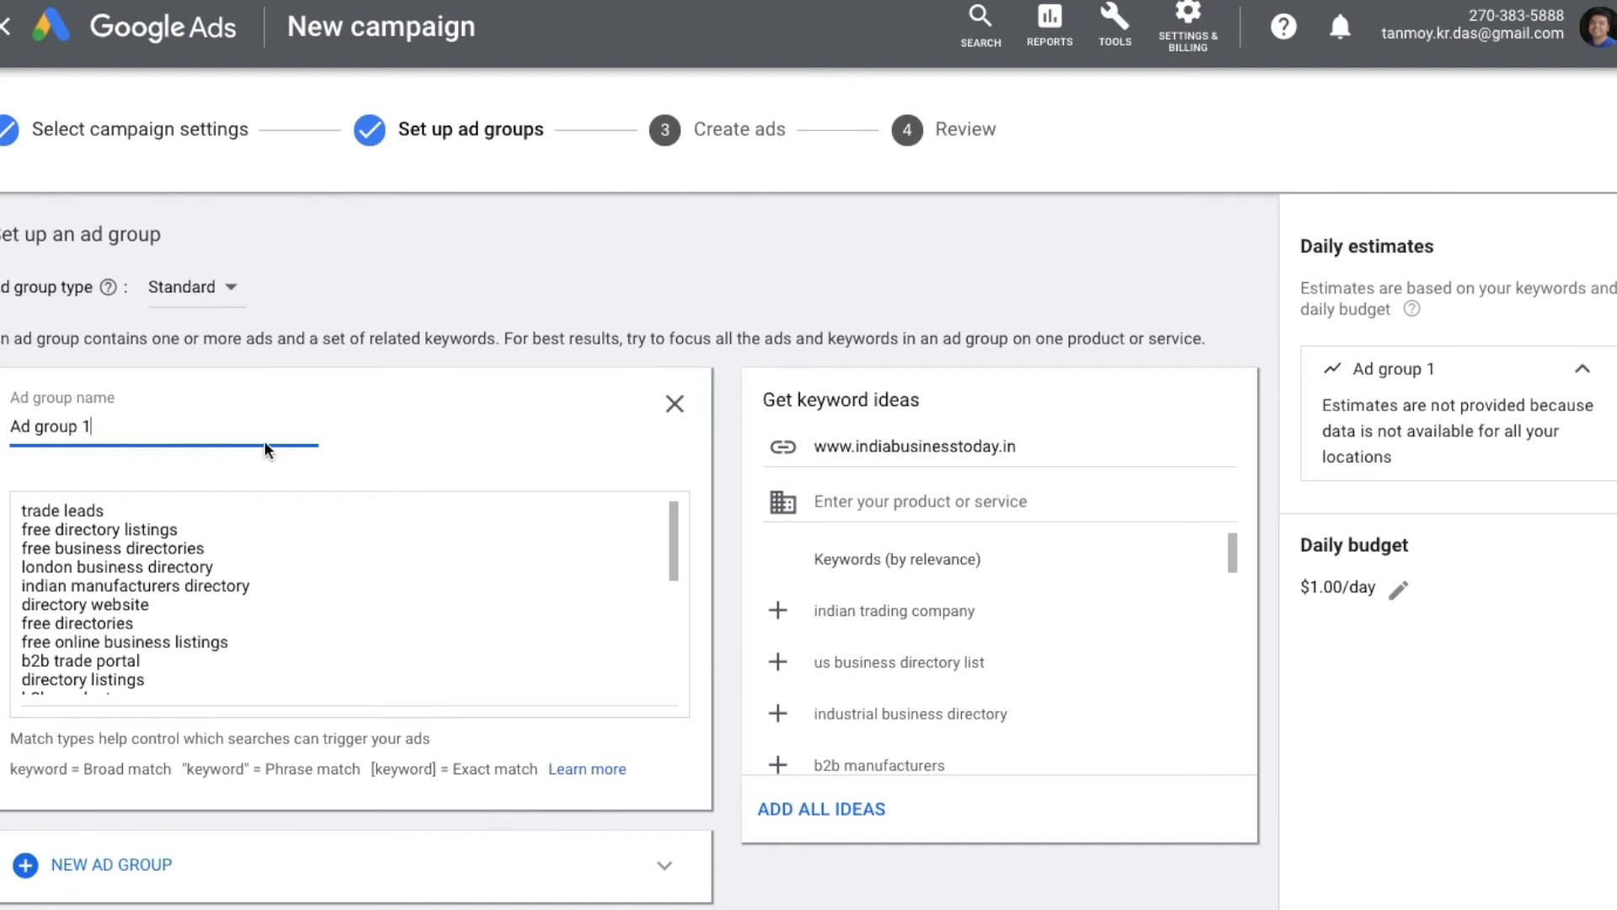
# Name the ad group "Business Directory"
pyautogui.press('BackSpace')
pyautogui.press('BackSpace')
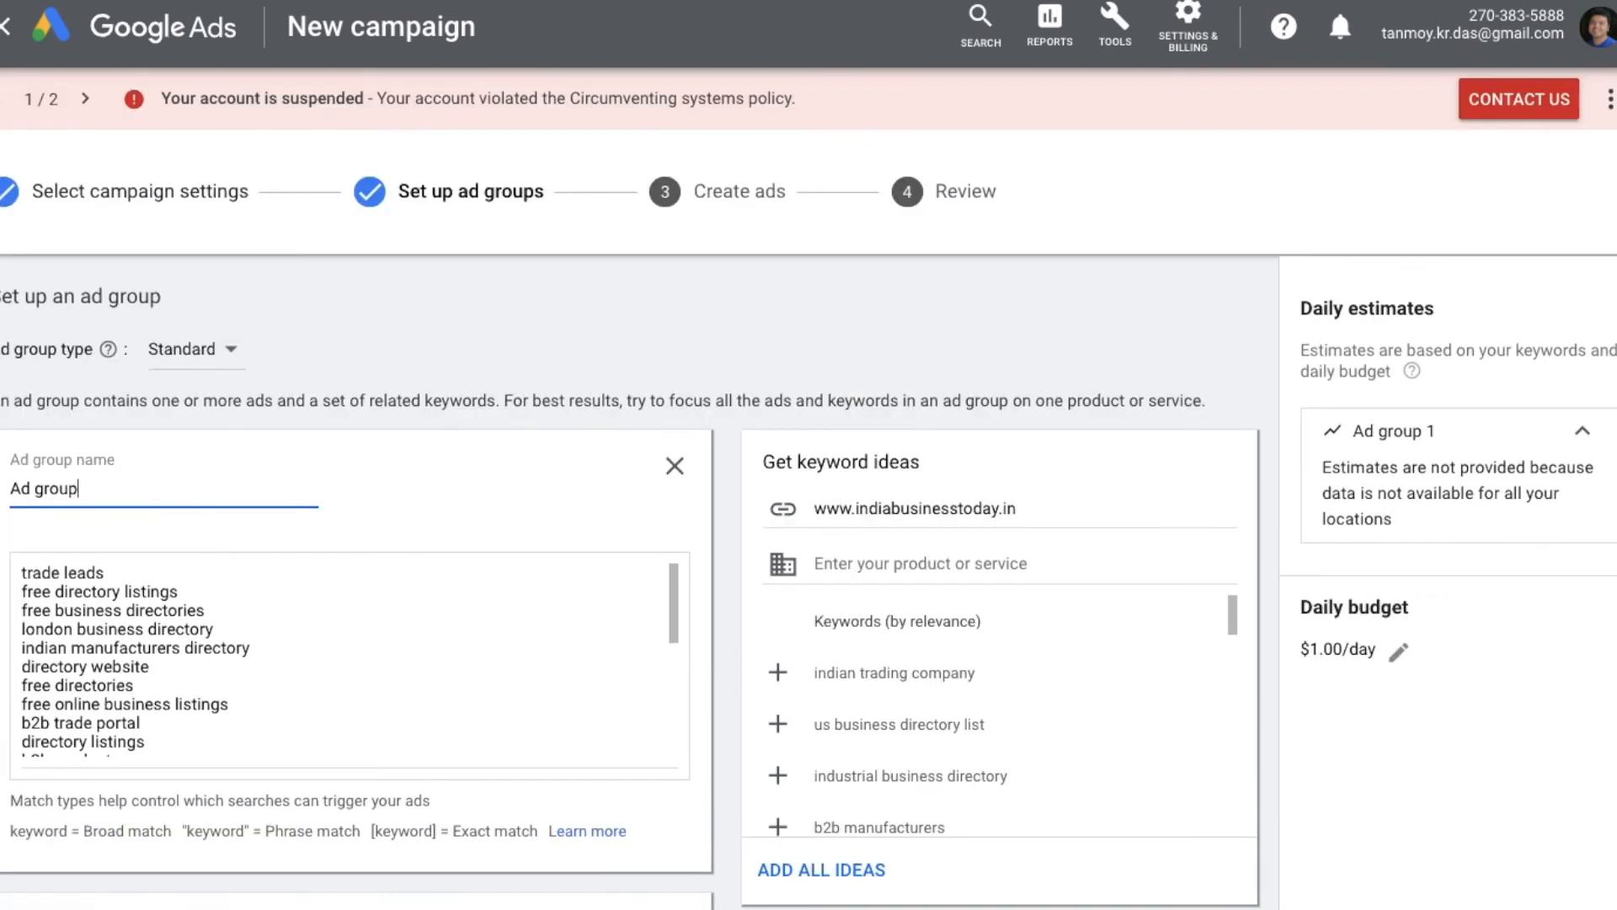
pyautogui.press('BackSpace')
pyautogui.press('BackSpace')
pyautogui.press('BackSpace')
pyautogui.press('BackSpace')
pyautogui.press('BackSpace')
pyautogui.press('BackSpace')
pyautogui.press('BackSpace')
pyautogui.press('BackSpace')
pyautogui.write('Business Direct')
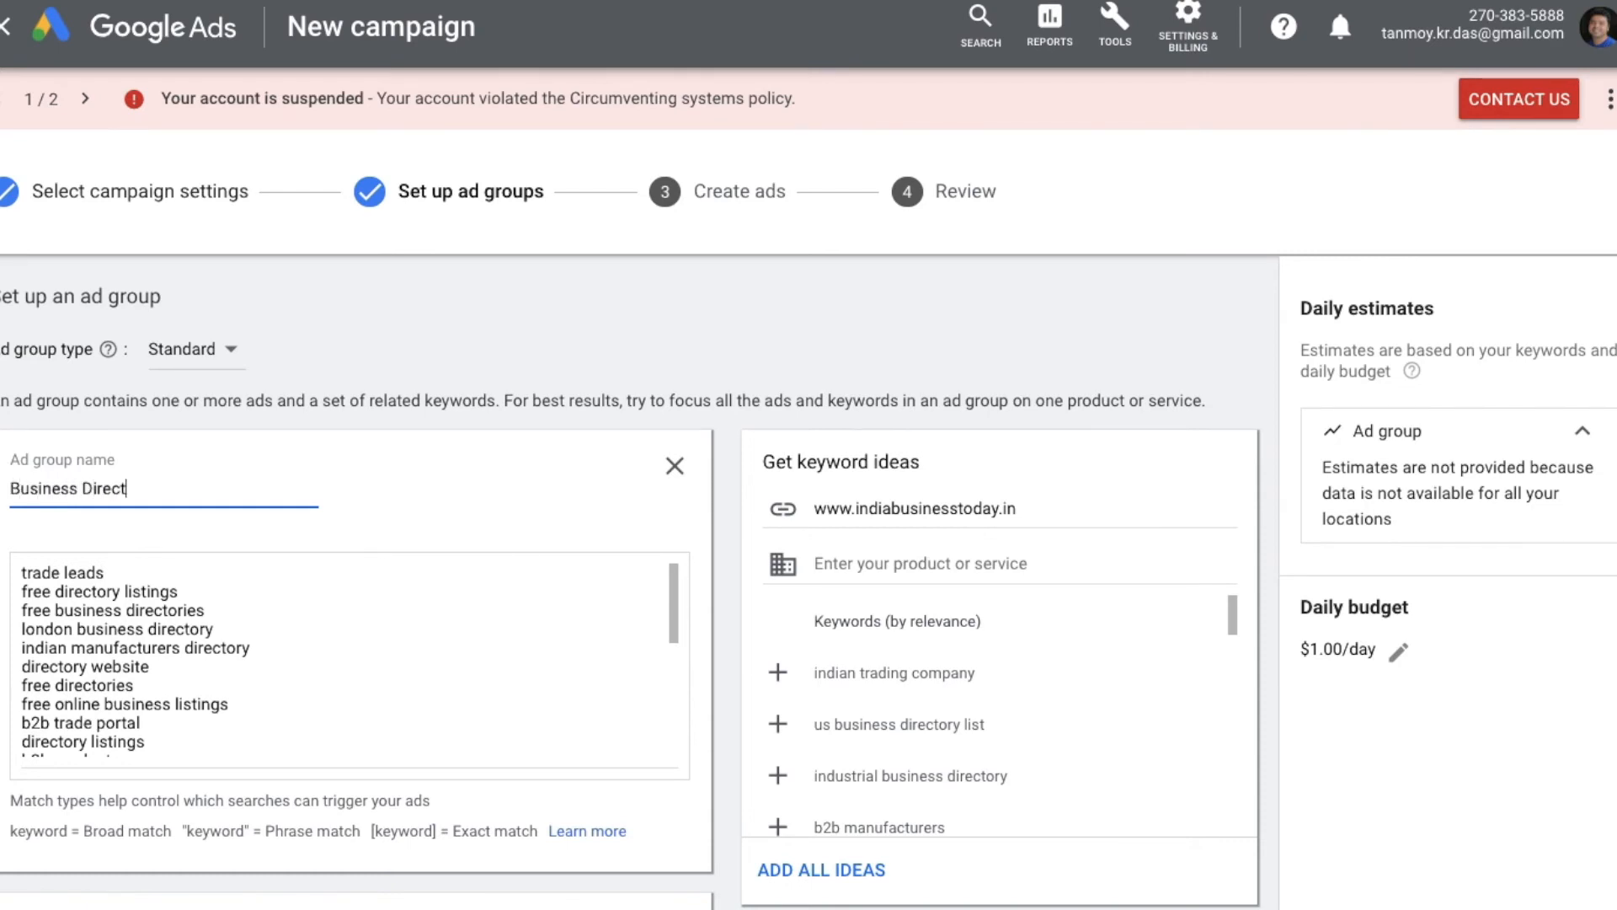
pyautogui.write('iory')
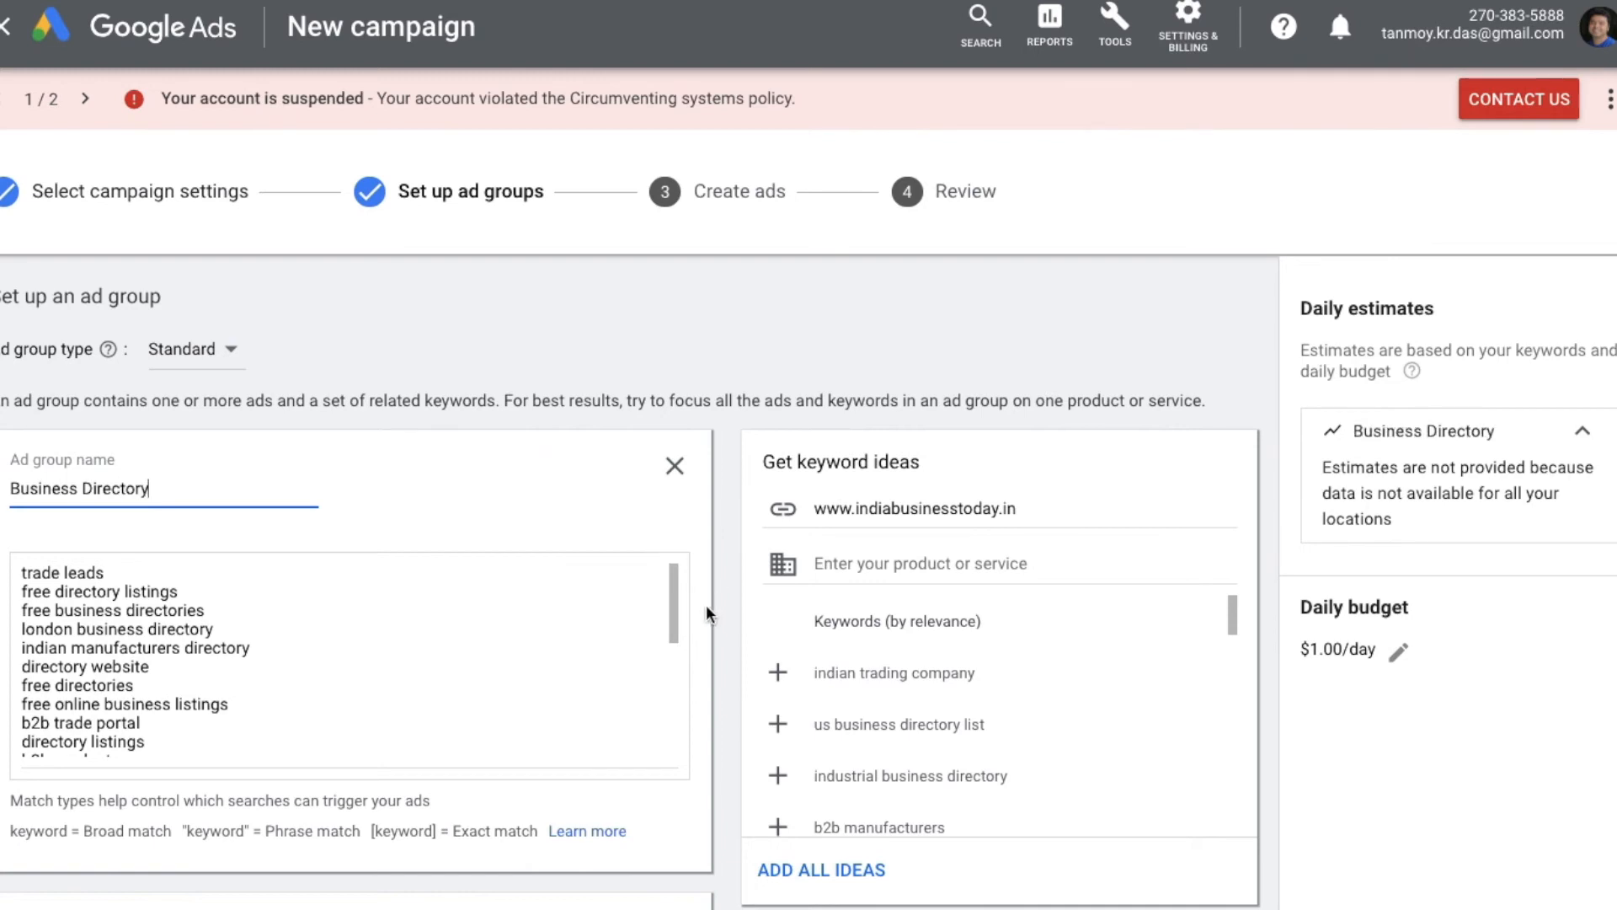
# Check the suggested keywords of the Business Directory ad group, keep them all and continue to ad creation
pyautogui.scroll(-2, 706, 605)
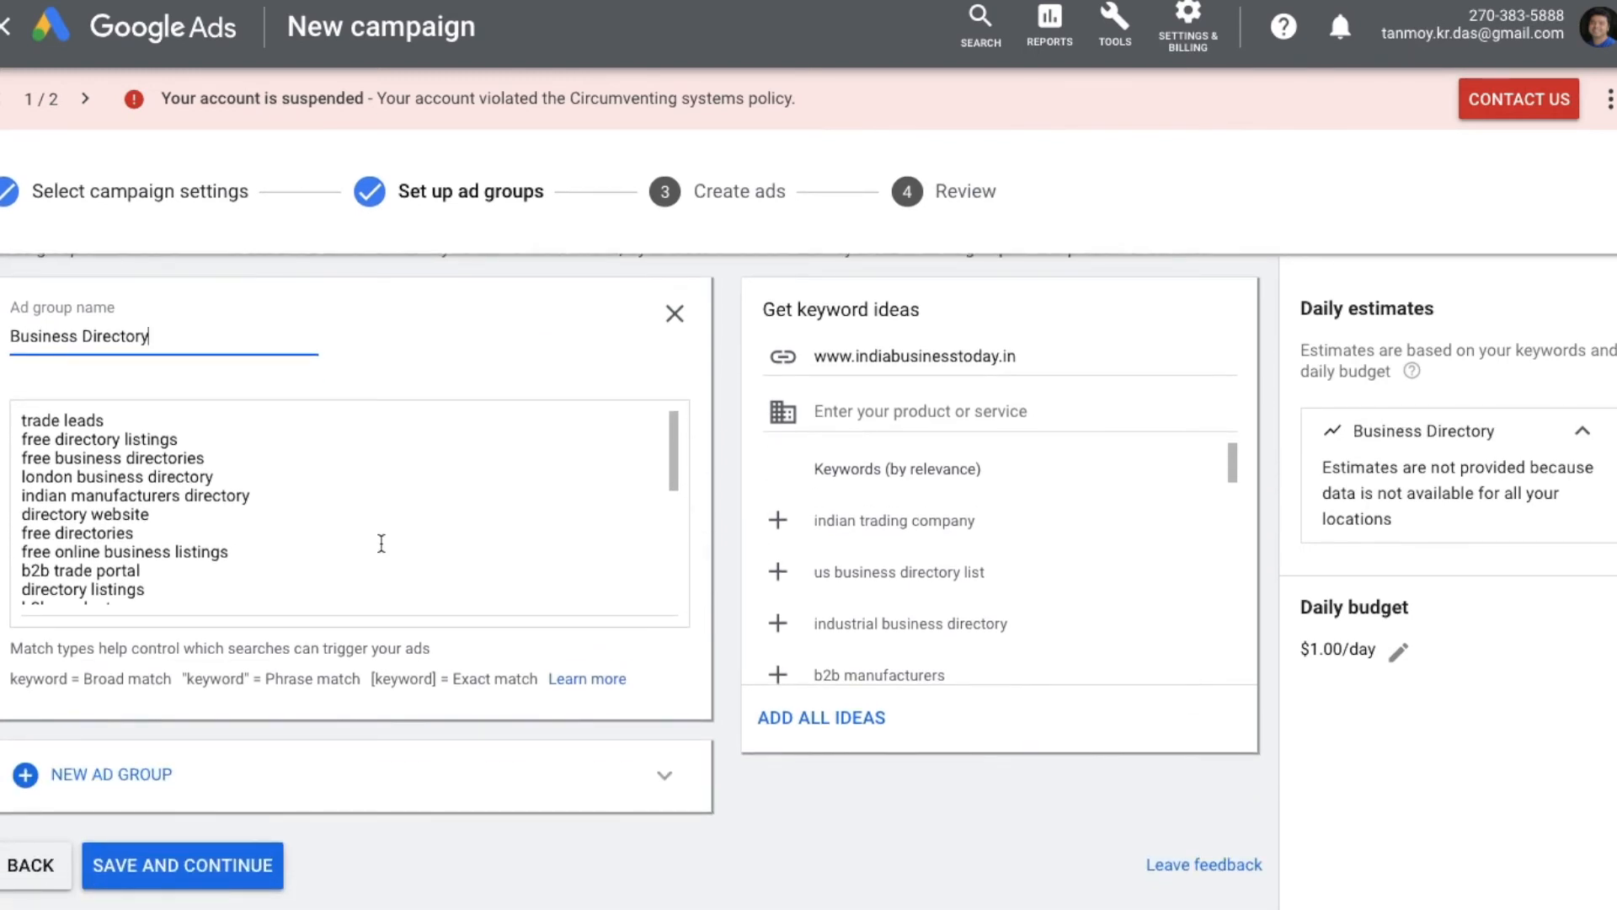
pyautogui.scroll(-3, 236, 543)
pyautogui.scroll(4, 236, 543)
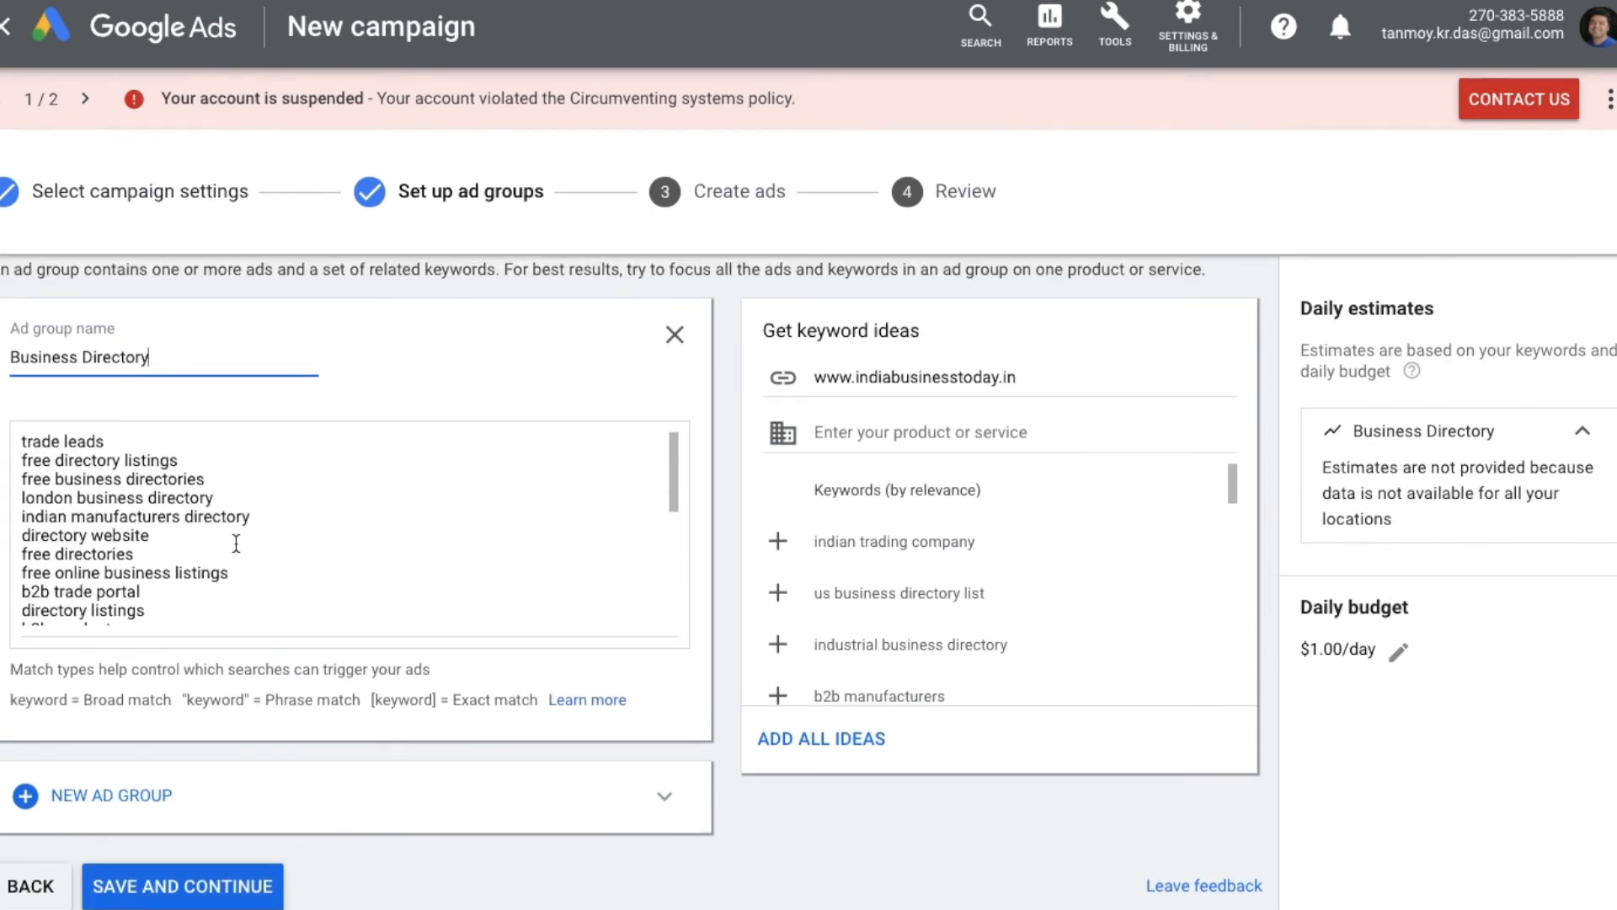
pyautogui.scroll(-3, 236, 543)
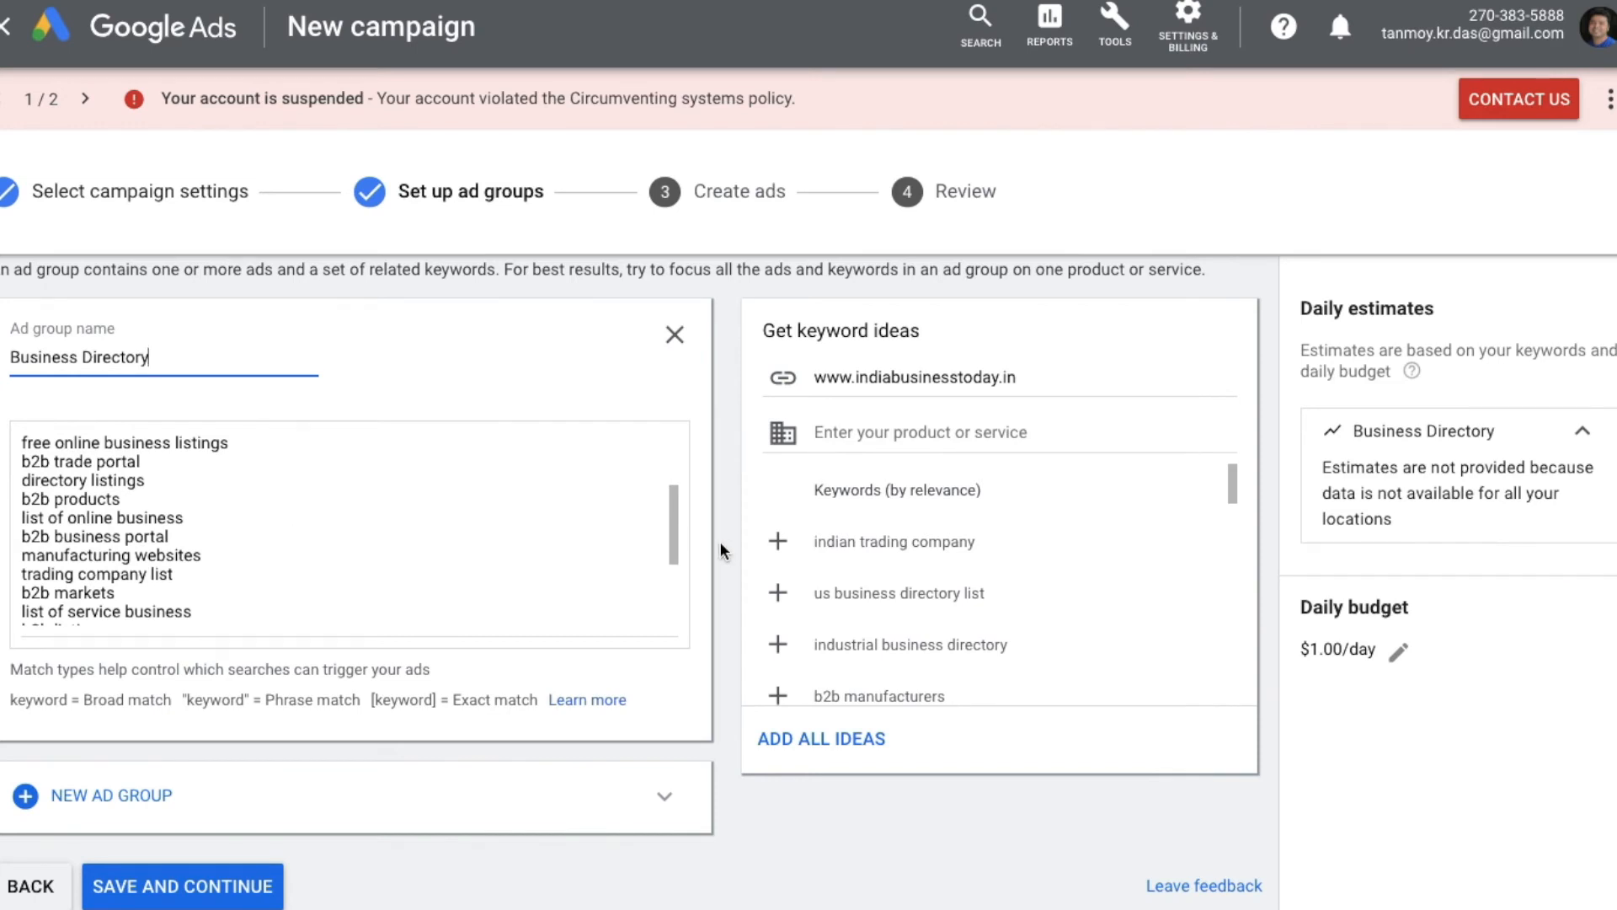
pyautogui.scroll(-1, 719, 544)
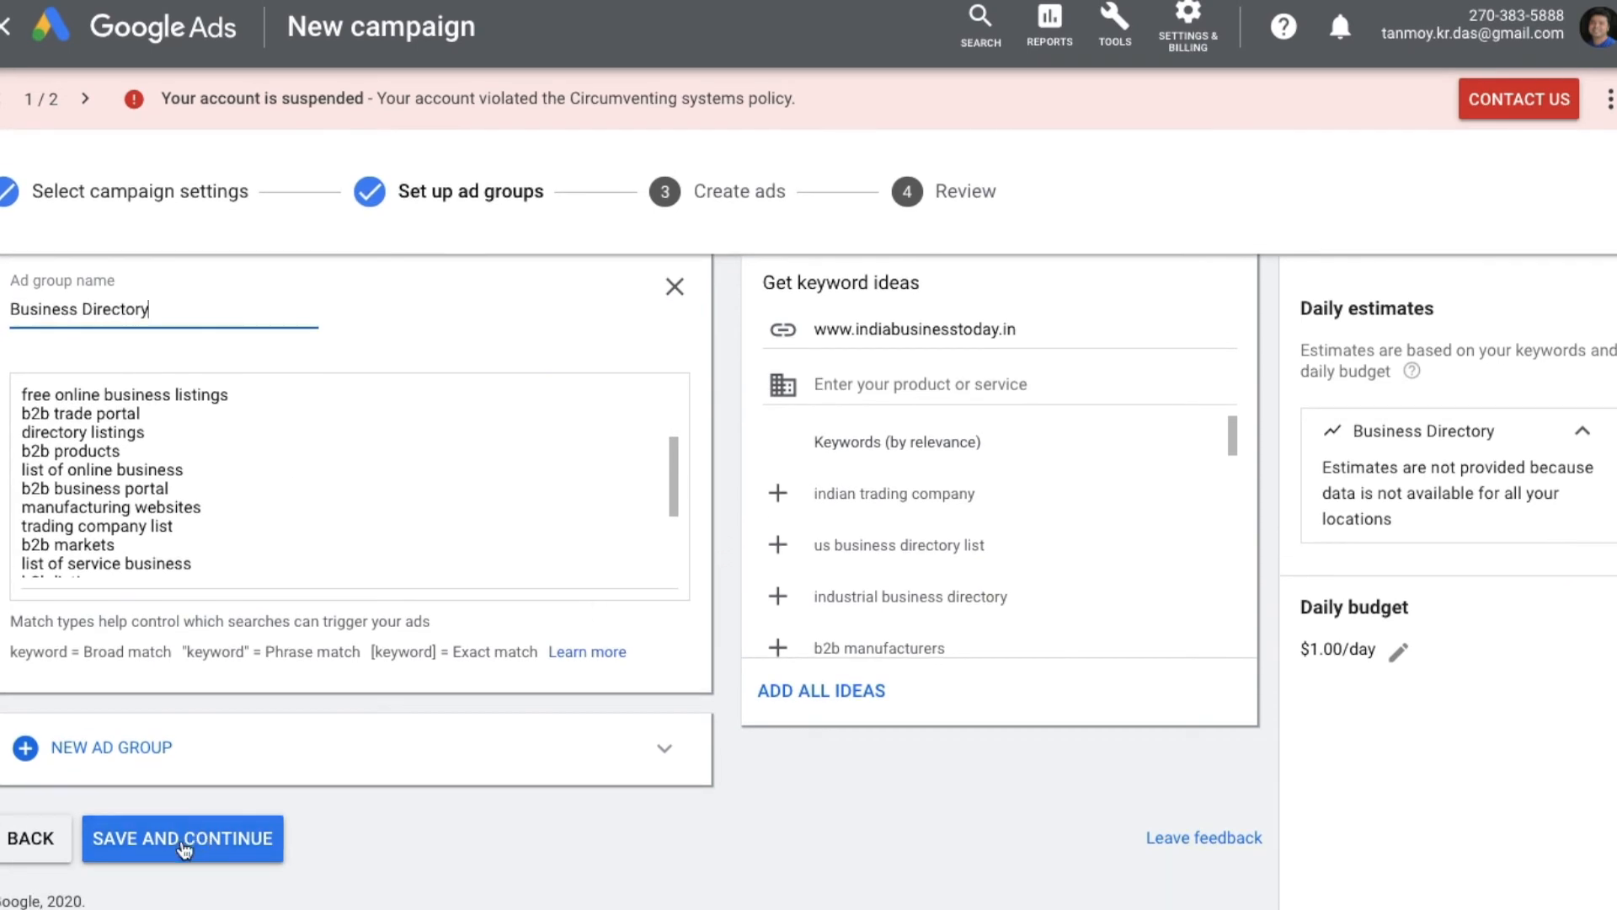
pyautogui.click(182, 842)
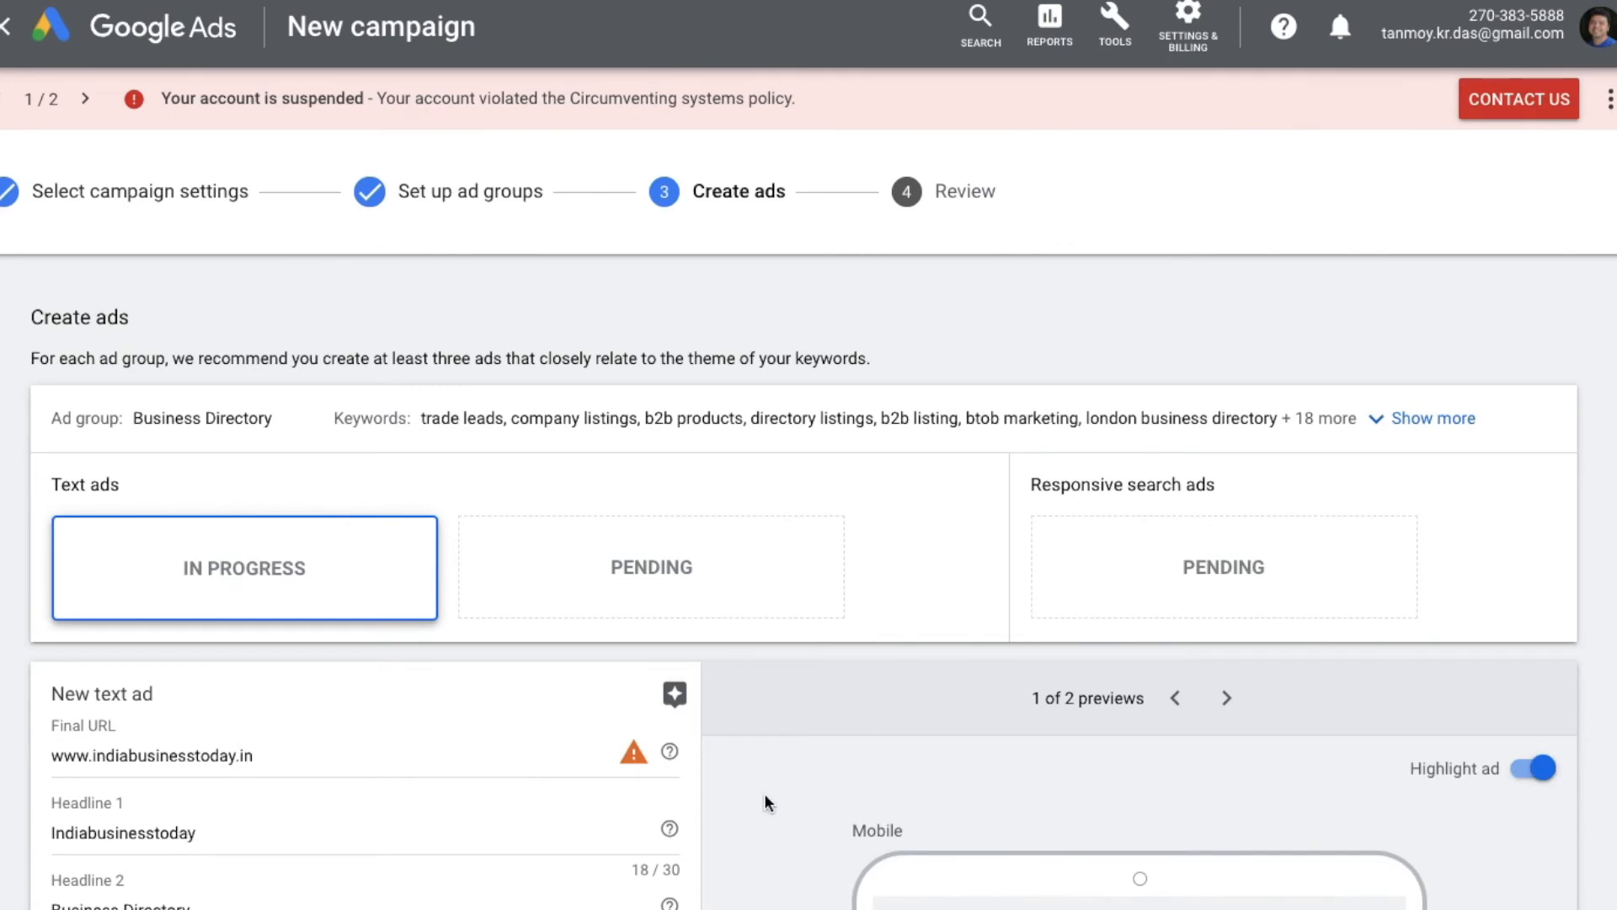
# Replace Headline 1 of the new text ad with "Best Online Business Directory"
pyautogui.scroll(-1, 765, 795)
pyautogui.scroll(-3, 765, 796)
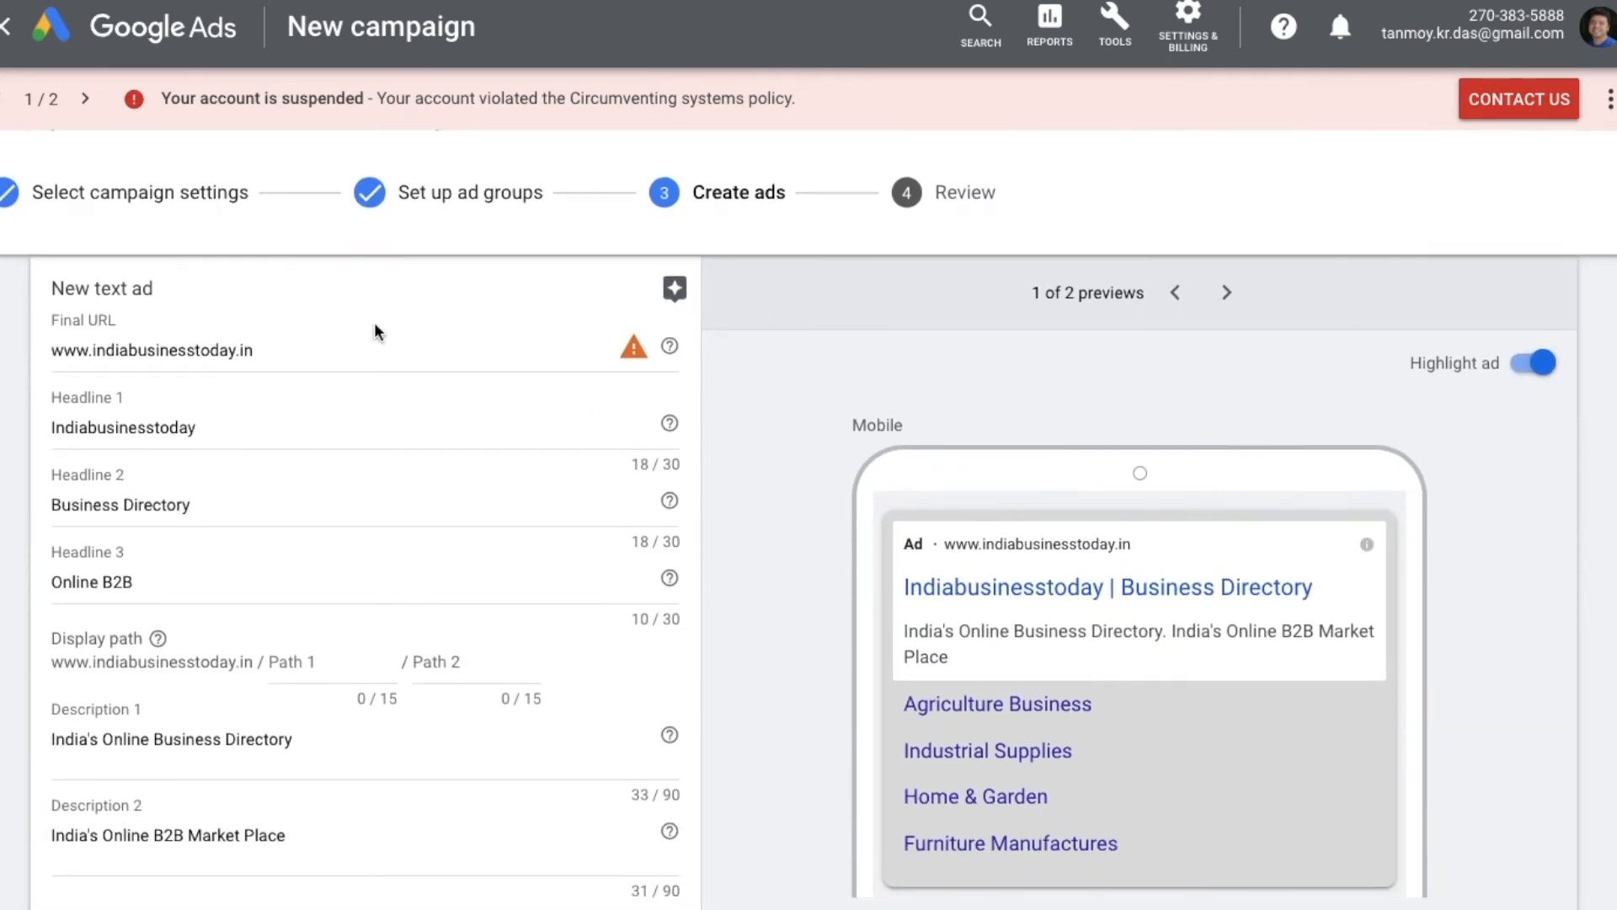
pyautogui.click(302, 356)
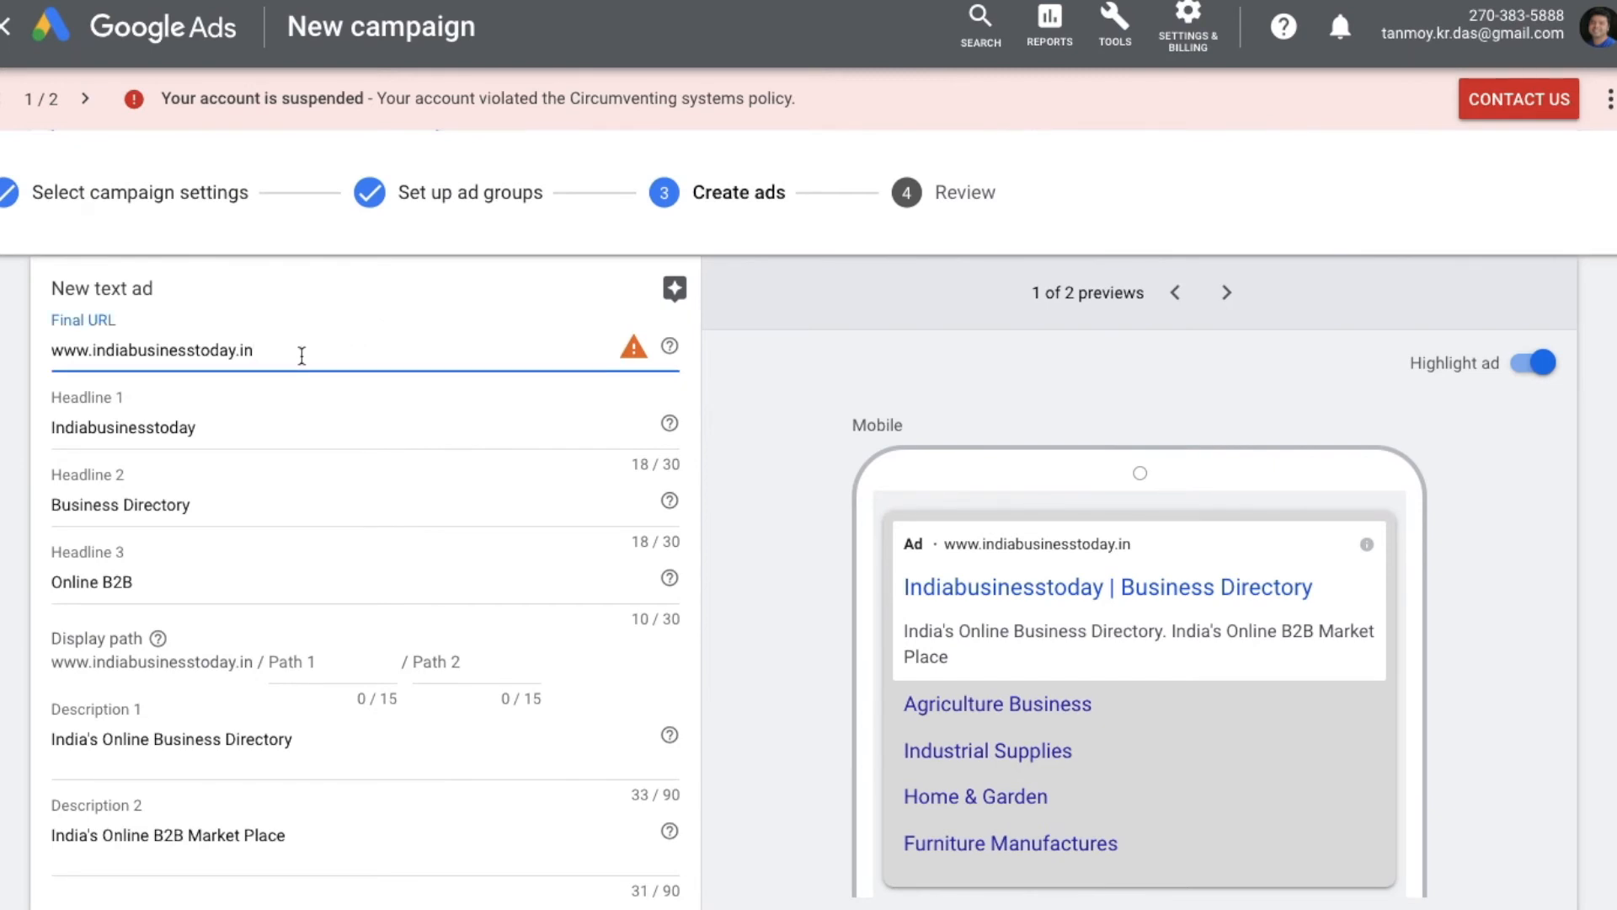
pyautogui.click(241, 432)
pyautogui.press('BackSpace')
pyautogui.press('BackSpace')
pyautogui.press('BackSpace')
pyautogui.press('BackSpace')
pyautogui.press('BackSpace')
pyautogui.press('BackSpace')
pyautogui.press('BackSpace')
pyautogui.press('BackSpace')
pyautogui.press('BackSpace')
pyautogui.press('BackSpace')
pyautogui.press('BackSpace')
pyautogui.press('BackSpace')
pyautogui.press('BackSpace')
pyautogui.press('BackSpace')
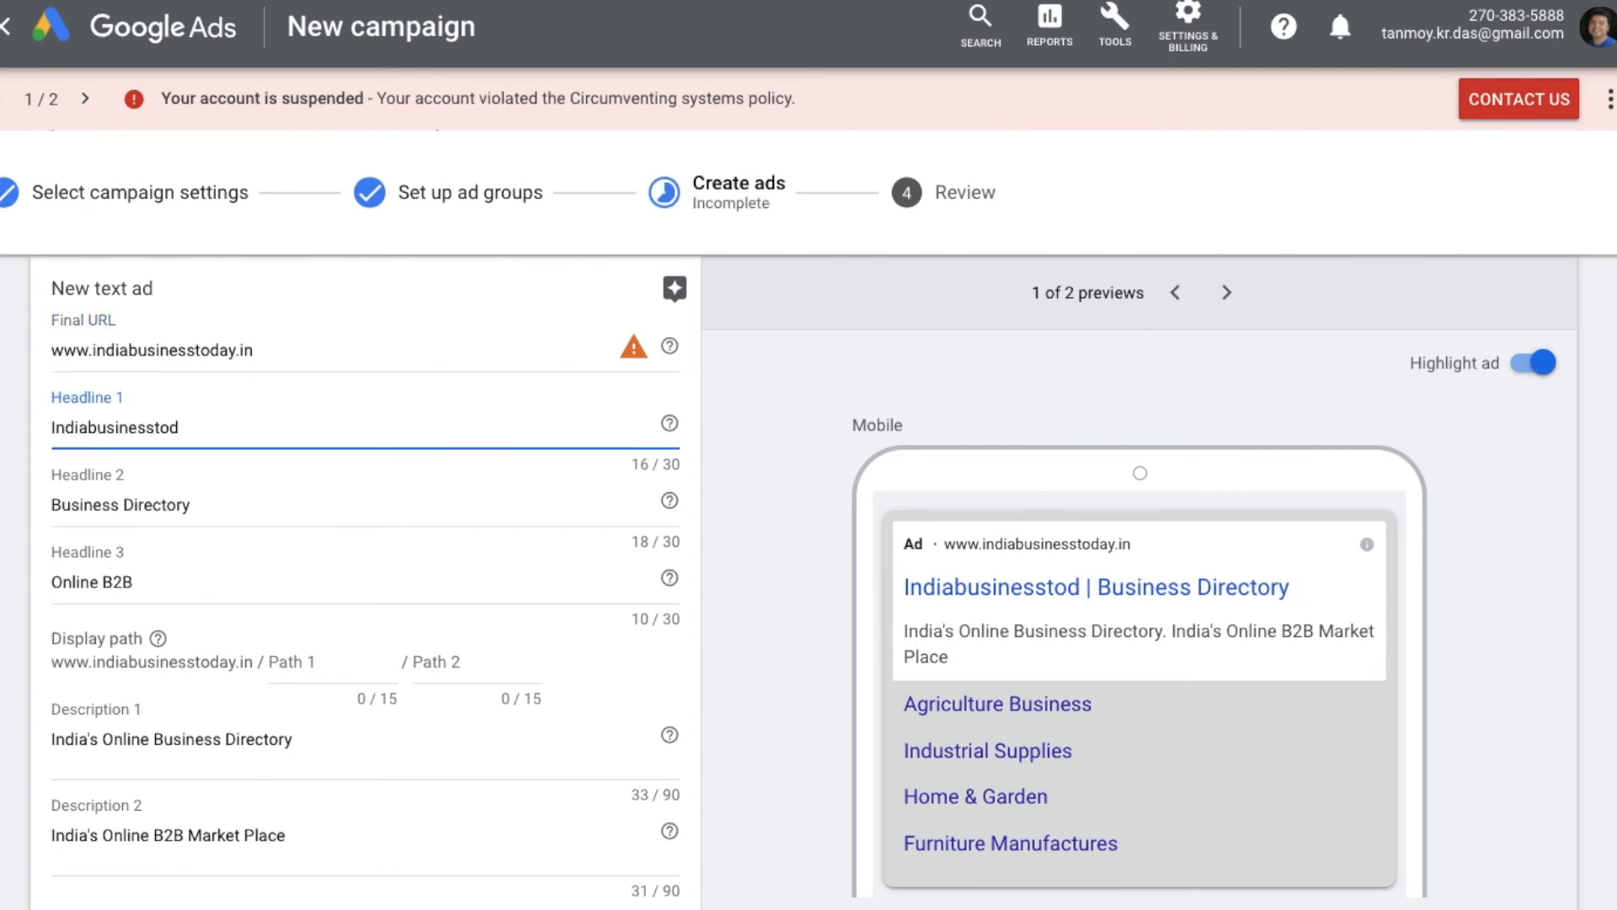
pyautogui.press('BackSpace')
pyautogui.press('BackSpace')
pyautogui.press('BackSpace')
pyautogui.press('BackSpace')
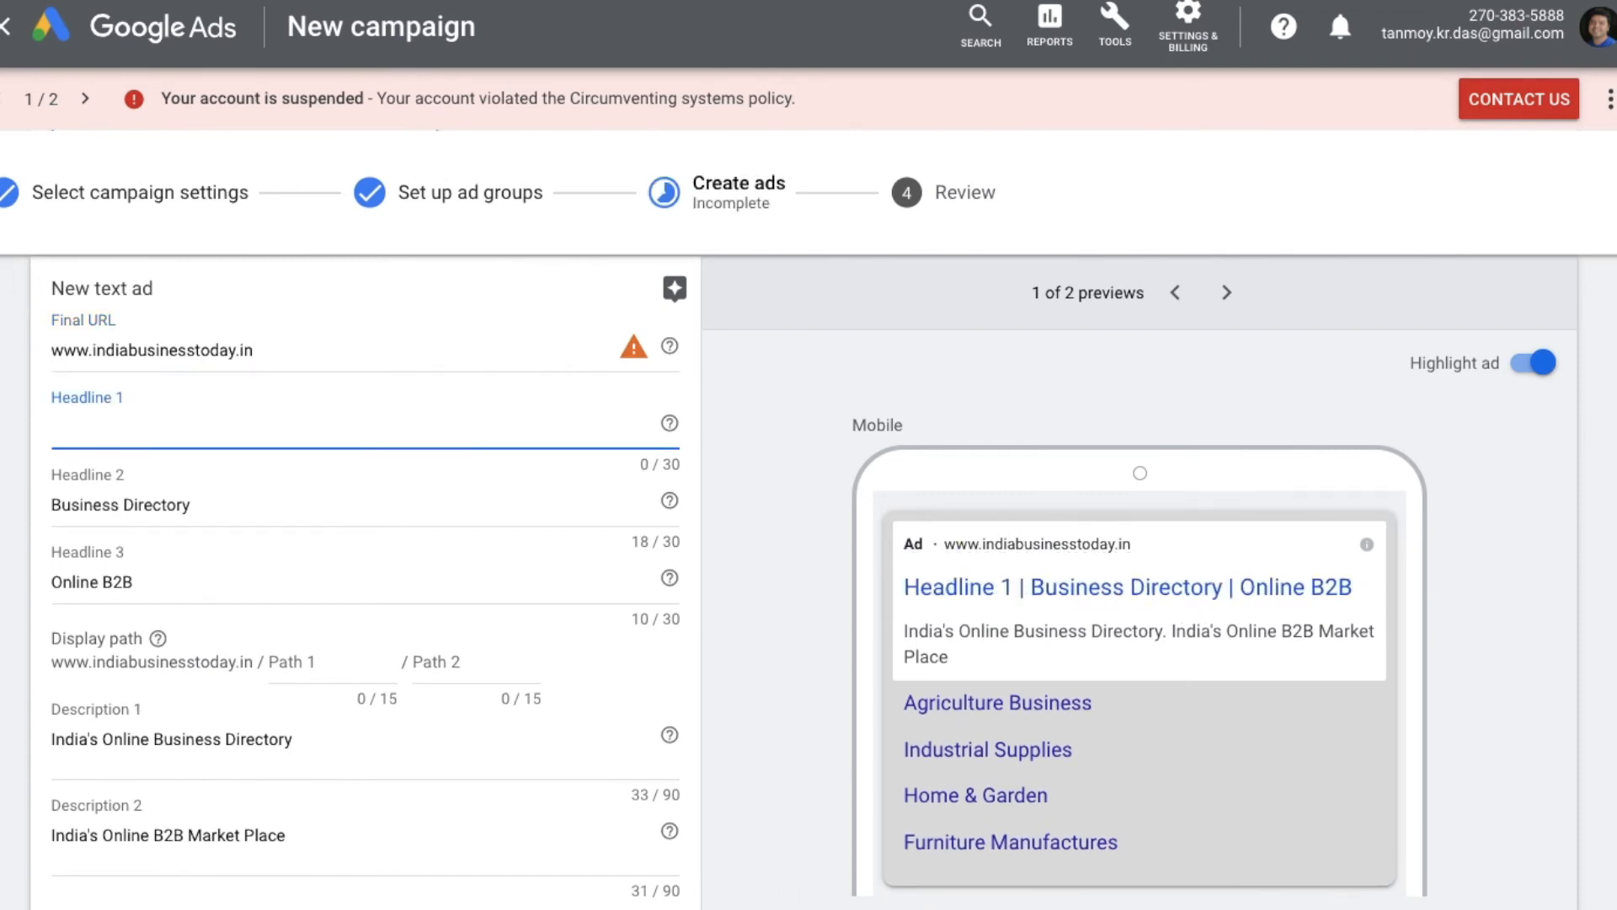
pyautogui.write('Best Online Business ')
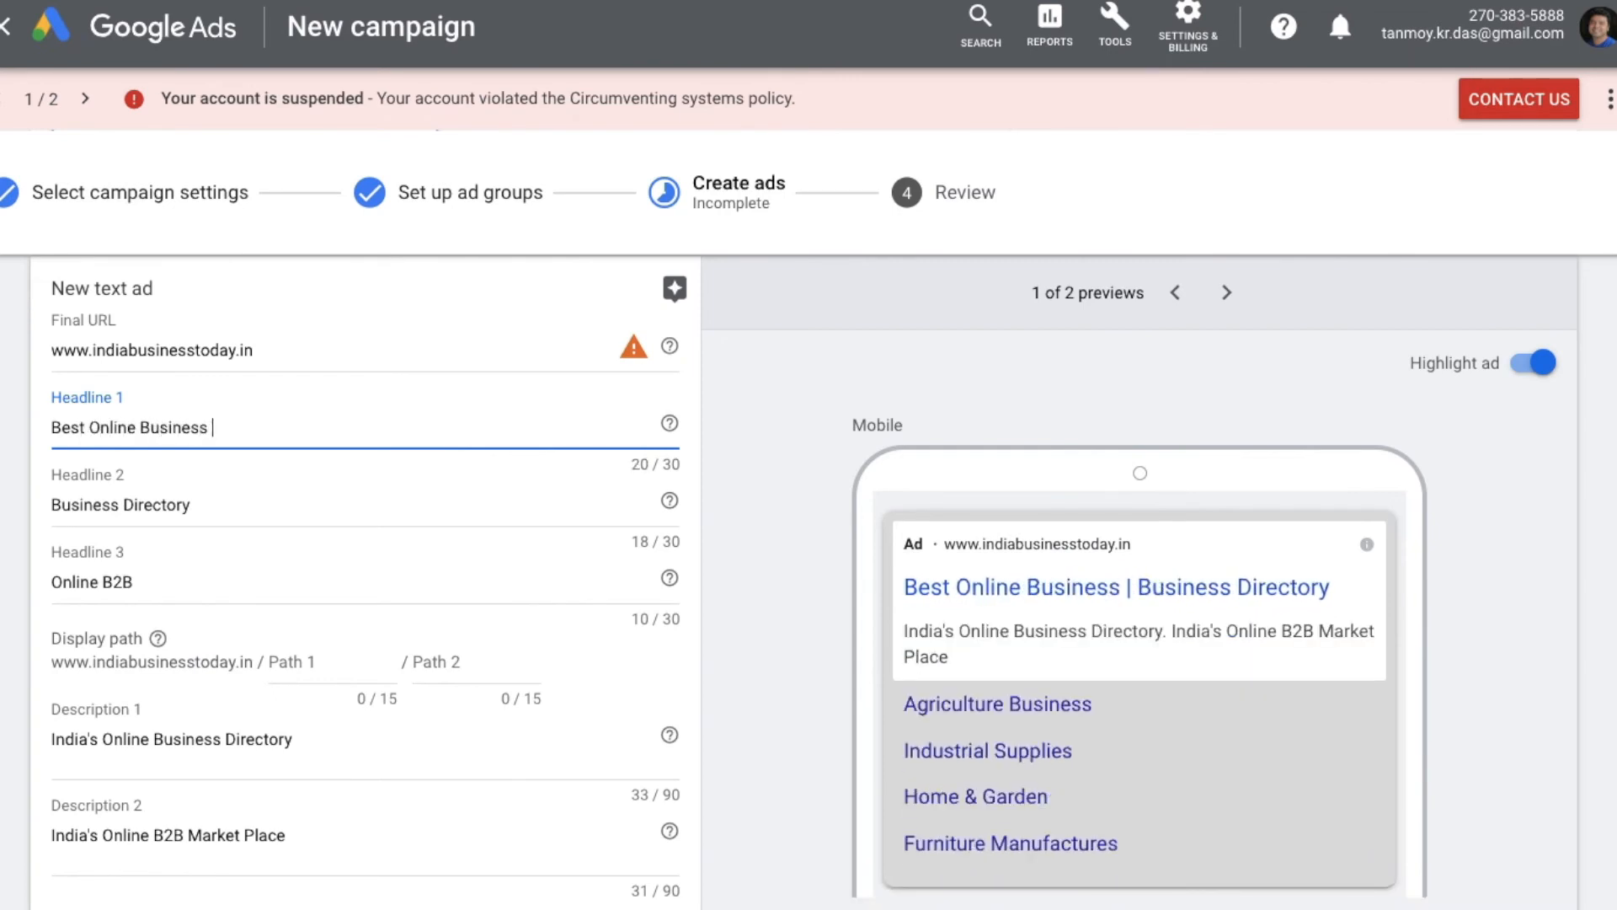
pyautogui.write('Directory')
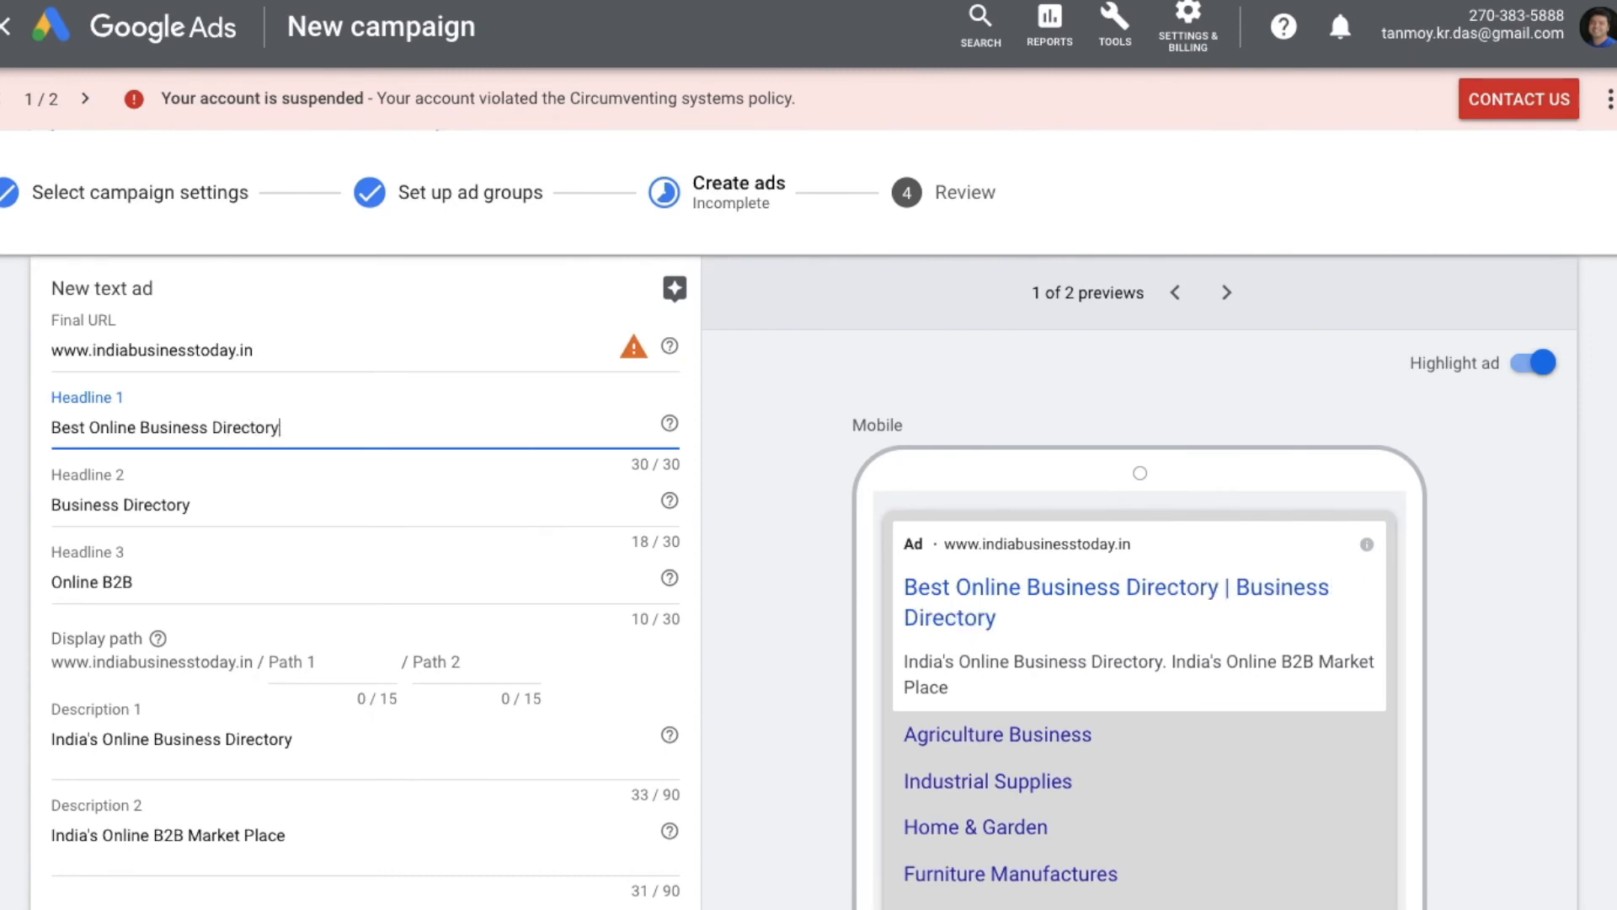
# Extend Headline 2 of the text ad to read "Business Directory For All."
pyautogui.click(231, 502)
pyautogui.write('For ')
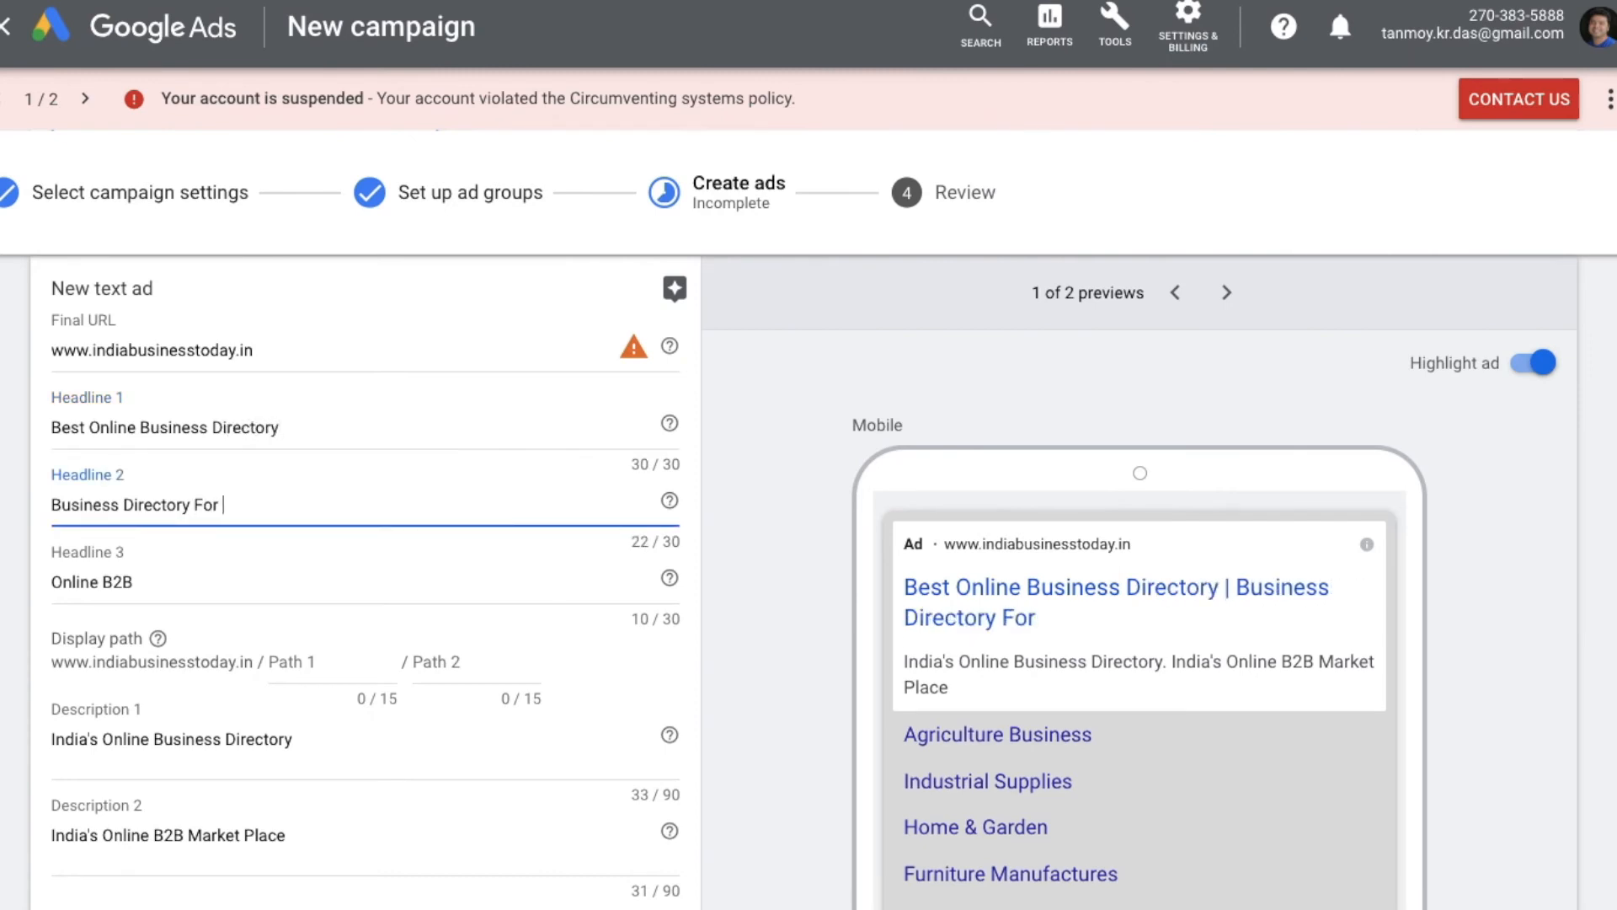
pyautogui.write('Everyone.')
pyautogui.press('BackSpace')
pyautogui.press('BackSpace')
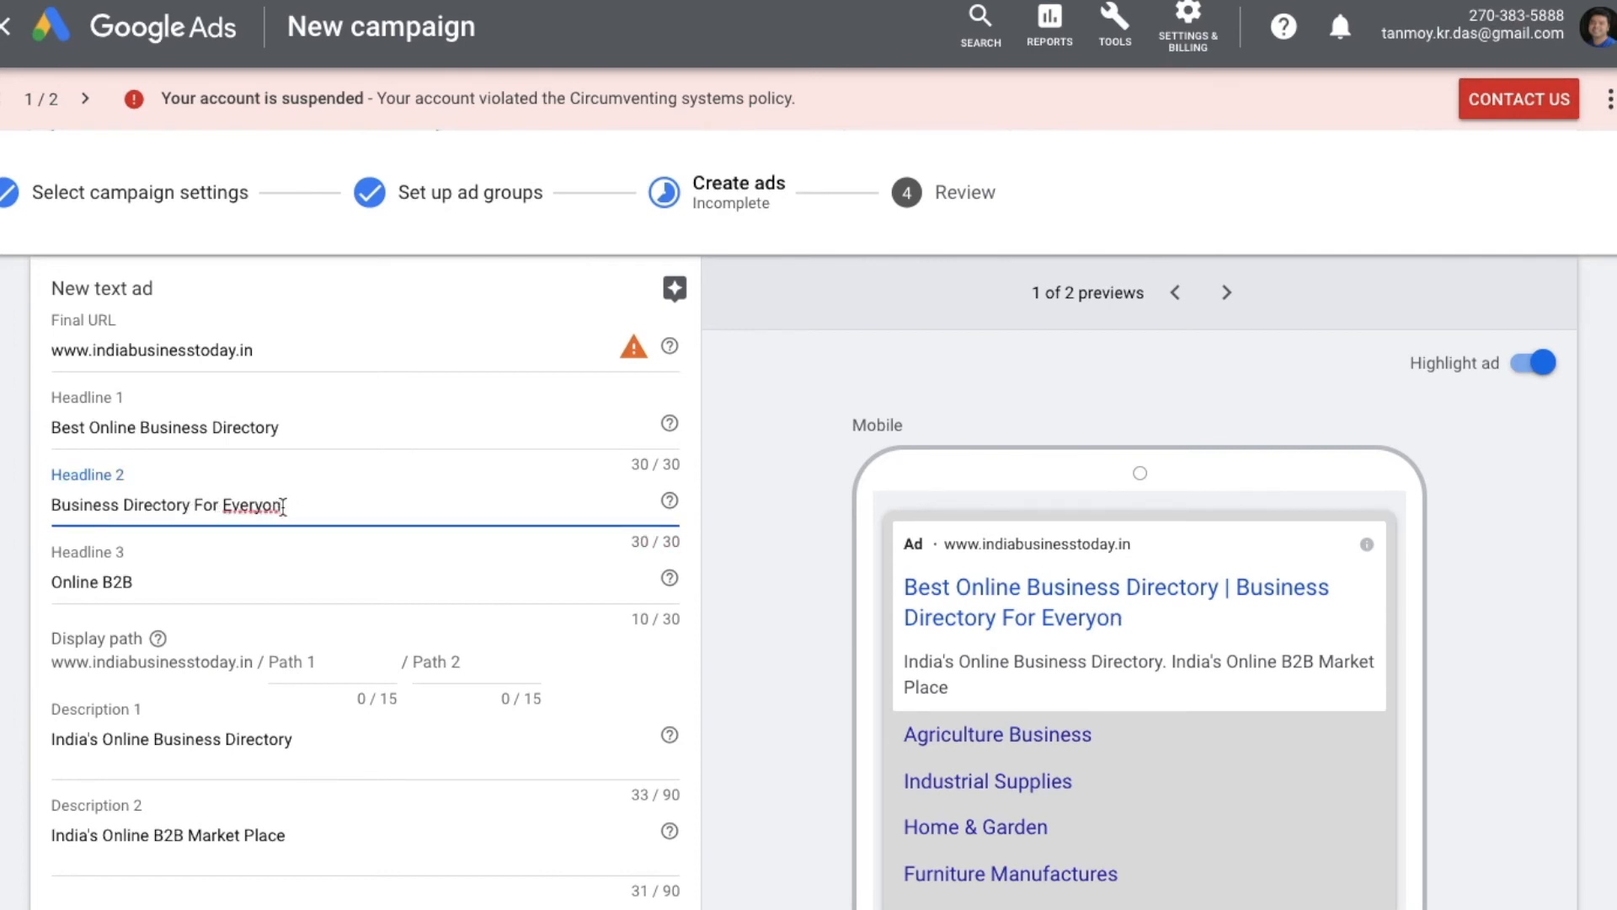
pyautogui.press('BackSpace')
pyautogui.press('BackSpace')
pyautogui.press('BackSpace')
pyautogui.press('BackSpace')
pyautogui.press('BackSpace')
pyautogui.press('BackSpace')
pyautogui.press('BackSpace')
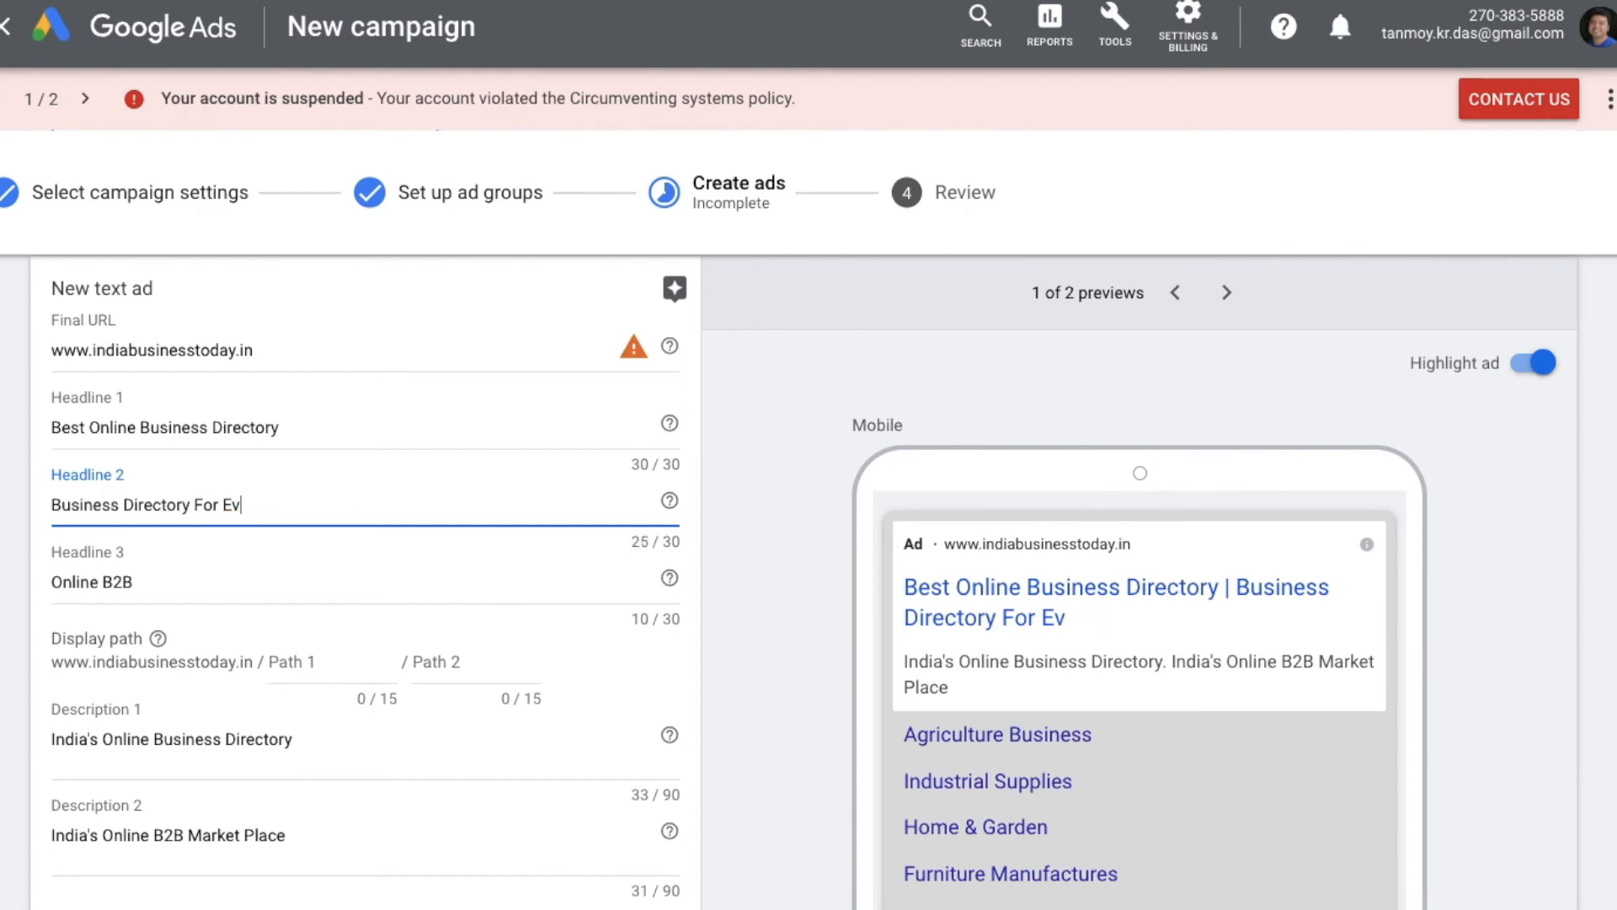
pyautogui.write('All.')
# Replace Headline 3 of the text ad with "Come And Register Today."
pyautogui.click(185, 588)
pyautogui.press('BackSpace')
pyautogui.press('BackSpace')
pyautogui.press('BackSpace')
pyautogui.press('BackSpace')
pyautogui.press('BackSpace')
pyautogui.press('BackSpace')
pyautogui.press('BackSpace')
pyautogui.press('BackSpace')
pyautogui.press('BackSpace')
pyautogui.press('BackSpace')
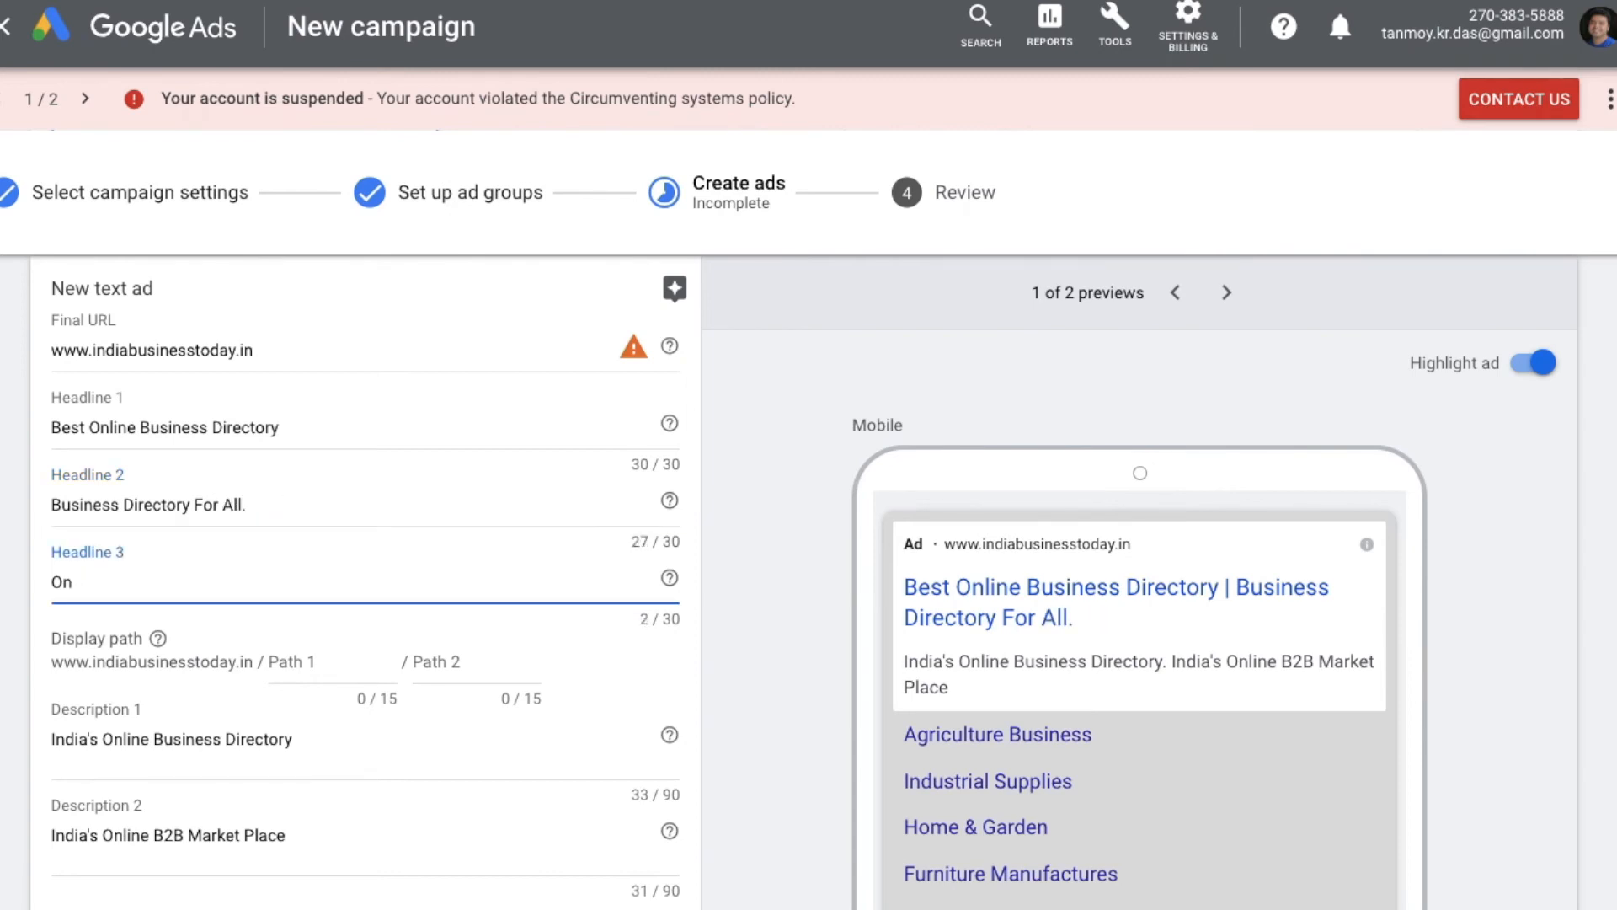
pyautogui.write('Come And')
pyautogui.write('Register ')
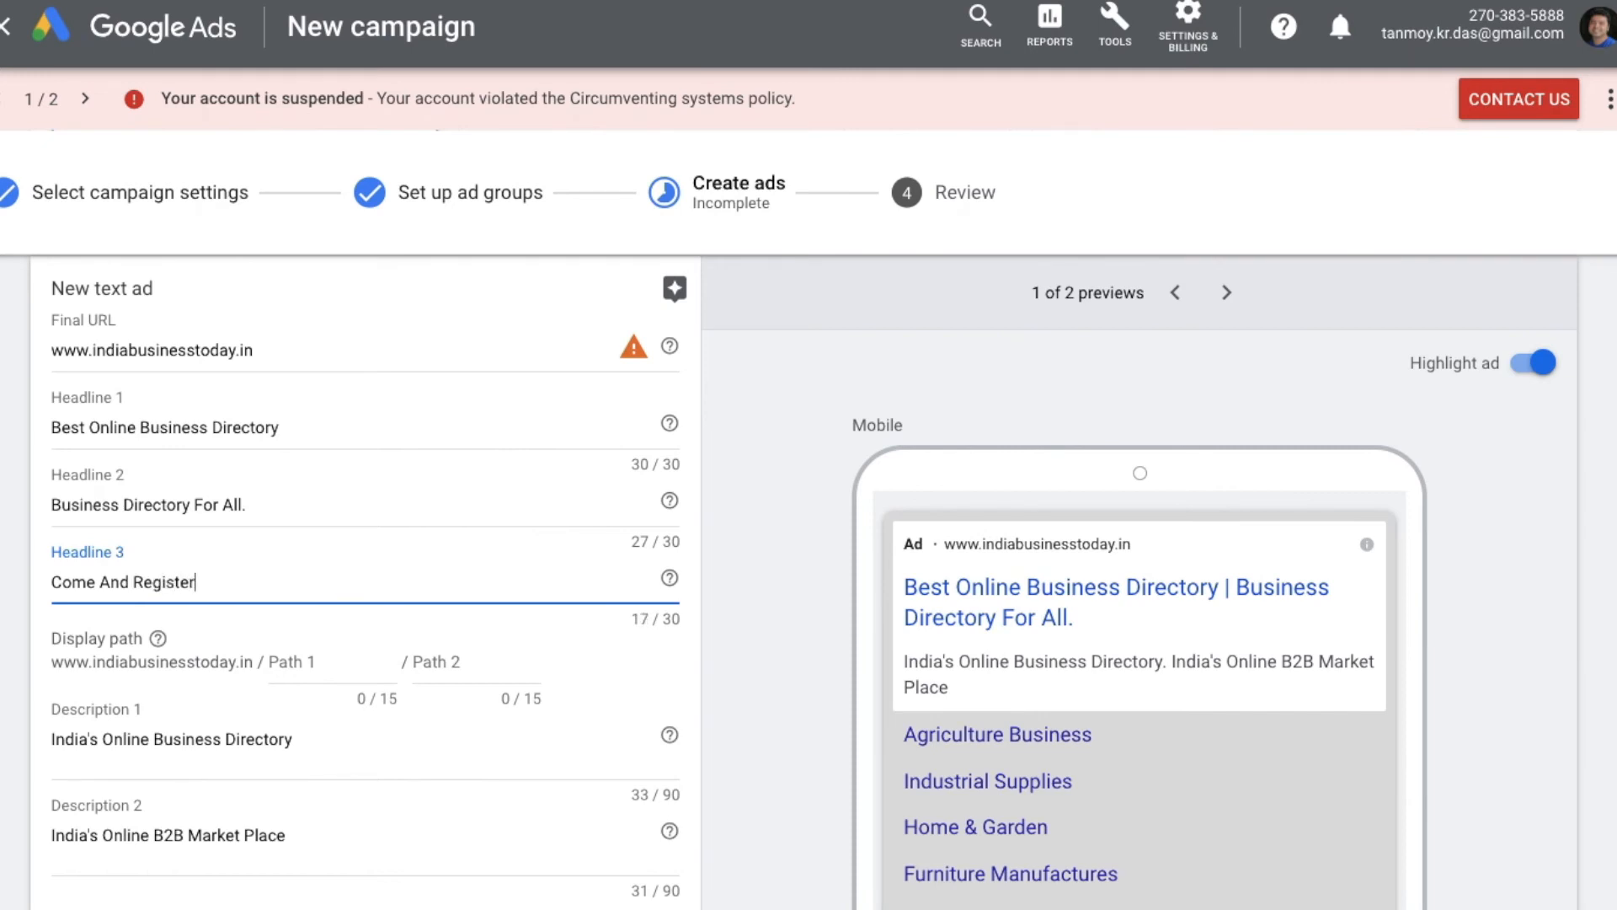
pyautogui.write('Today.')
# Set the text ad's display path to "Buyers" as Path 1 and "Registration" as Path 2
pyautogui.click(317, 662)
pyautogui.write('B')
pyautogui.press('BackSpace')
pyautogui.write('Buyers')
pyautogui.click(438, 662)
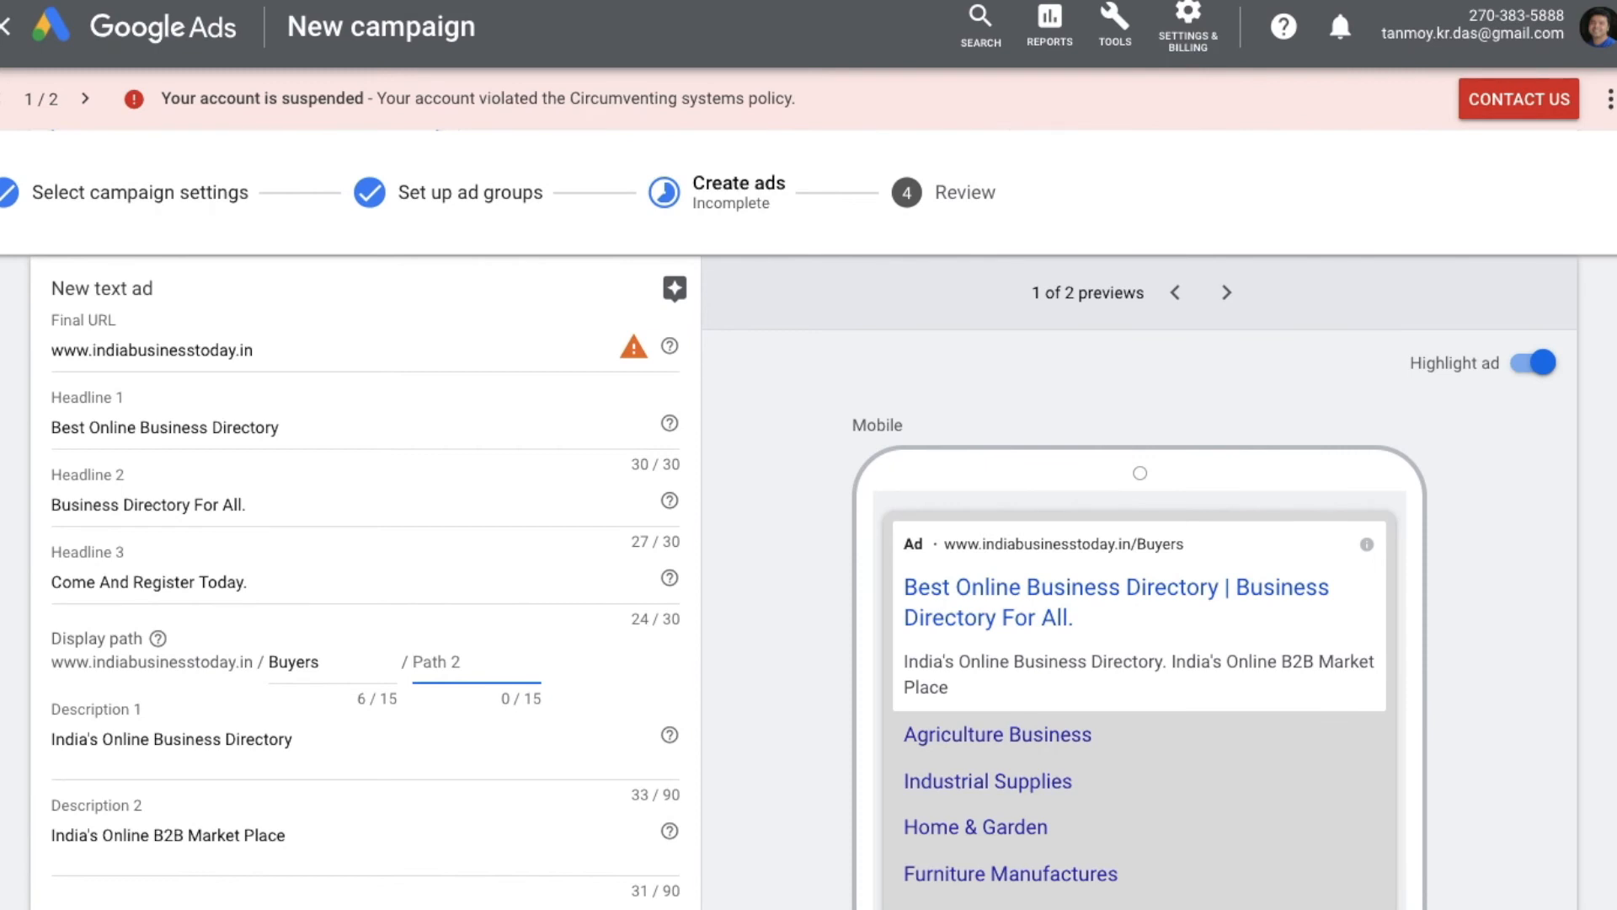
pyautogui.write('Registration')
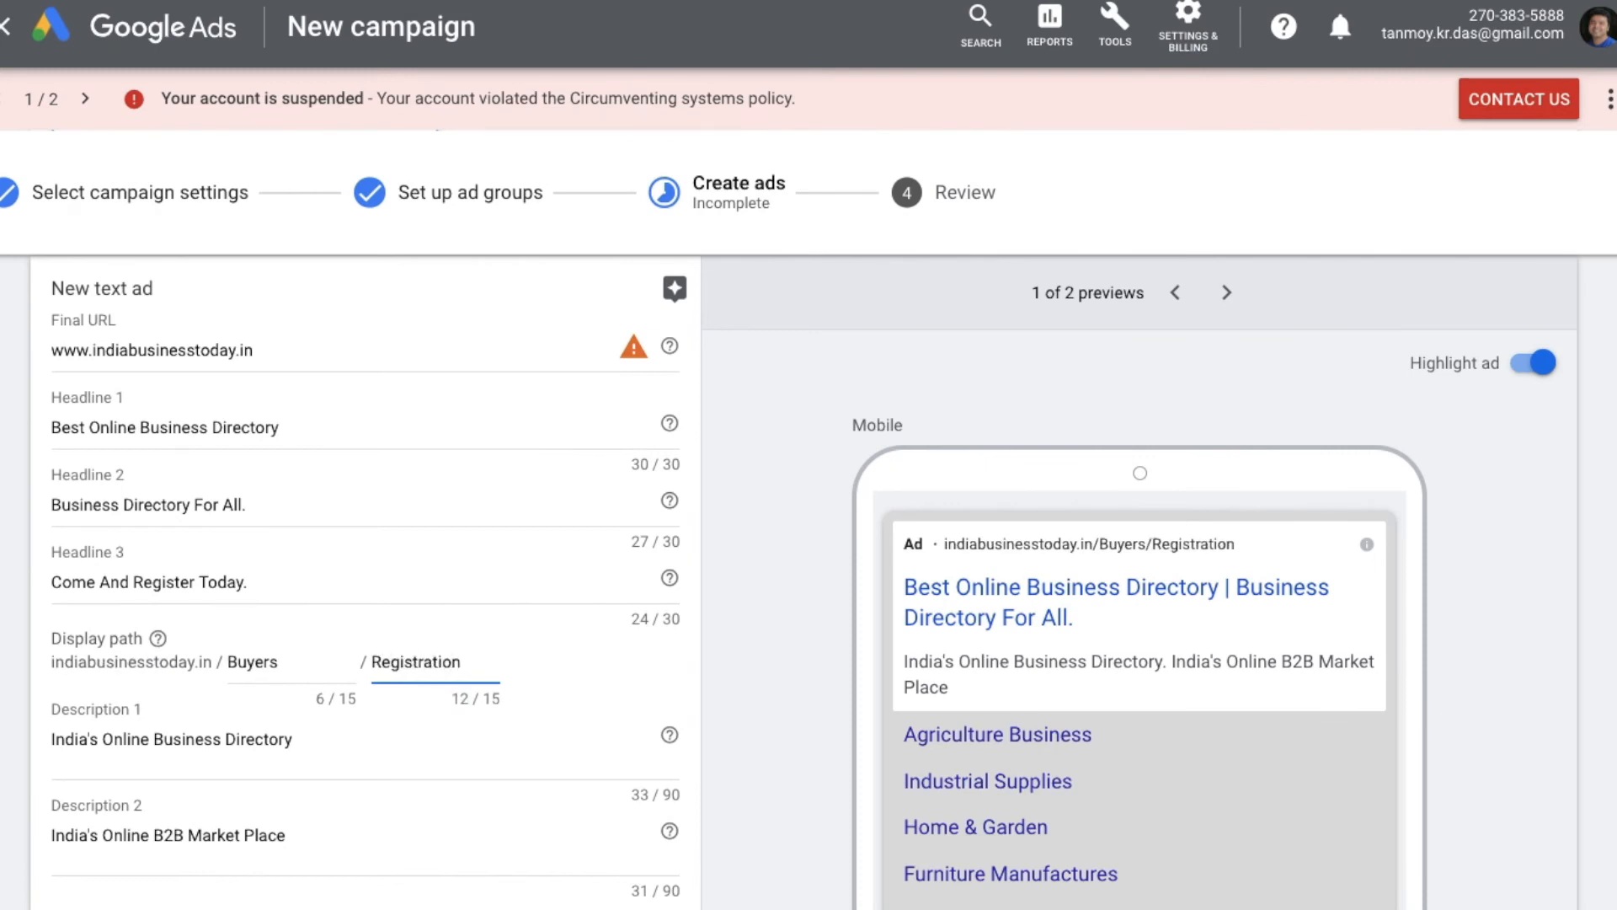
# Replace Description 1 of the text ad with "This Is The Best Way To Grow The Business. Connect With Buyers And Sellers Here."
pyautogui.click(354, 743)
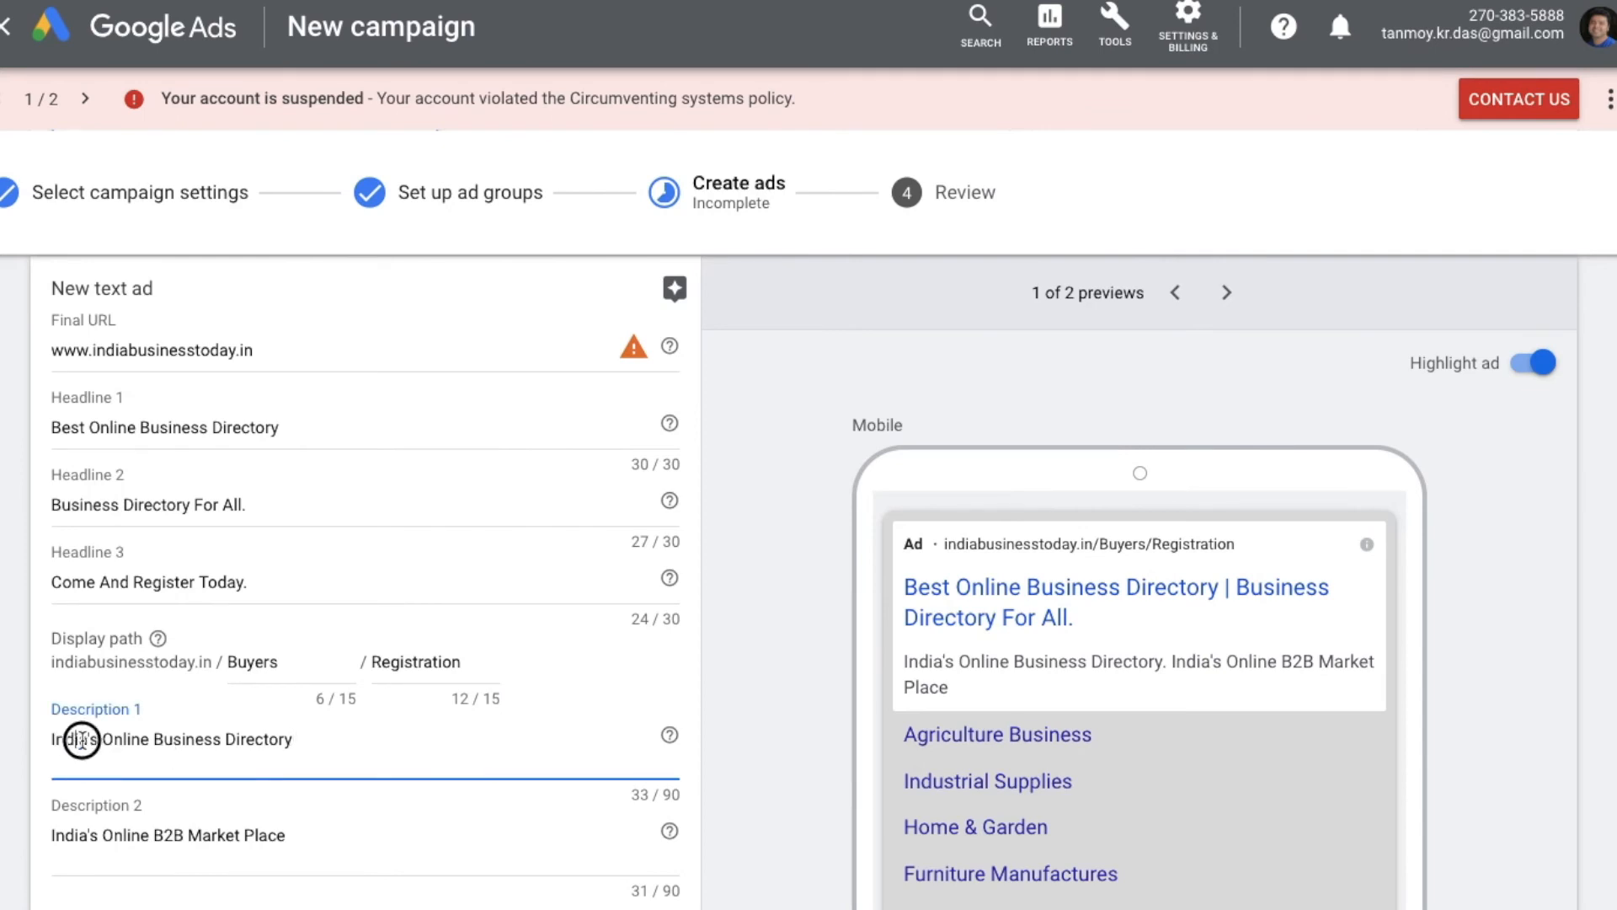
pyautogui.moveTo(298, 738); pyautogui.dragTo(54, 734)
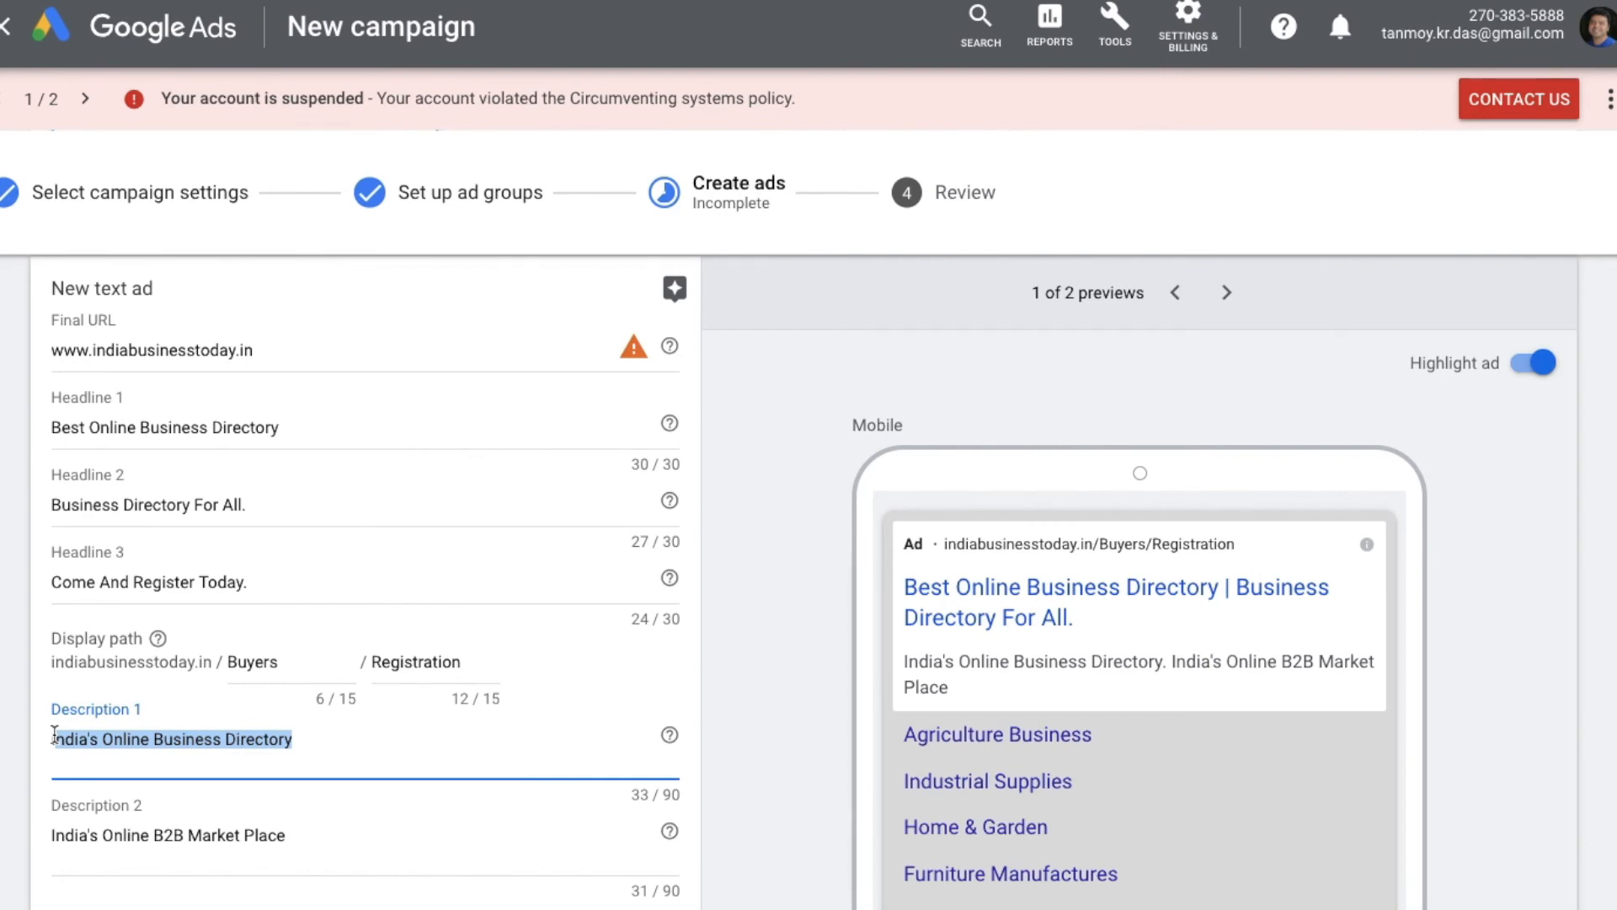
pyautogui.write('IThis')
pyautogui.press('BackSpace')
pyautogui.press('BackSpace')
pyautogui.press('BackSpace')
pyautogui.press('BackSpace')
pyautogui.press('BackSpace')
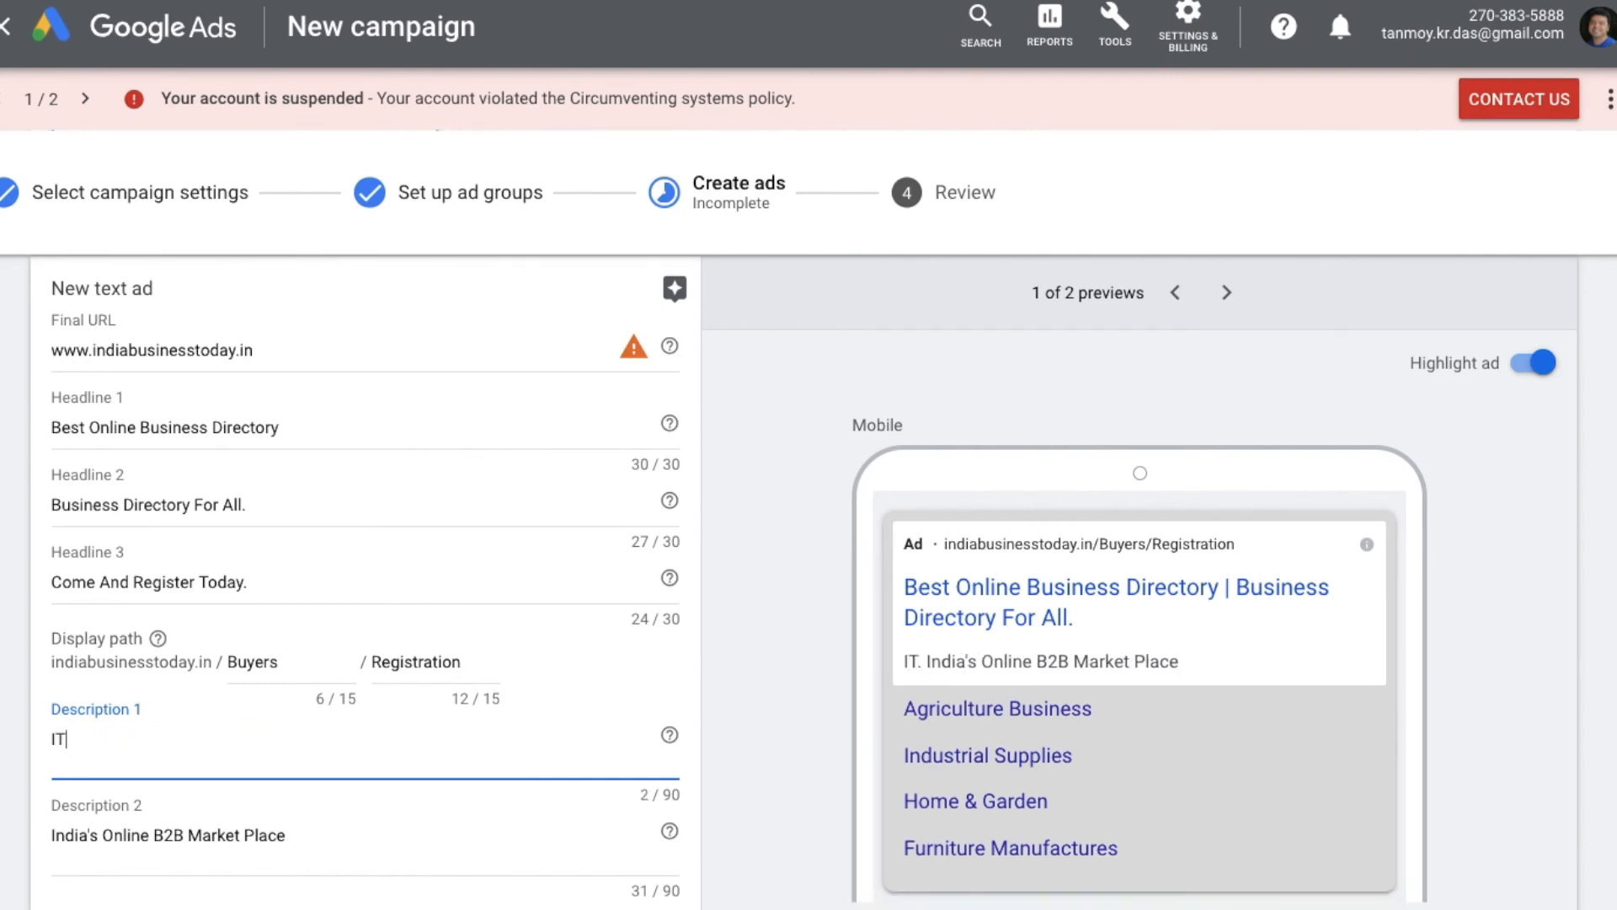
pyautogui.write('This Is ')
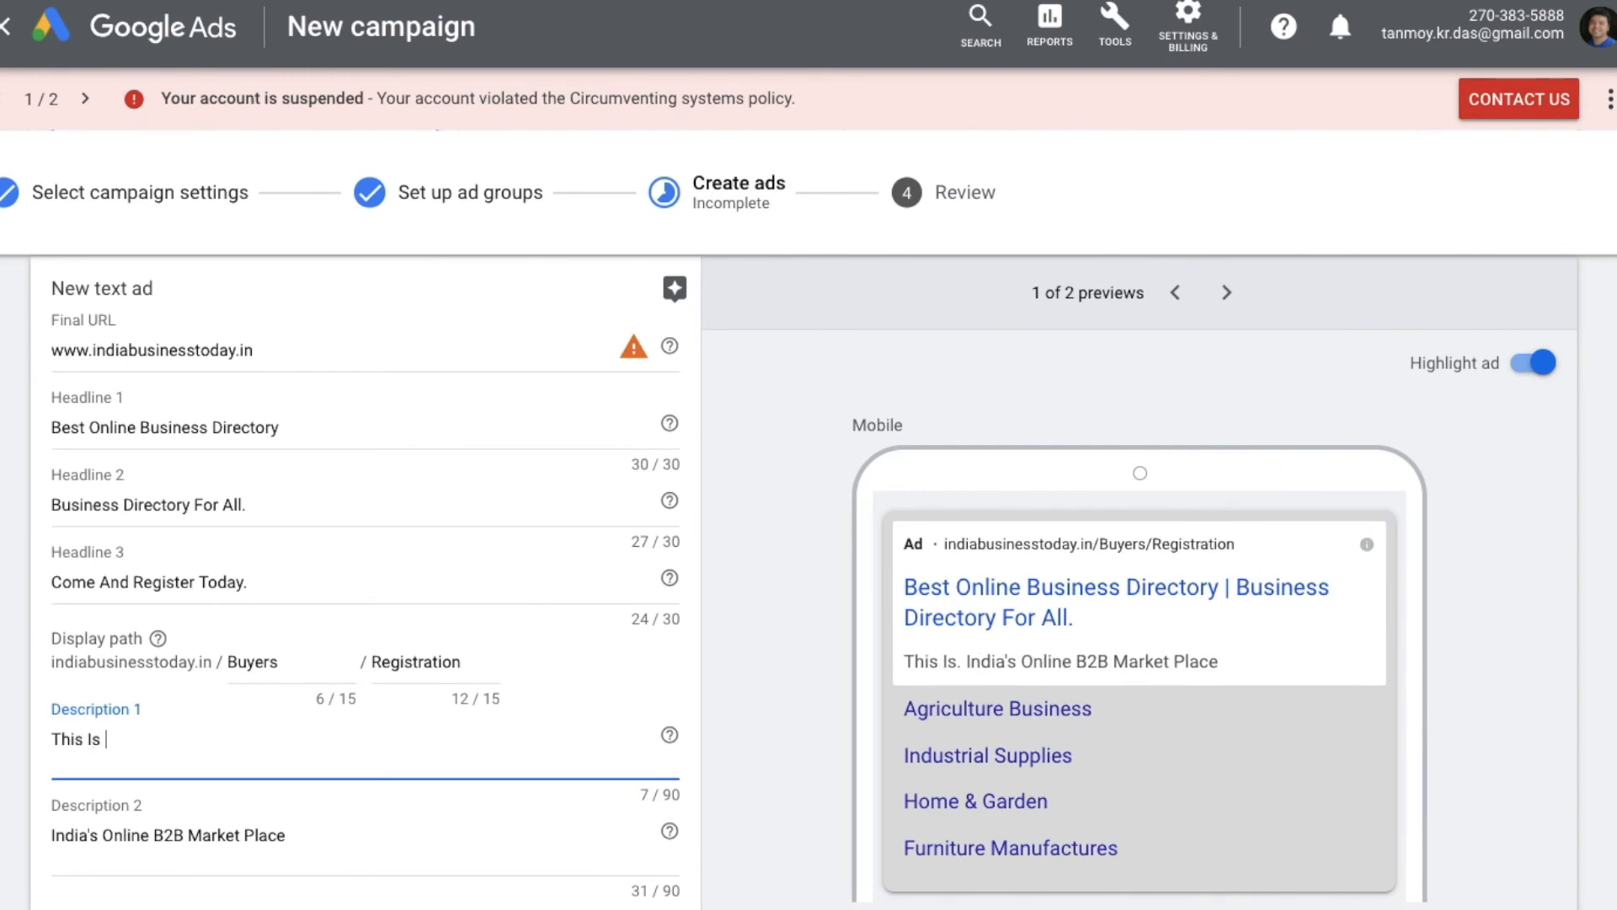
pyautogui.write('The Best W')
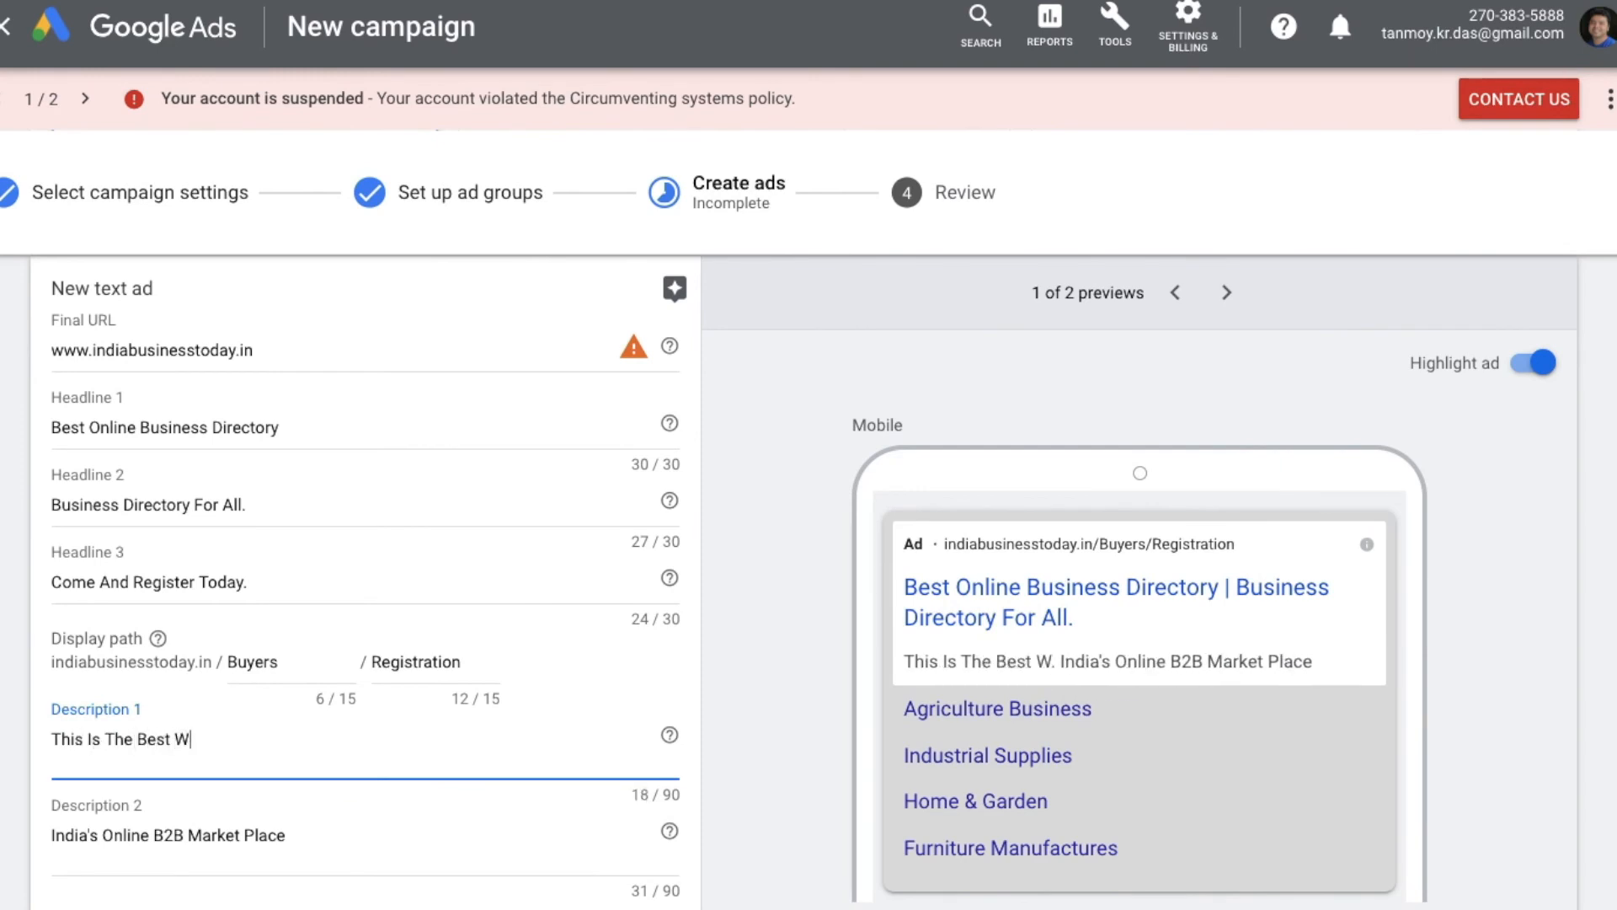
pyautogui.write('ay To Grow ')
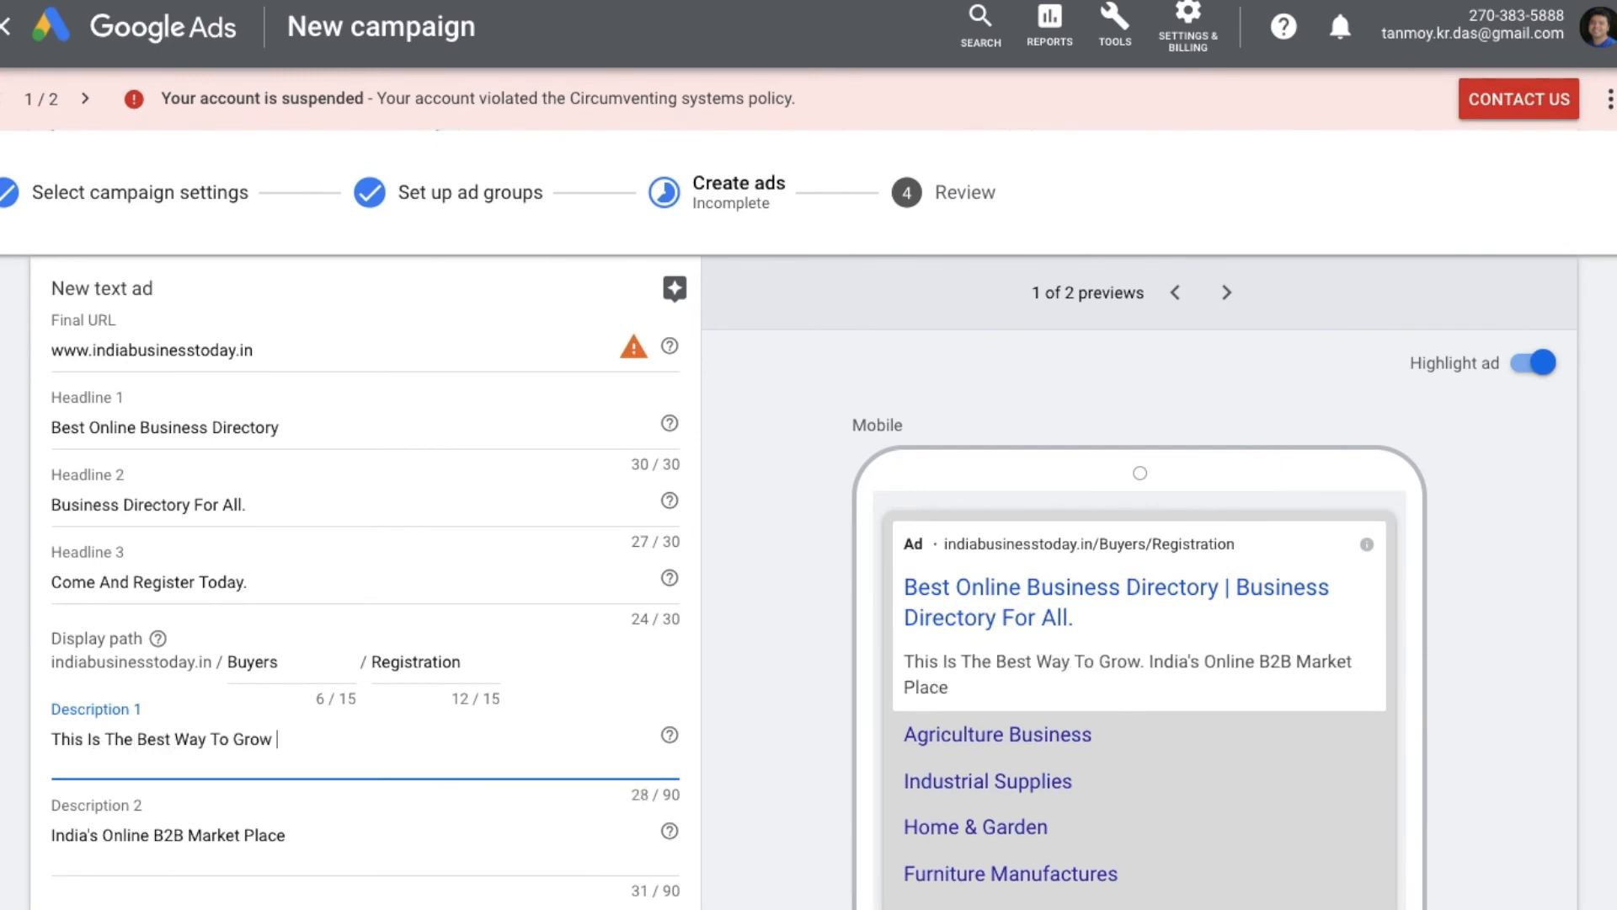
pyautogui.write('The Business')
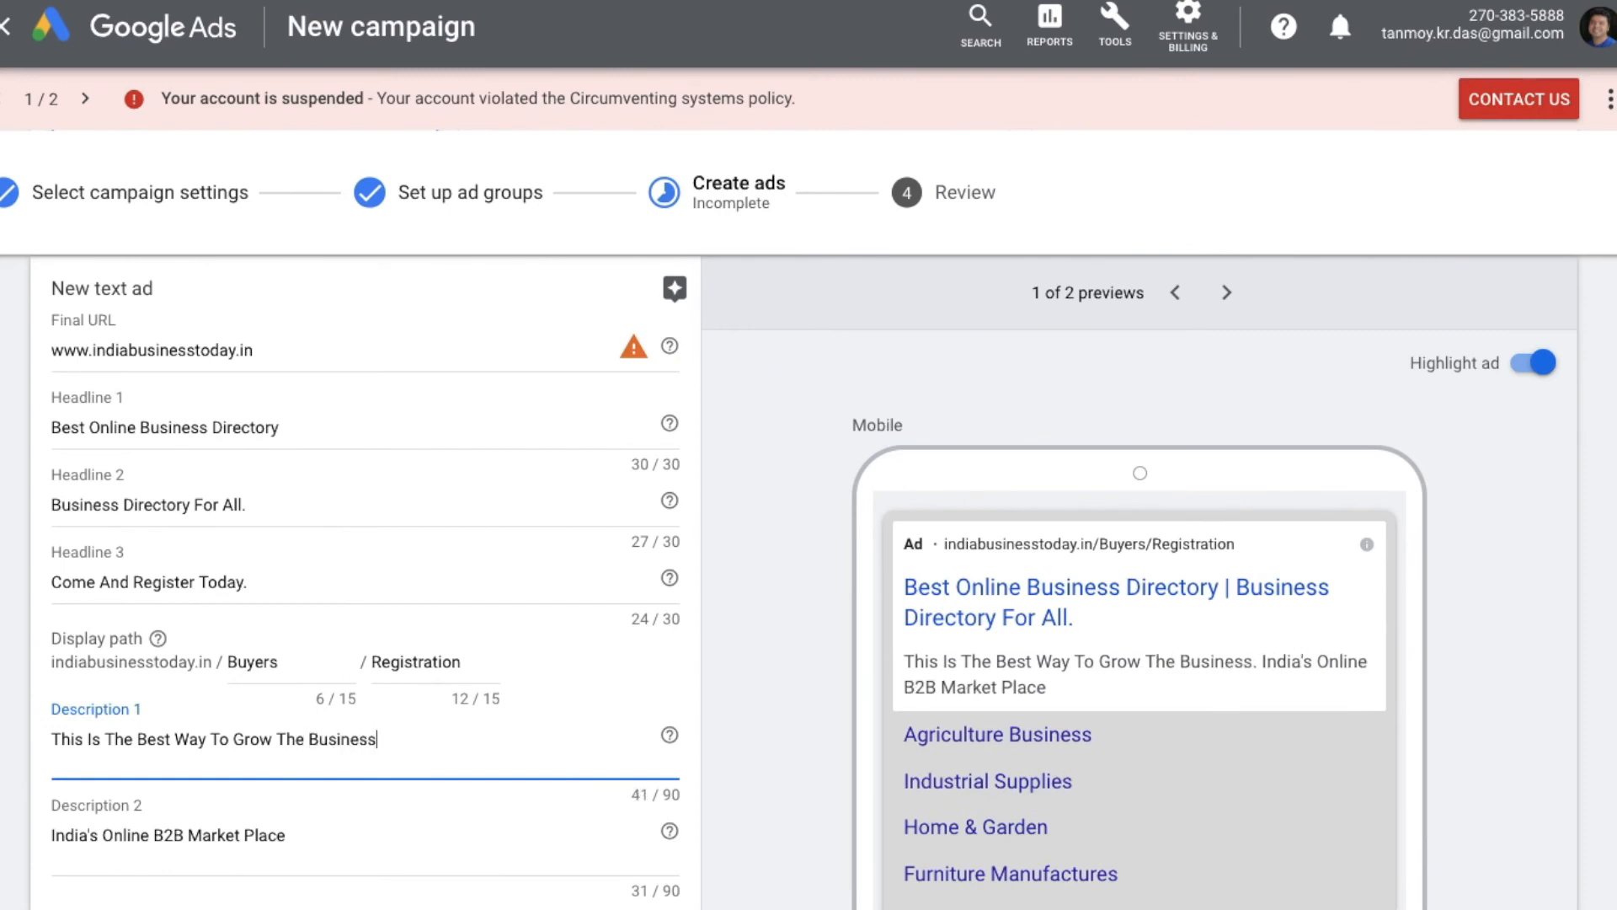
pyautogui.write('. Connect ')
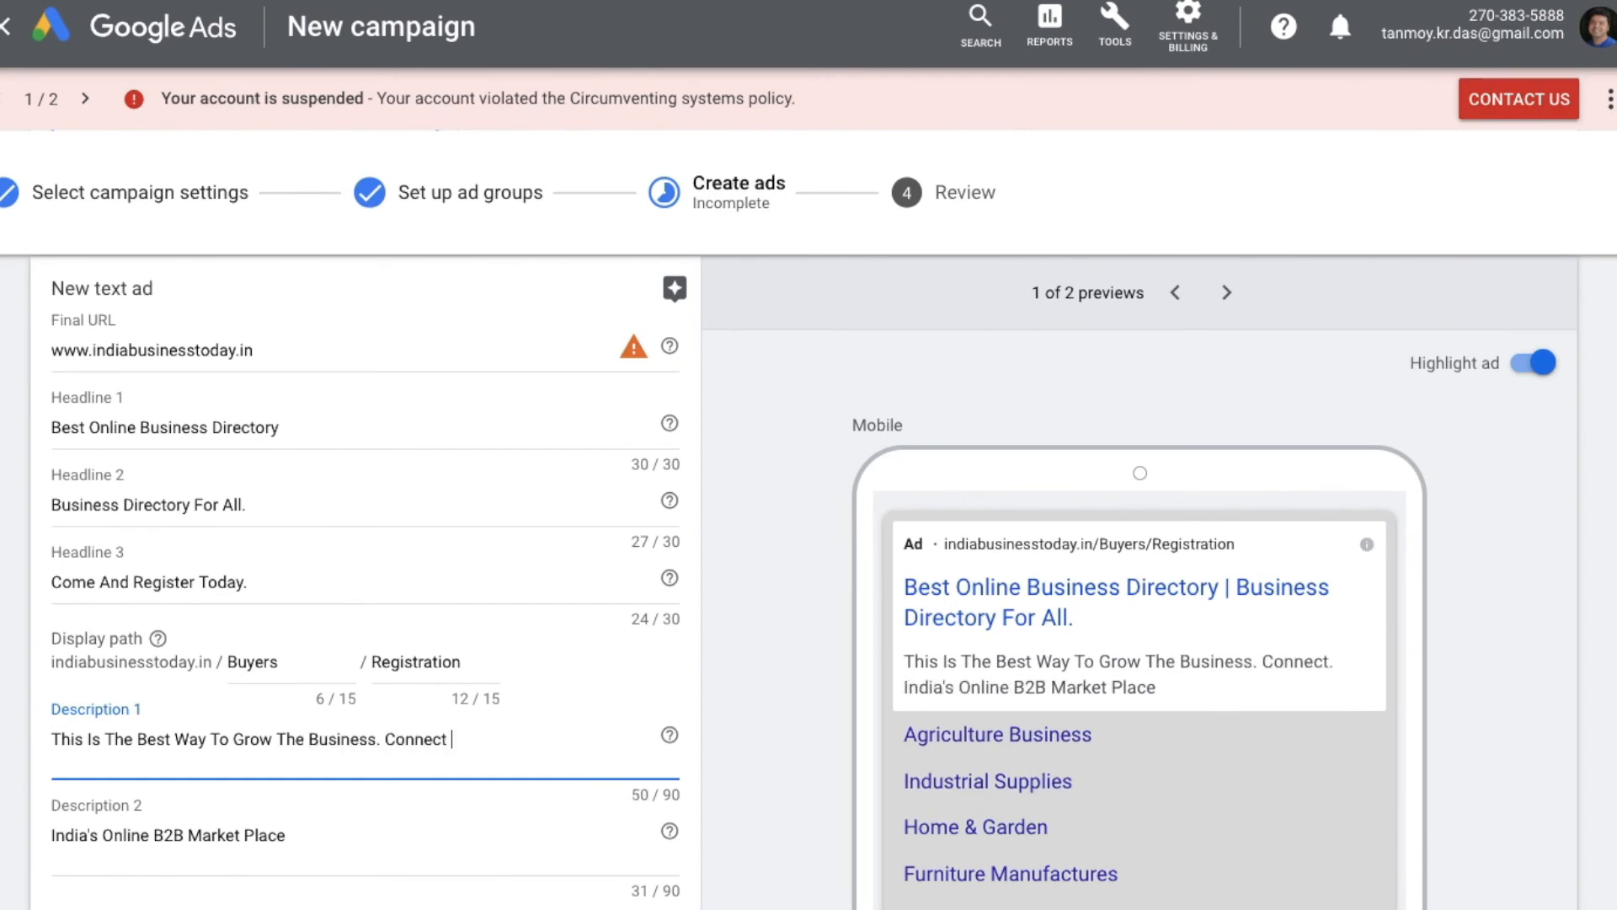
pyautogui.write('With Buyers Ad')
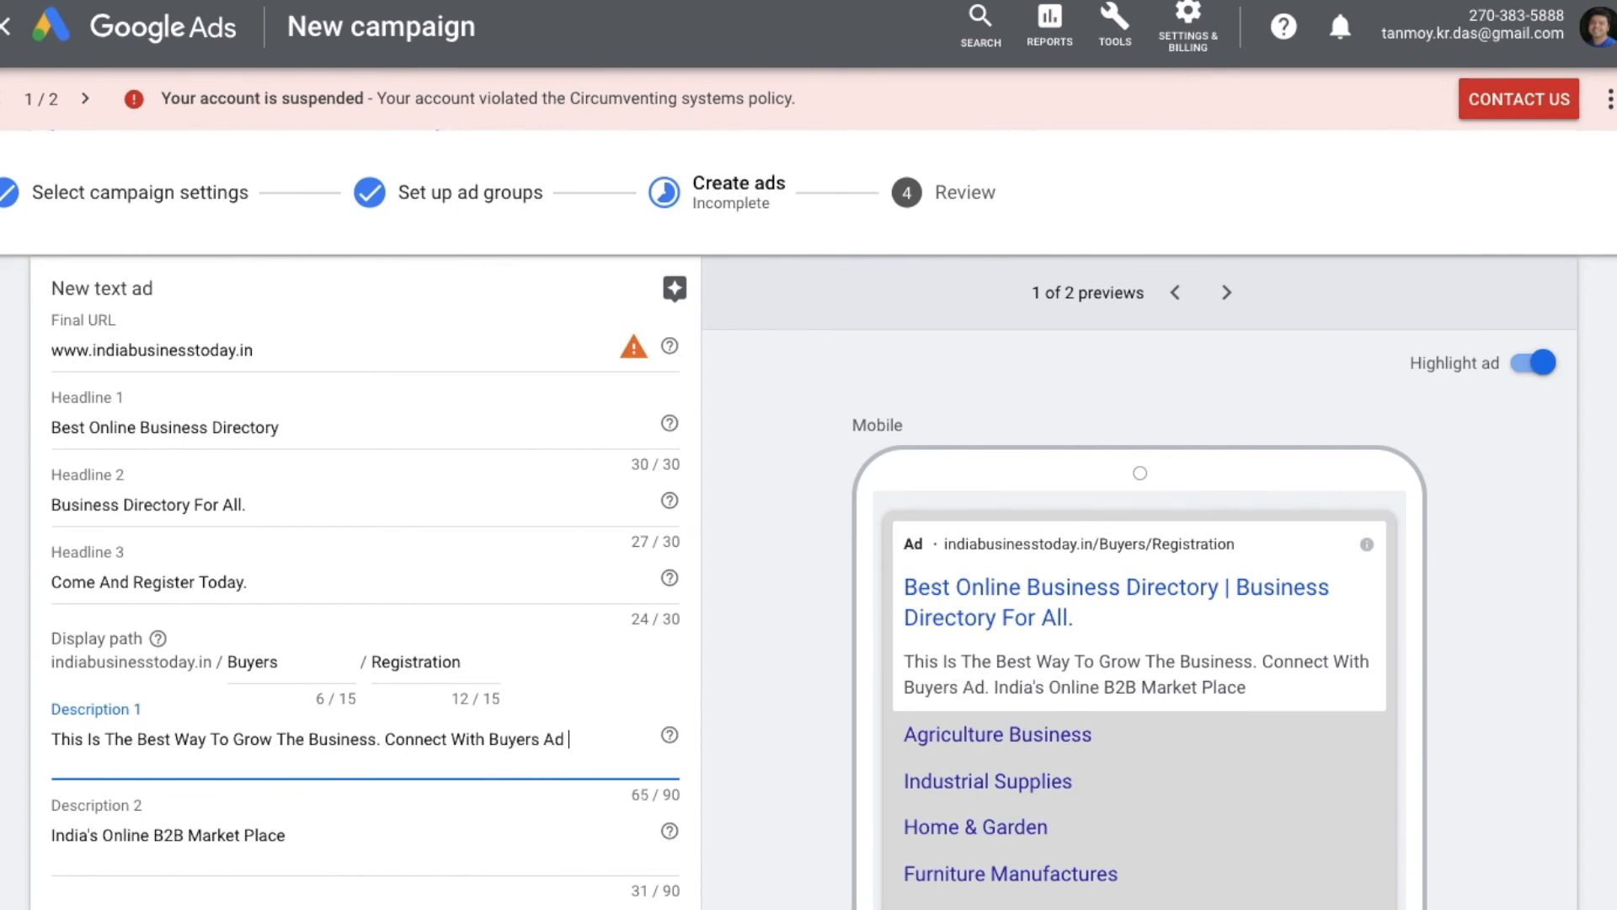
pyautogui.press('BackSpace')
pyautogui.write('nd')
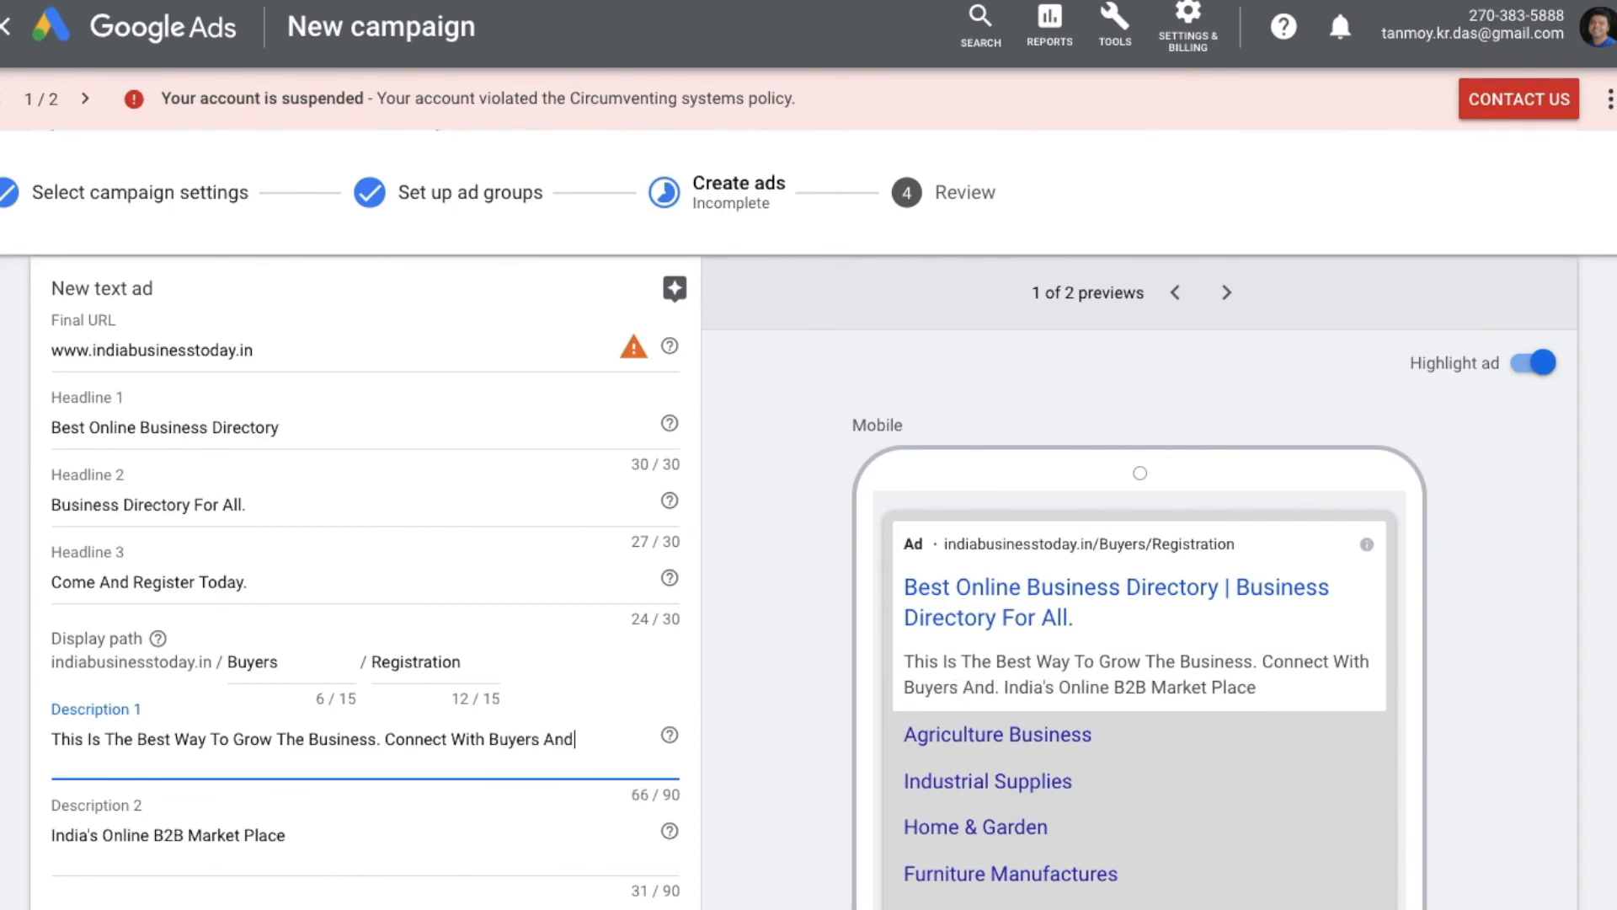
pyautogui.write(' Sellers Here.')
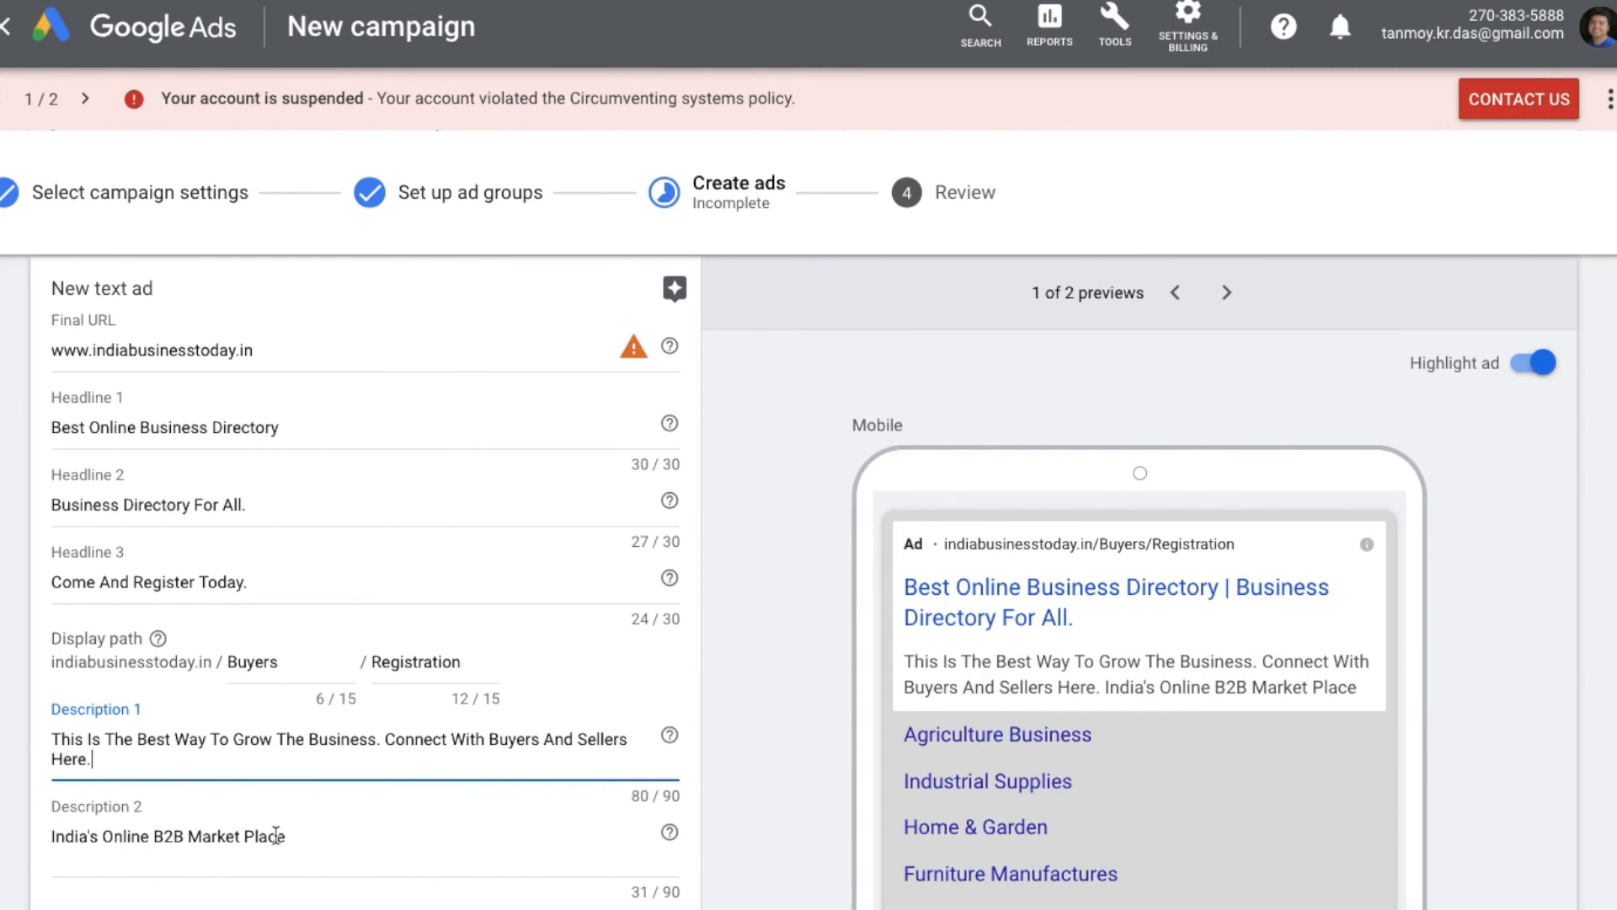
# Replace Description 2 of the text ad with "Best Deals Available For Everyone."
pyautogui.moveTo(288, 836); pyautogui.dragTo(51, 831)
pyautogui.write('B')
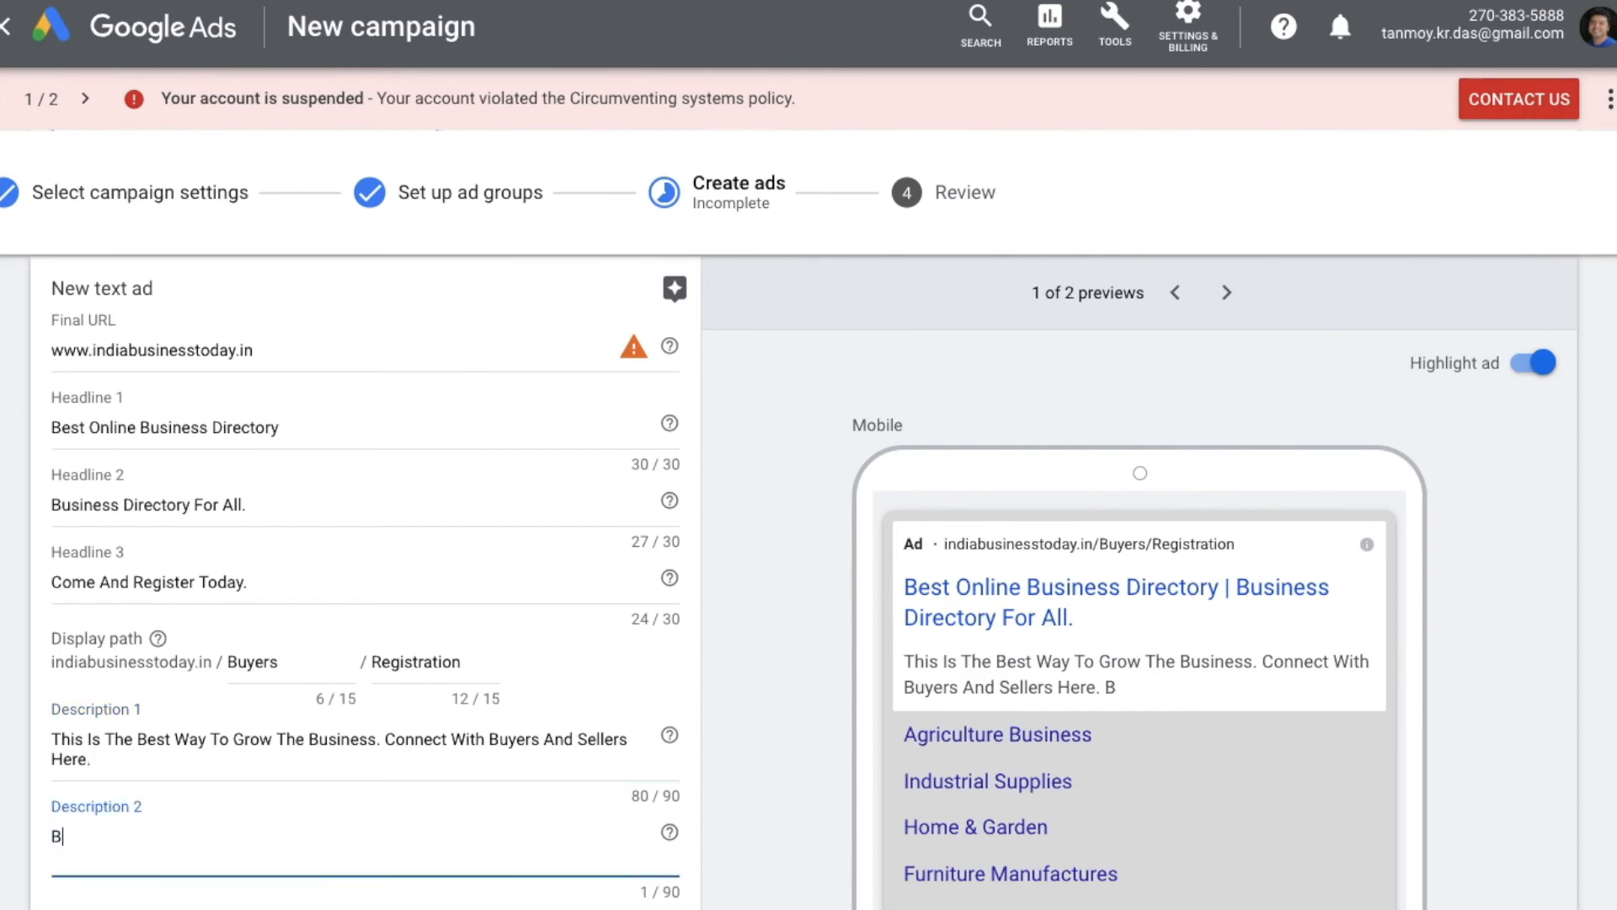
pyautogui.write('est Deals Availalble')
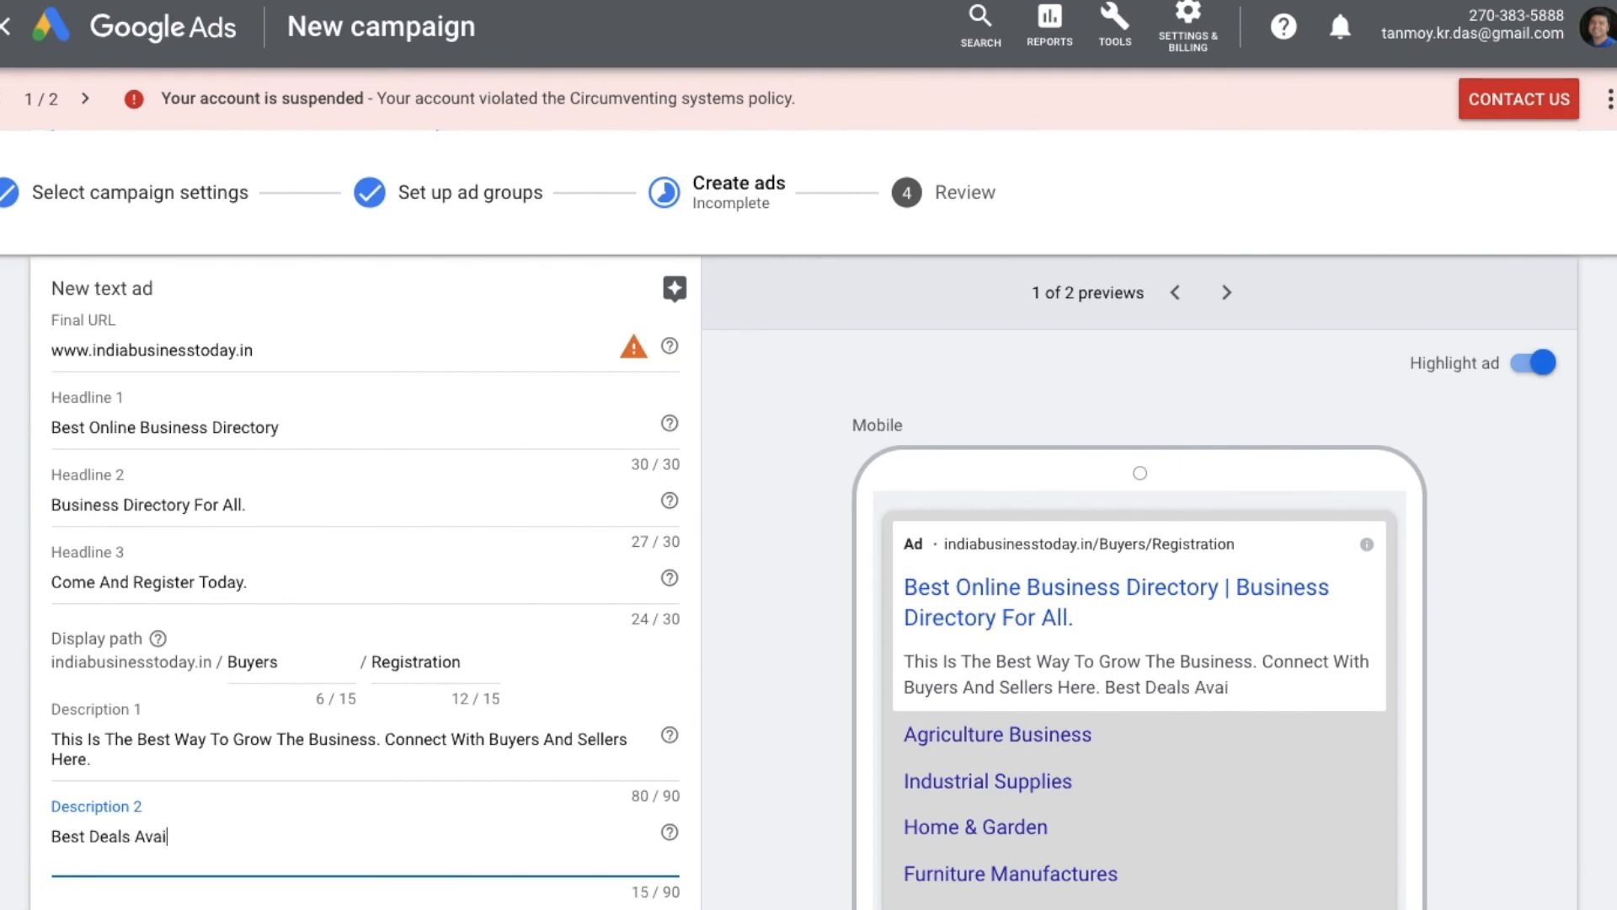
pyautogui.press('BackSpace')
pyautogui.press('BackSpace')
pyautogui.press('BackSpace')
pyautogui.press('BackSpace')
pyautogui.write('ble For ')
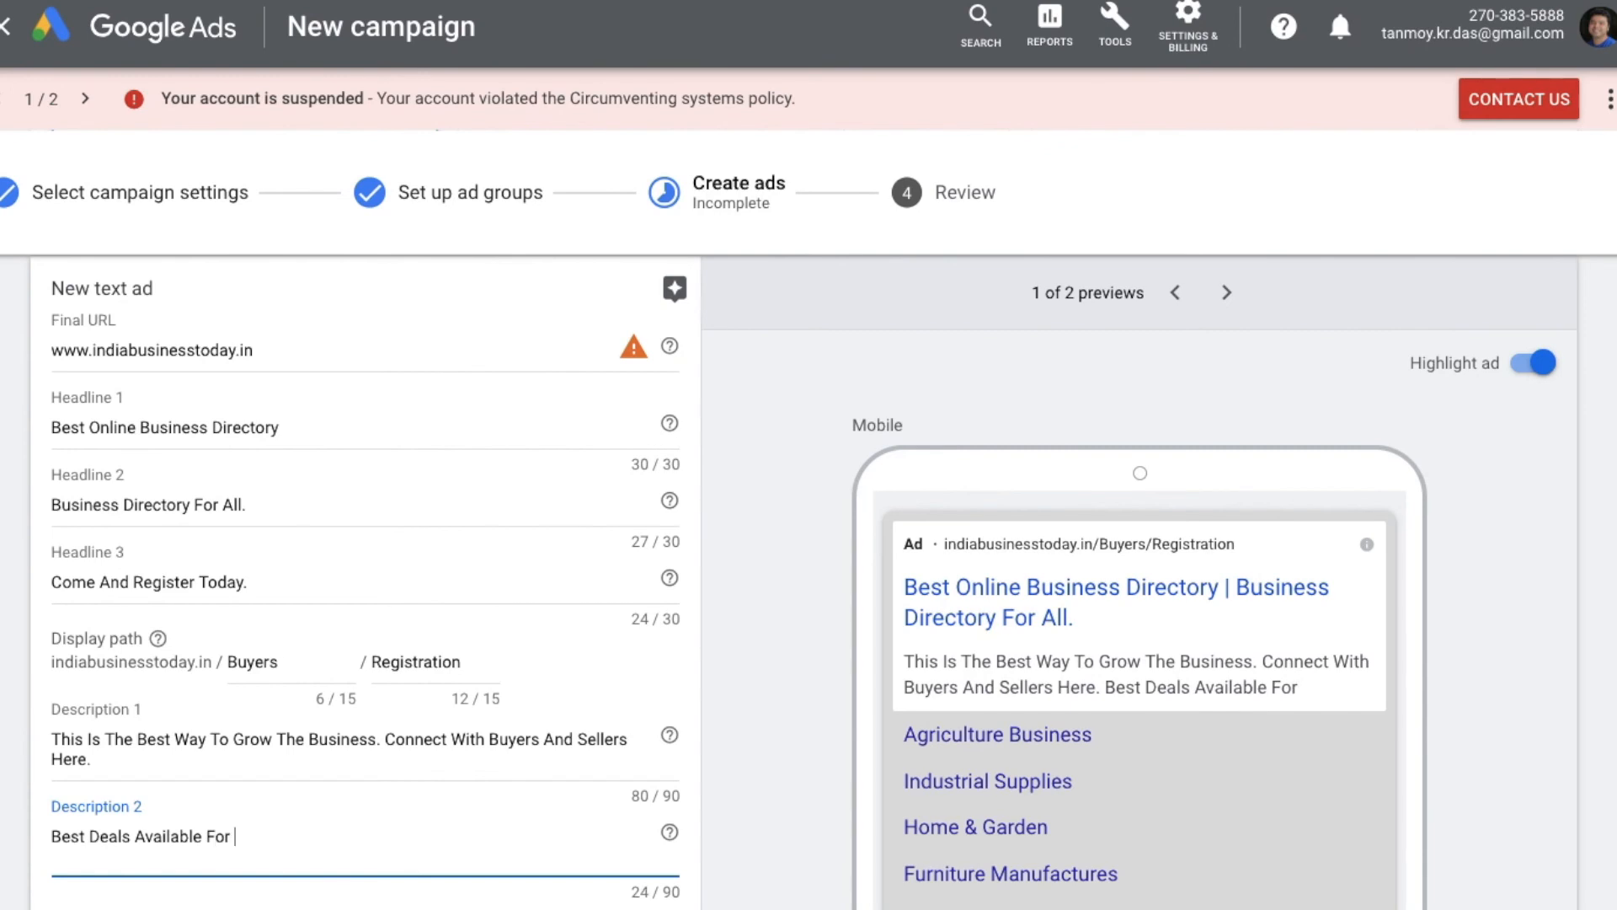
pyautogui.write('Everyone.')
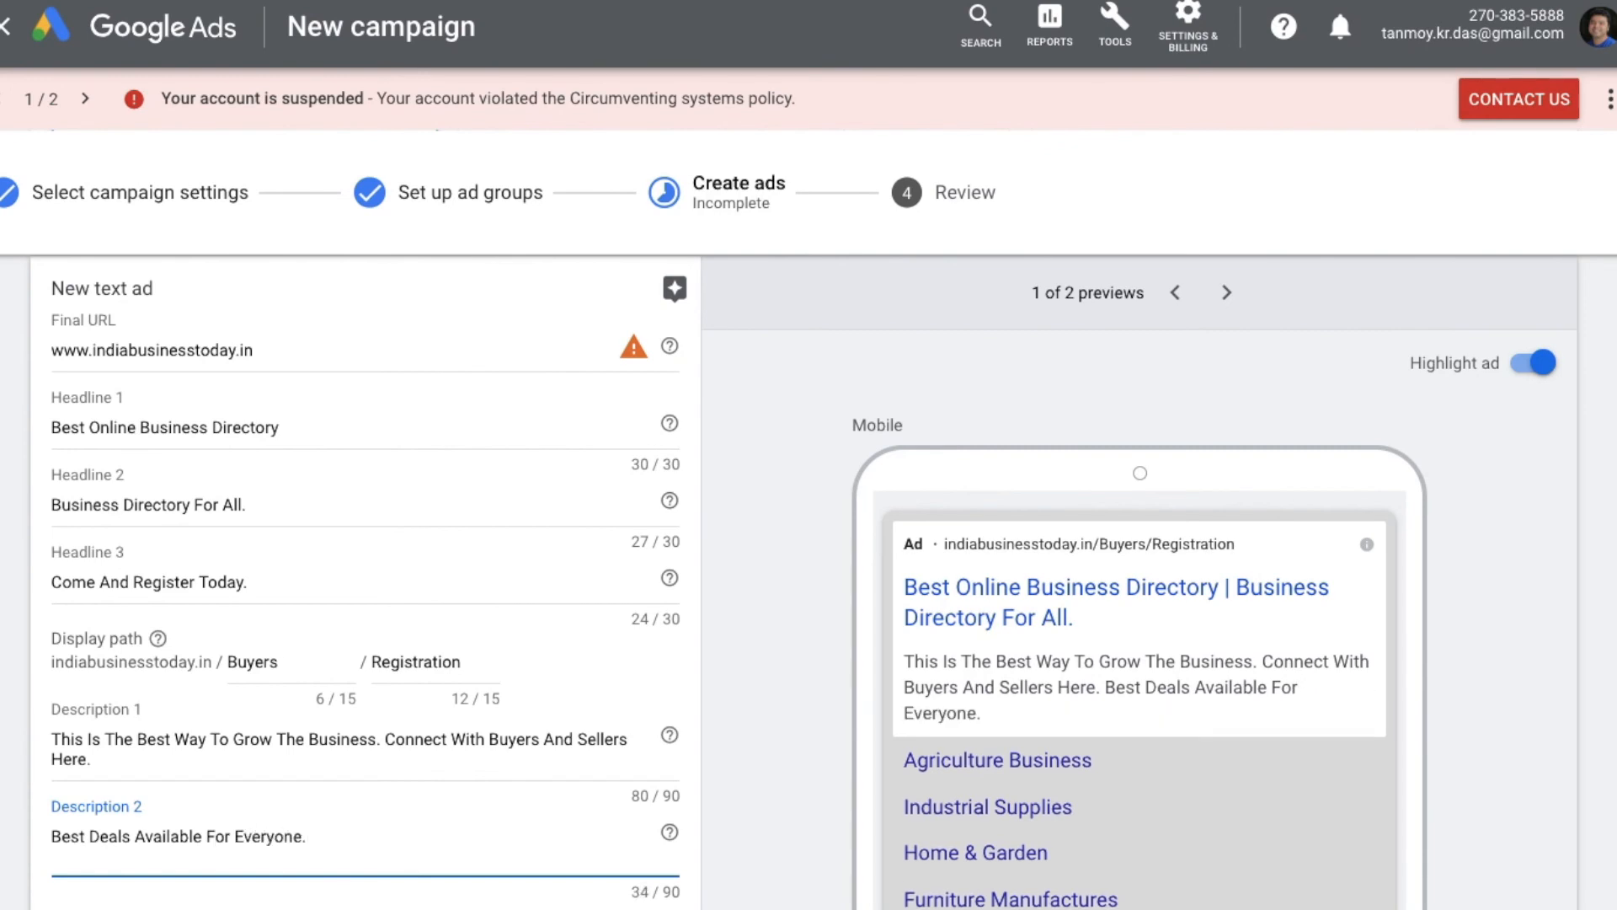
# Look over the text ad's URL options and check its desktop preview
pyautogui.scroll(-3, 821, 720)
pyautogui.scroll(-1, 820, 720)
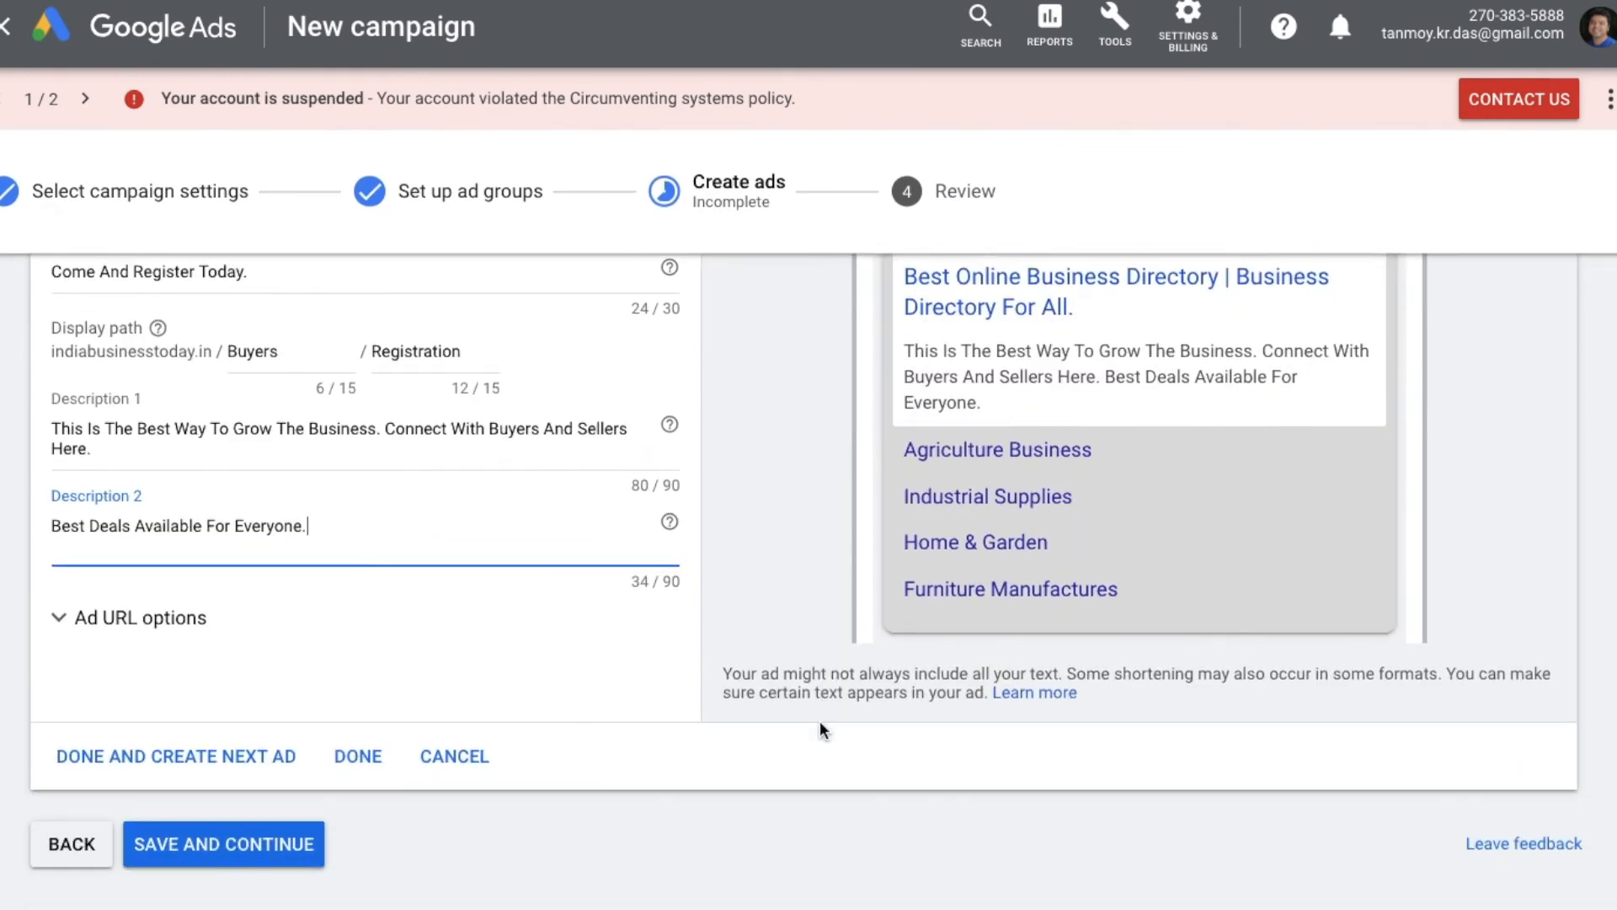
pyautogui.click(129, 641)
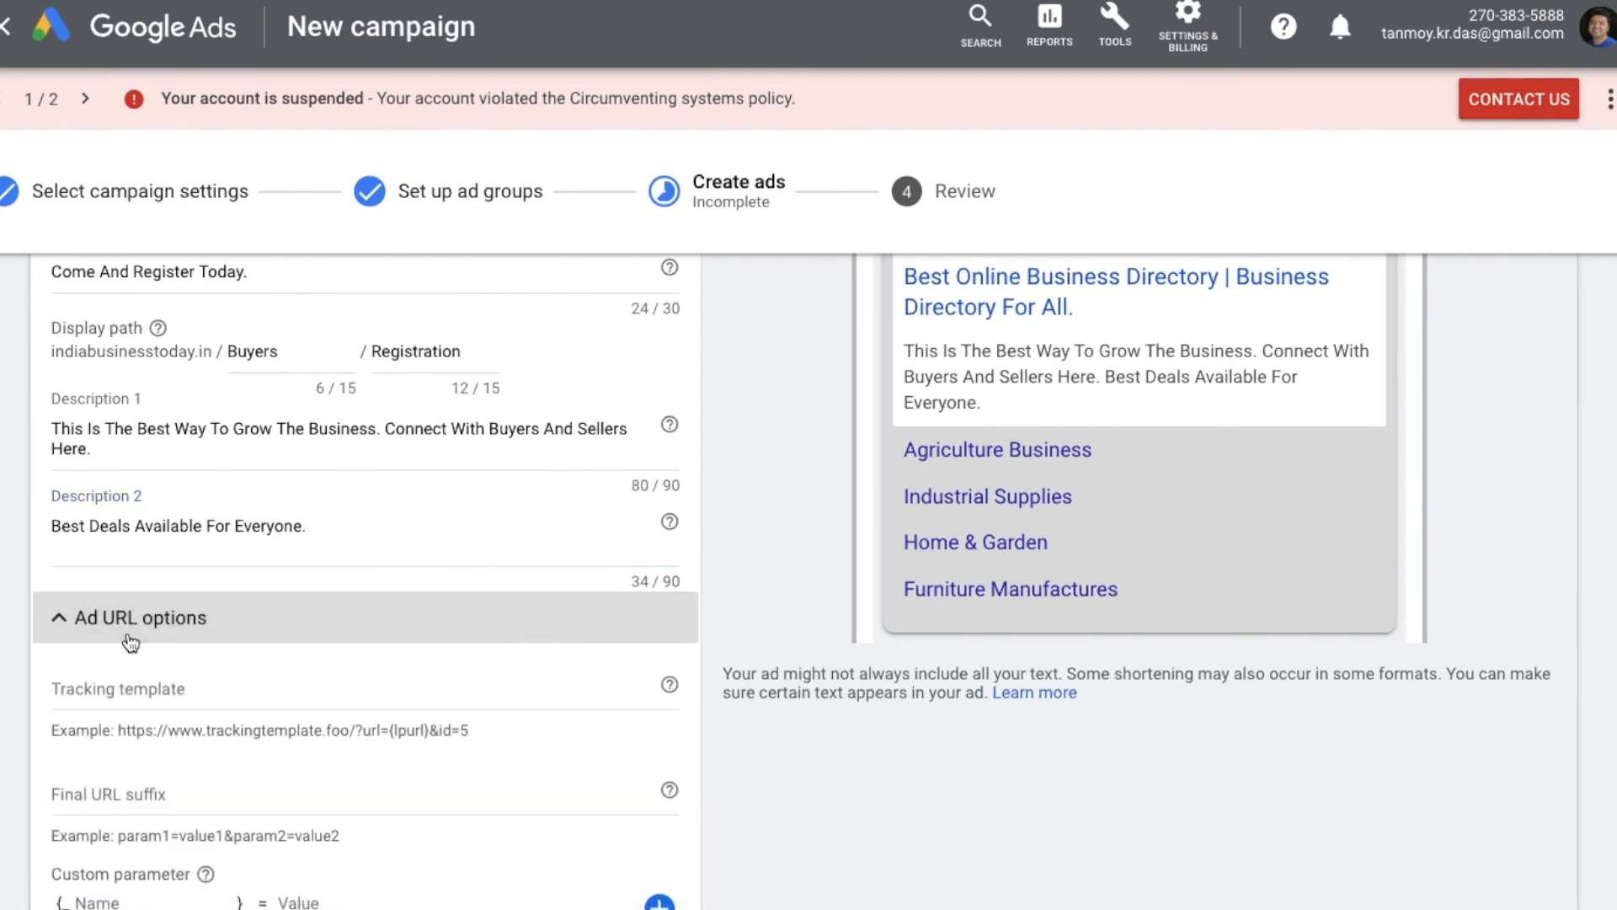
pyautogui.click(130, 640)
pyautogui.click(358, 755)
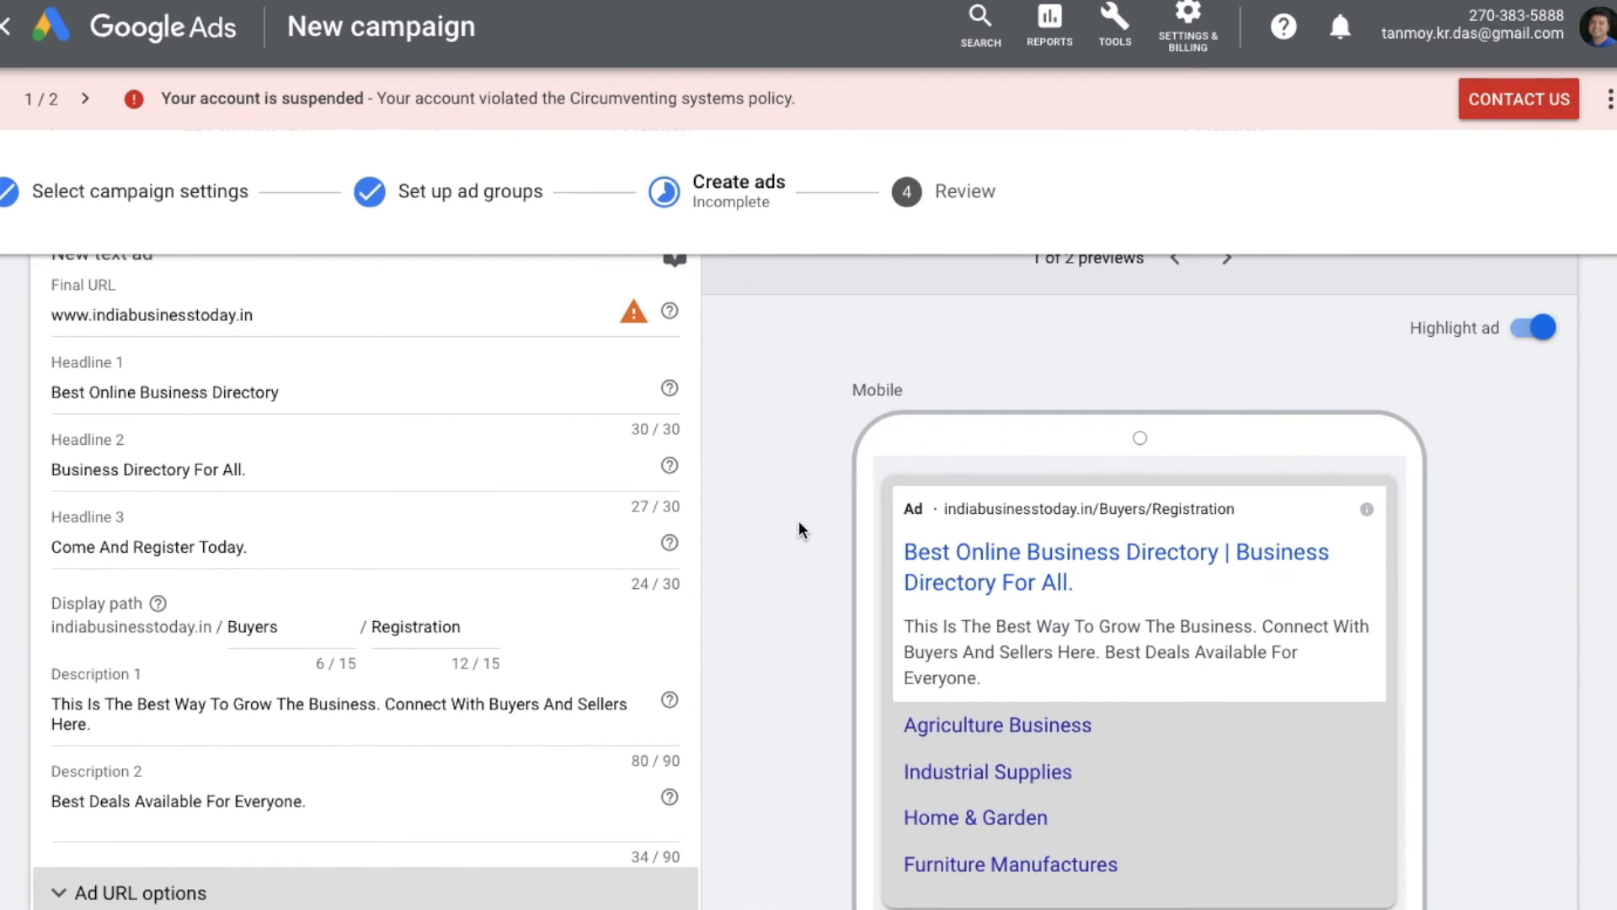
pyautogui.scroll(1, 799, 529)
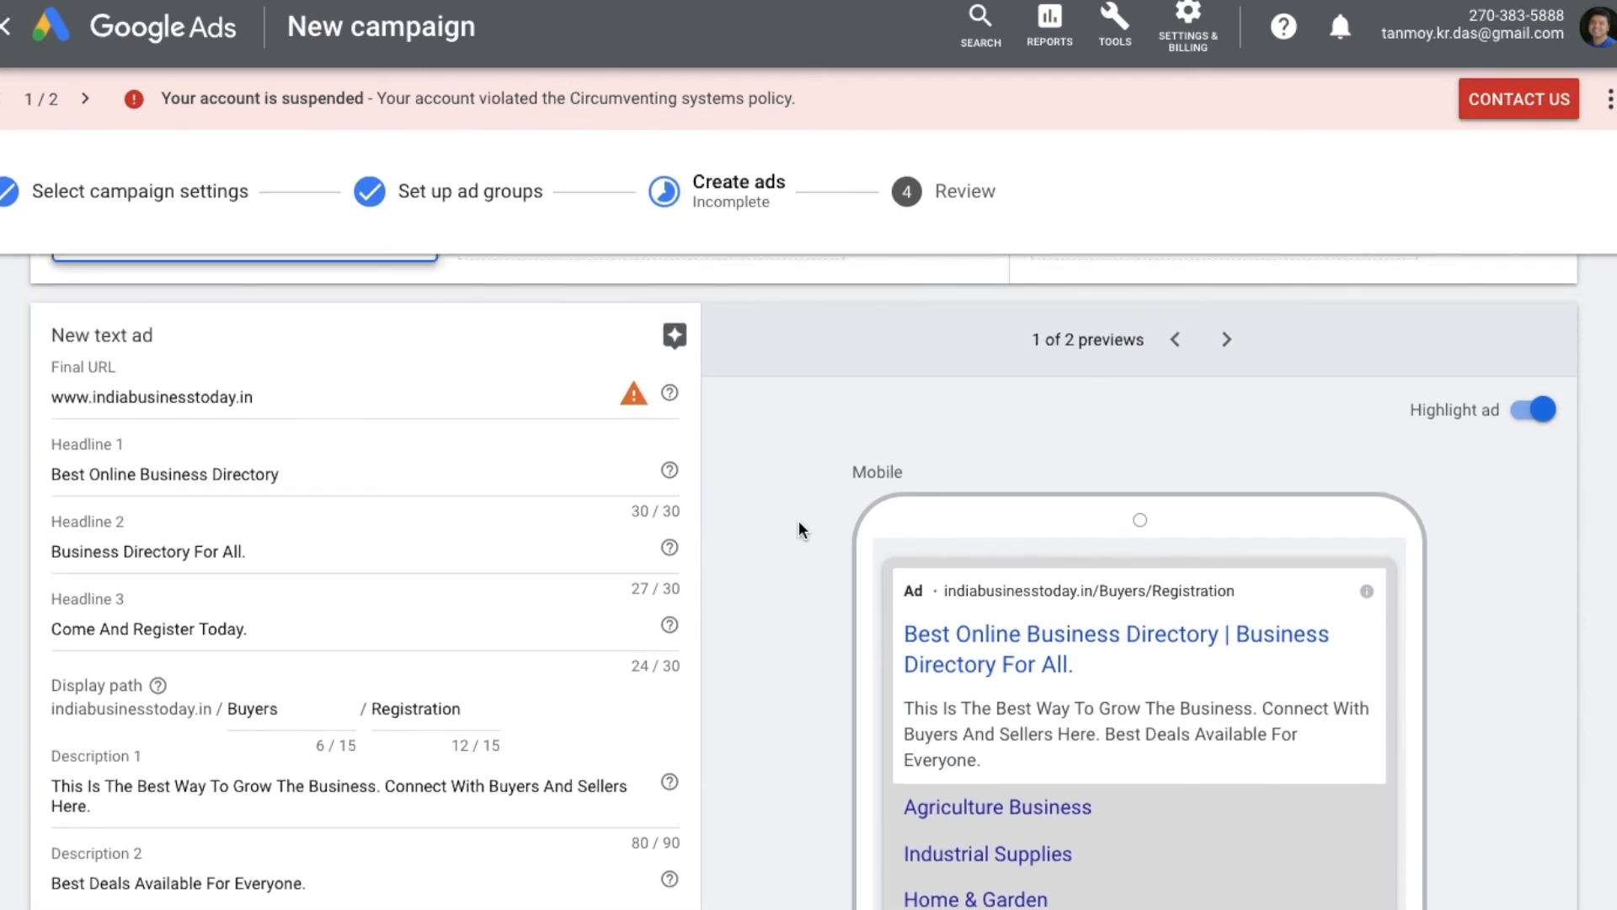
pyautogui.click(1226, 340)
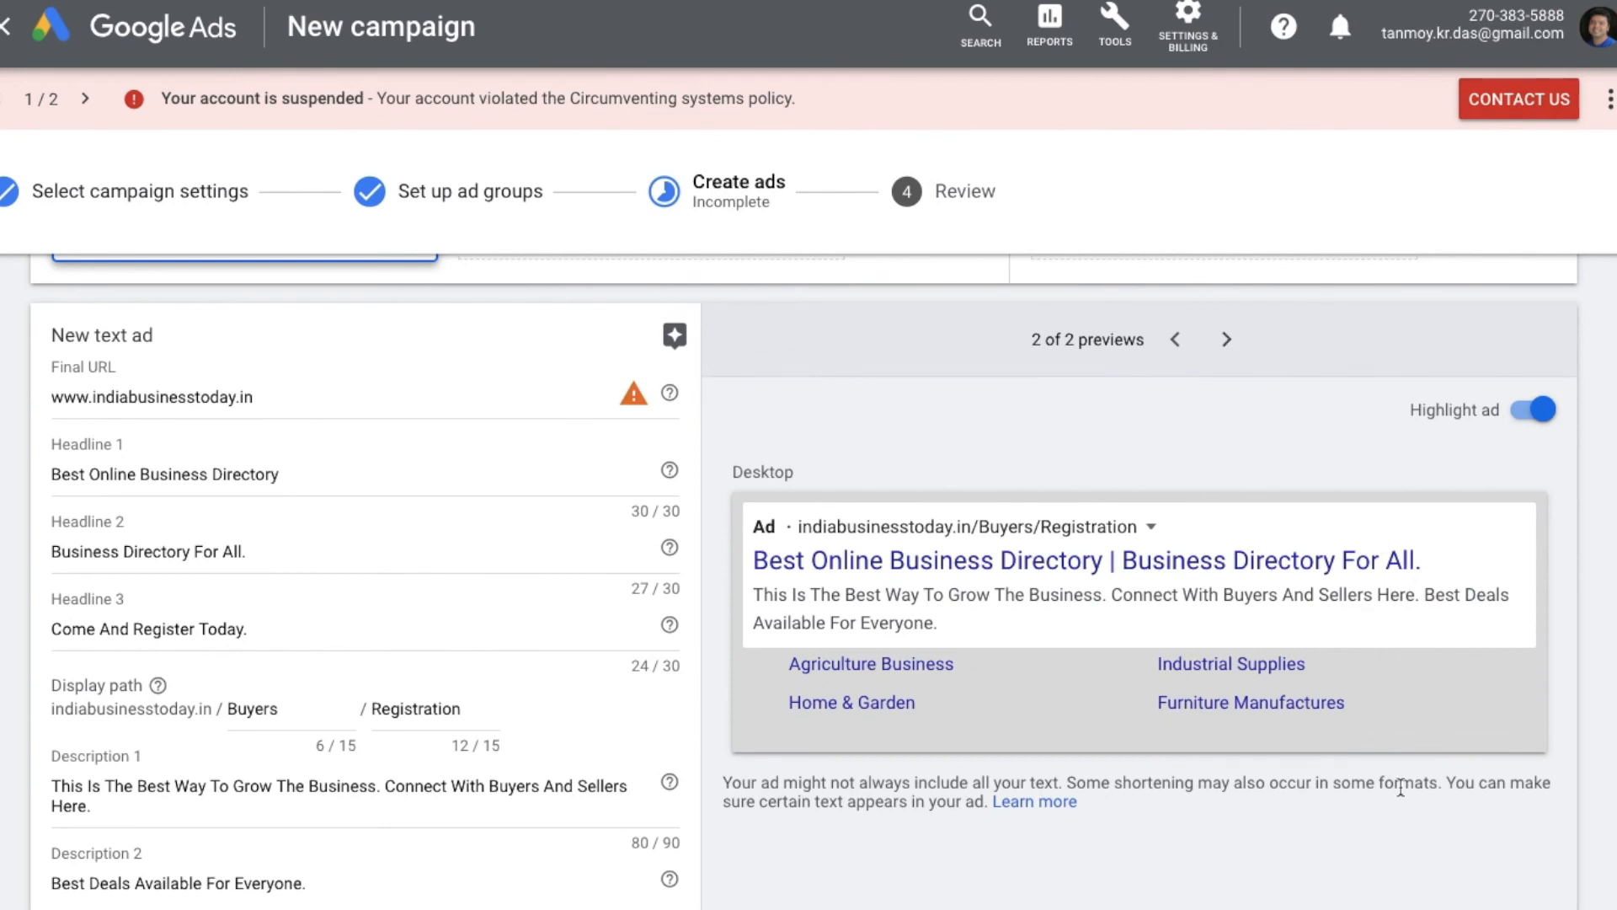
# Save the finished text ad and publish the campaign
pyautogui.scroll(-2, 1183, 797)
pyautogui.scroll(-2, 1182, 795)
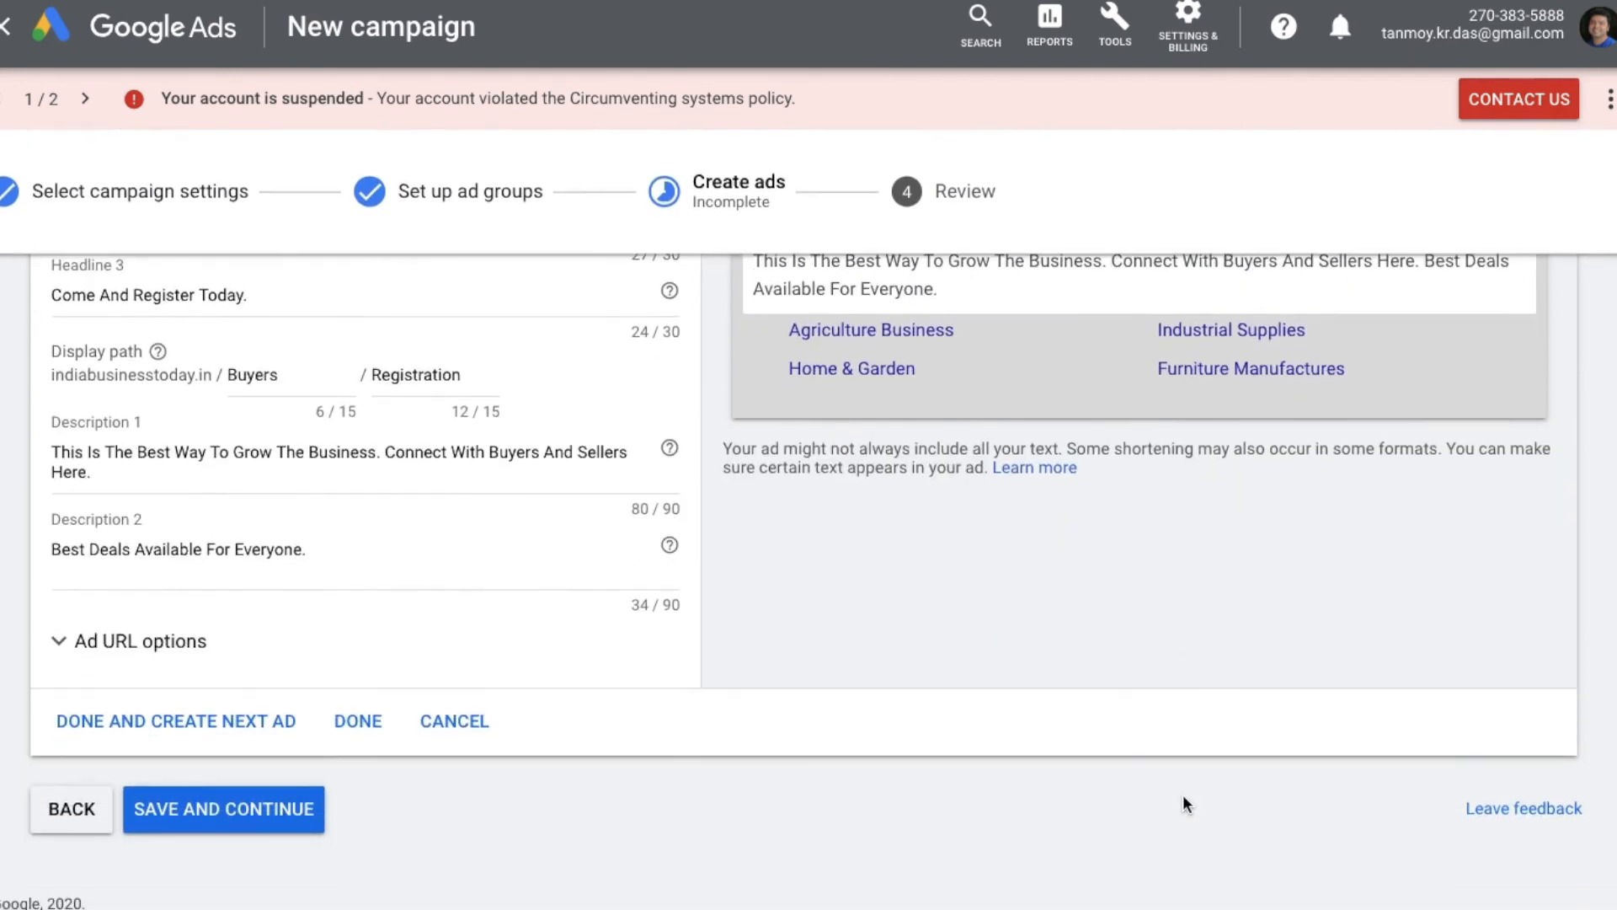
pyautogui.click(360, 822)
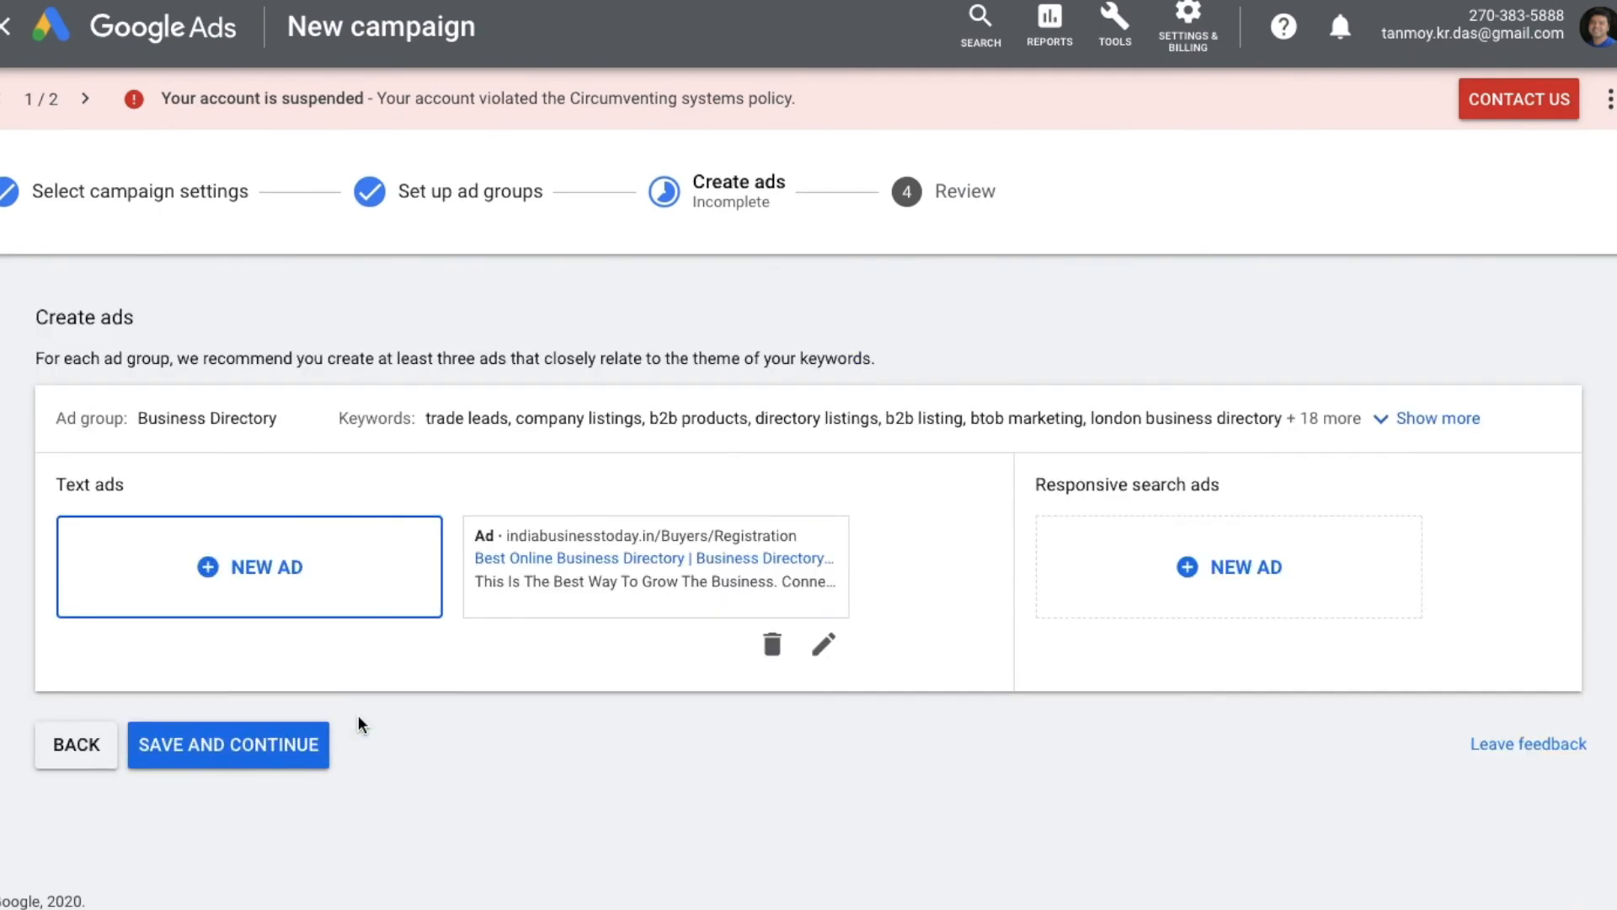
pyautogui.click(316, 744)
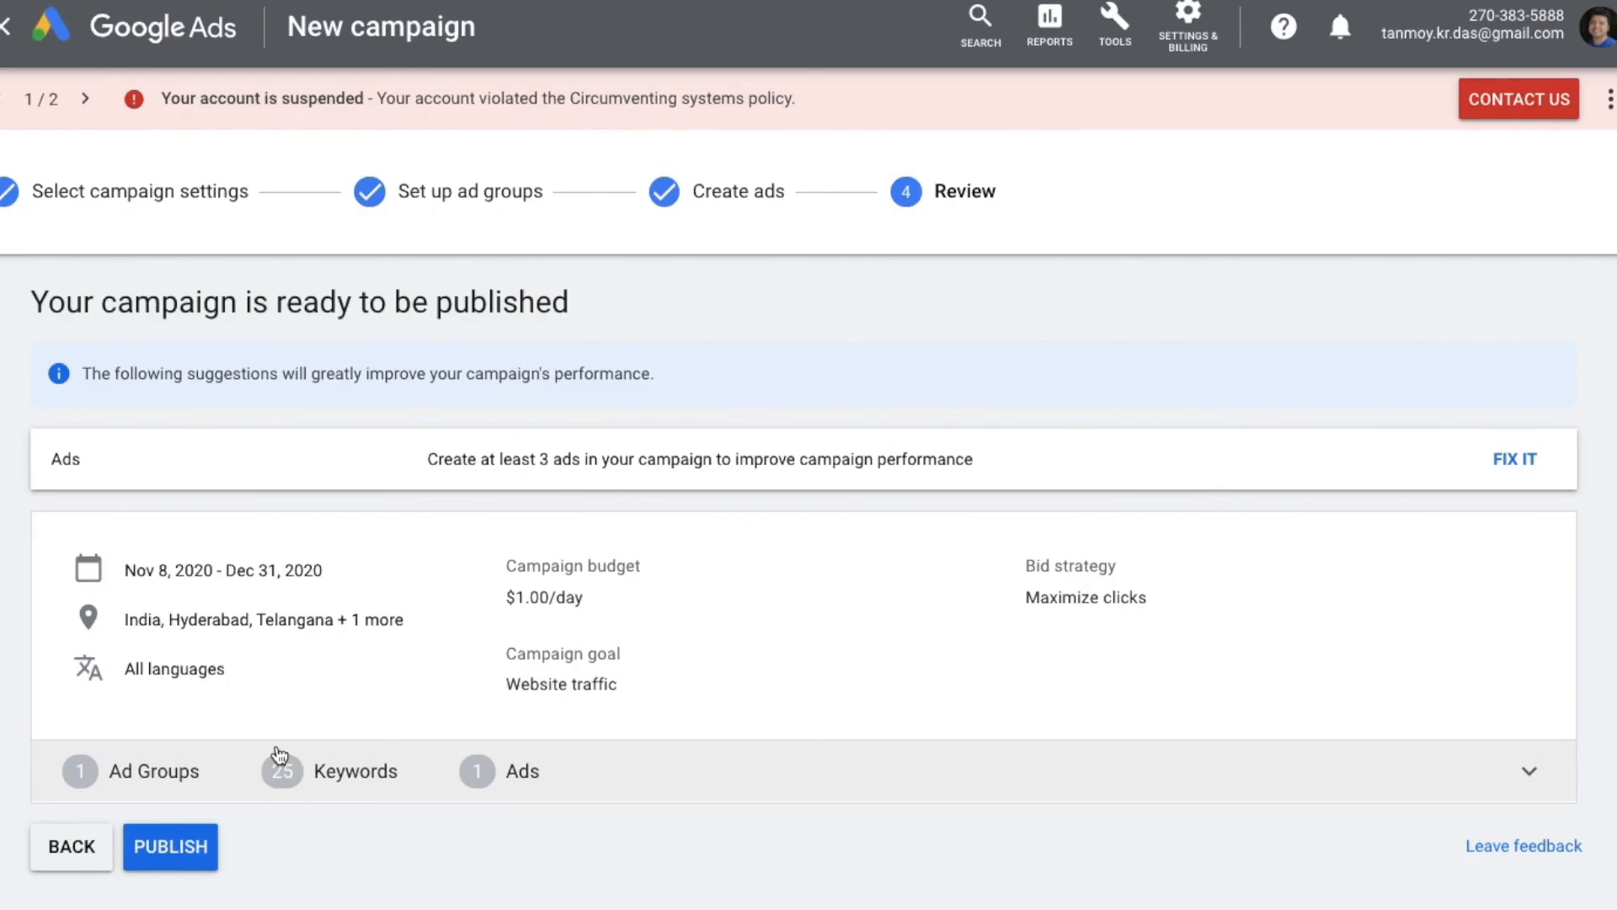
pyautogui.click(182, 847)
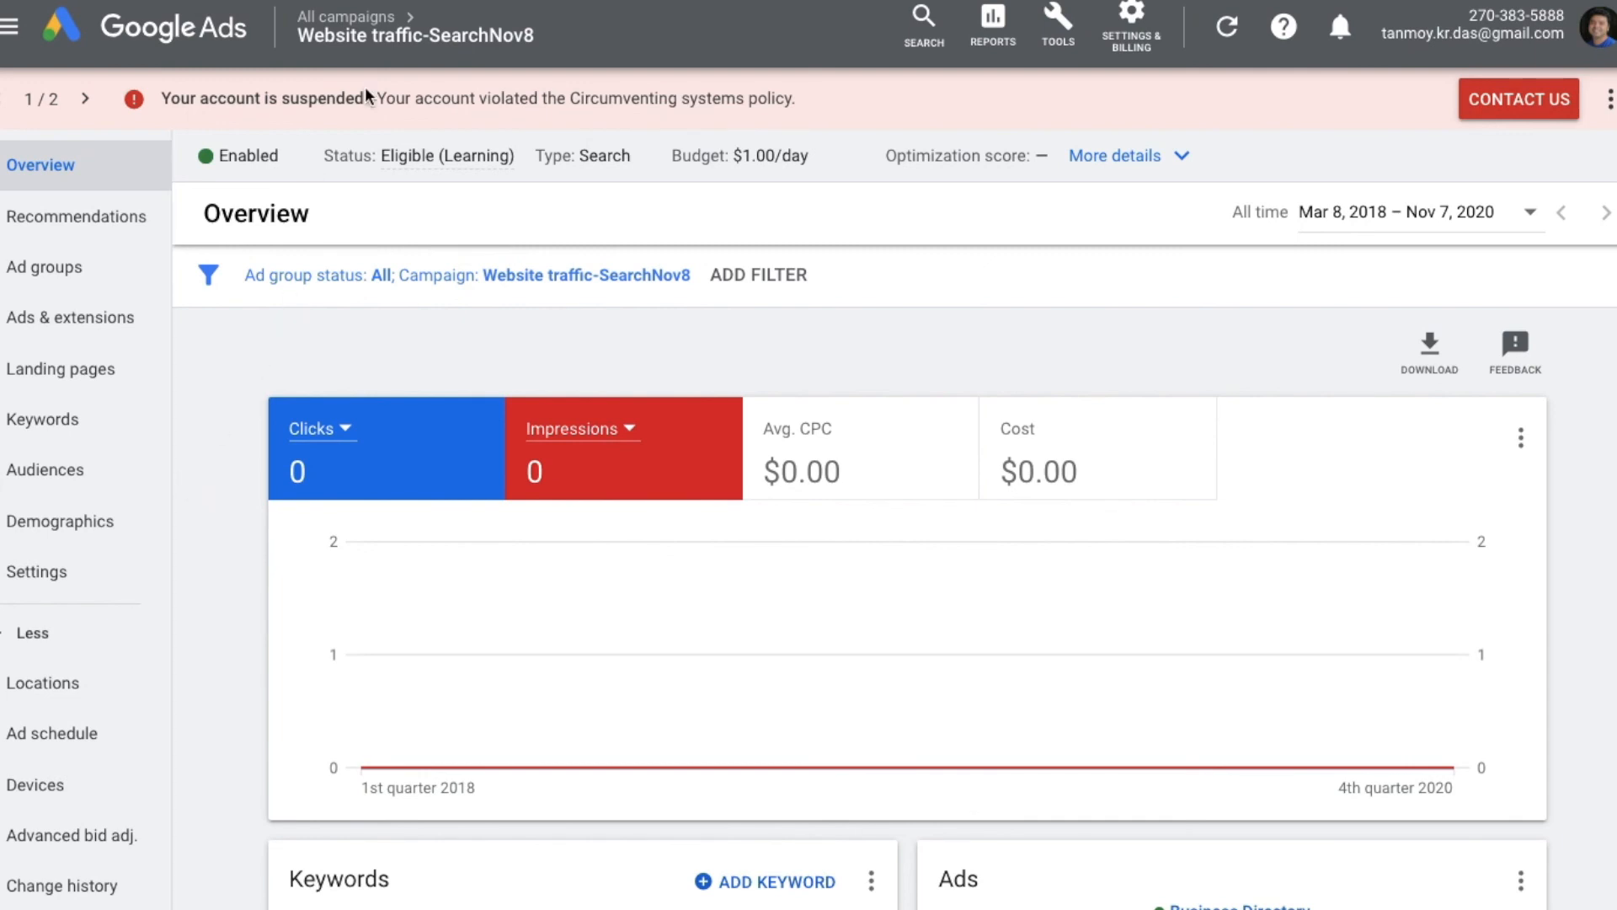
# Open the campaign's Business Directory ad group and examine its search keywords
pyautogui.moveTo(440, 66)
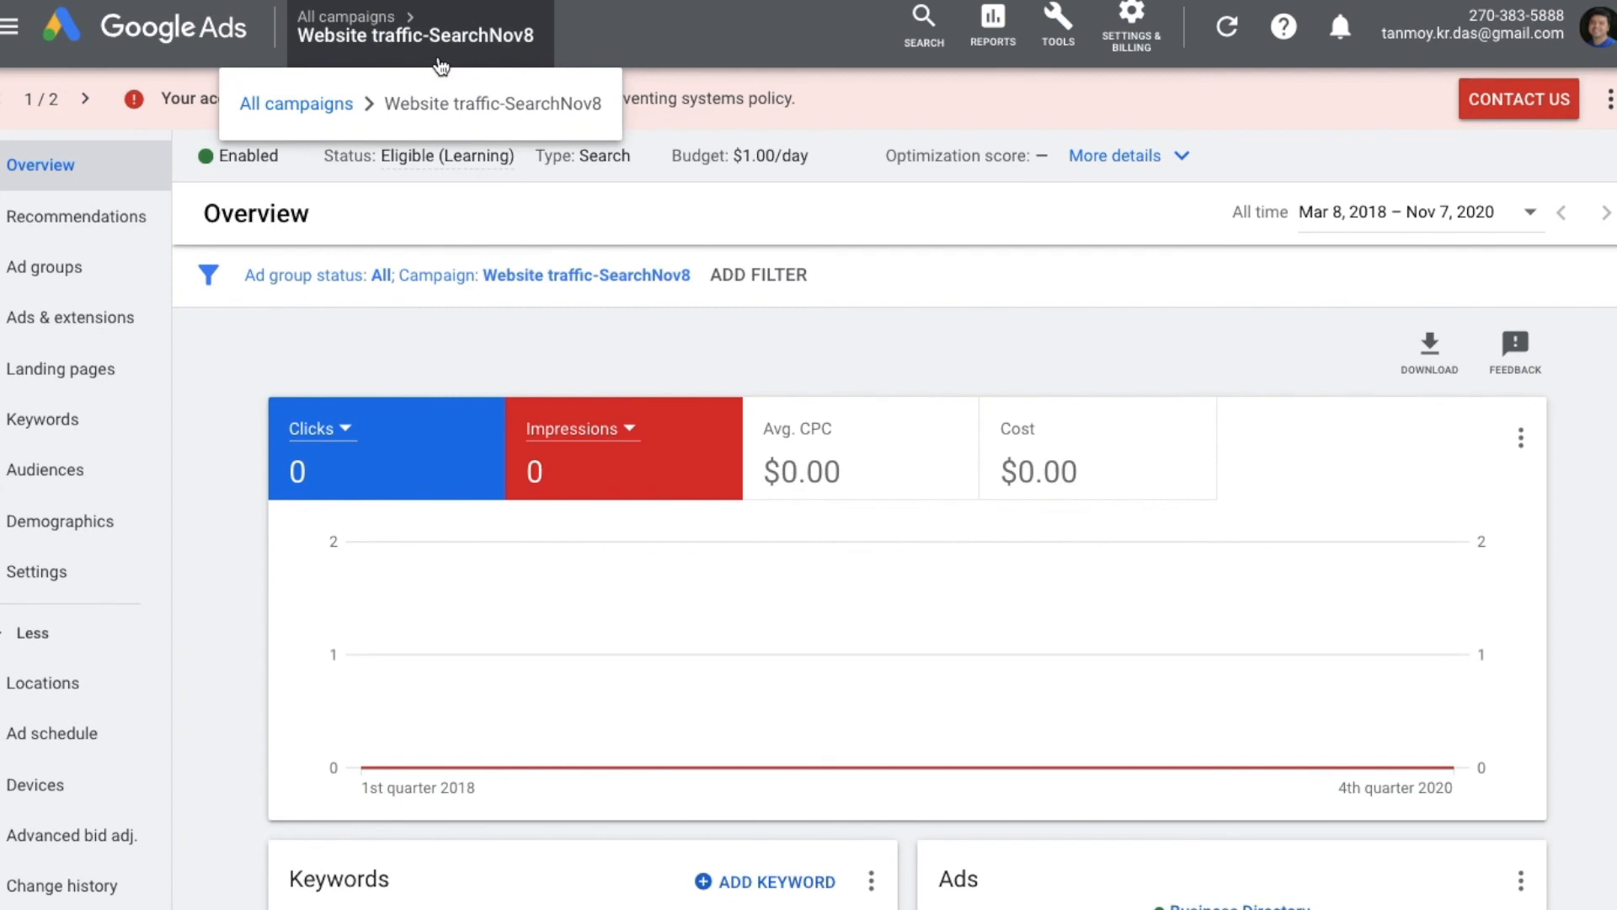
pyautogui.click(76, 268)
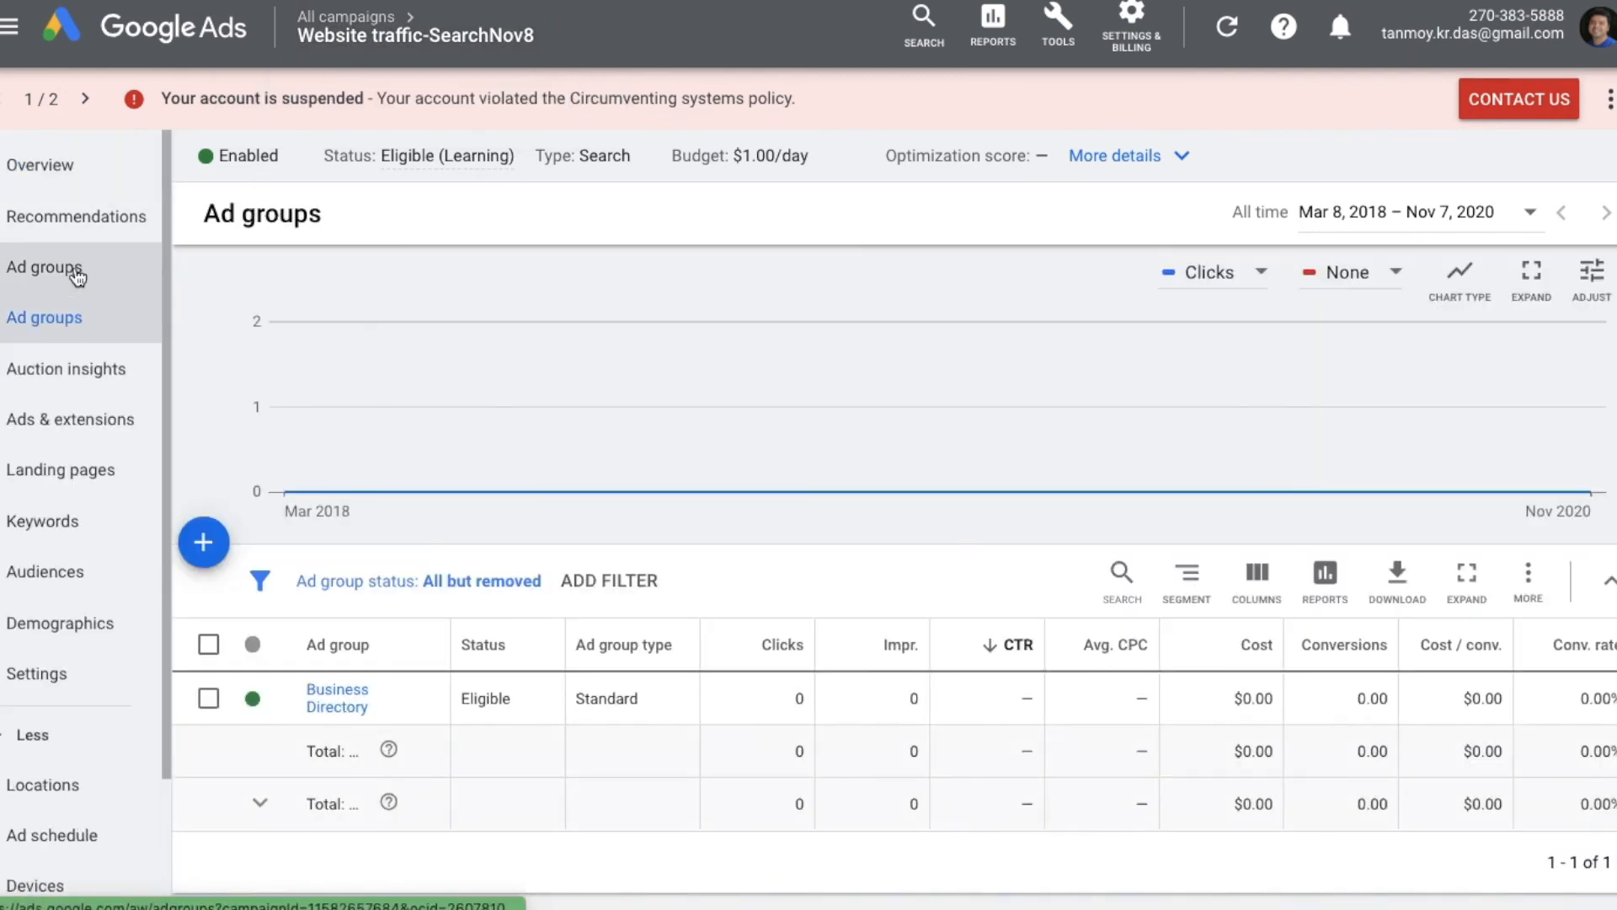
pyautogui.click(354, 708)
pyautogui.scroll(-3, 913, 790)
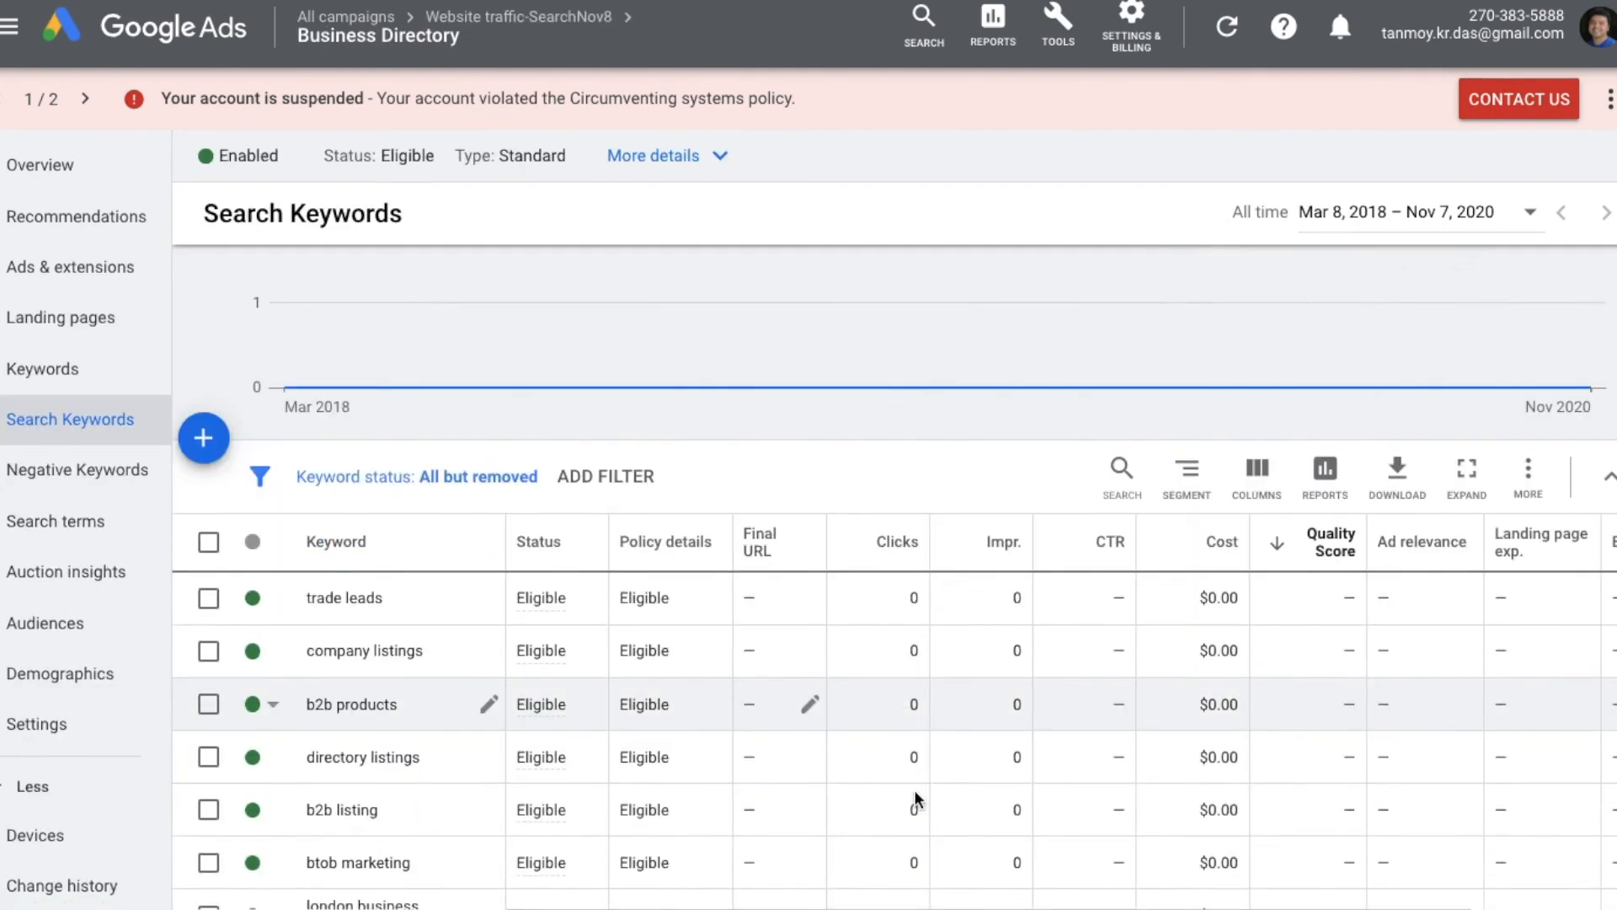
pyautogui.scroll(-1, 914, 792)
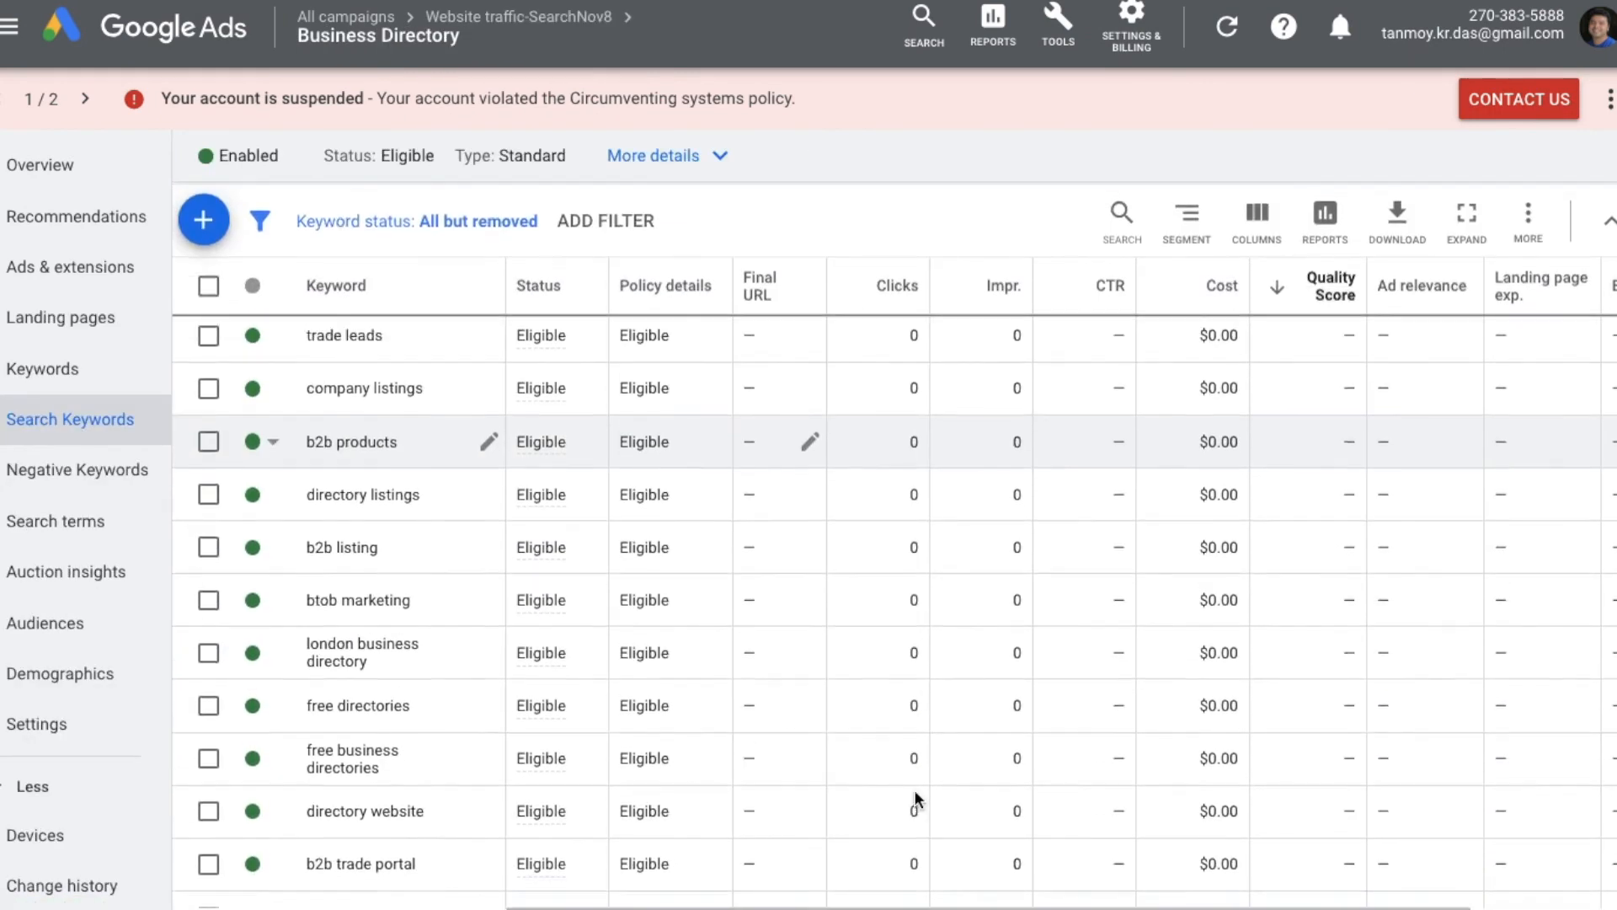
pyautogui.scroll(3, 915, 792)
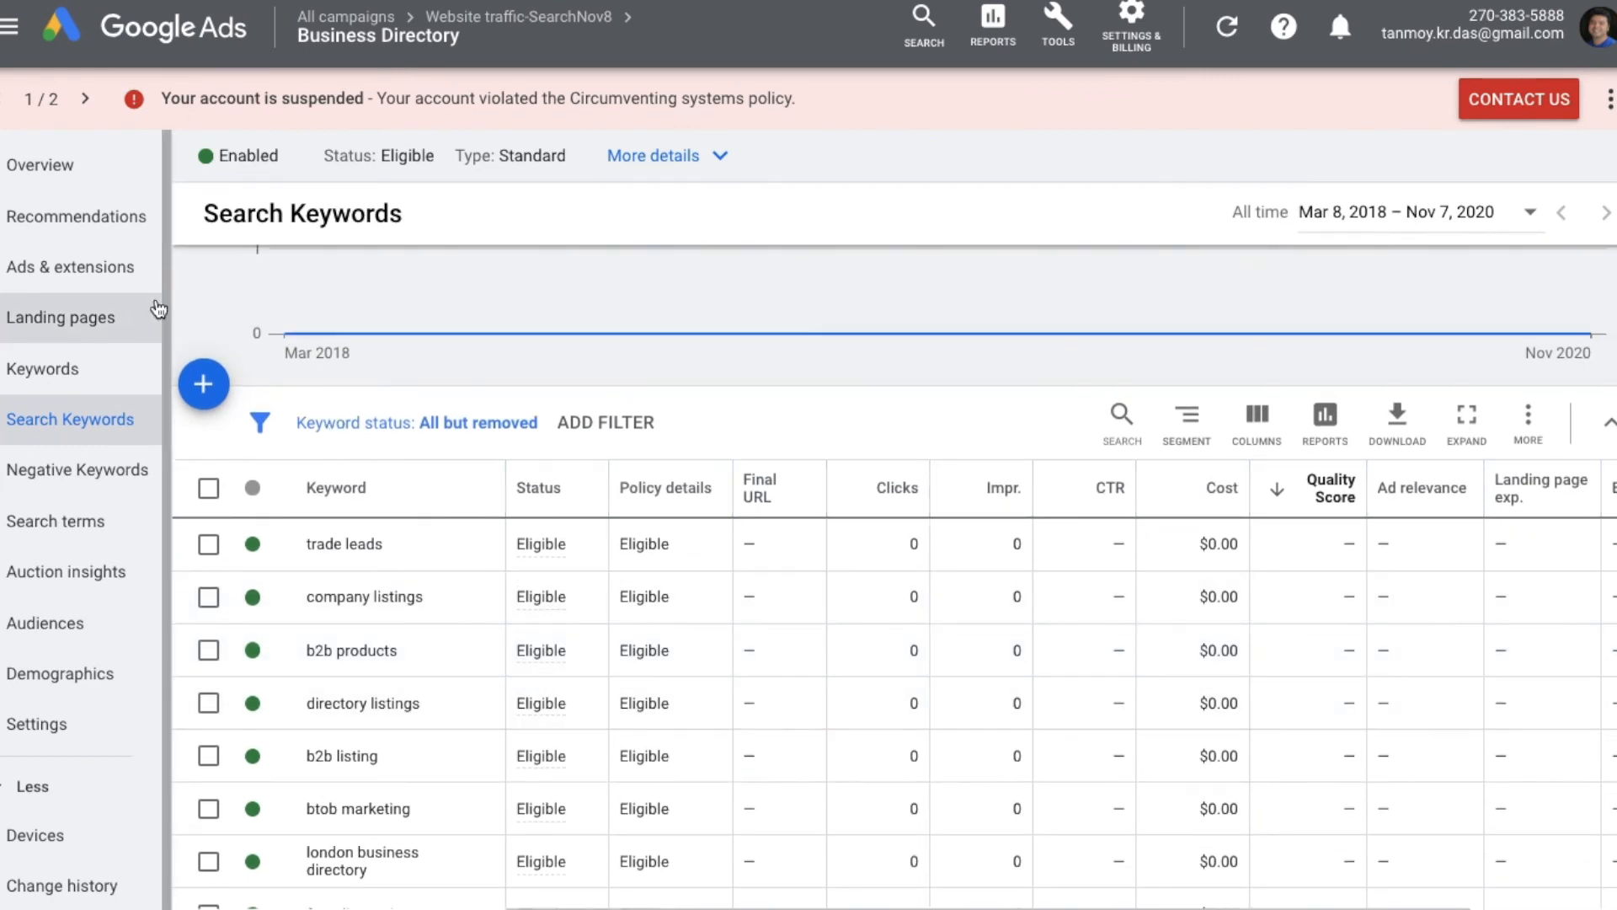
# Check the review status of the text ad in the Business Directory ad group
pyautogui.click(95, 284)
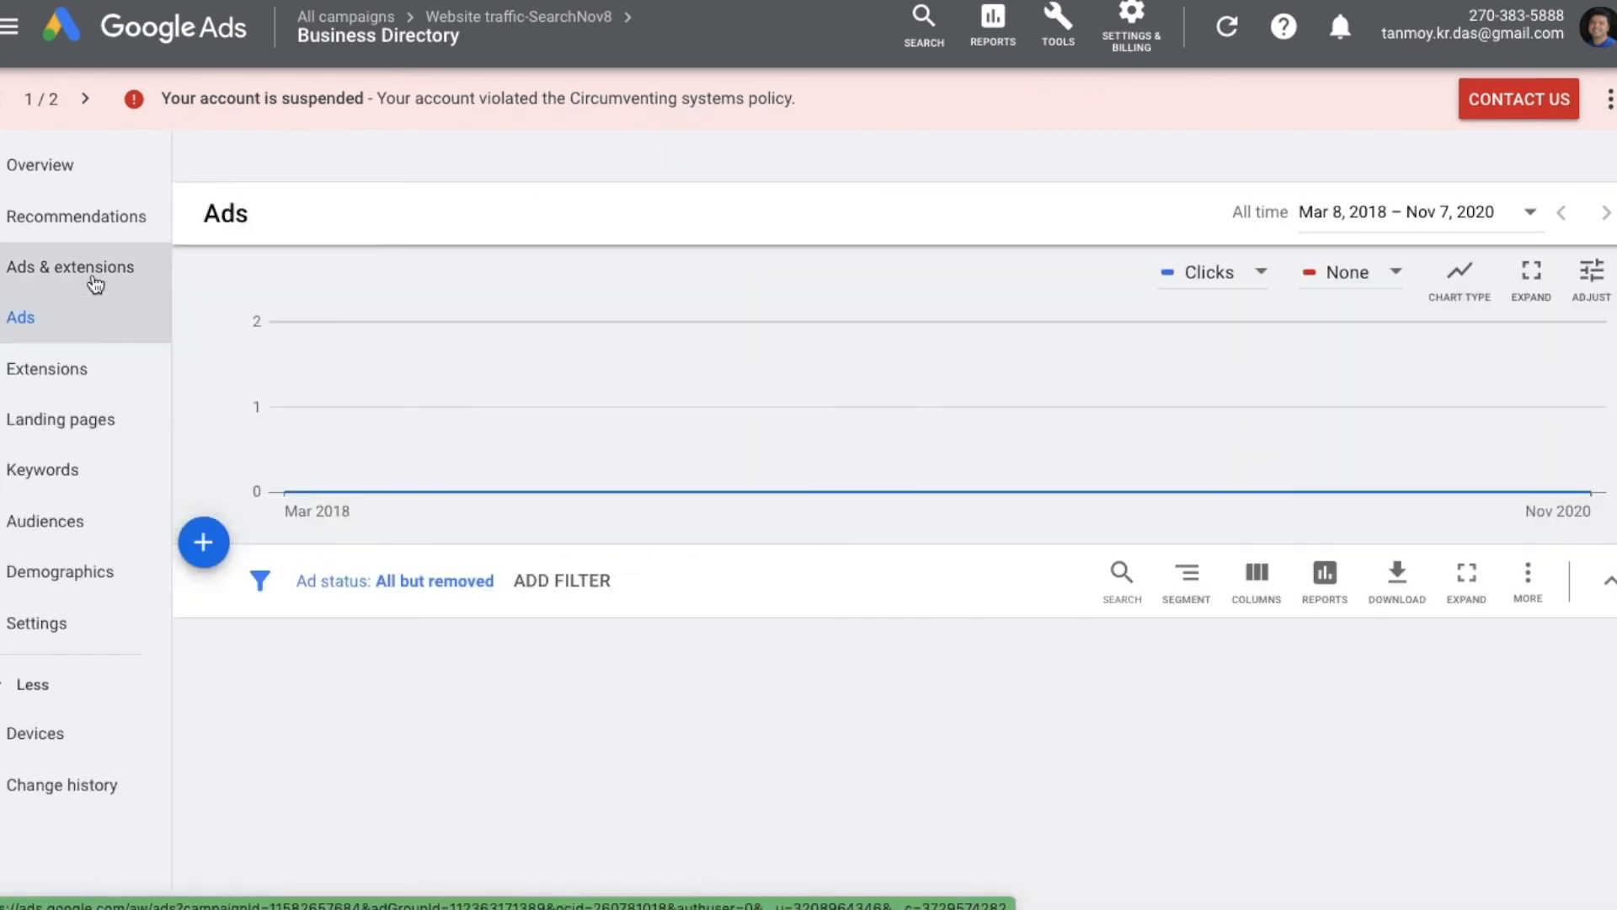
pyautogui.scroll(-3, 998, 760)
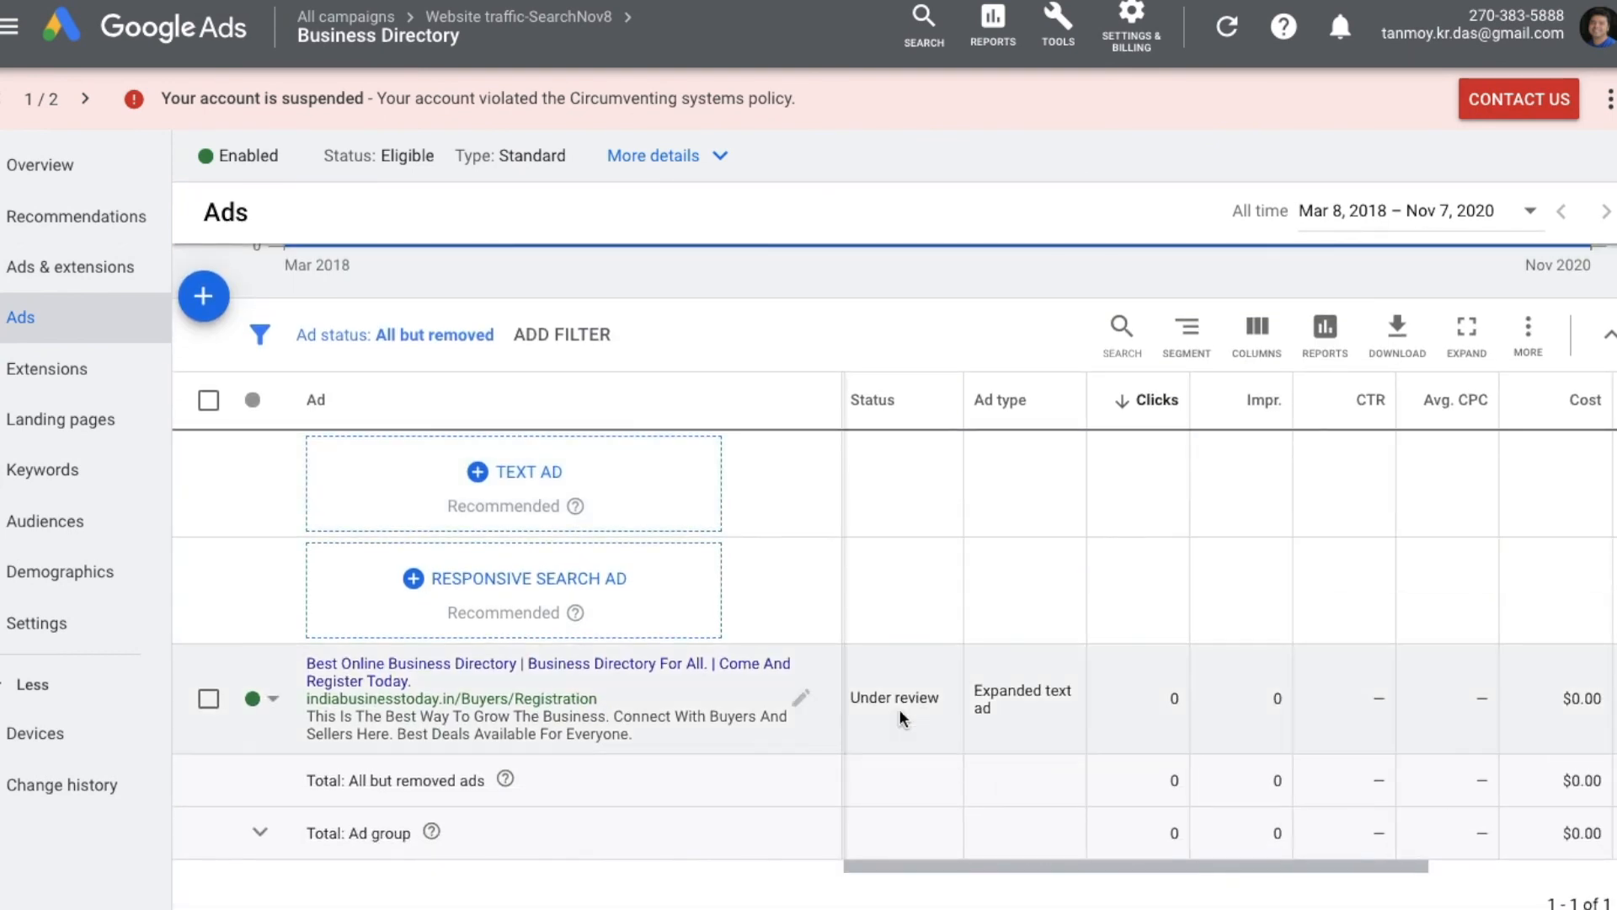
pyautogui.moveTo(852, 697); pyautogui.dragTo(921, 729)
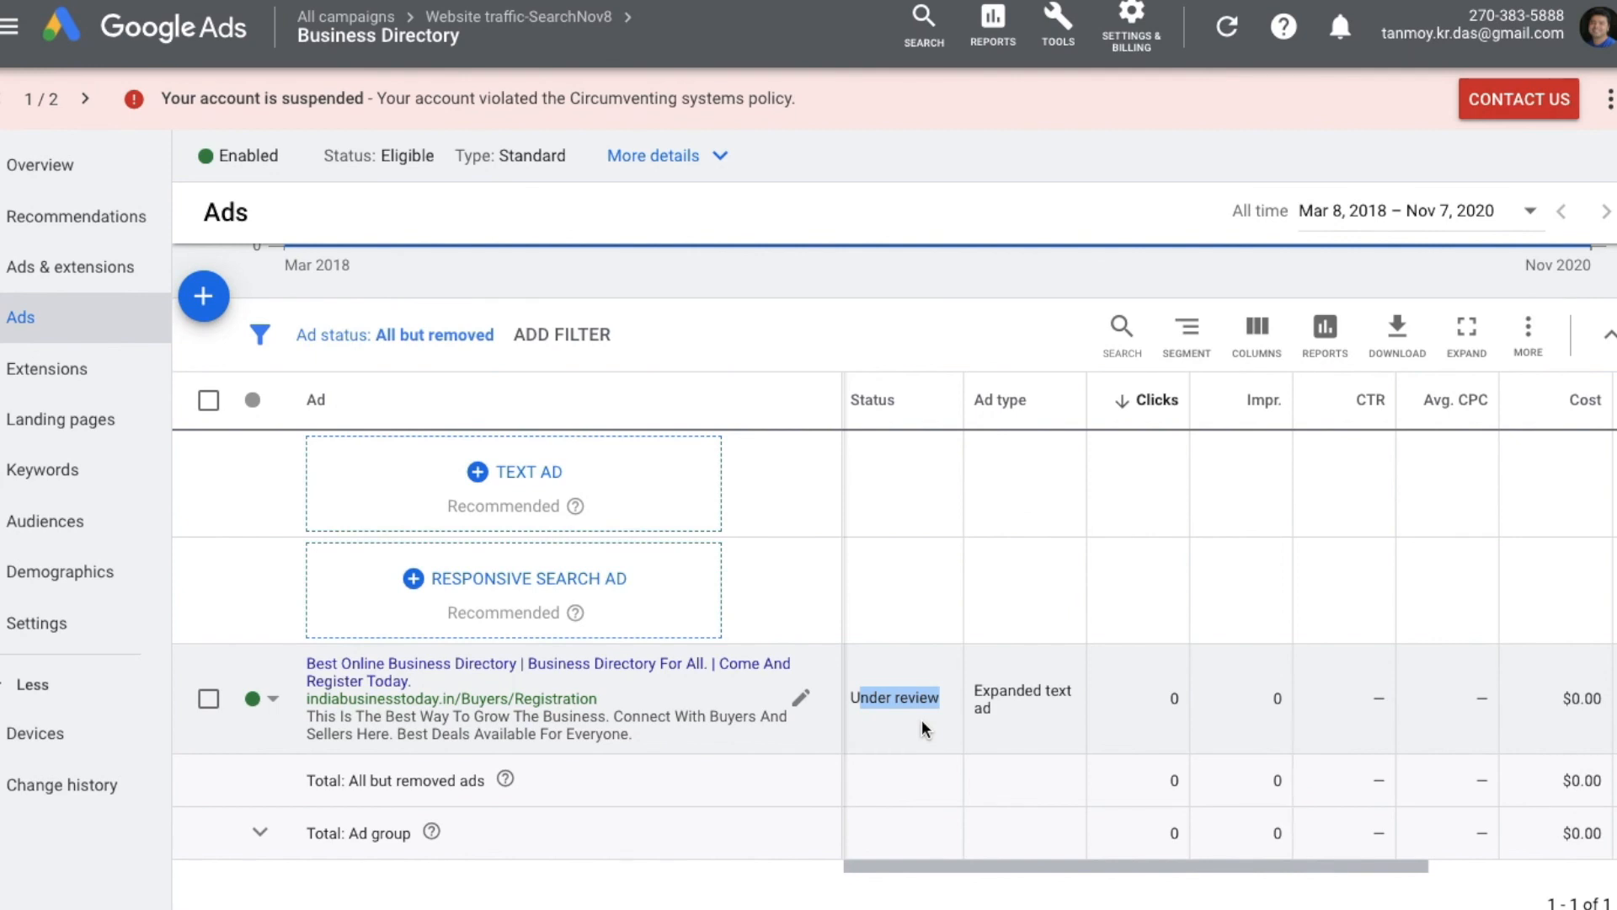
# Dismiss the account suspension notice above the ads list
pyautogui.click(1609, 99)
pyautogui.click(1522, 103)
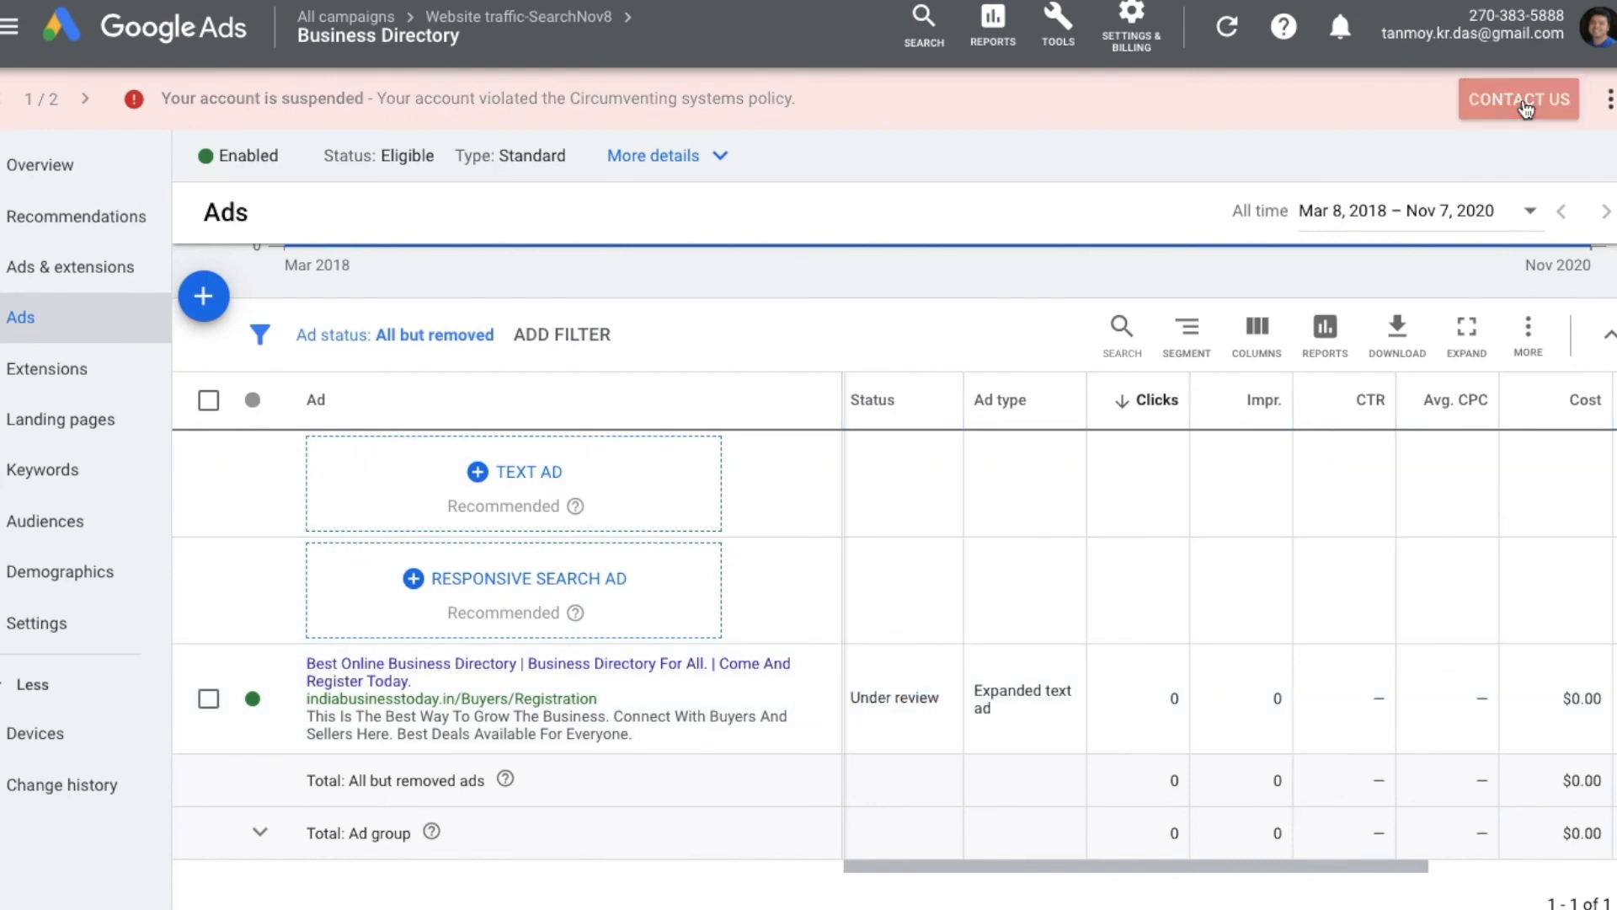
pyautogui.click(1610, 99)
pyautogui.click(1578, 105)
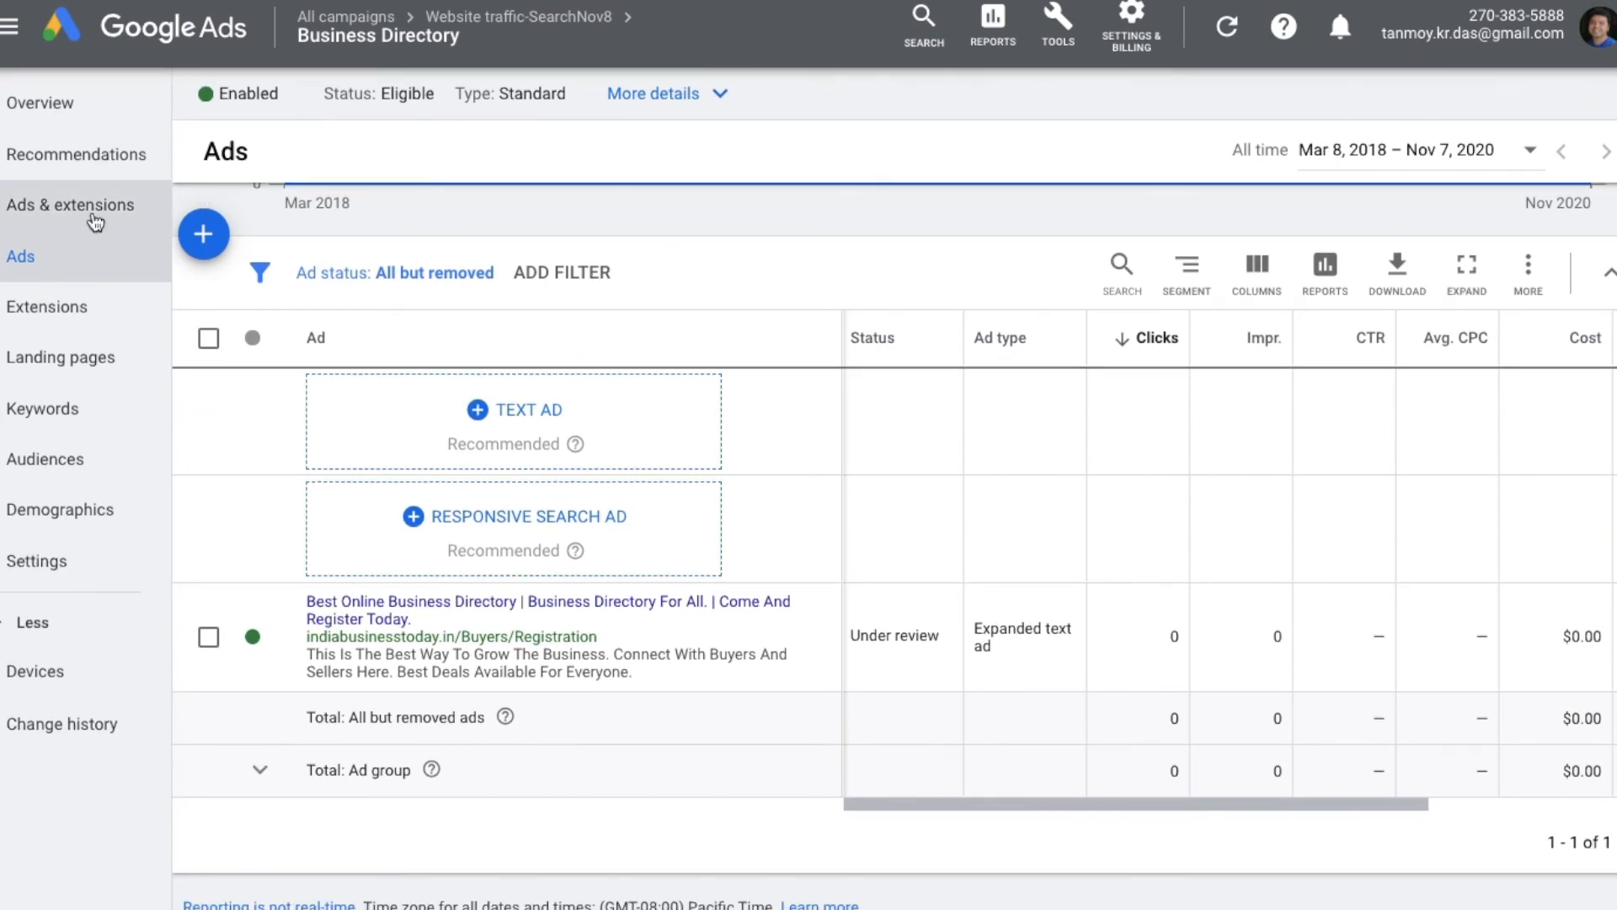
# Examine the ad group's sitelink extensions and open its performance overview
pyautogui.click(58, 324)
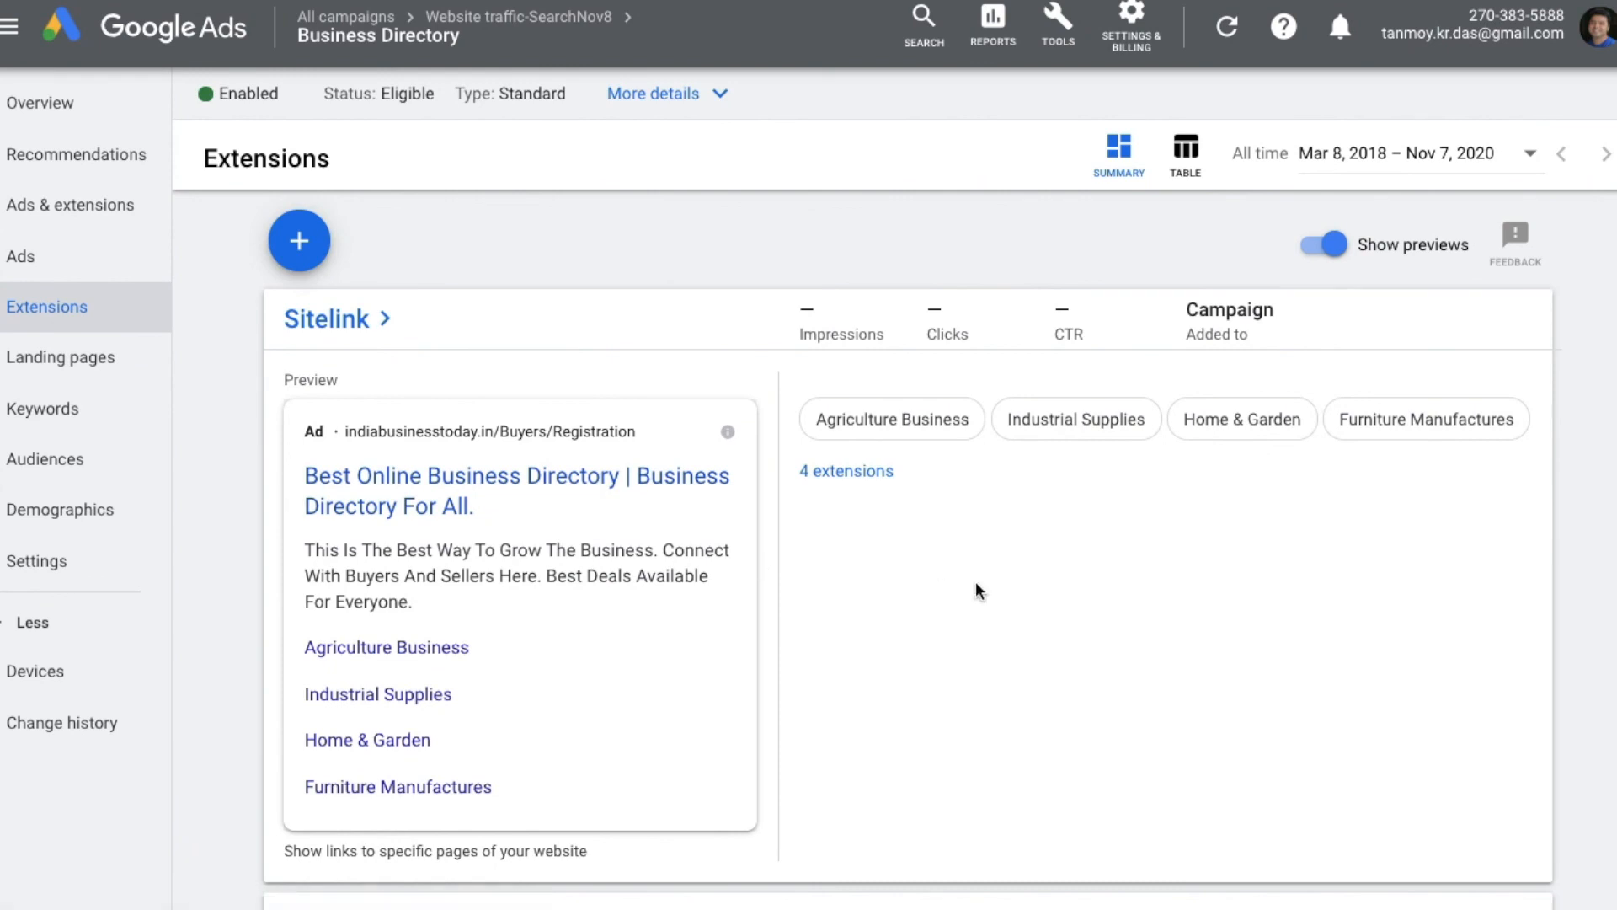
pyautogui.scroll(-2, 975, 588)
pyautogui.scroll(2, 976, 588)
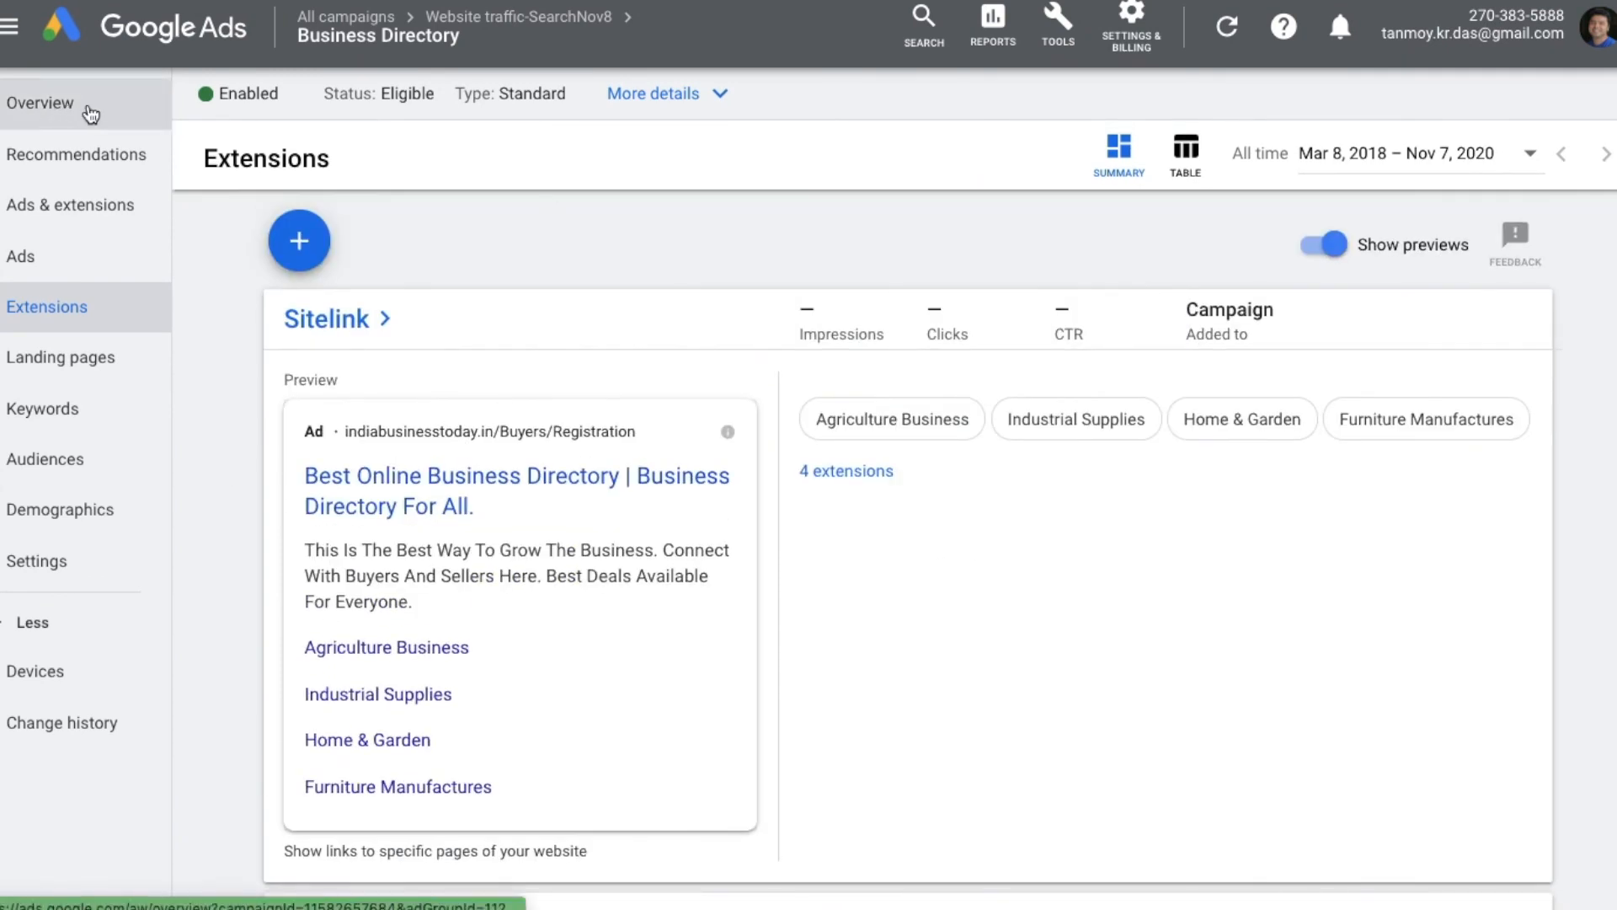
pyautogui.click(41, 103)
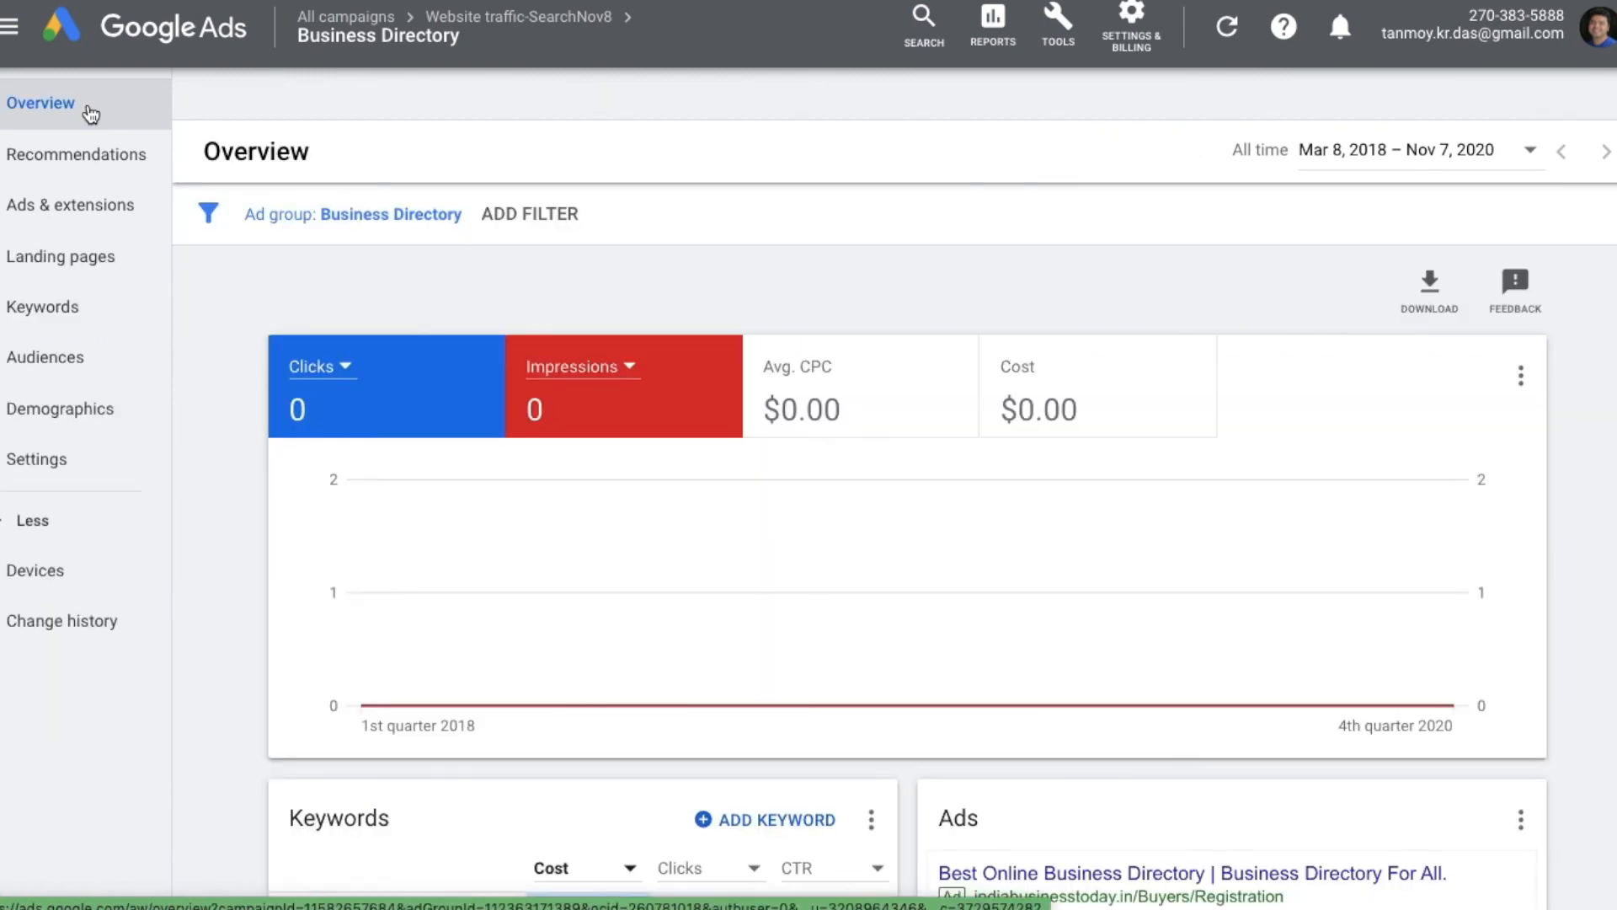